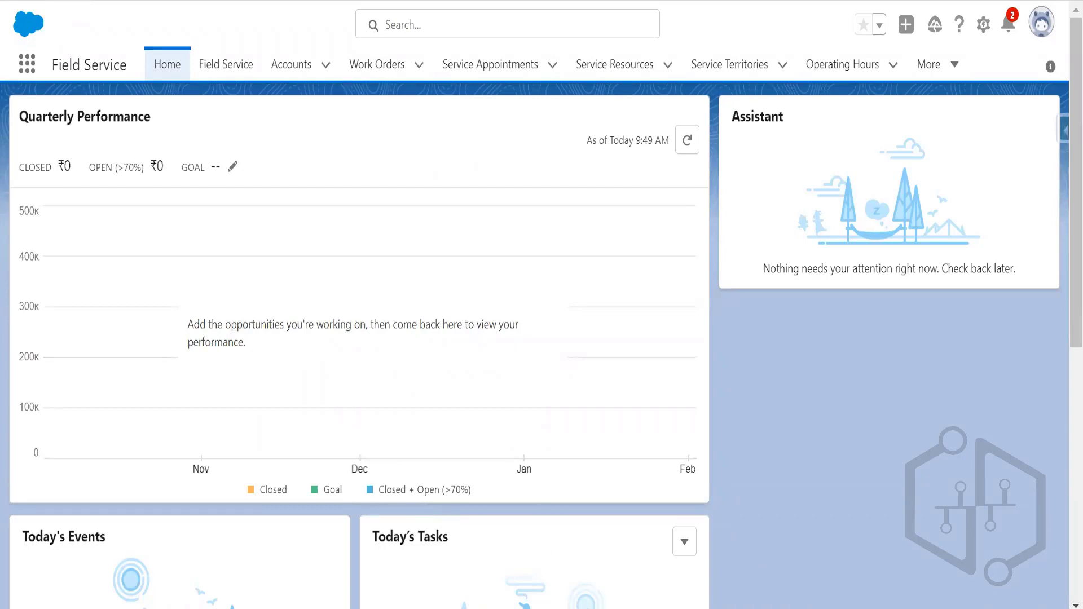
pyautogui.hotkey('alt', 'Tab')
pyautogui.rightClick(584, 293)
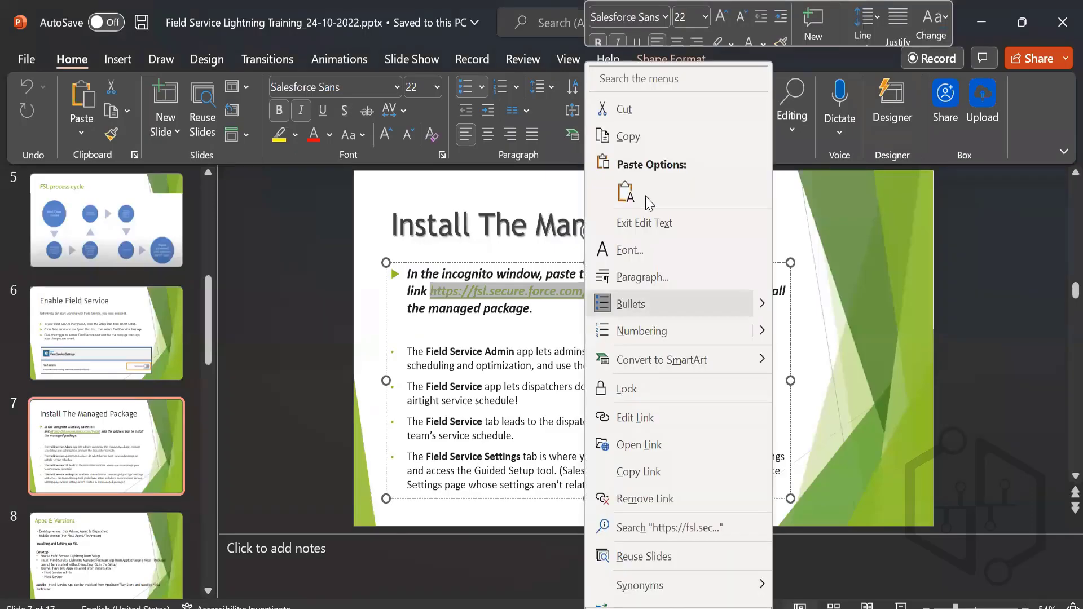
pyautogui.click(626, 137)
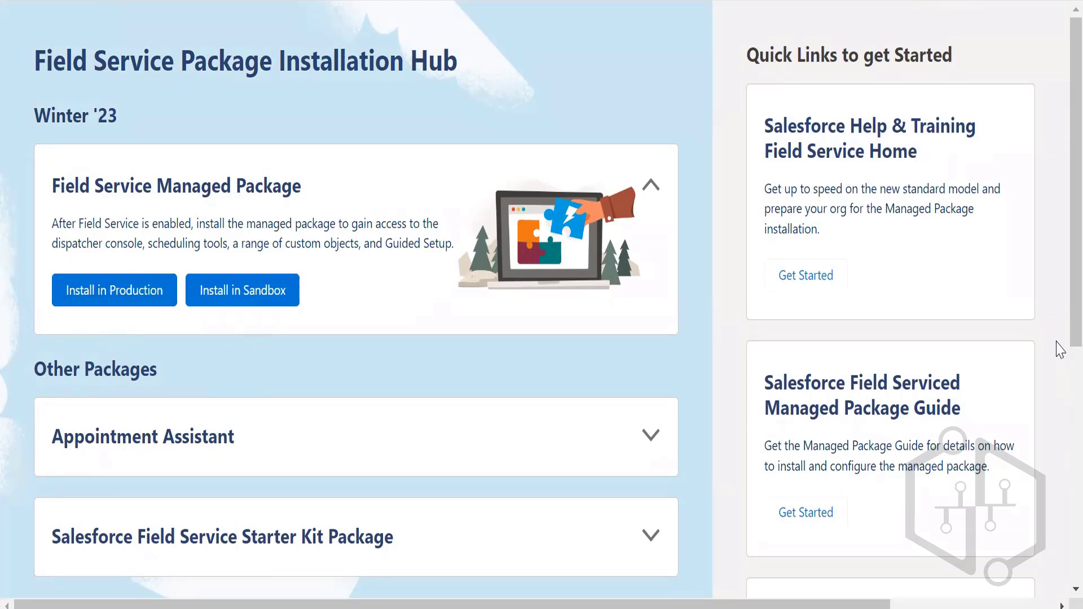
# - Open the production install login for the Field Service Managed Package and return to the package's entry on the installation hub
pyautogui.scroll(-2, 1058, 311)
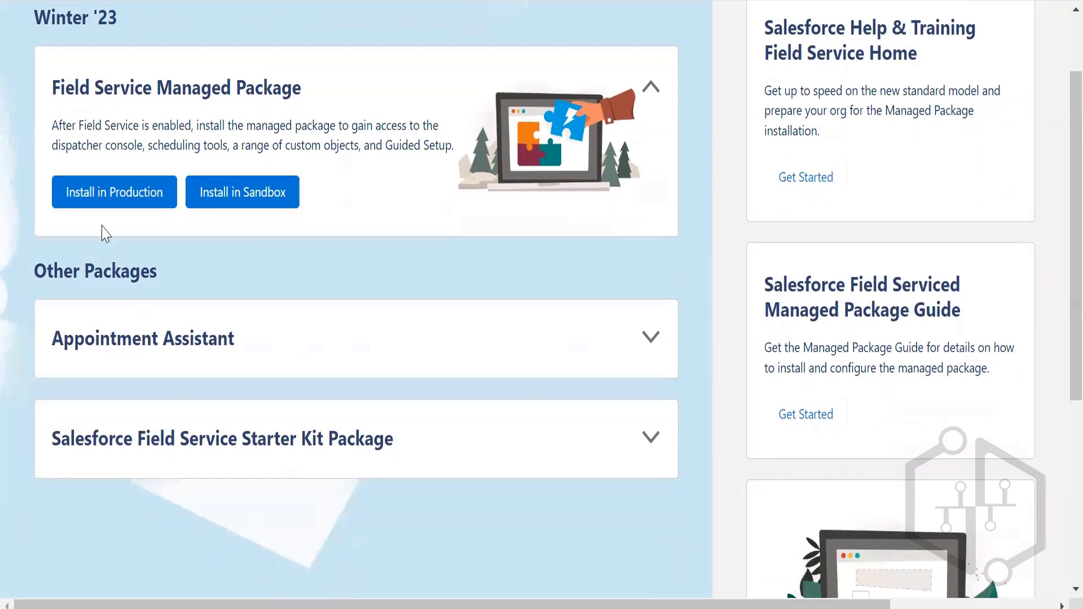
pyautogui.click(98, 195)
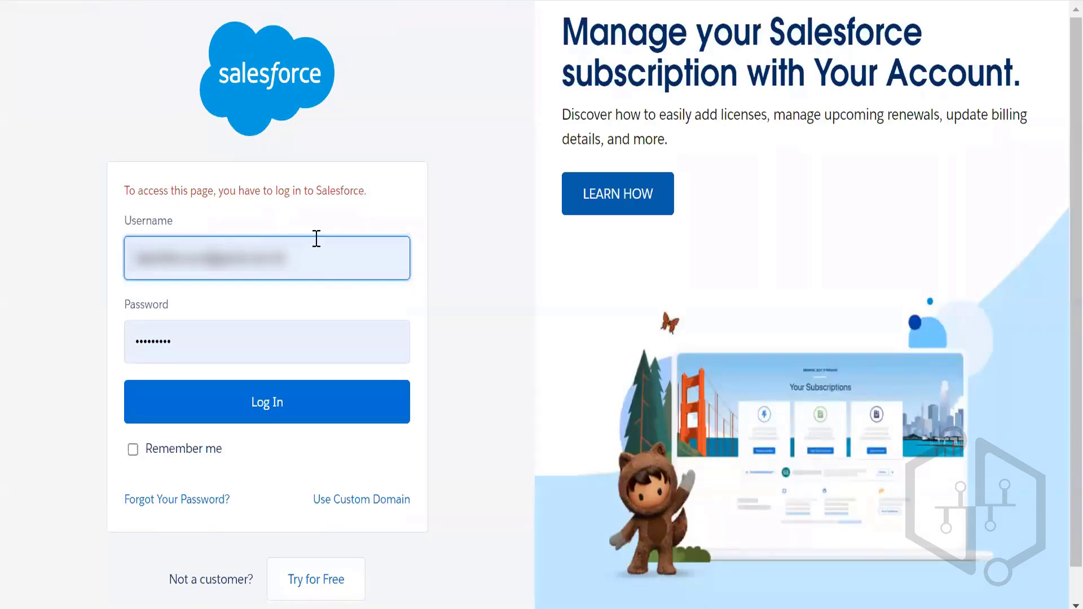
pyautogui.click(345, 1)
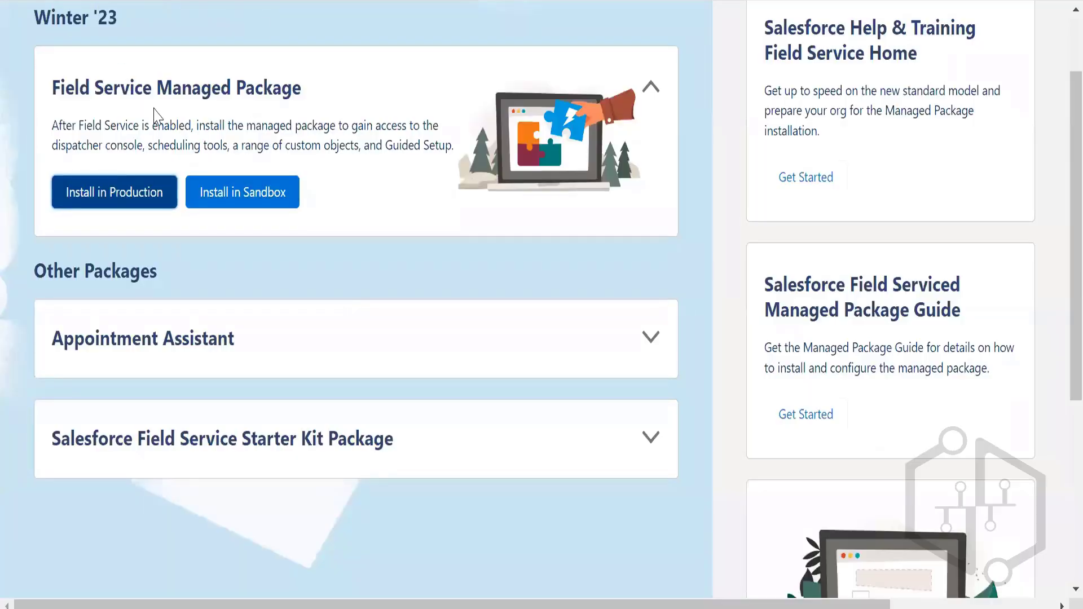
pyautogui.moveTo(50, 87); pyautogui.dragTo(309, 94)
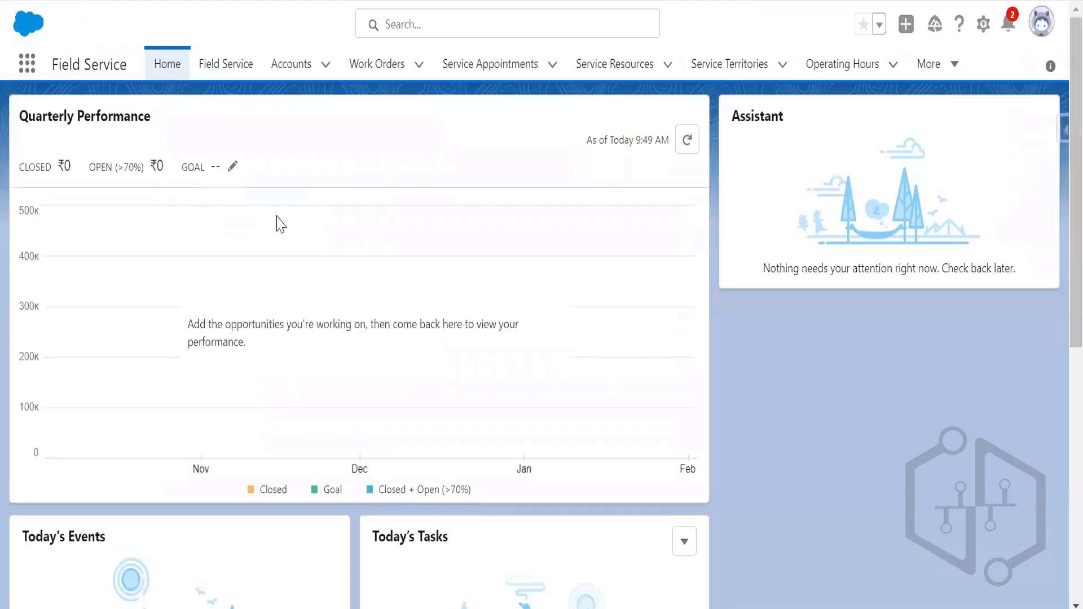
# - Open Setup for the current app, find "field service" and open the Field Service Settings page
pyautogui.click(983, 25)
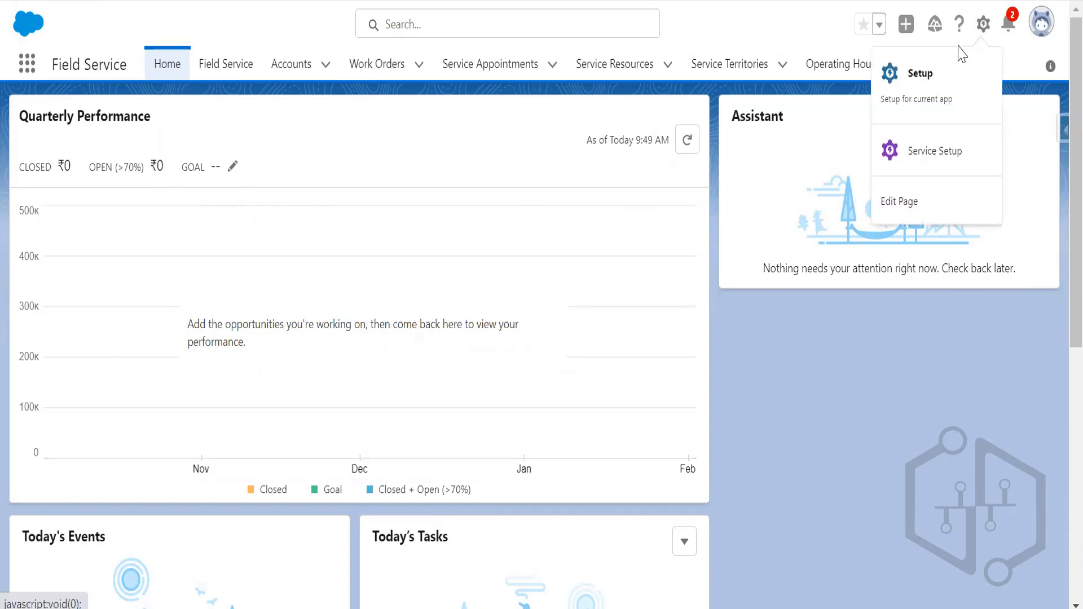
pyautogui.click(917, 90)
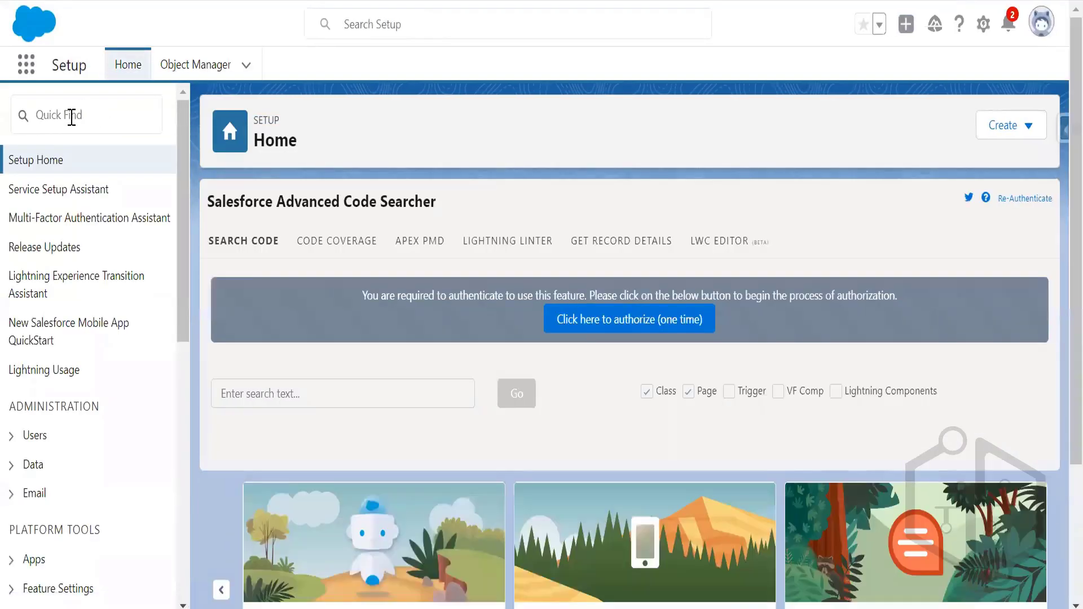
pyautogui.click(71, 117)
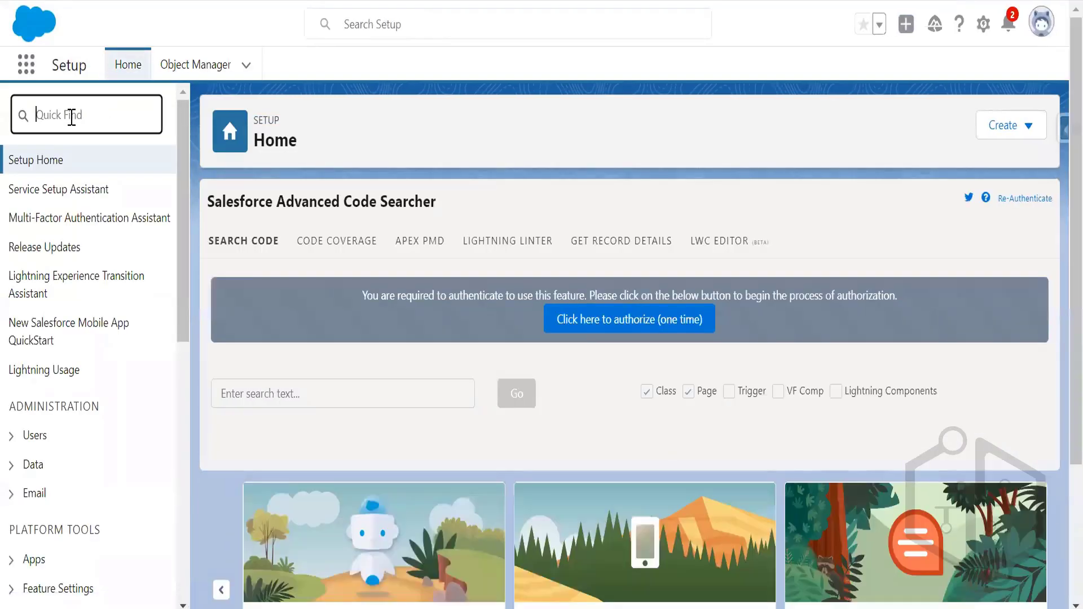
pyautogui.write('field')
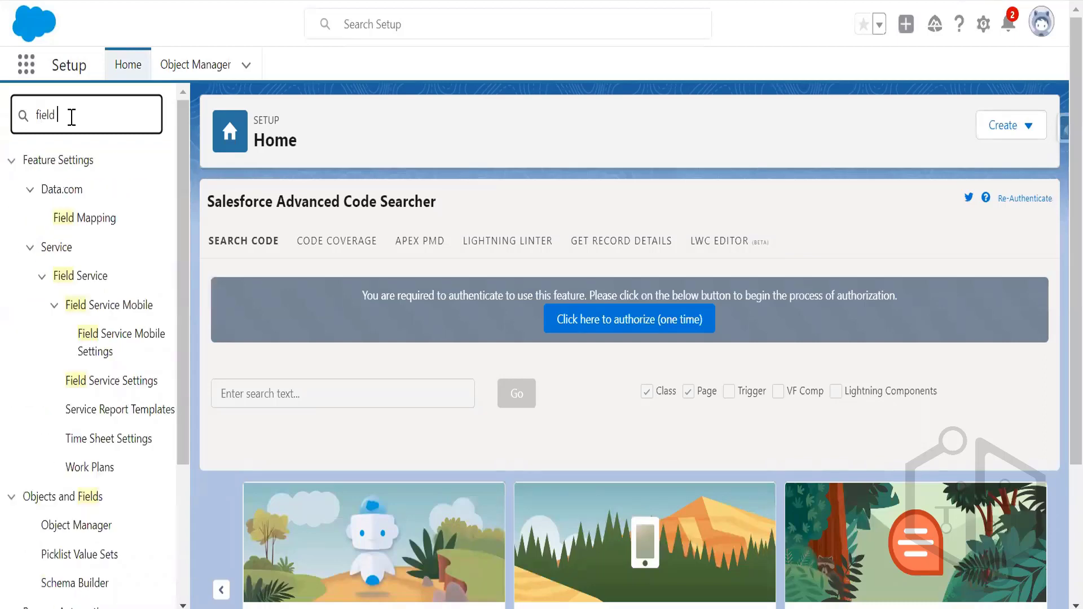
pyautogui.write(' ser')
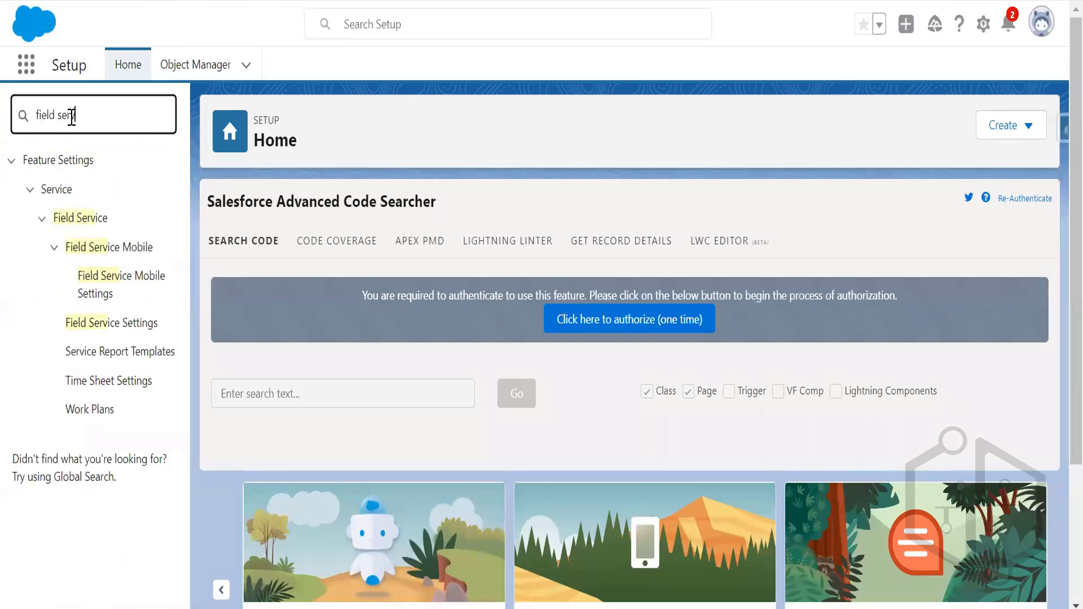
pyautogui.write('vice')
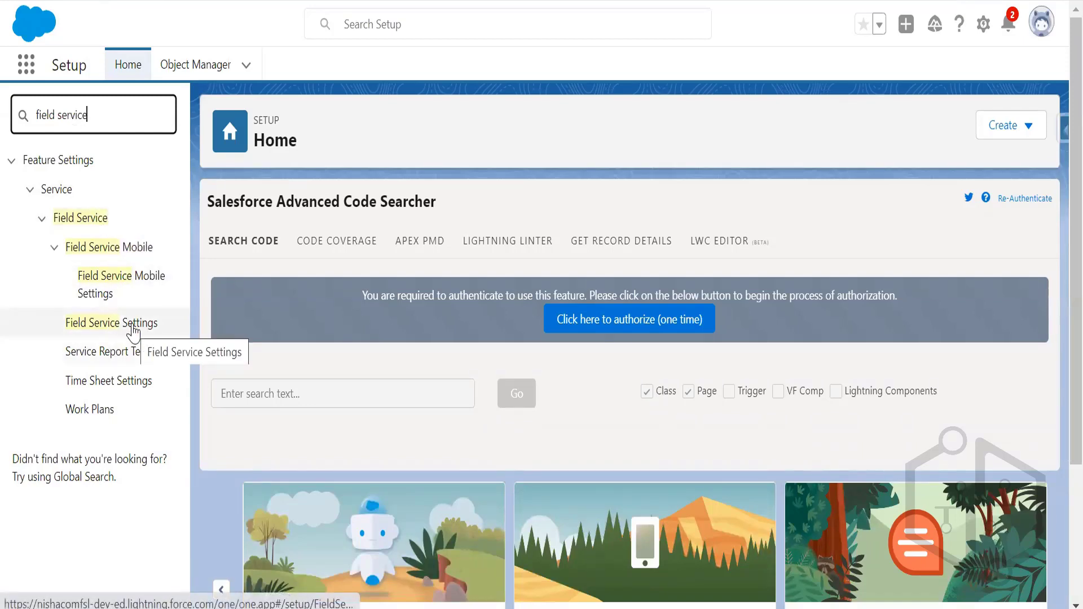
pyautogui.click(133, 331)
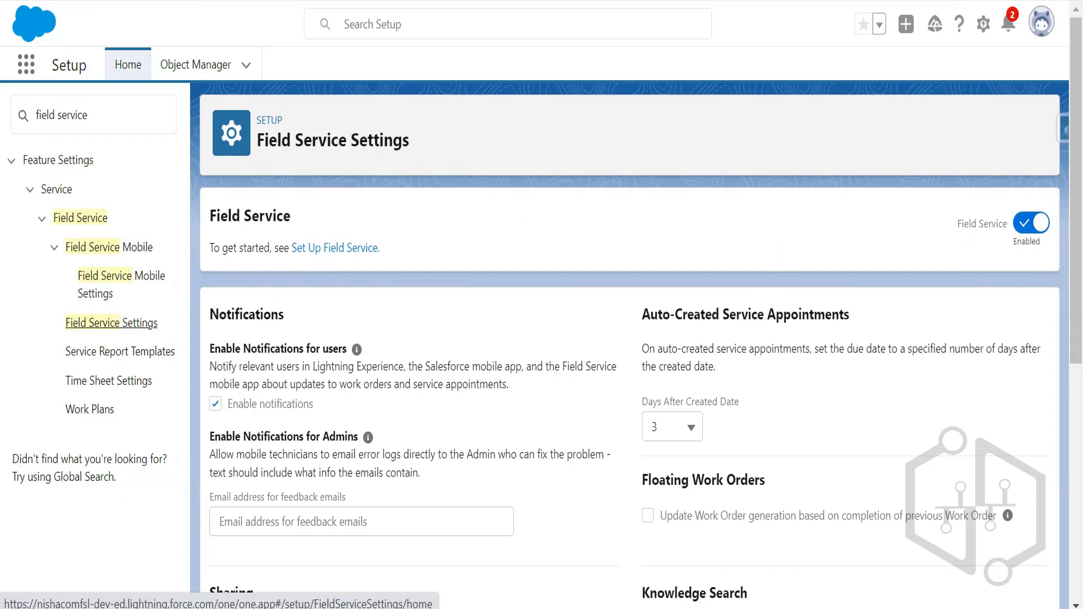
# - Review the Field Service Settings page, from the Enable notifications option down through sharing, integration, scheduling and advanced permissions
pyautogui.hotkey('alt', 'Tab')
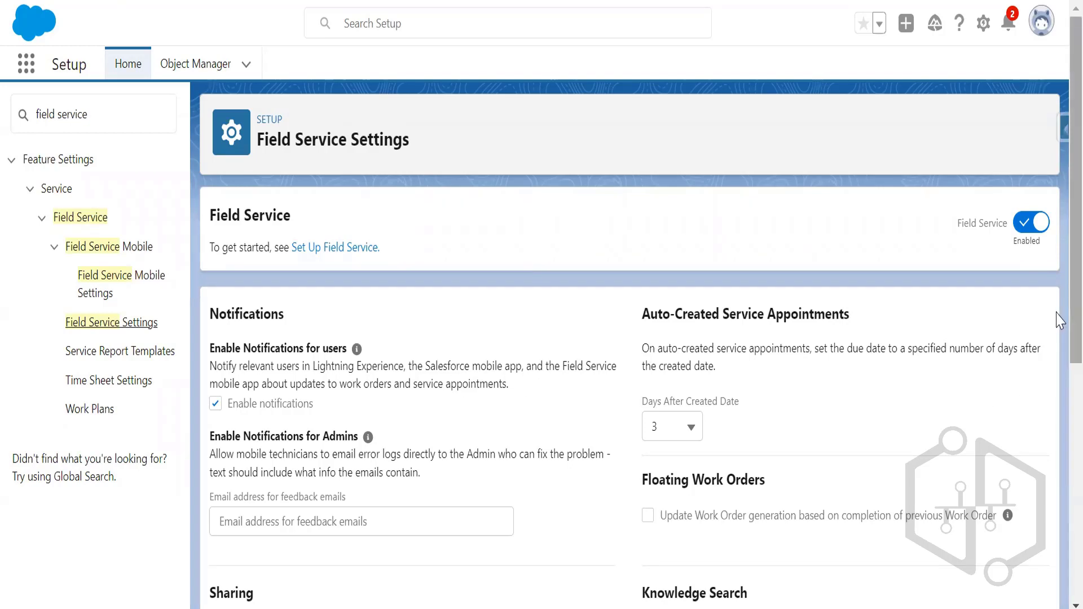
pyautogui.scroll(-3, 1059, 341)
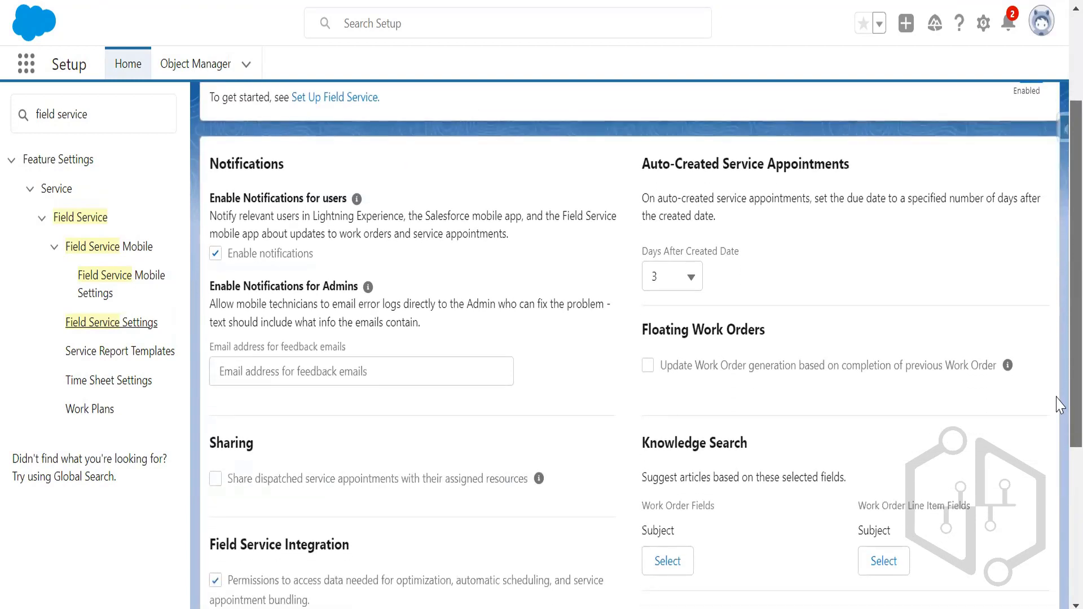
pyautogui.scroll(-1, 1059, 404)
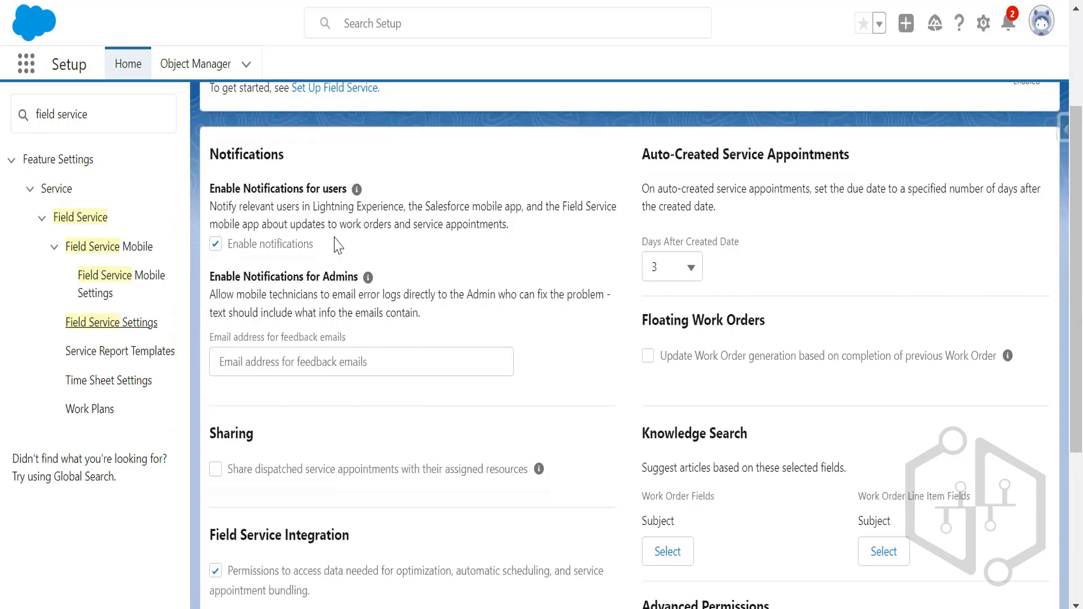
pyautogui.moveTo(228, 246); pyautogui.dragTo(312, 244)
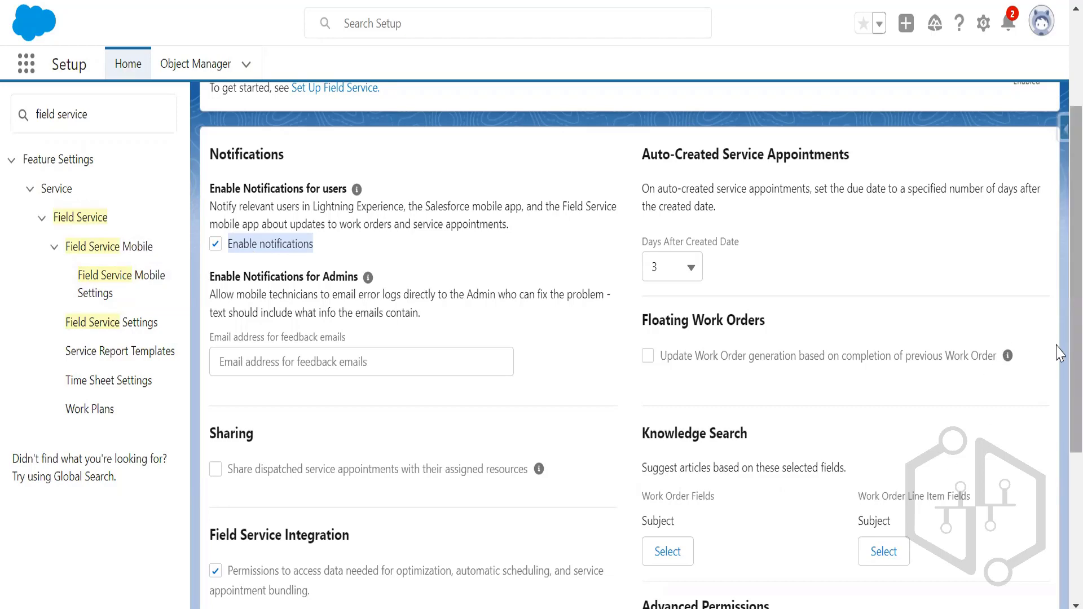
pyautogui.scroll(-2, 1058, 447)
pyautogui.scroll(-2, 1059, 448)
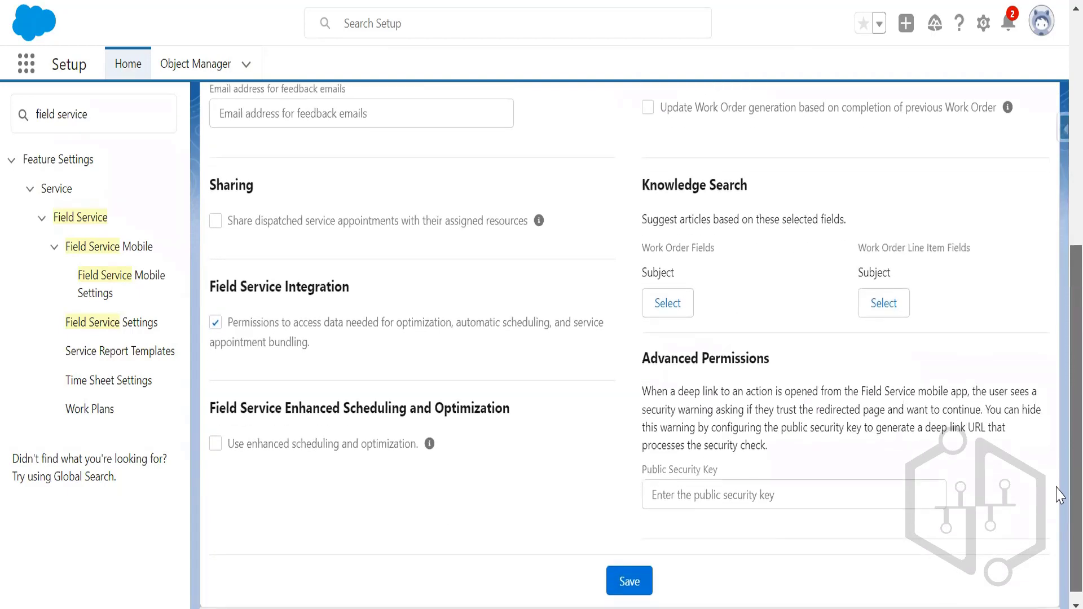
pyautogui.scroll(6, 1059, 496)
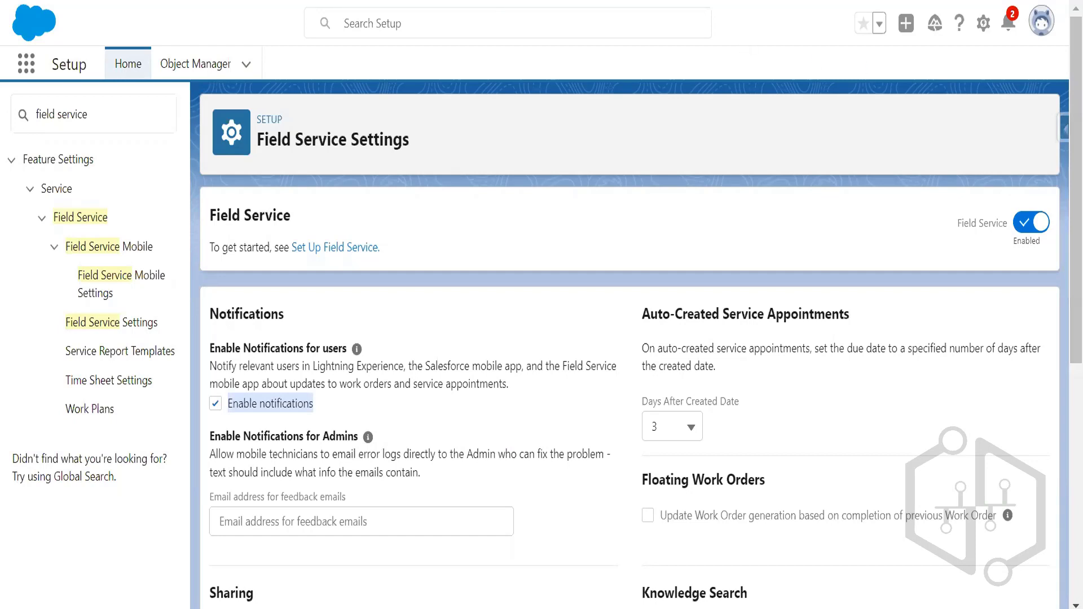
# - Switch to PowerPoint and view the "Apps & Versions" and "Create and Assign Permission Sets" slides
pyautogui.hotkey('ctrl', 'shift', 'Tab')
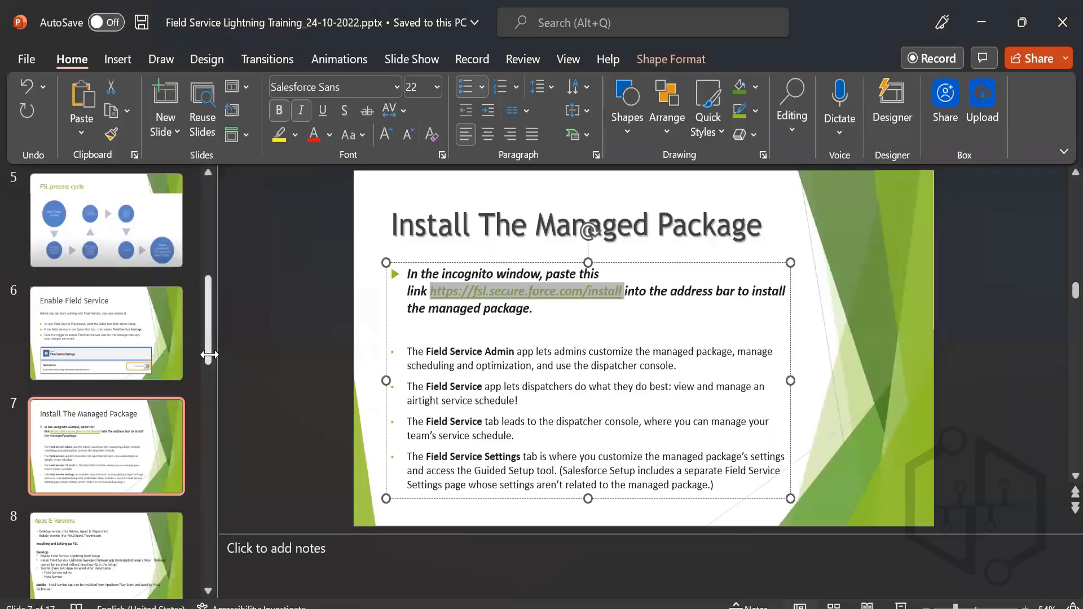
pyautogui.moveTo(208, 351); pyautogui.dragTo(208, 392)
pyautogui.click(152, 395)
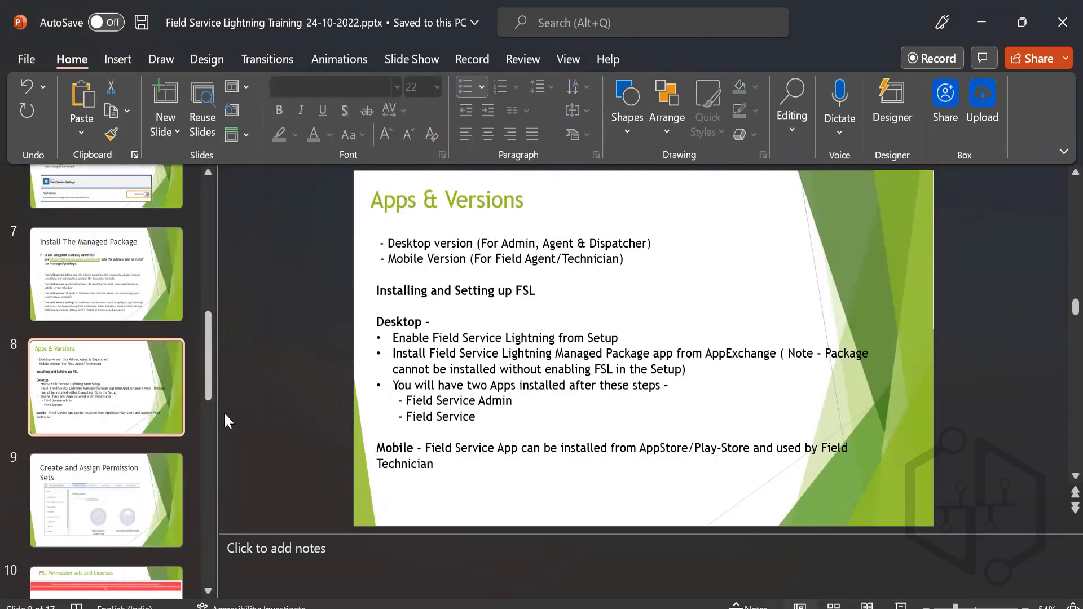
pyautogui.moveTo(210, 381); pyautogui.dragTo(211, 398)
pyautogui.click(121, 449)
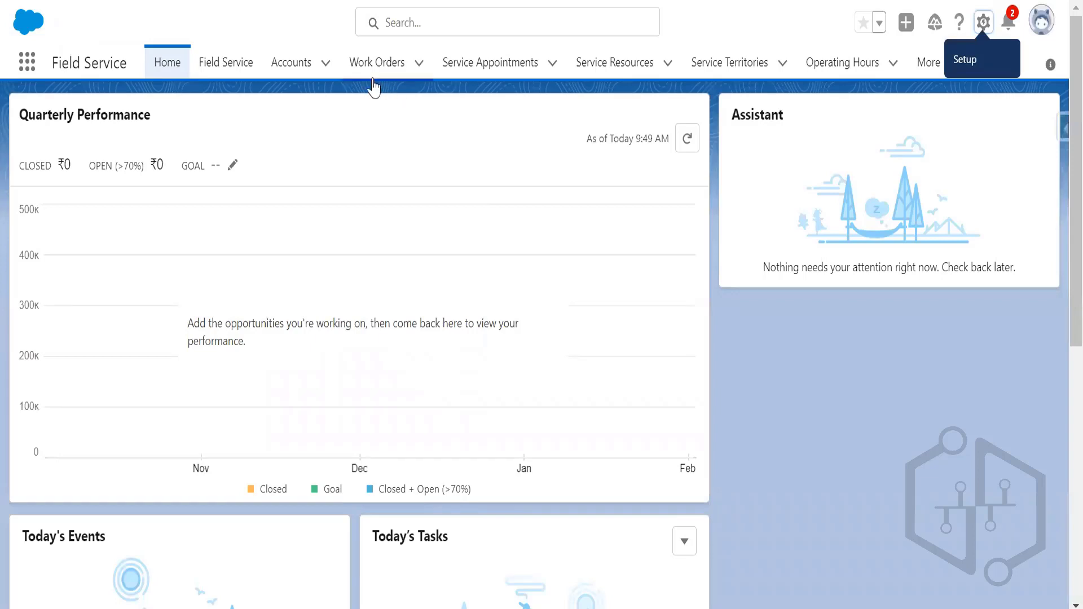
# - Return to Salesforce, open the dispatcher console in the Field Service app and reload the page
pyautogui.click(228, 65)
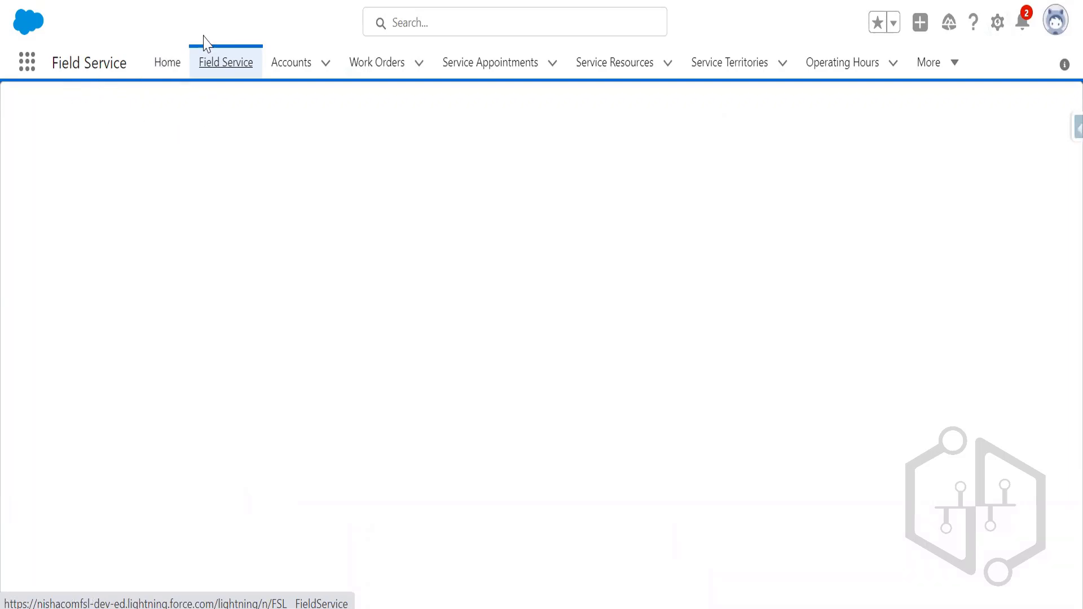
pyautogui.press('F5')
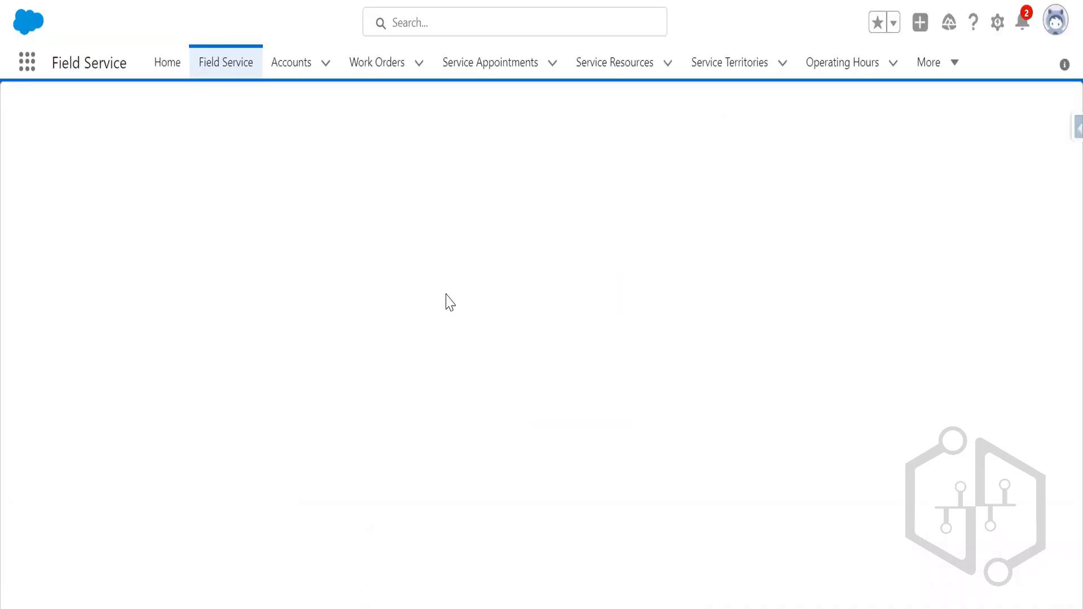
pyautogui.moveTo(51, 69); pyautogui.dragTo(126, 66)
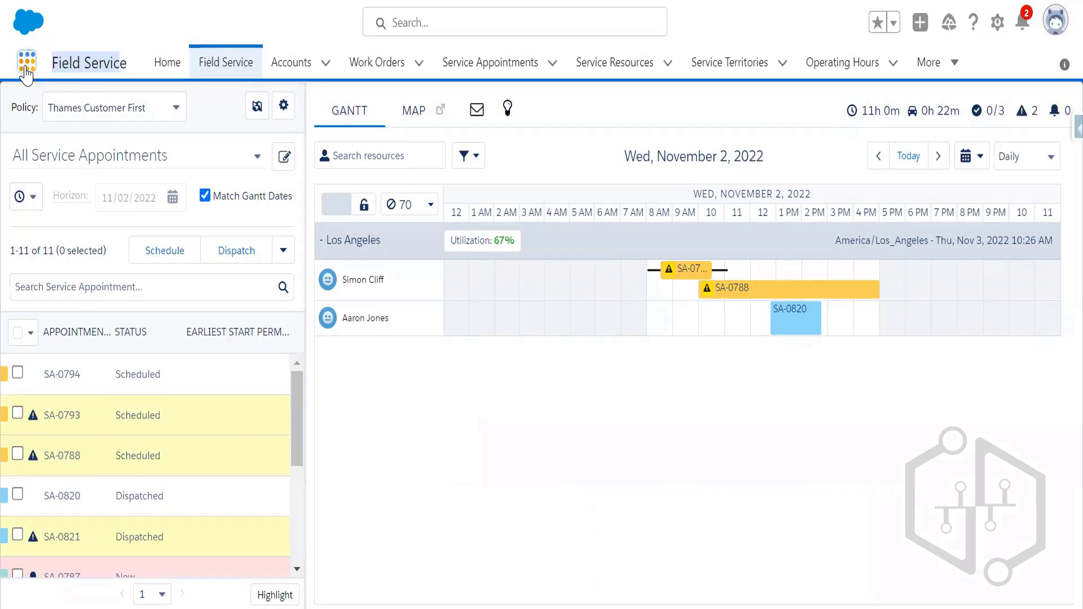
# - Search the available apps and items for "field" and open the Field Service Settings item
pyautogui.click(27, 63)
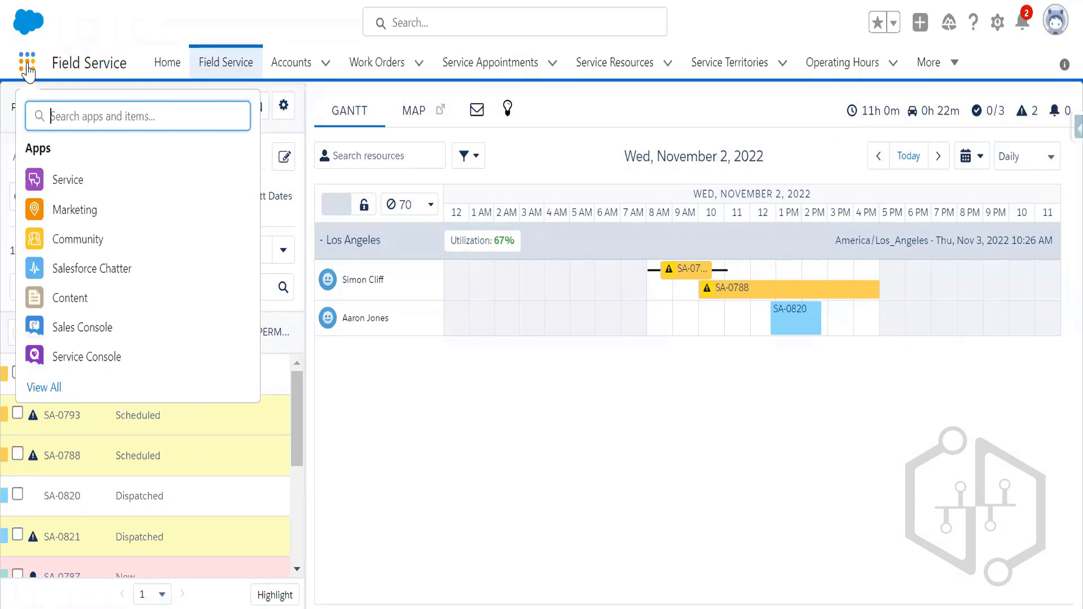
pyautogui.write('field')
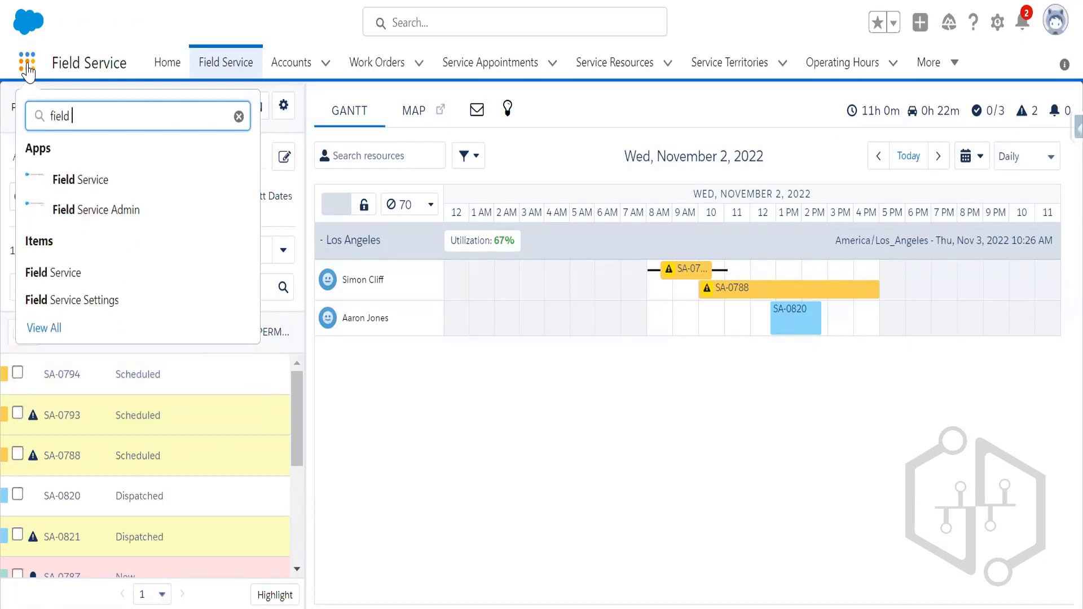
pyautogui.click(135, 302)
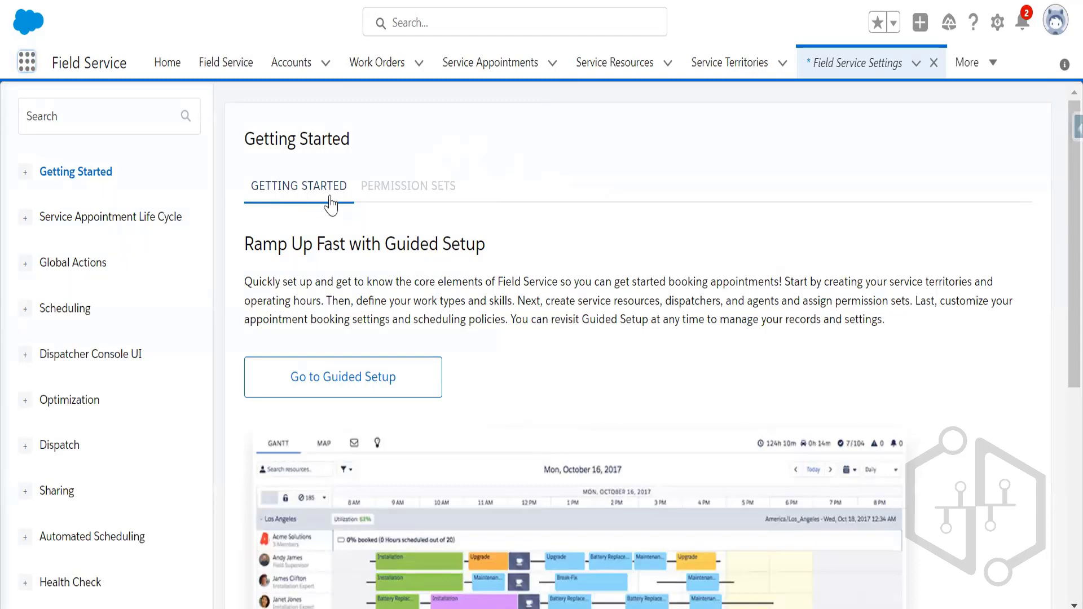
# - Examine the Getting Started permission sets, checking the update status of Field Service Dispatcher, Field Service Resource and Field Service Agent
pyautogui.click(405, 198)
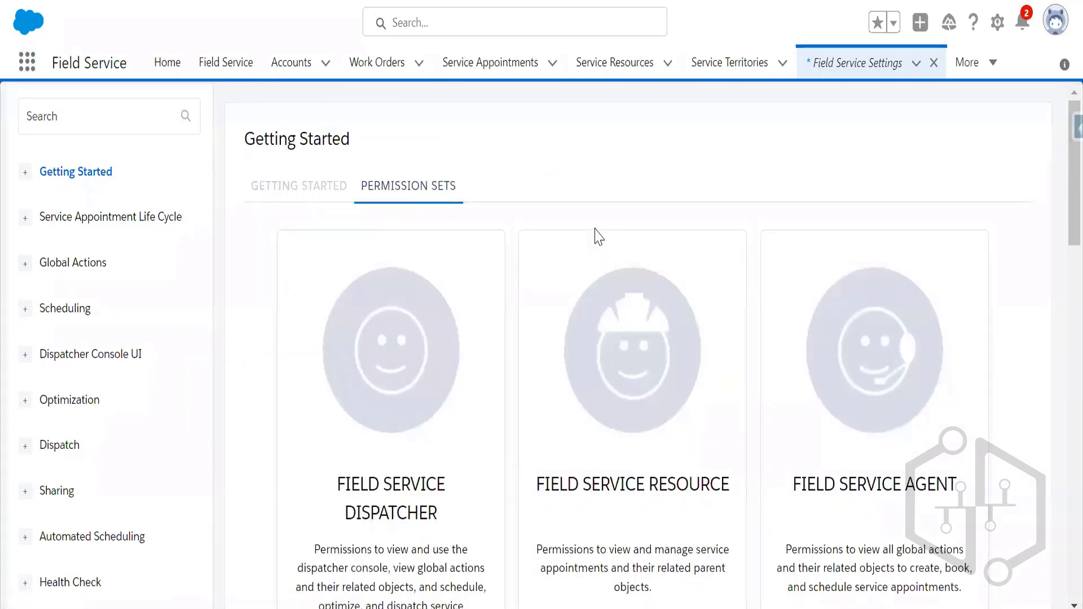
pyautogui.scroll(-2, 1057, 265)
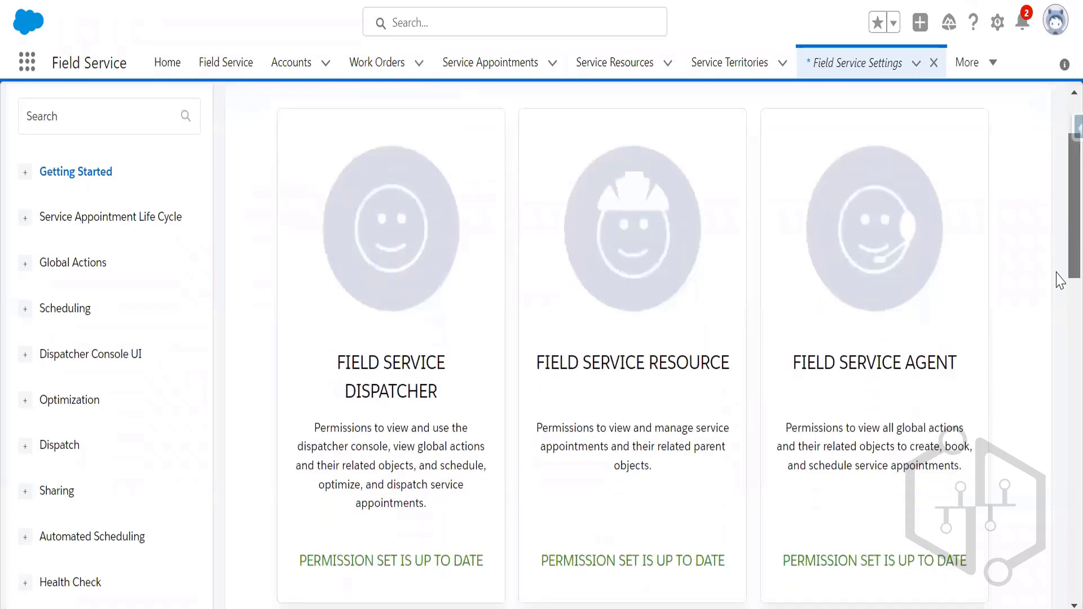
pyautogui.scroll(-2, 1015, 279)
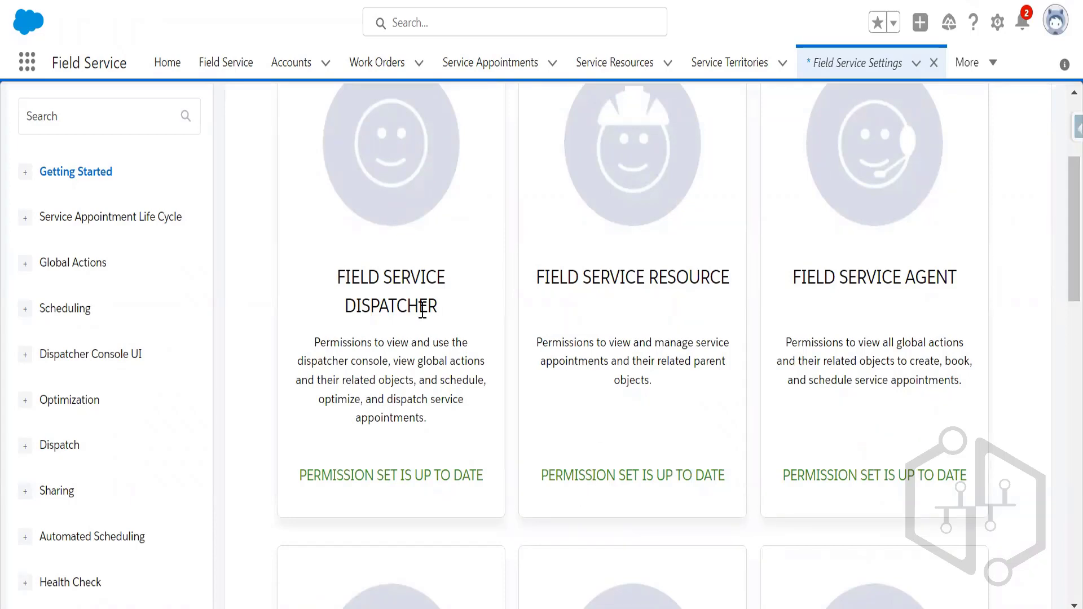
pyautogui.moveTo(426, 306); pyautogui.dragTo(338, 276)
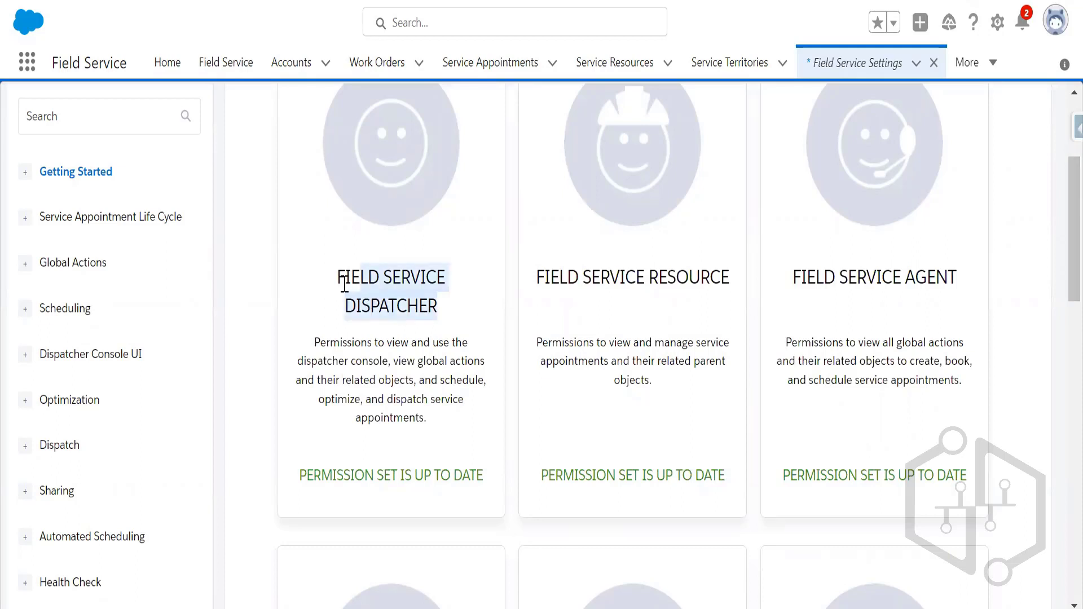
pyautogui.moveTo(728, 279); pyautogui.dragTo(534, 278)
pyautogui.moveTo(958, 281); pyautogui.dragTo(793, 278)
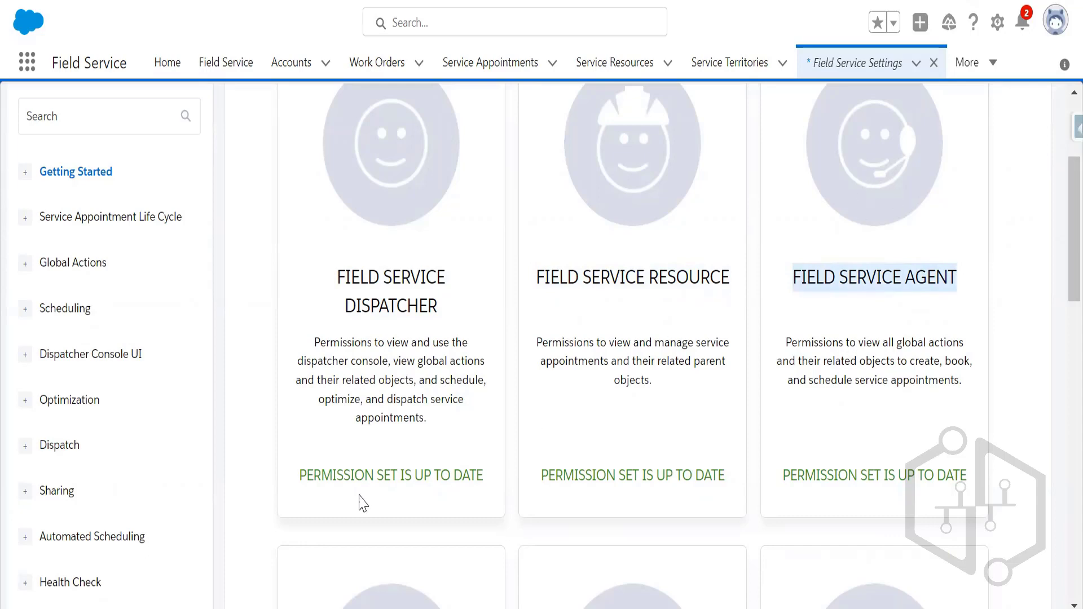
pyautogui.click(320, 473)
pyautogui.moveTo(321, 473); pyautogui.dragTo(480, 468)
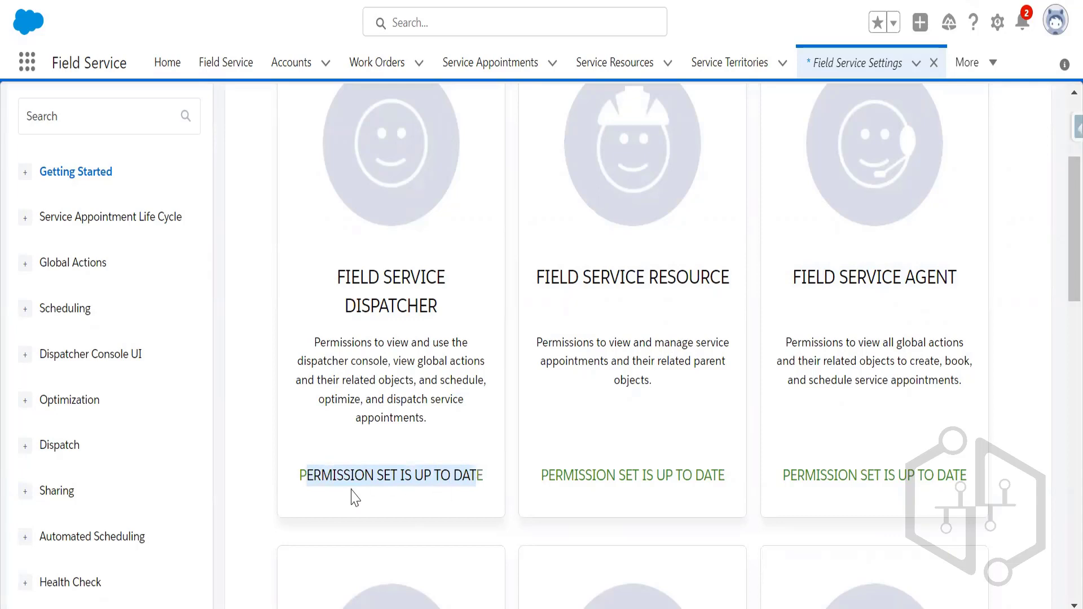
pyautogui.click(300, 475)
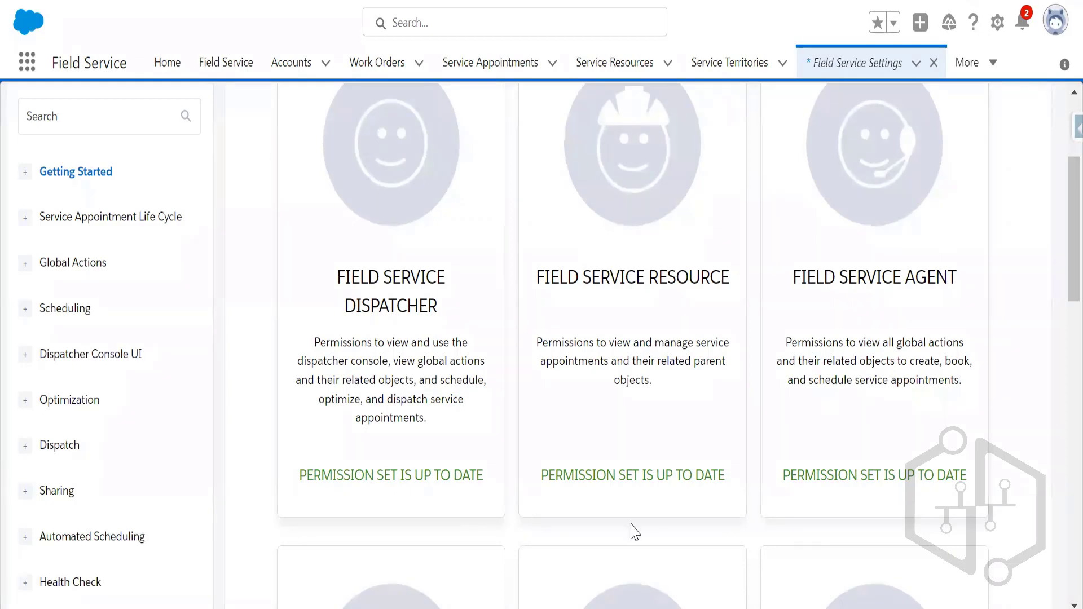
# - Examine the remaining Getting Started permission sets down to Optimization Service Access, checking their update status, and return to the start of the page
pyautogui.moveTo(1056, 278); pyautogui.dragTo(1057, 538)
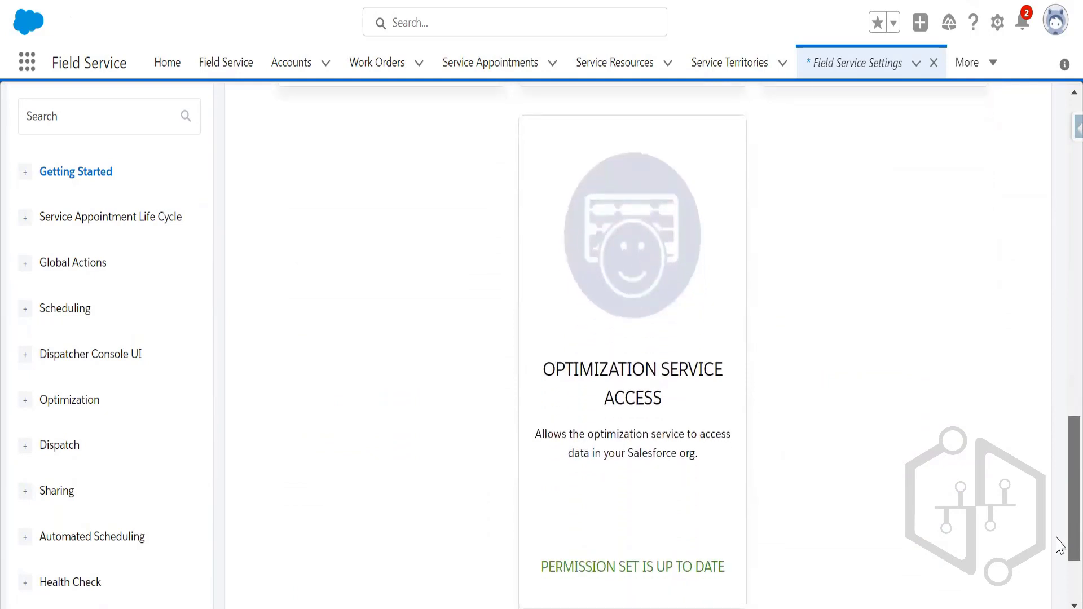
pyautogui.moveTo(1057, 539); pyautogui.dragTo(1057, 540)
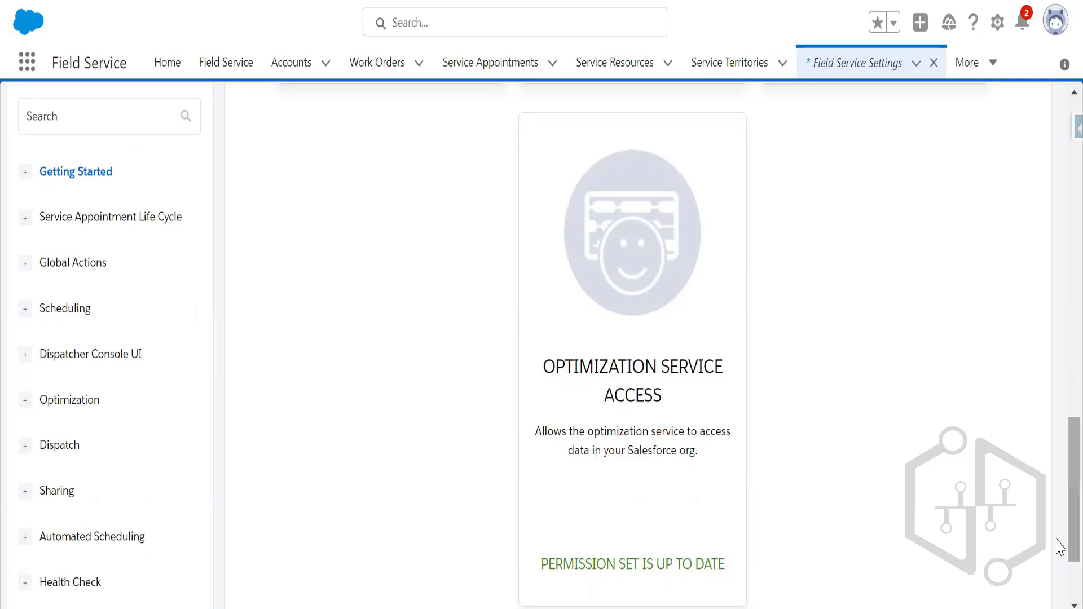
pyautogui.scroll(-3, 1059, 570)
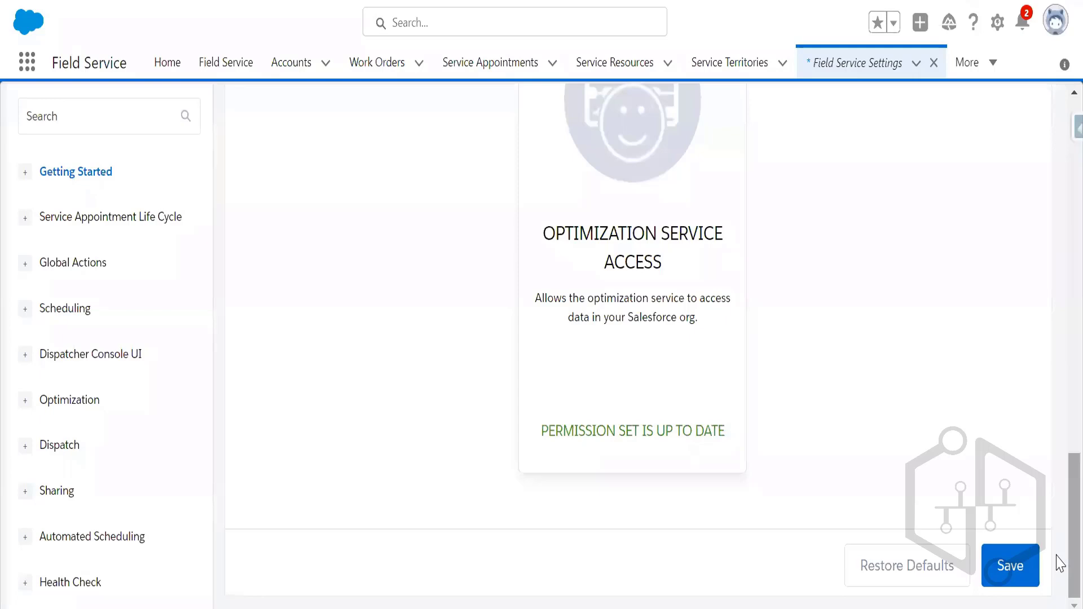
pyautogui.scroll(15, 1057, 530)
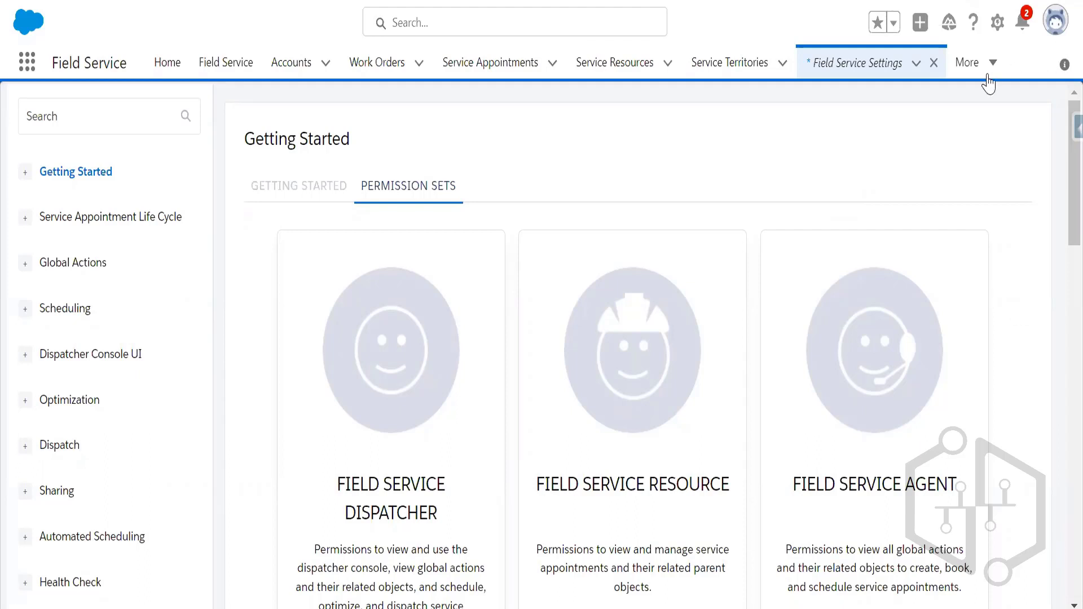
# - Open Setup, go to the logged-in user's profile and open its user detail page
pyautogui.click(996, 28)
pyautogui.click(934, 73)
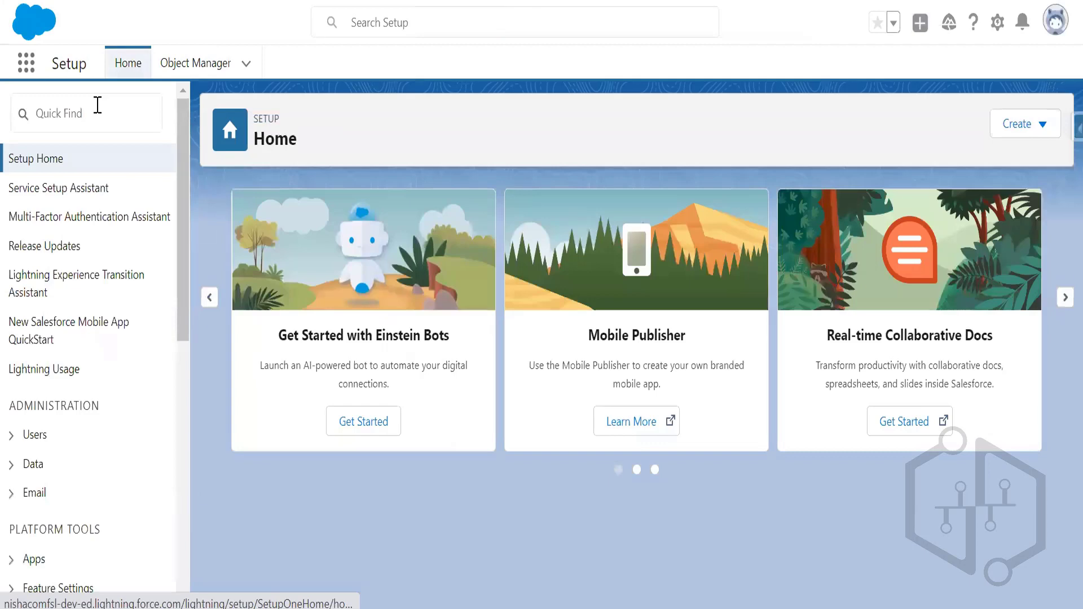
pyautogui.click(98, 105)
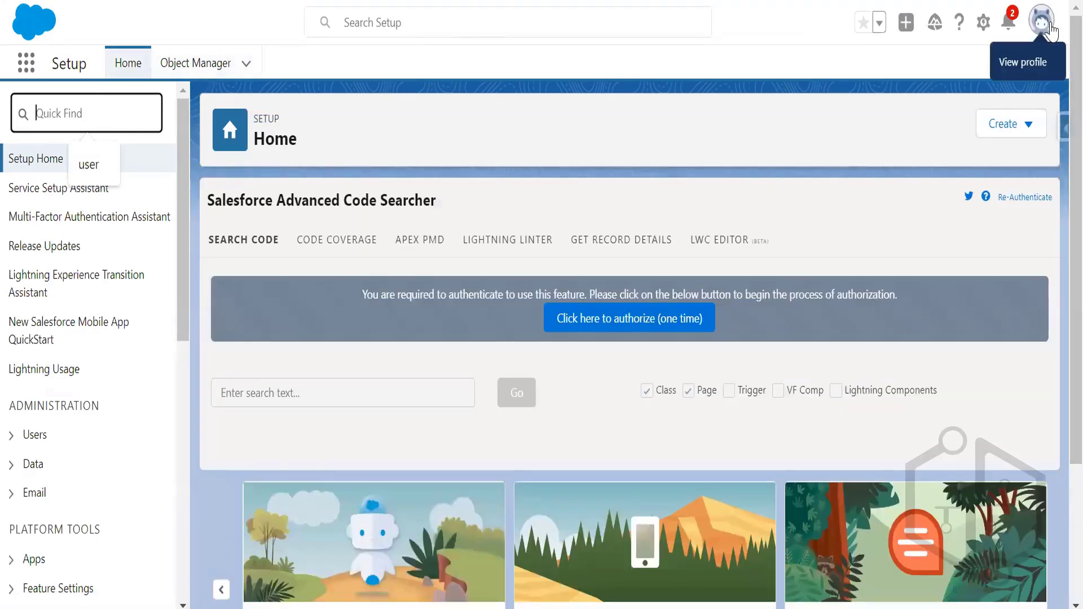
pyautogui.click(1048, 27)
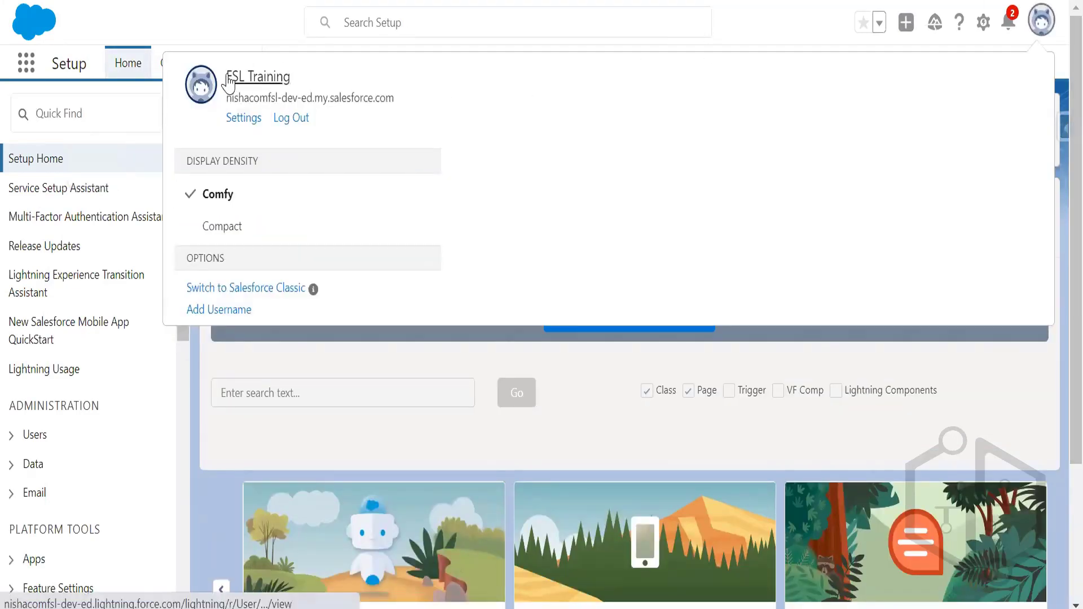
pyautogui.click(287, 81)
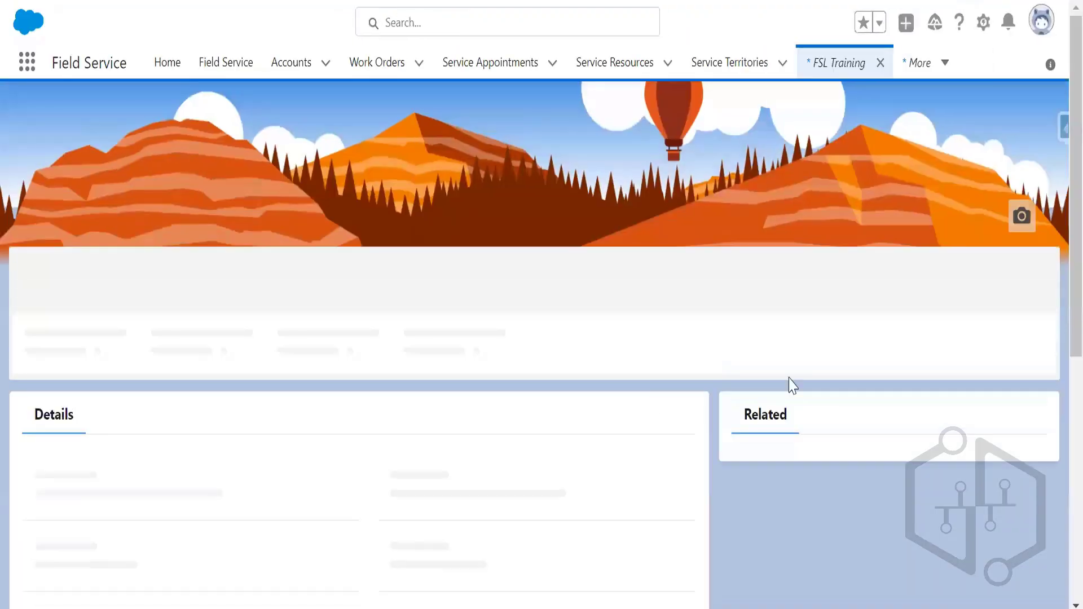
pyautogui.click(1008, 278)
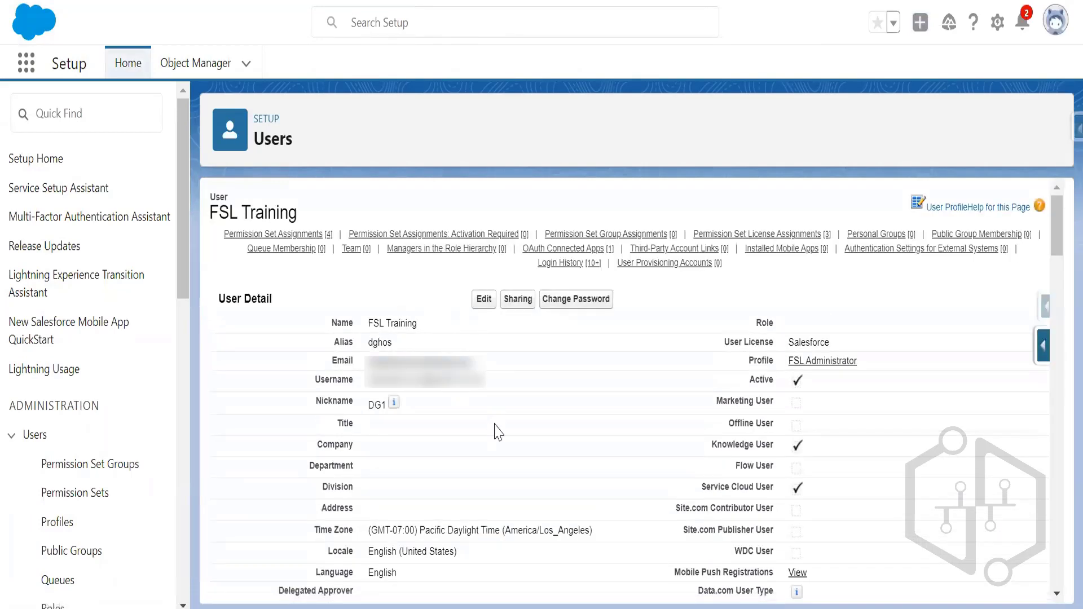
# - Review the user's permission set assignments, highlighting Field Service Admin Permissions, and view the "FSL Permission sets and Licenses" slide in PowerPoint
pyautogui.click(289, 236)
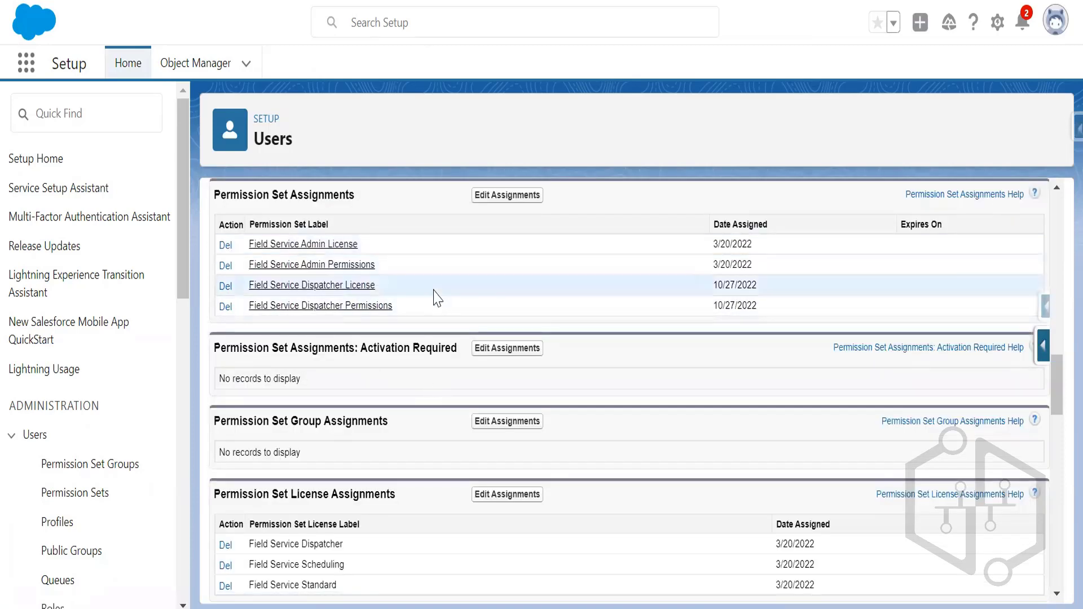
pyautogui.moveTo(384, 270); pyautogui.dragTo(250, 273)
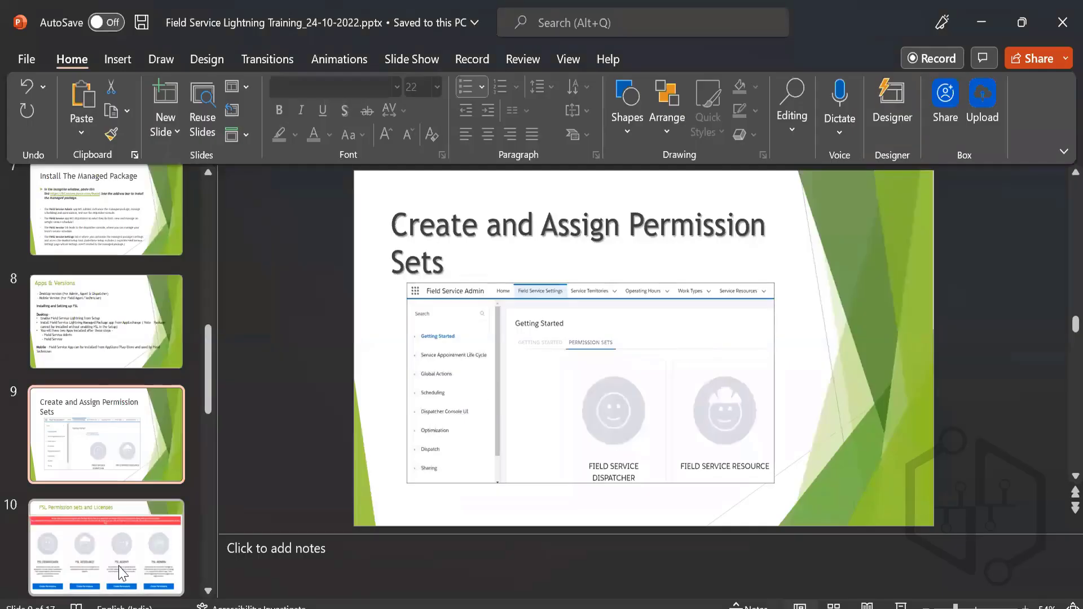
pyautogui.press('Down')
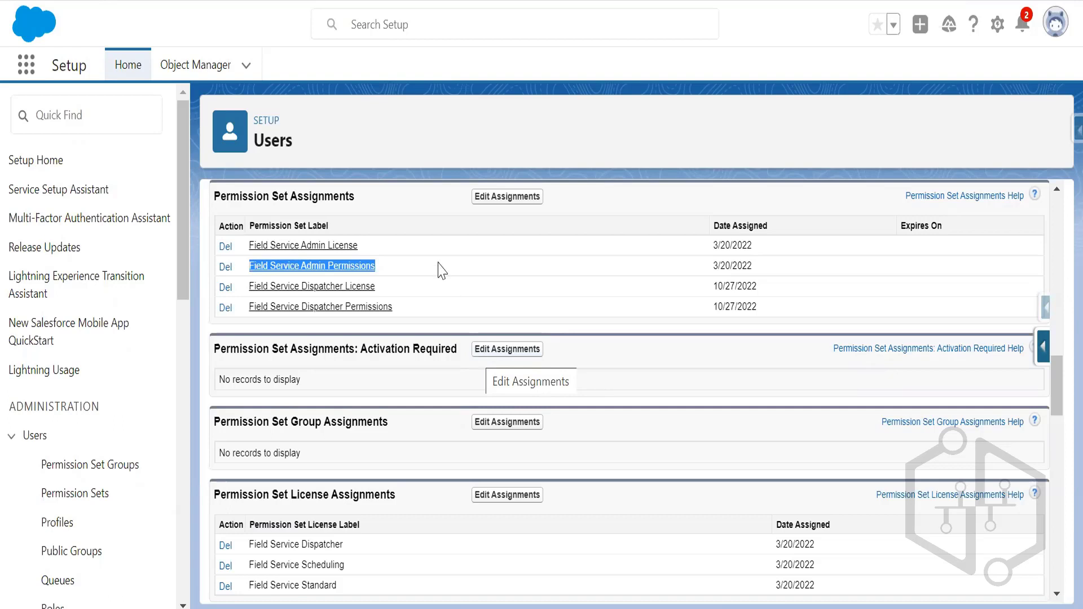
# - Examine the Field Service Dispatcher, Scheduling and Standard entries in the user's Permission Set License Assignments in Salesforce and switch back to the PowerPoint slide
pyautogui.moveTo(388, 495); pyautogui.dragTo(405, 510)
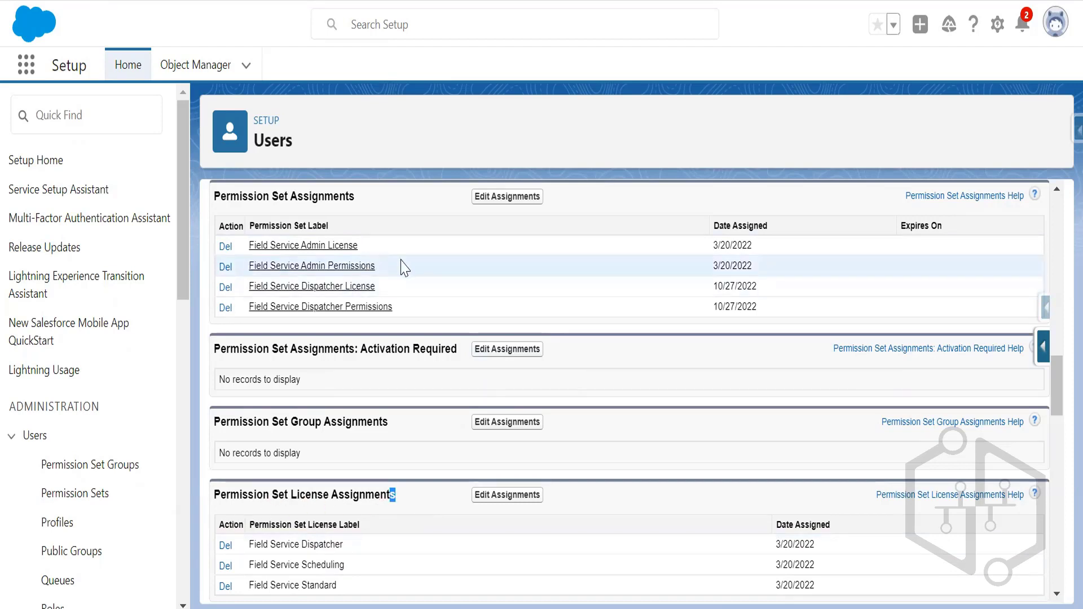
pyautogui.click(401, 503)
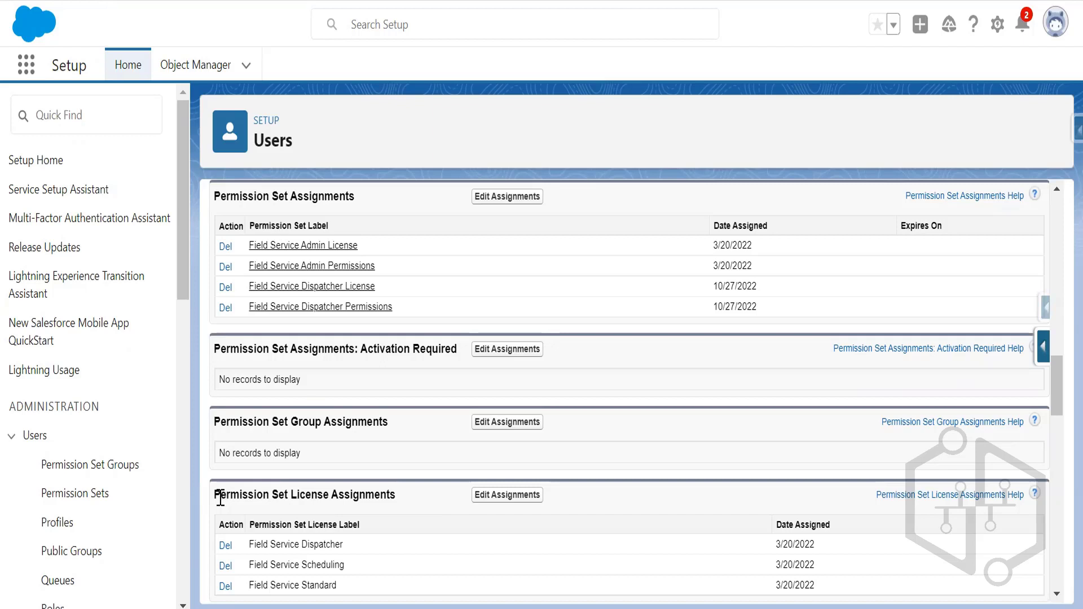
pyautogui.moveTo(221, 498); pyautogui.dragTo(407, 513)
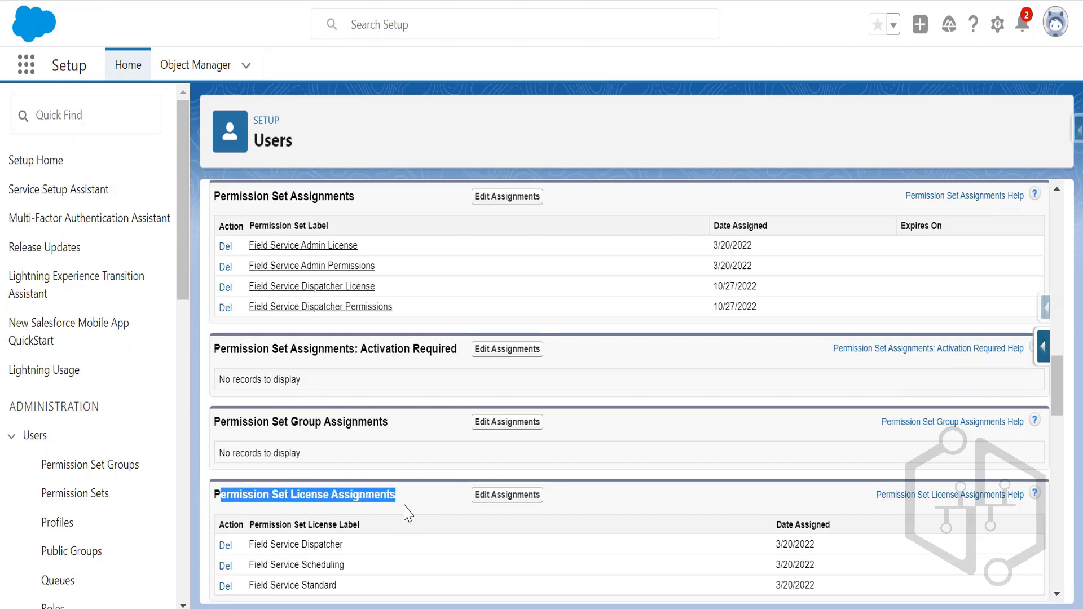
pyautogui.click(314, 558)
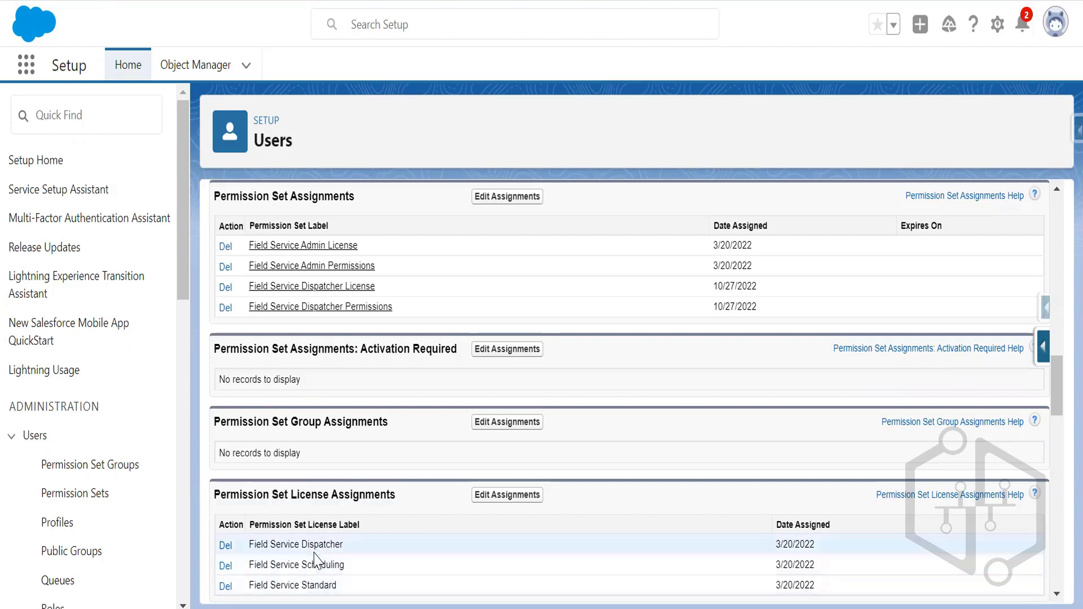
pyautogui.doubleClick(314, 545)
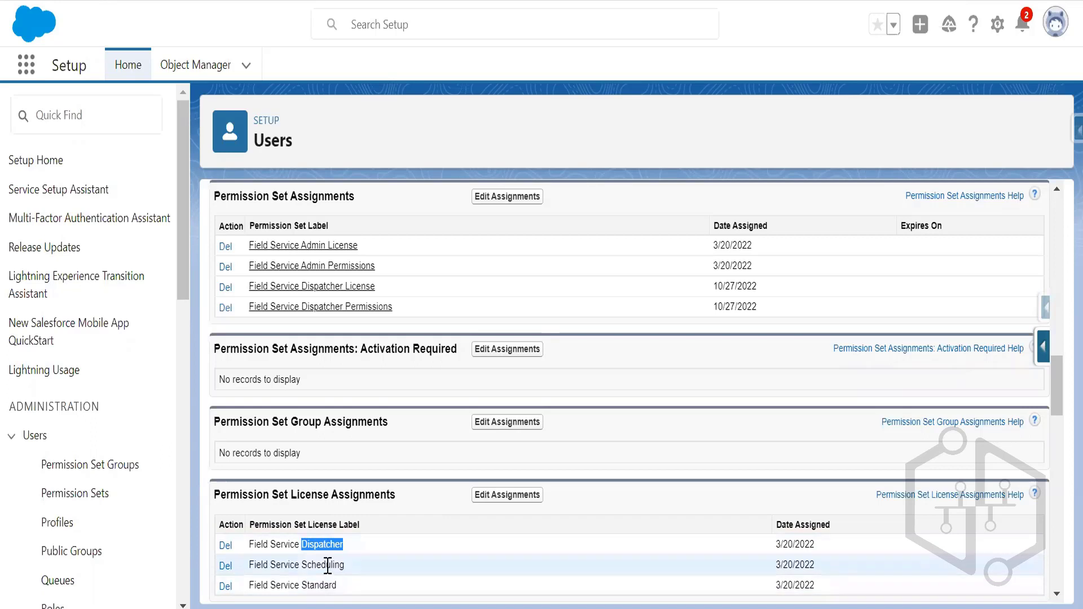
pyautogui.doubleClick(326, 566)
pyautogui.click(324, 588)
pyautogui.doubleClick(324, 587)
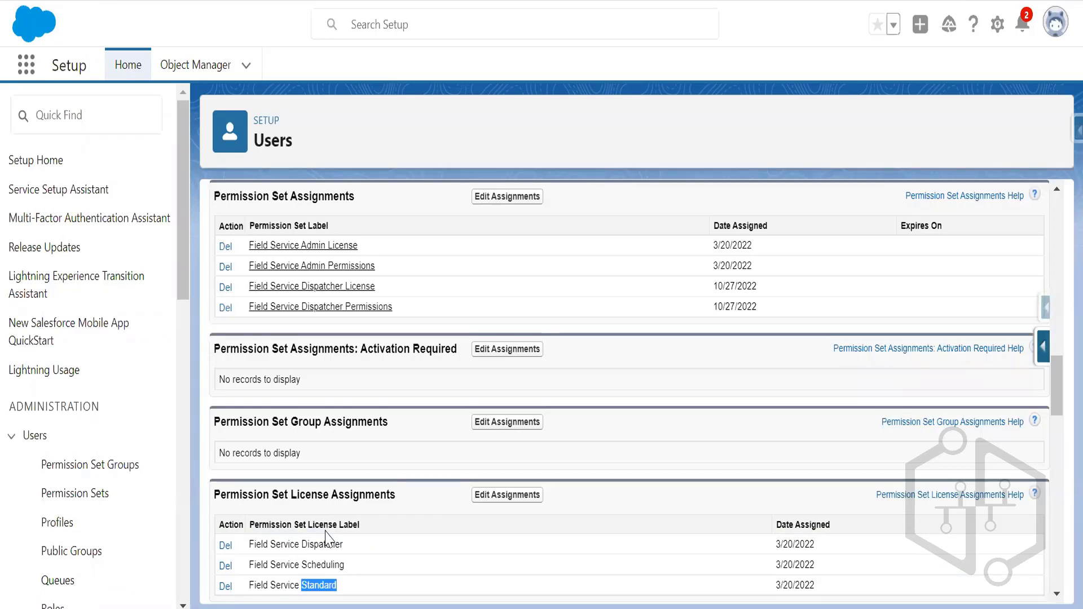
pyautogui.click(757, 608)
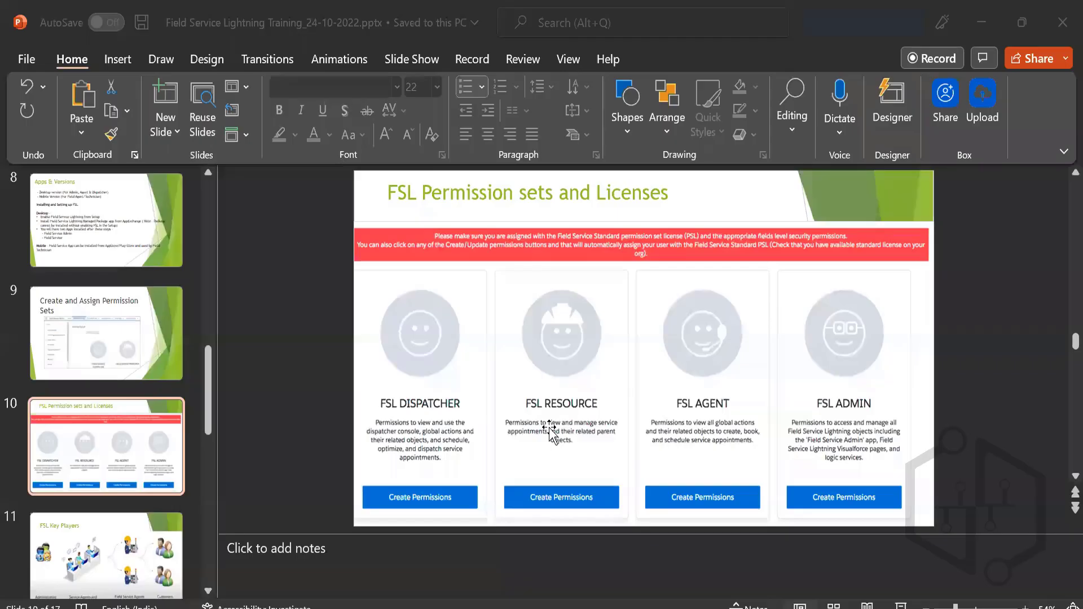
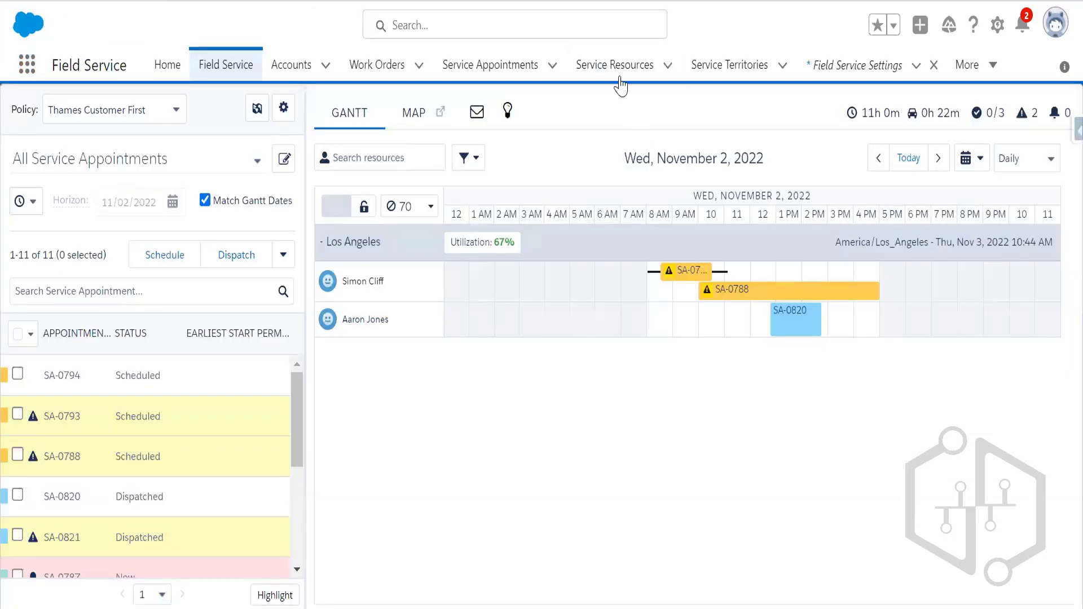
# - From Service Resources in the Field Service app, open the first technician's user record and examine its user license, role and profile
pyautogui.click(615, 66)
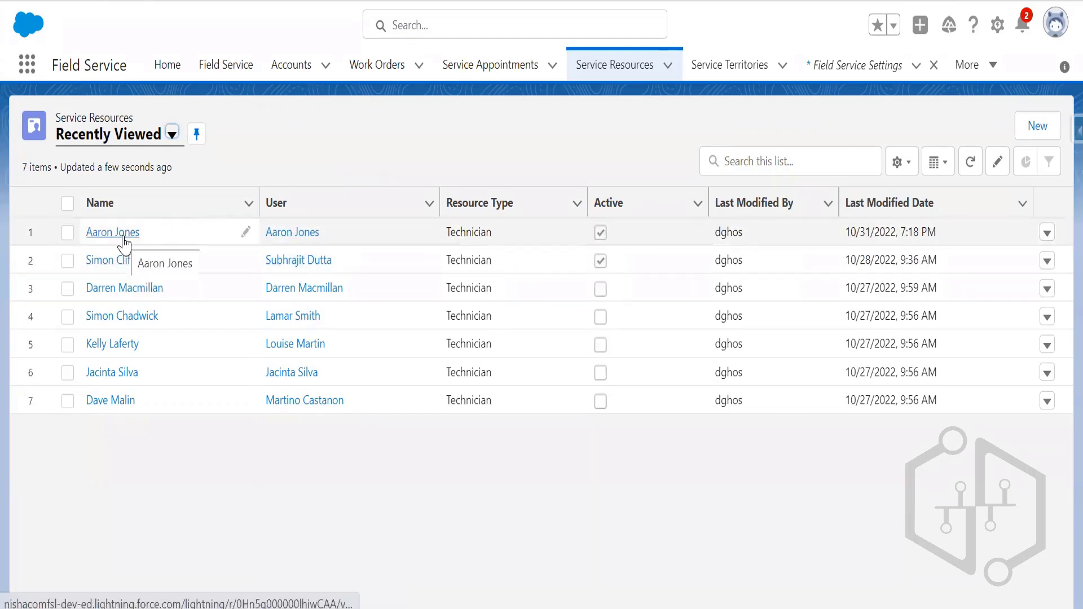
pyautogui.click(289, 241)
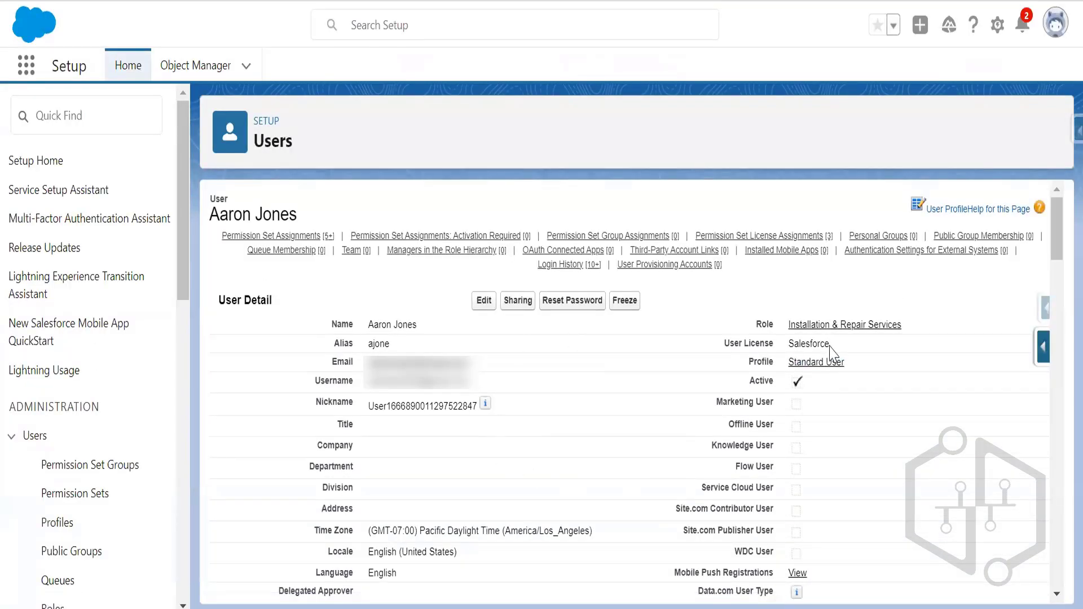
pyautogui.moveTo(832, 344); pyautogui.dragTo(788, 345)
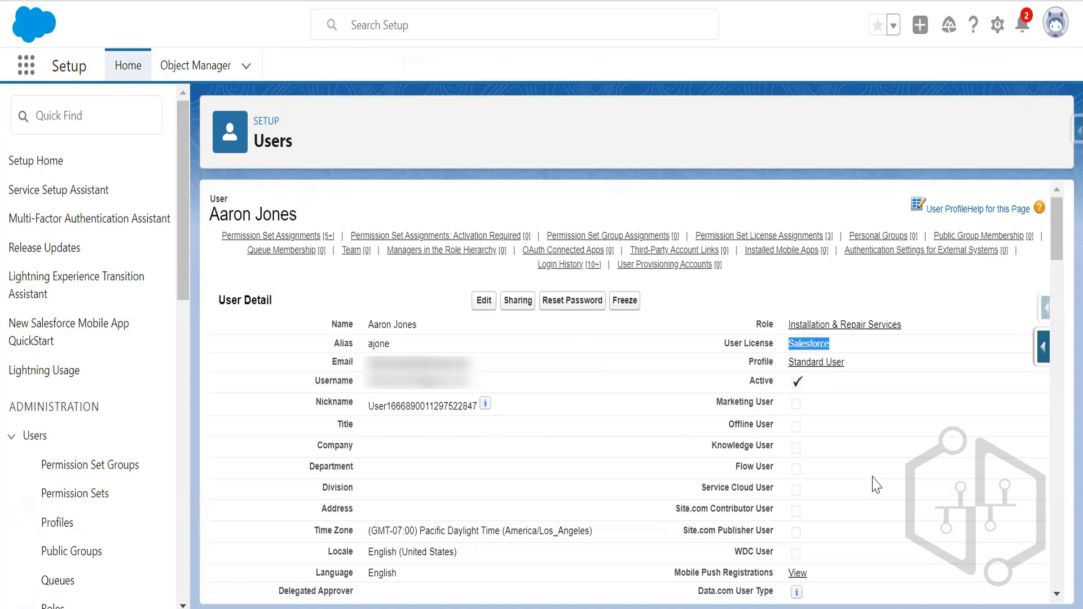
pyautogui.moveTo(909, 325); pyautogui.dragTo(785, 323)
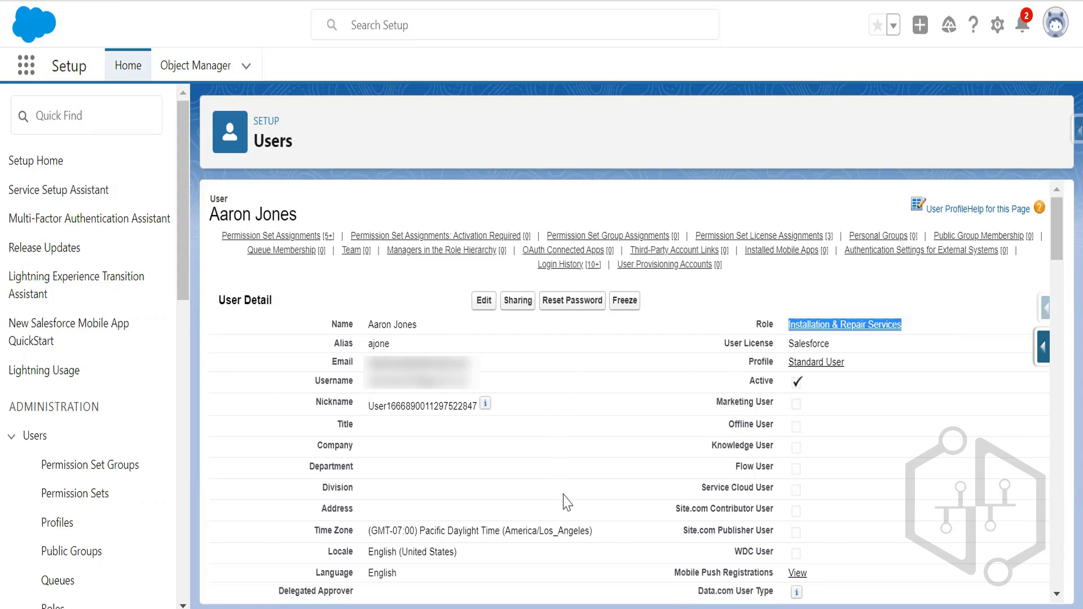
pyautogui.moveTo(861, 362); pyautogui.dragTo(788, 362)
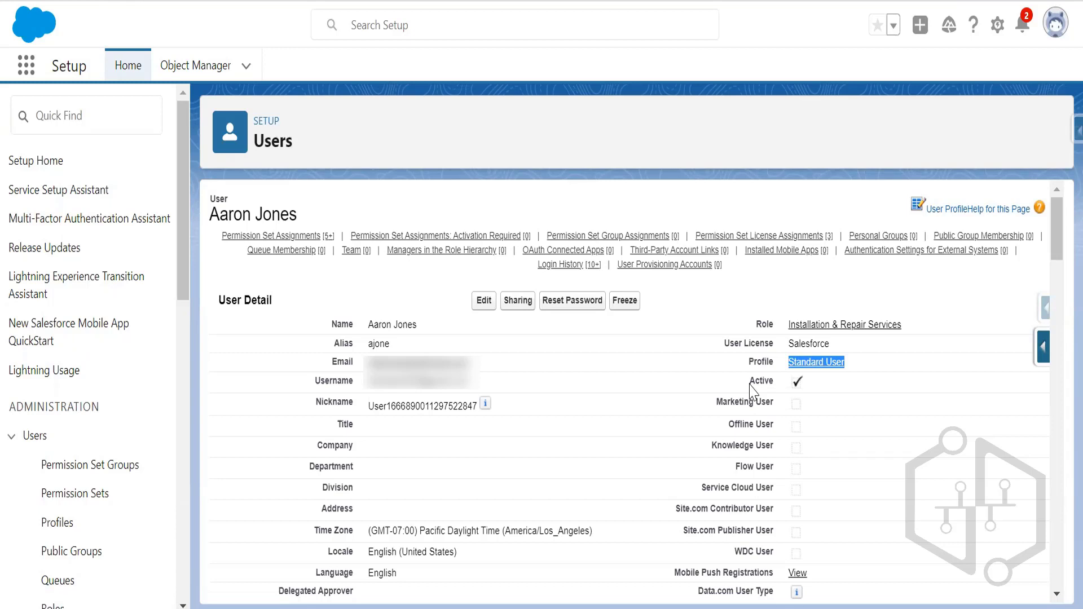
pyautogui.doubleClick(798, 345)
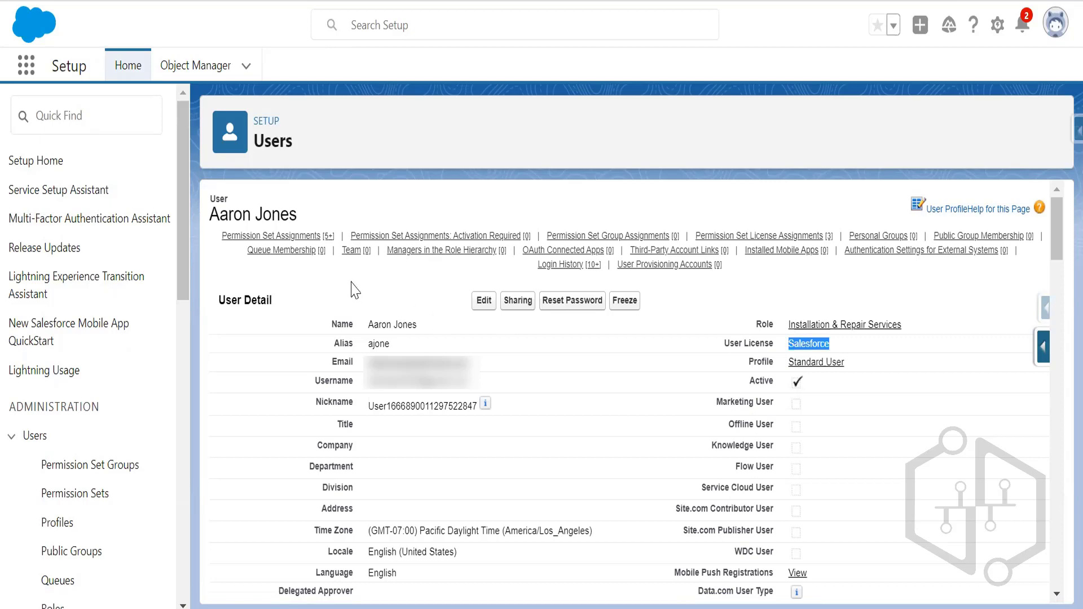
# - Open the technician's full permission set list and examine Field Service Agent License, Field Service Agent Permissions, FSL Mobile License and FieldServiceMobileStandardPermSet
pyautogui.click(270, 236)
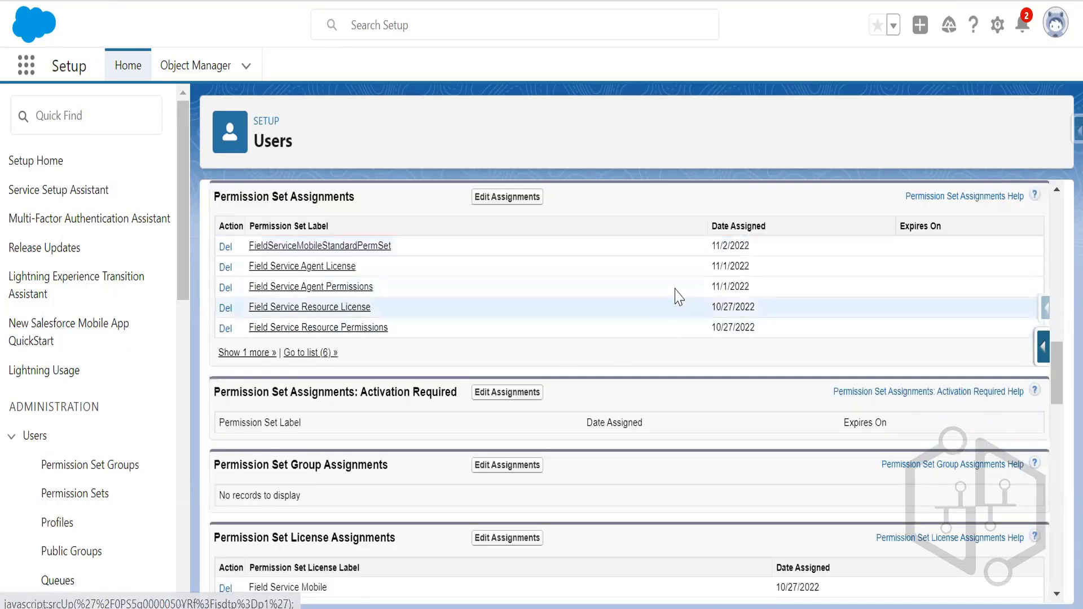
pyautogui.click(311, 352)
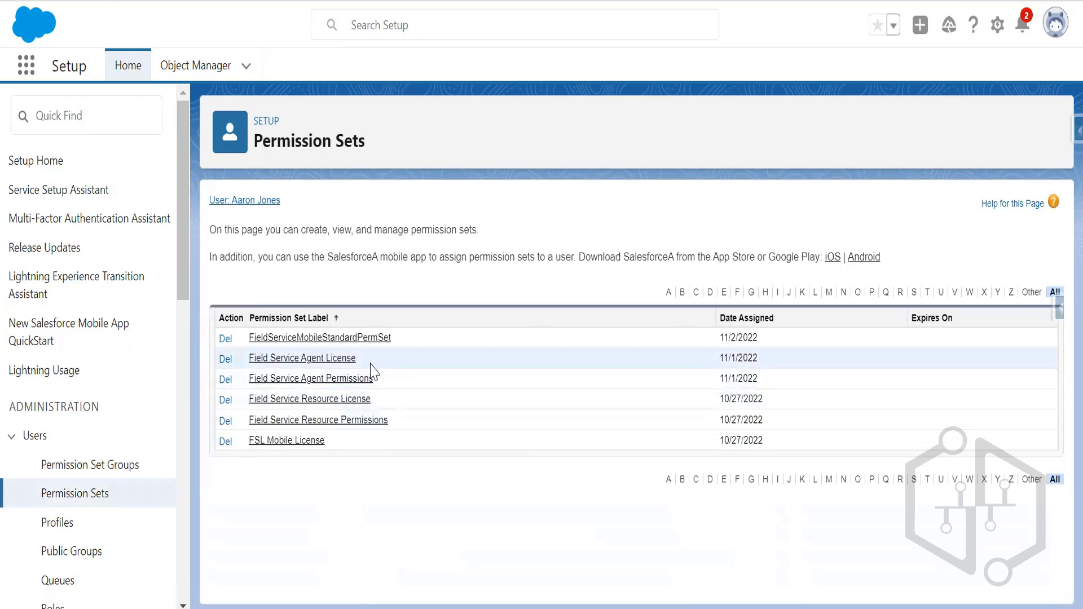
pyautogui.moveTo(370, 364); pyautogui.dragTo(248, 364)
pyautogui.moveTo(373, 381); pyautogui.dragTo(254, 382)
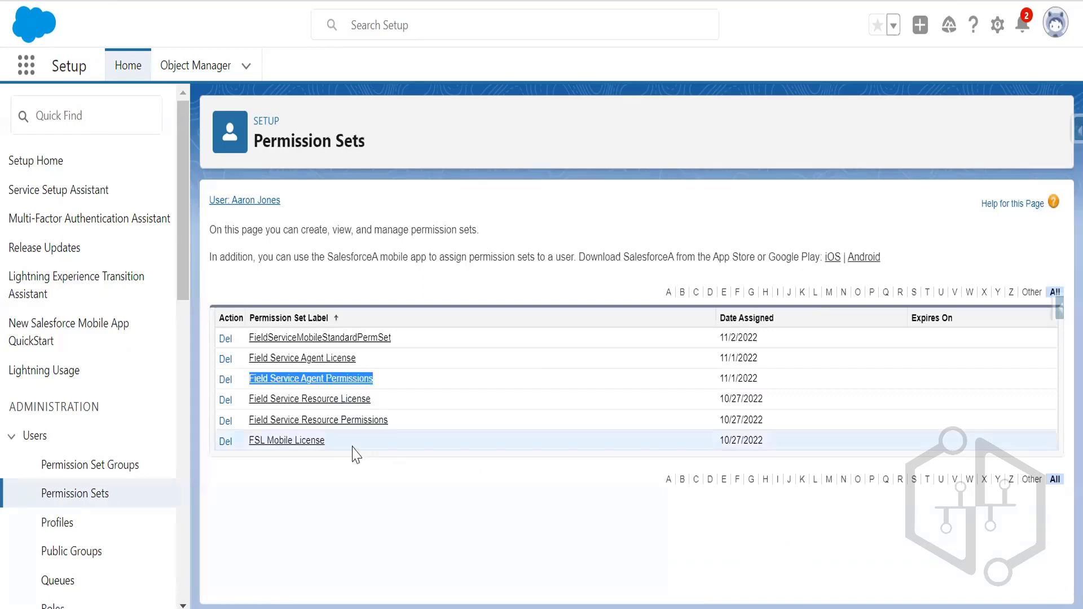
pyautogui.moveTo(327, 445); pyautogui.dragTo(246, 445)
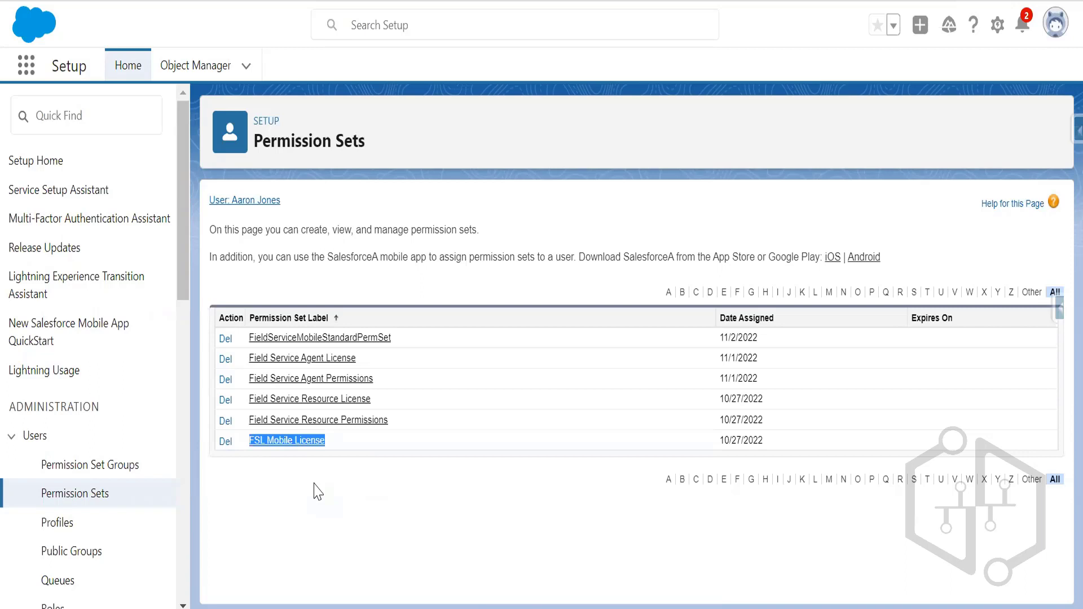
pyautogui.moveTo(422, 342); pyautogui.dragTo(249, 338)
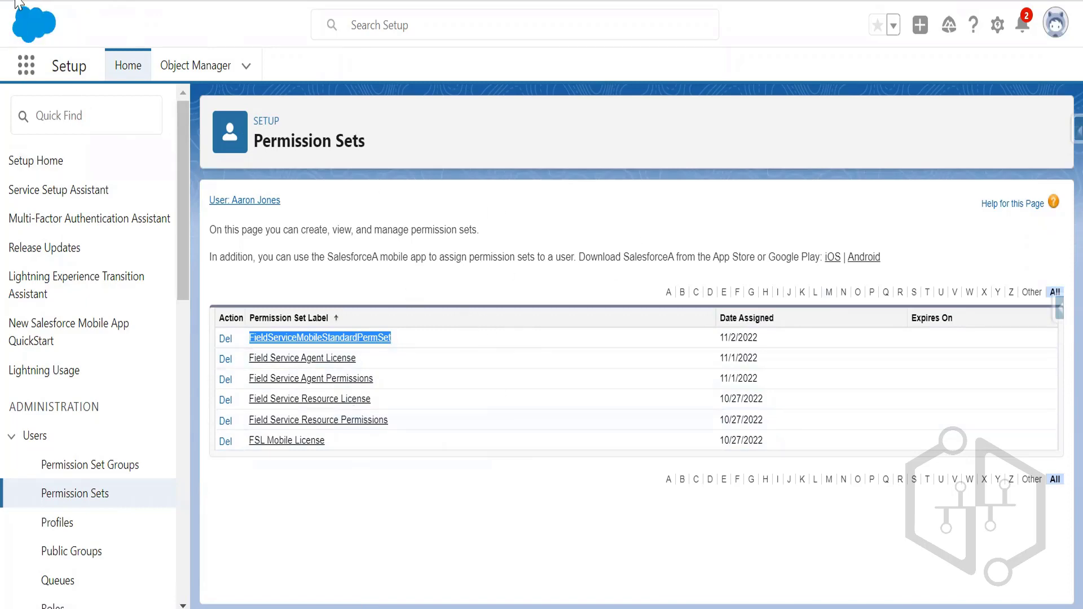
# - Return to the technician's user record, recheck the profile, user license and role, and go to its Permission Set Assignments
pyautogui.hotkey('alt', 'Left')
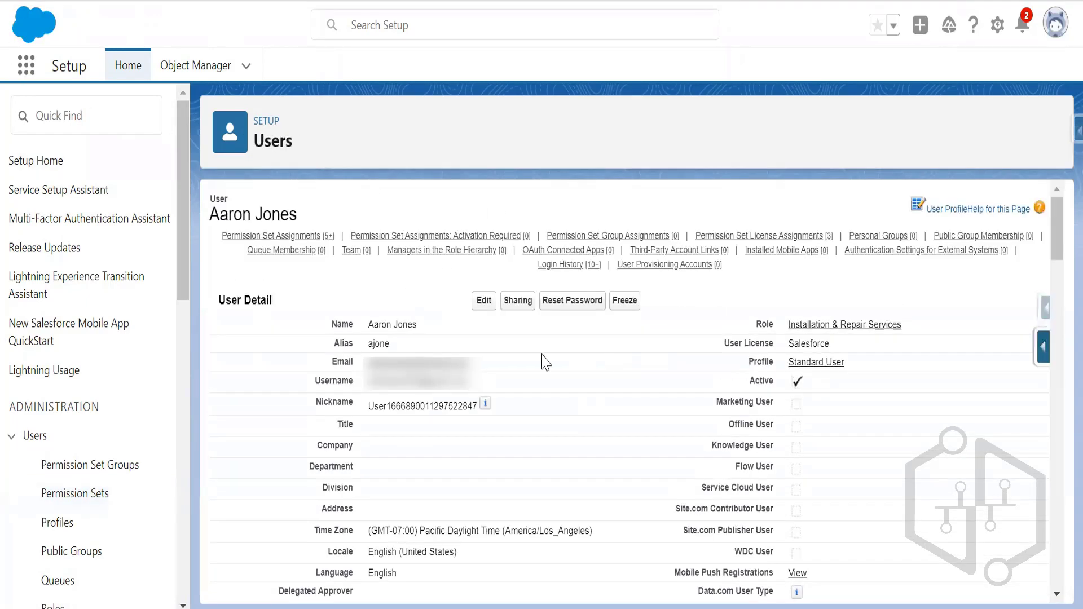
pyautogui.moveTo(863, 367); pyautogui.dragTo(787, 371)
pyautogui.doubleClick(800, 344)
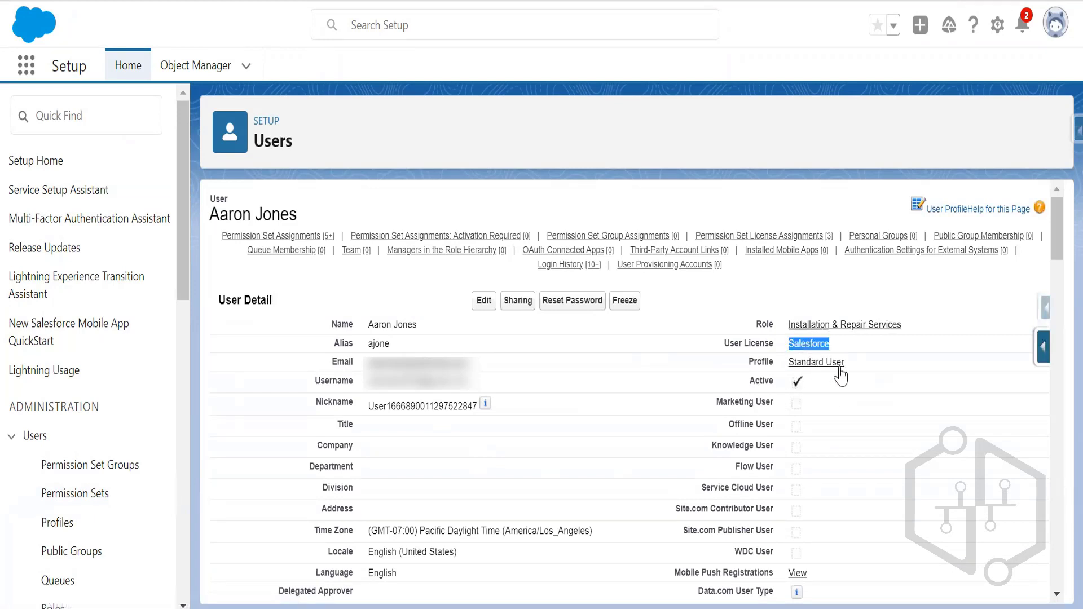
pyautogui.moveTo(909, 330); pyautogui.dragTo(785, 327)
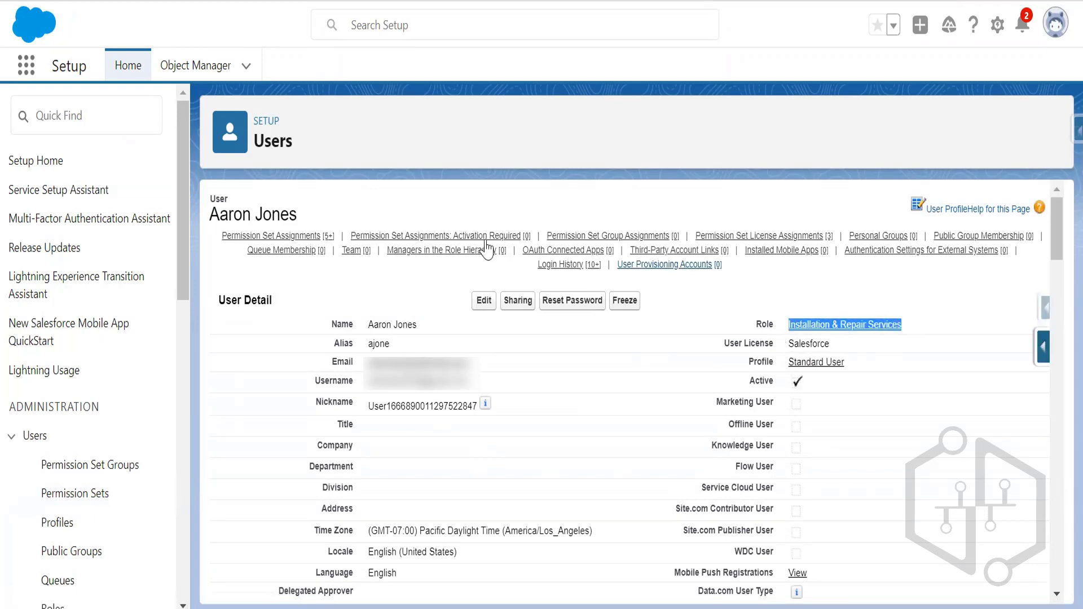
pyautogui.click(305, 237)
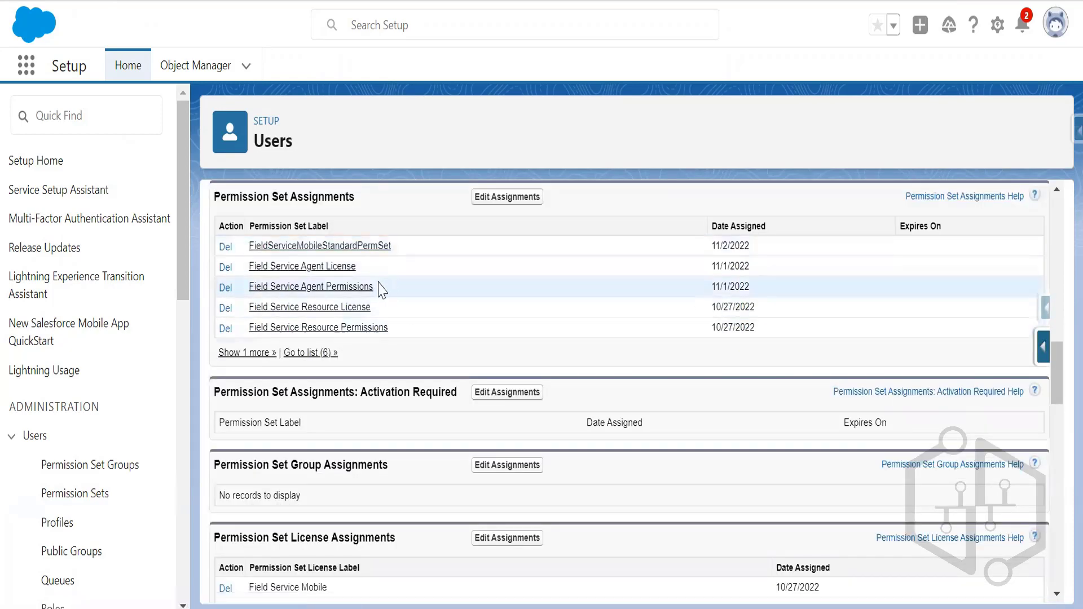
# - Examine the technician's Field Service Agent and Field Service Resource License and Permissions entries, then return to the User Detail section
pyautogui.moveTo(356, 266); pyautogui.dragTo(249, 267)
pyautogui.moveTo(375, 287); pyautogui.dragTo(244, 287)
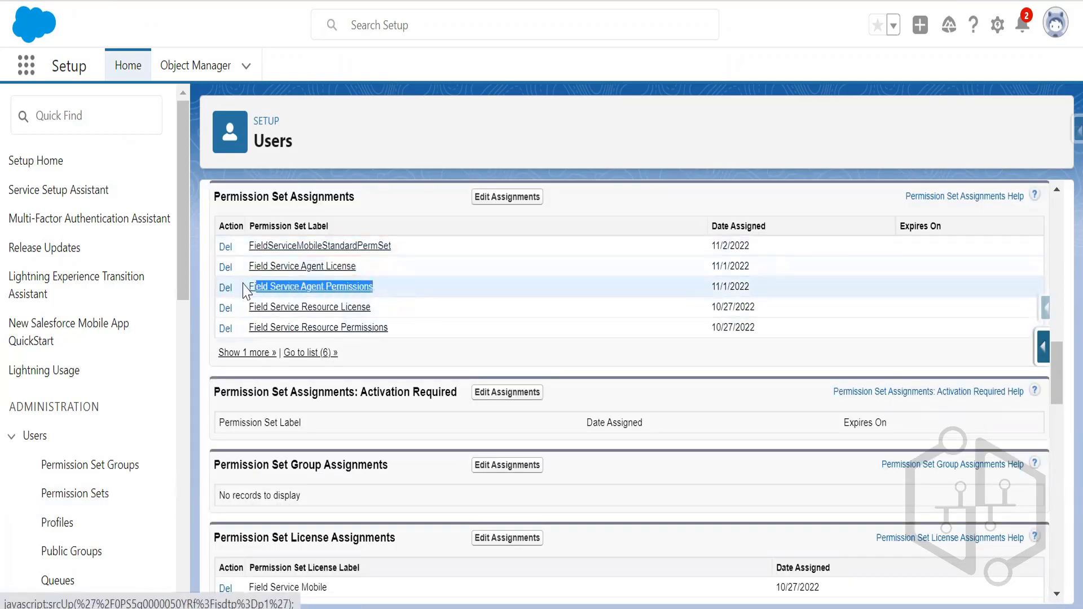
pyautogui.moveTo(373, 308); pyautogui.dragTo(250, 308)
pyautogui.moveTo(389, 328); pyautogui.dragTo(255, 327)
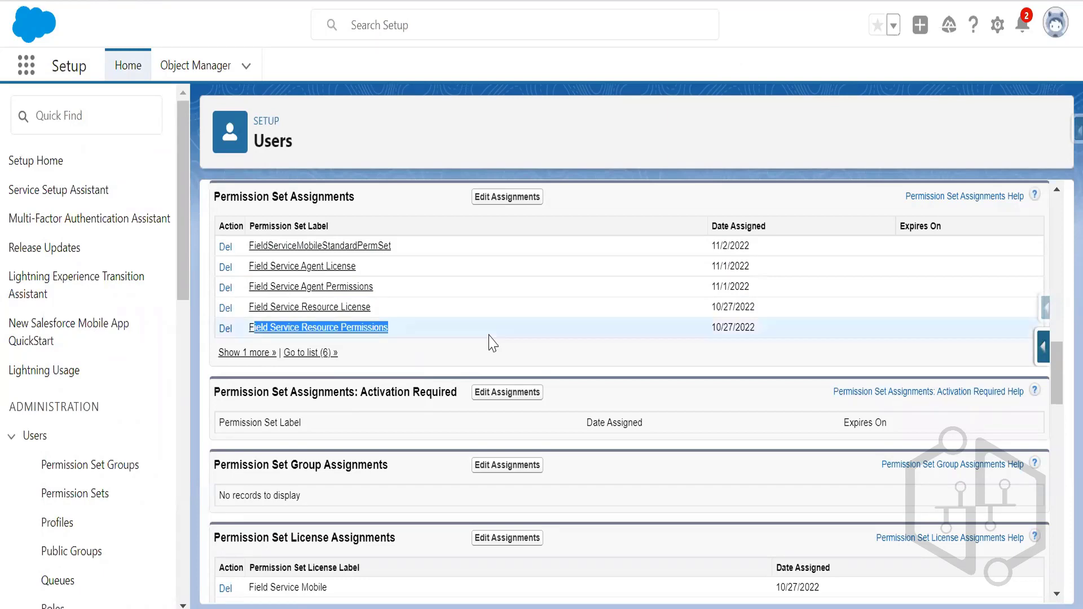
pyautogui.scroll(10, 491, 341)
pyautogui.scroll(4, 490, 341)
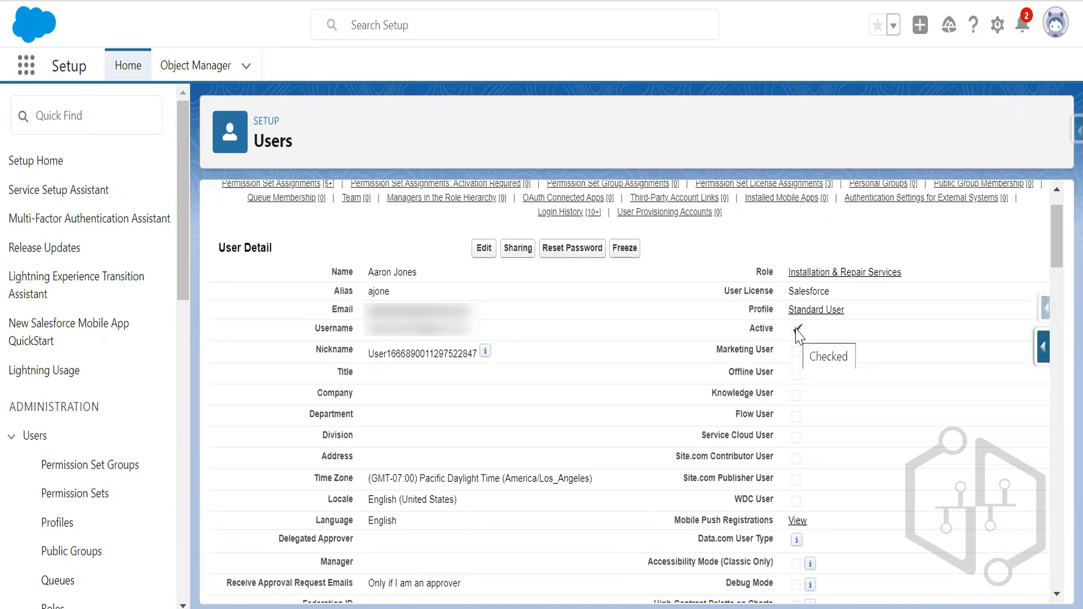
pyautogui.scroll(1, 796, 336)
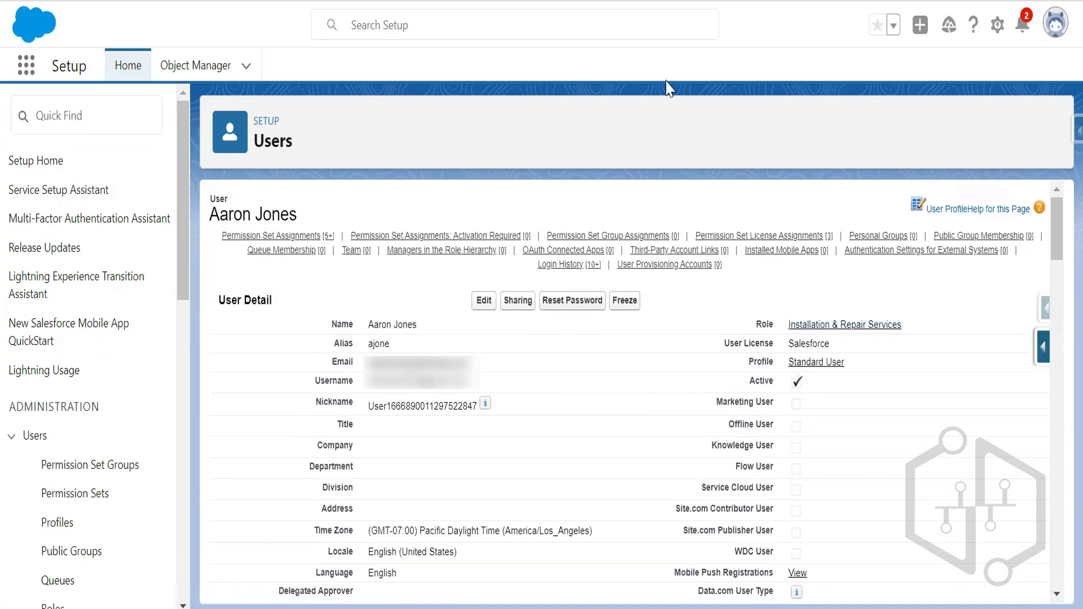
# - Search the available apps and items for "service res" and open the Service Resources list
pyautogui.click(26, 65)
pyautogui.write('serv')
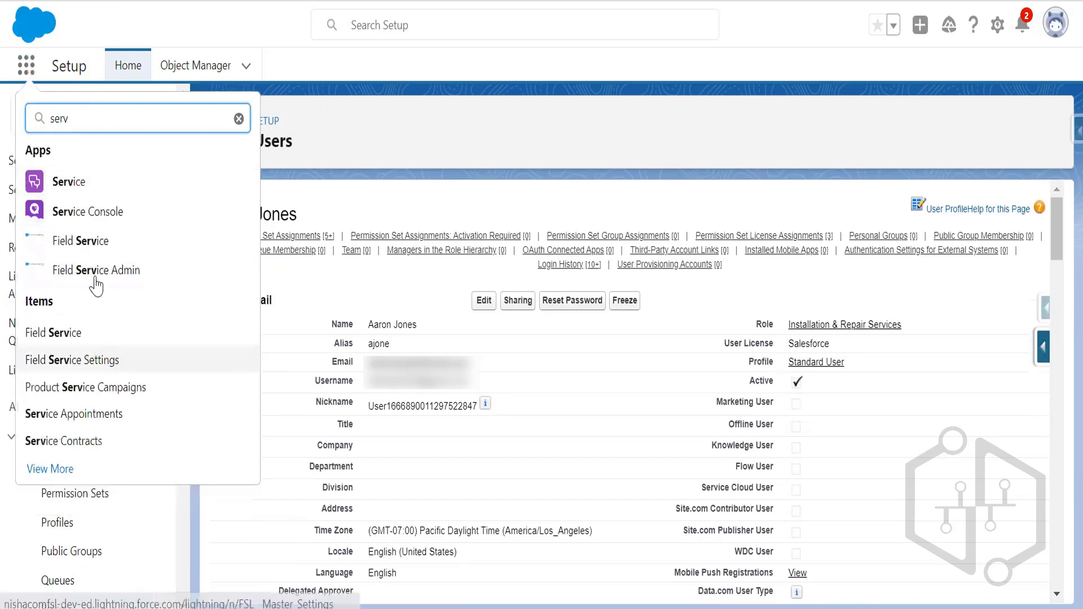
pyautogui.write('i')
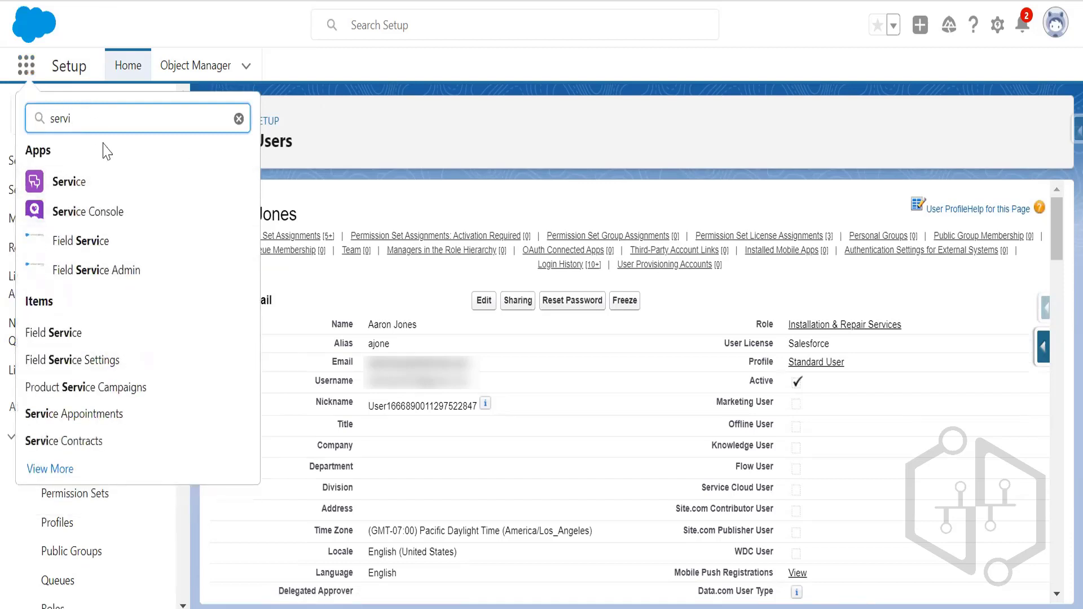
pyautogui.write('ce')
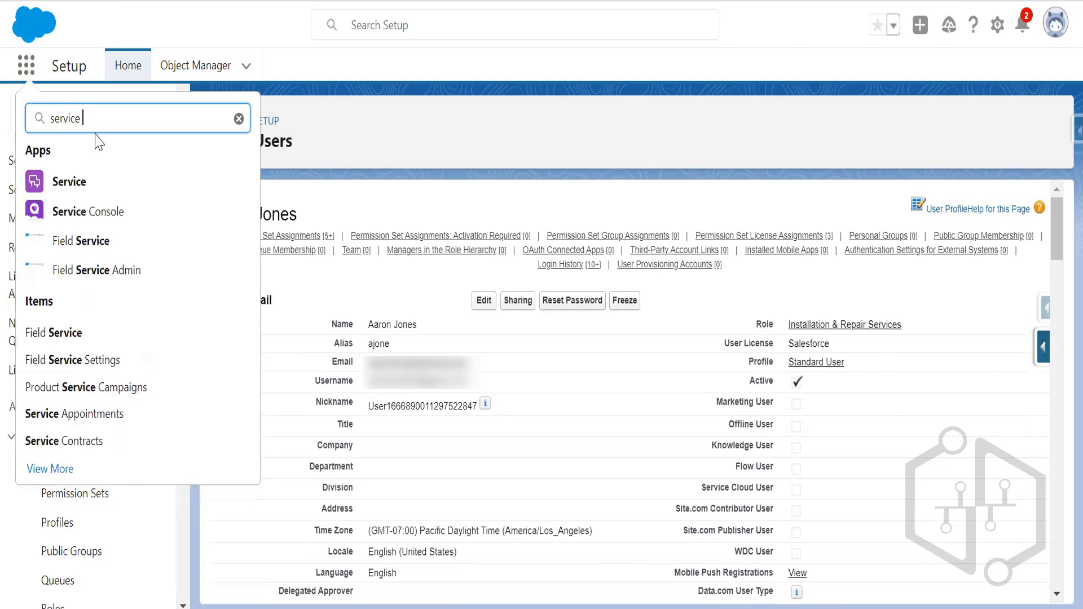
pyautogui.write(' res')
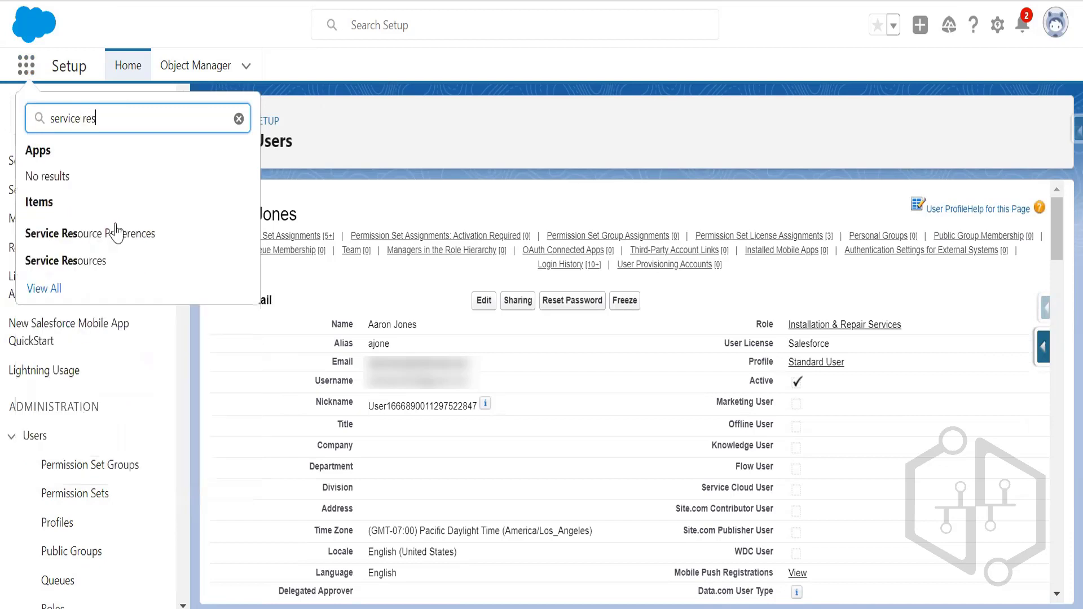
pyautogui.click(97, 256)
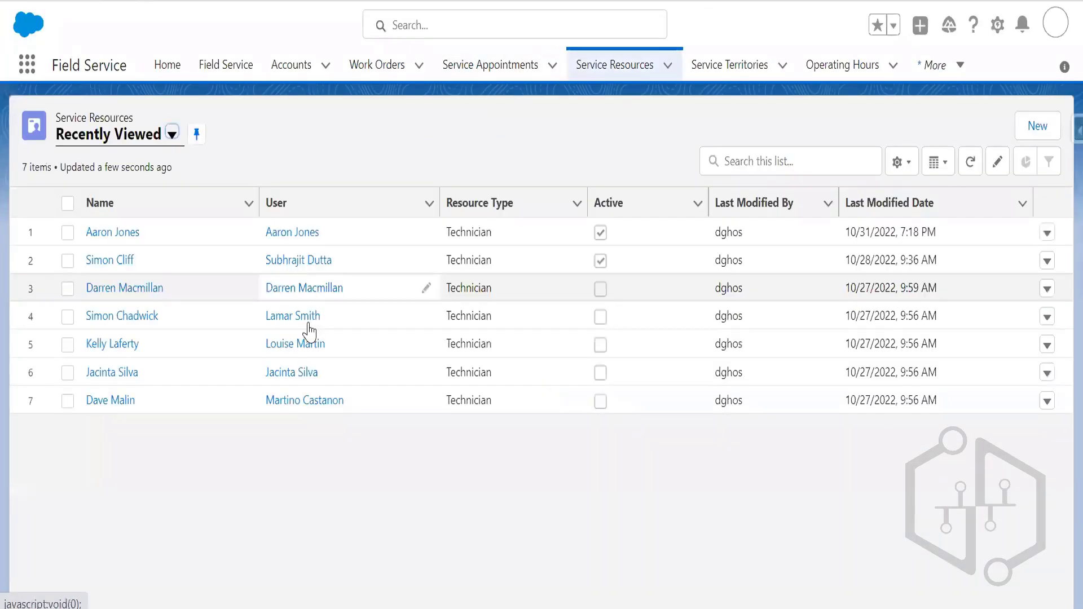
# - Open a new service resource form, examine the User, Resource Type and Include in Scheduling Optimization fields, and close it without saving
pyautogui.click(1036, 126)
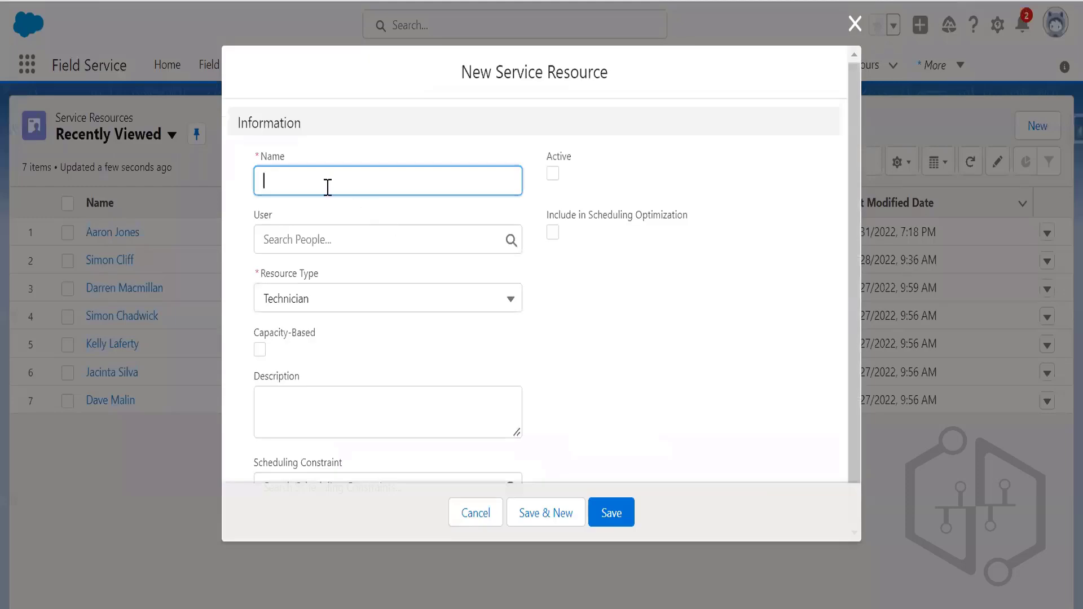
pyautogui.click(293, 239)
pyautogui.click(314, 319)
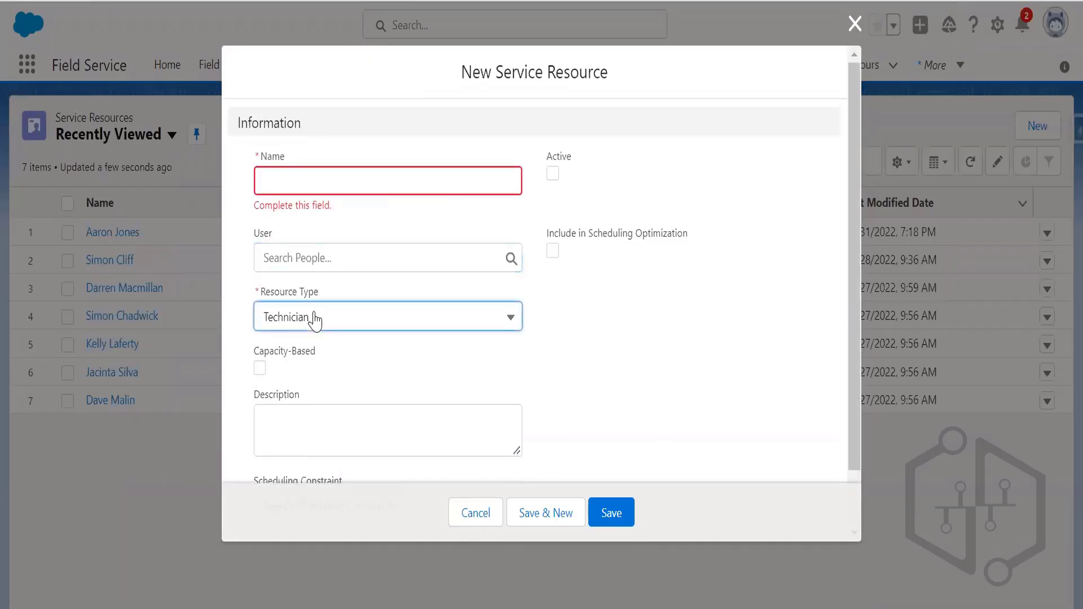
pyautogui.click(315, 319)
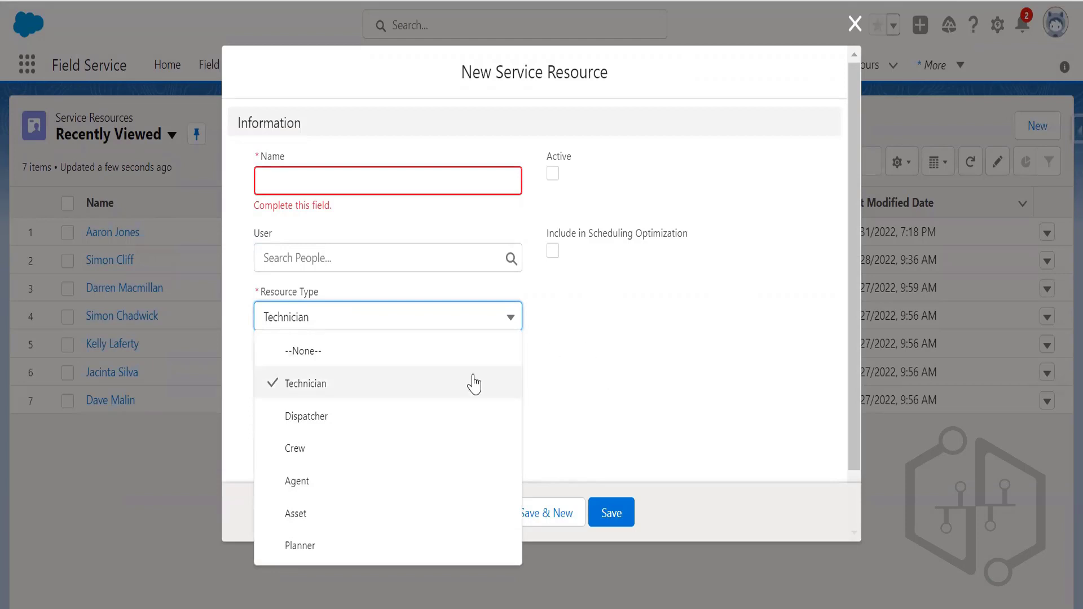
pyautogui.click(612, 368)
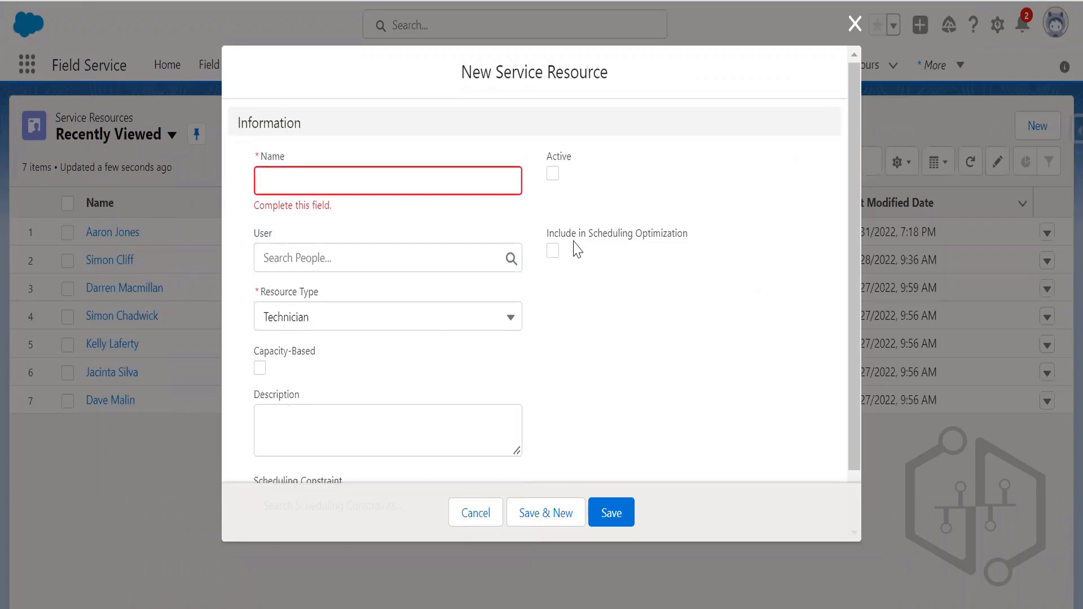
pyautogui.moveTo(547, 238); pyautogui.dragTo(684, 258)
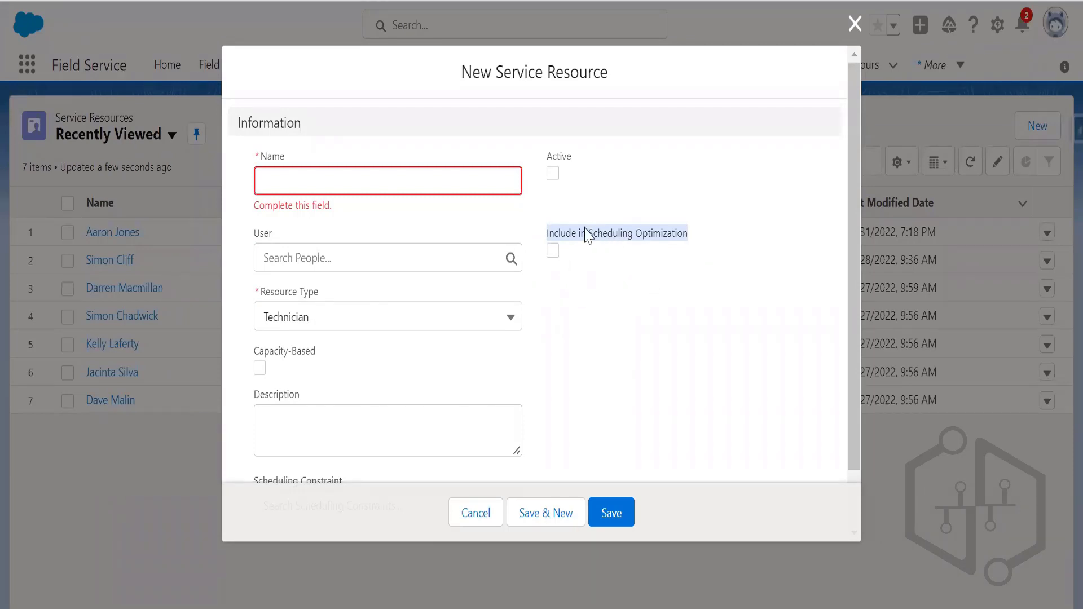
pyautogui.doubleClick(648, 240)
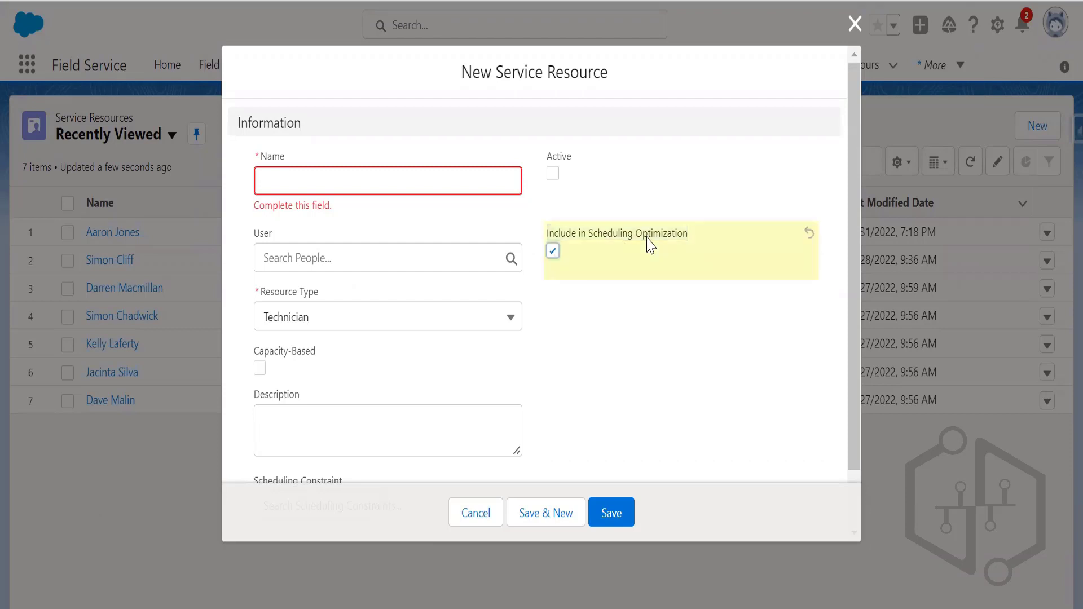
pyautogui.scroll(-2, 620, 356)
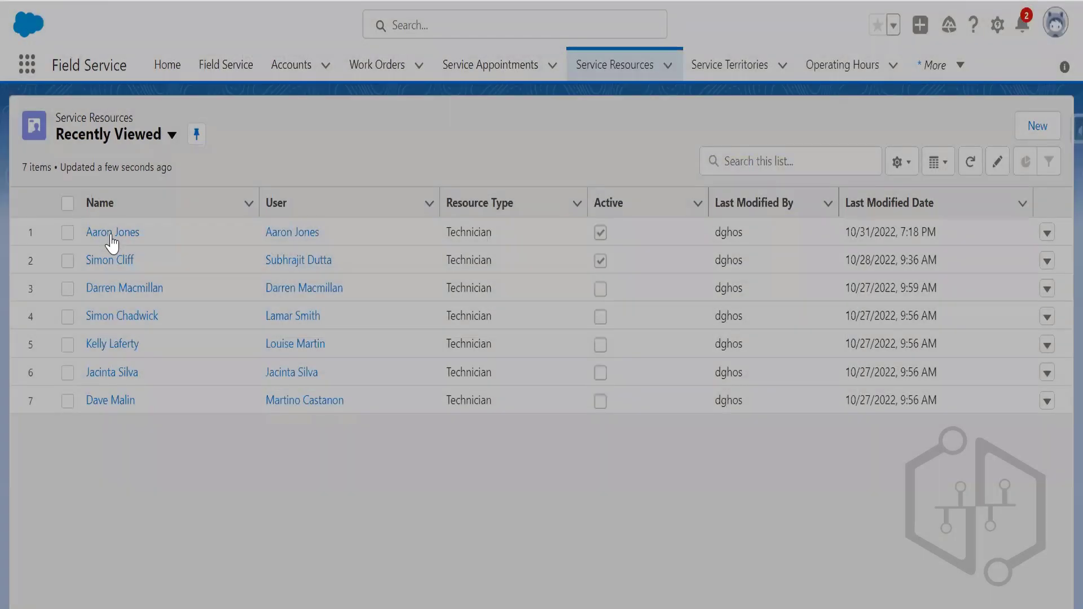
# - Open the first technician's service resource record, review its fields in edit mode, and cancel without saving
pyautogui.click(110, 238)
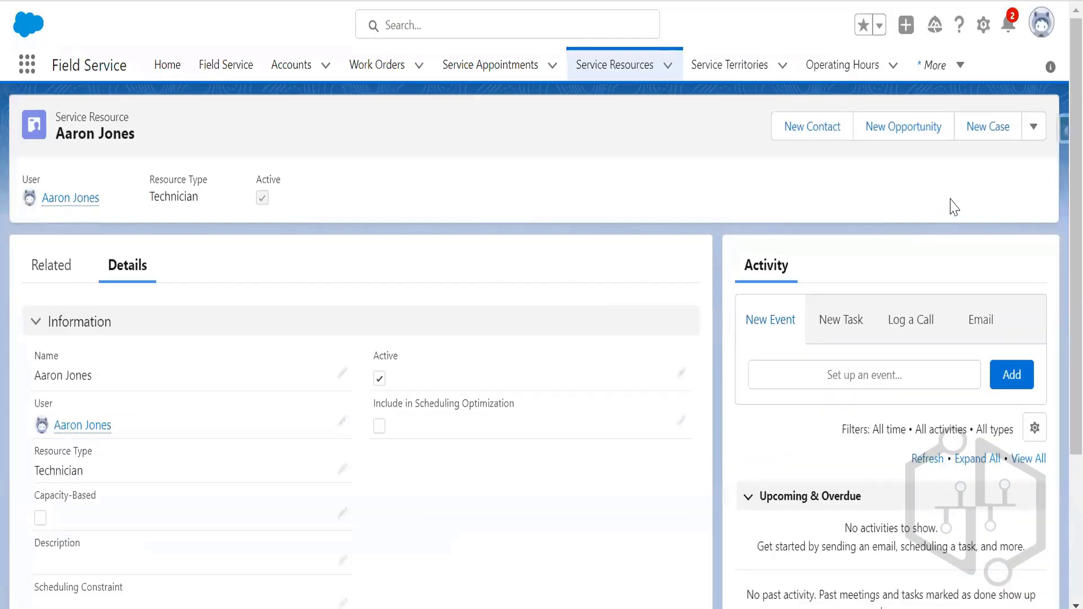
pyautogui.scroll(-3, 448, 372)
pyautogui.scroll(3, 447, 377)
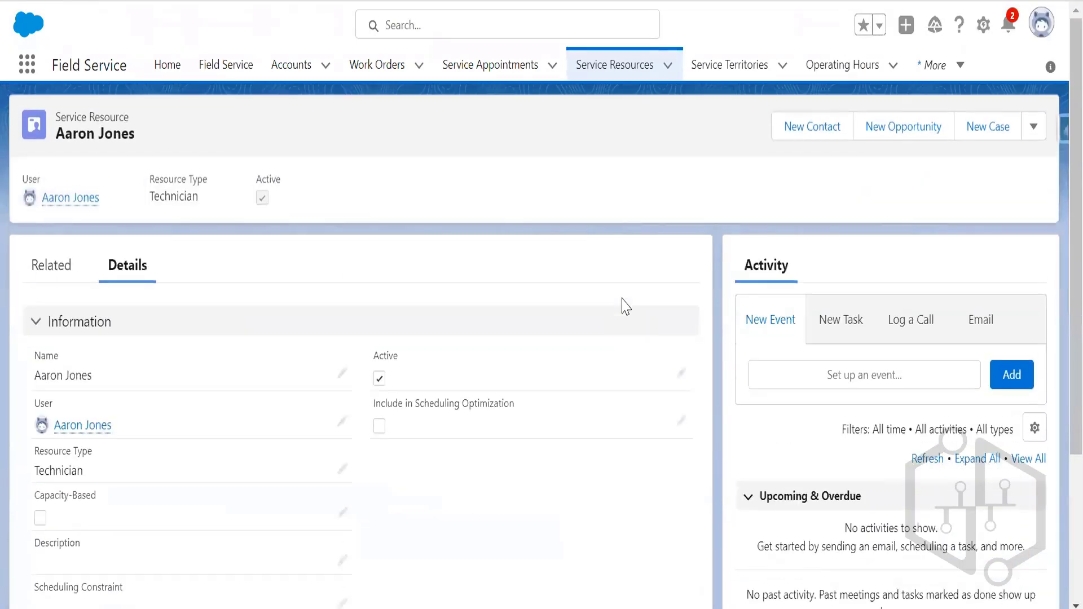
pyautogui.click(1034, 128)
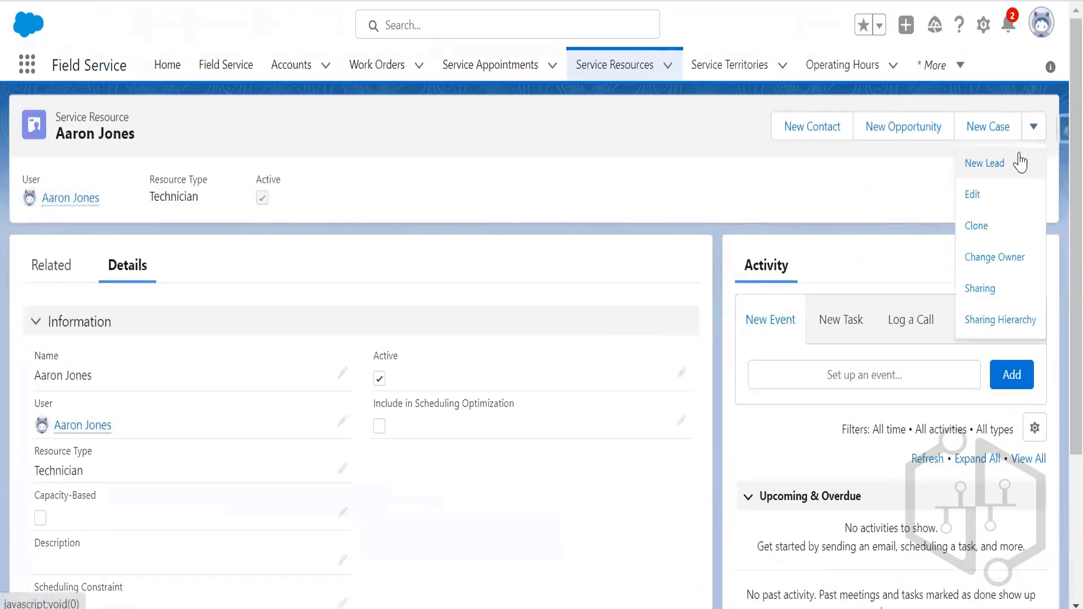
pyautogui.click(988, 195)
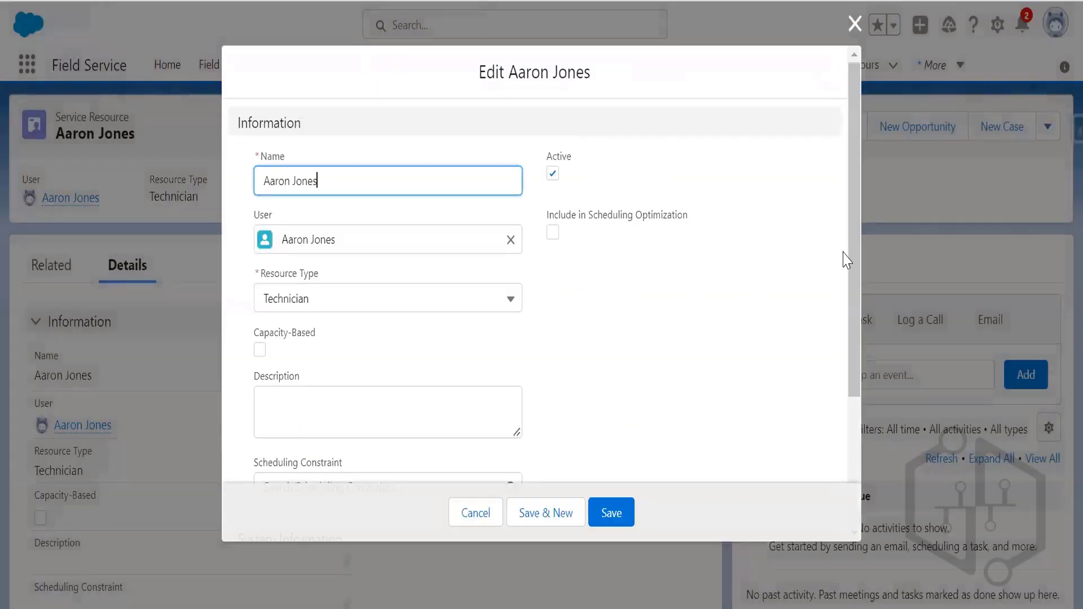
pyautogui.scroll(-1, 848, 349)
pyautogui.scroll(-2, 848, 349)
pyautogui.scroll(3, 841, 370)
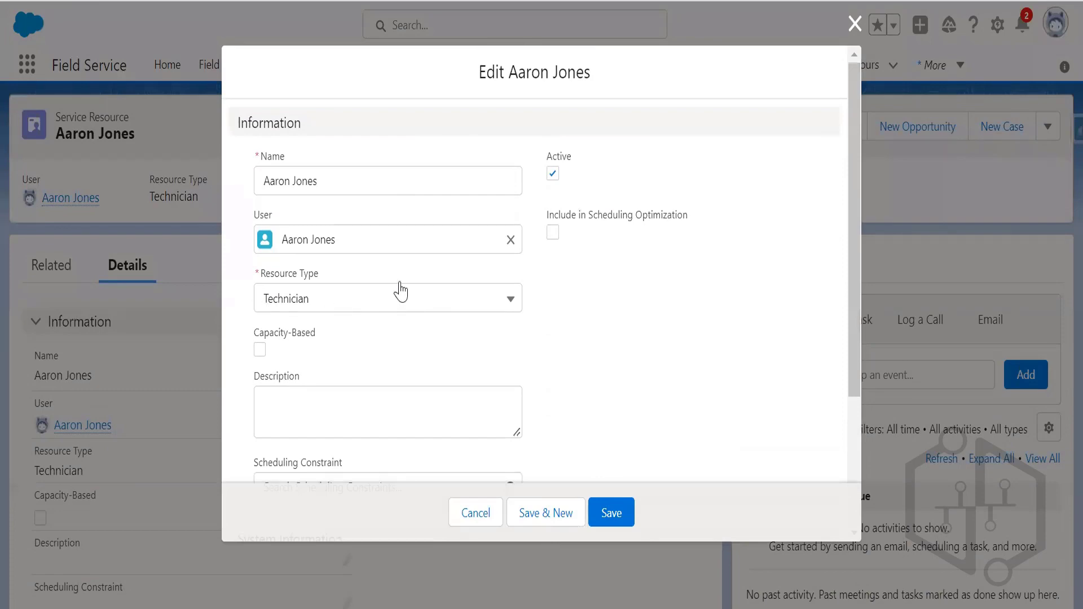
pyautogui.click(485, 514)
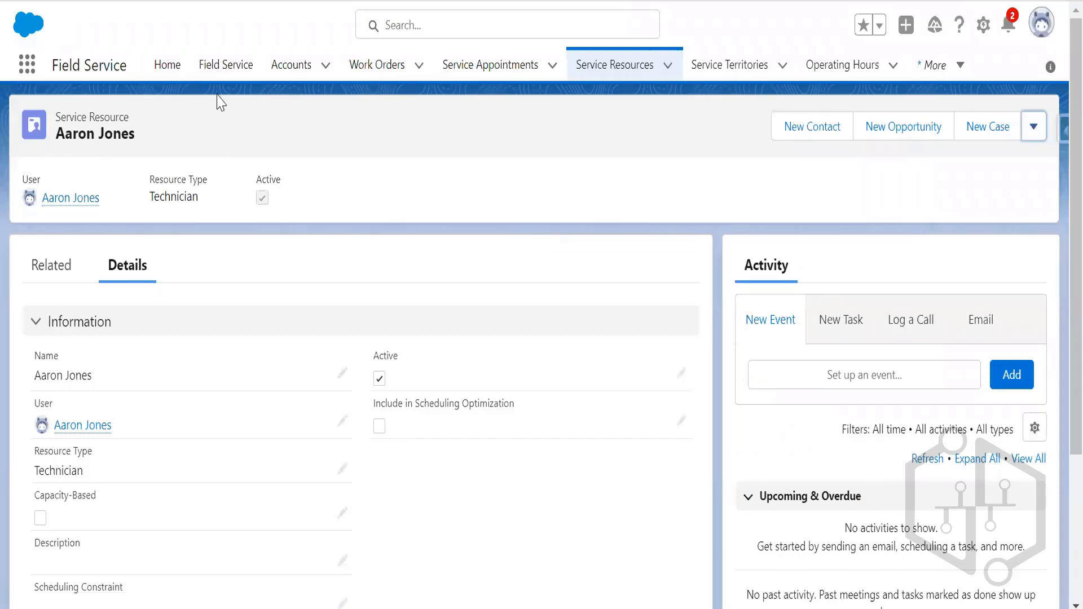
# - Search the available apps and items for "field" and open Field Service Settings
pyautogui.click(27, 64)
pyautogui.write('fi')
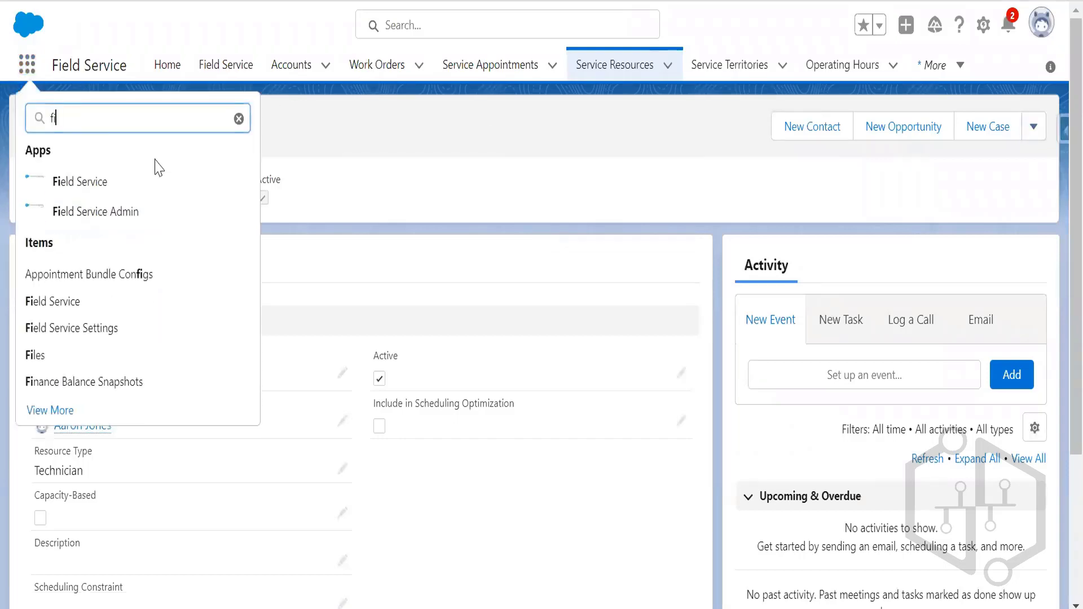
pyautogui.write('eld')
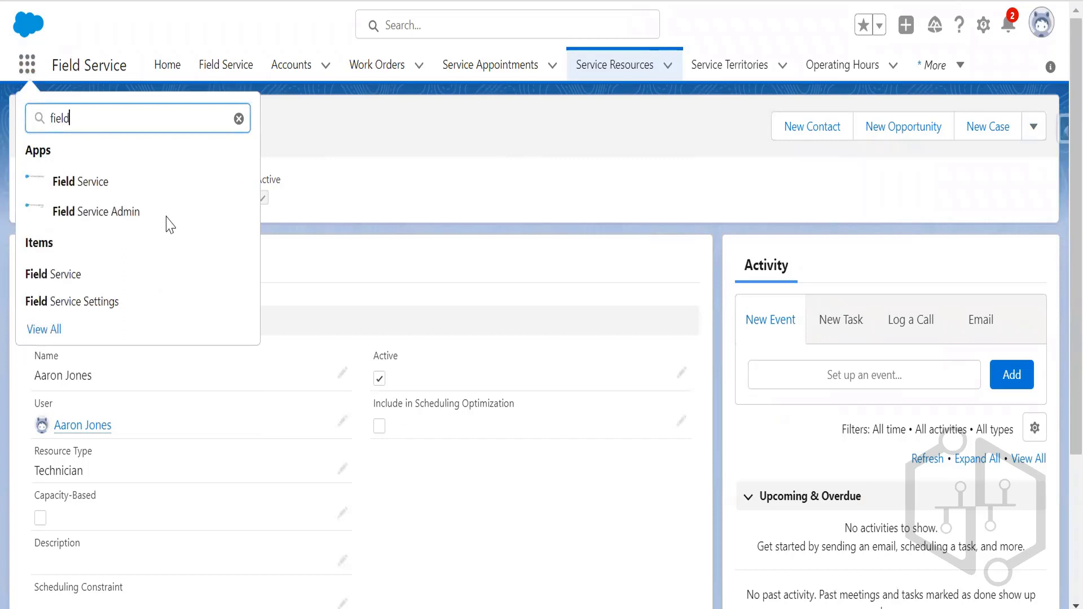
pyautogui.click(140, 300)
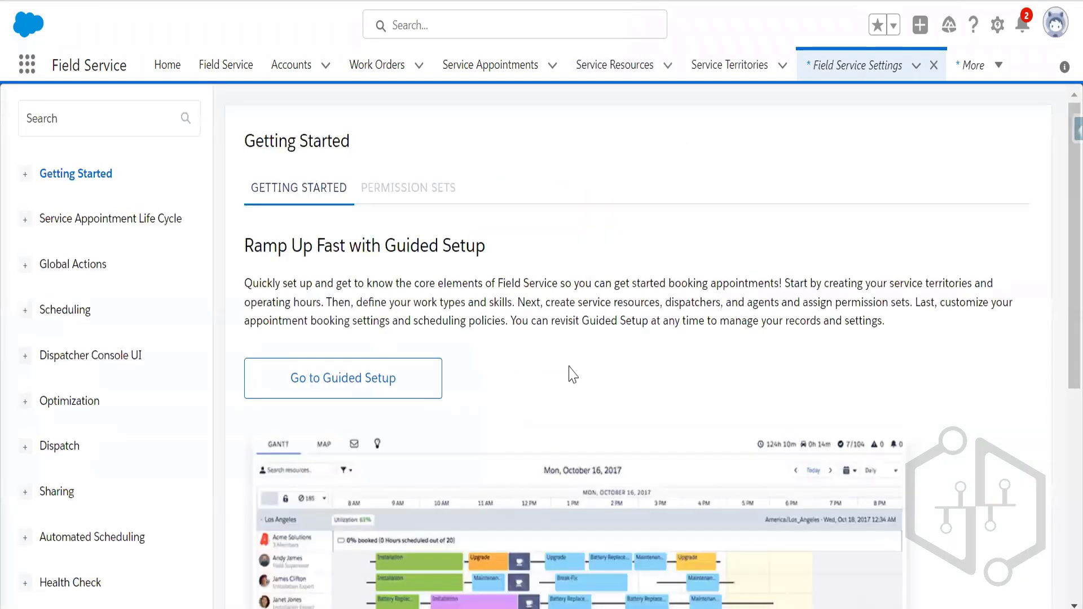
# - Start Guided Setup from Getting Started and open its Create Service Resources page through the Service Resources tile
pyautogui.click(368, 388)
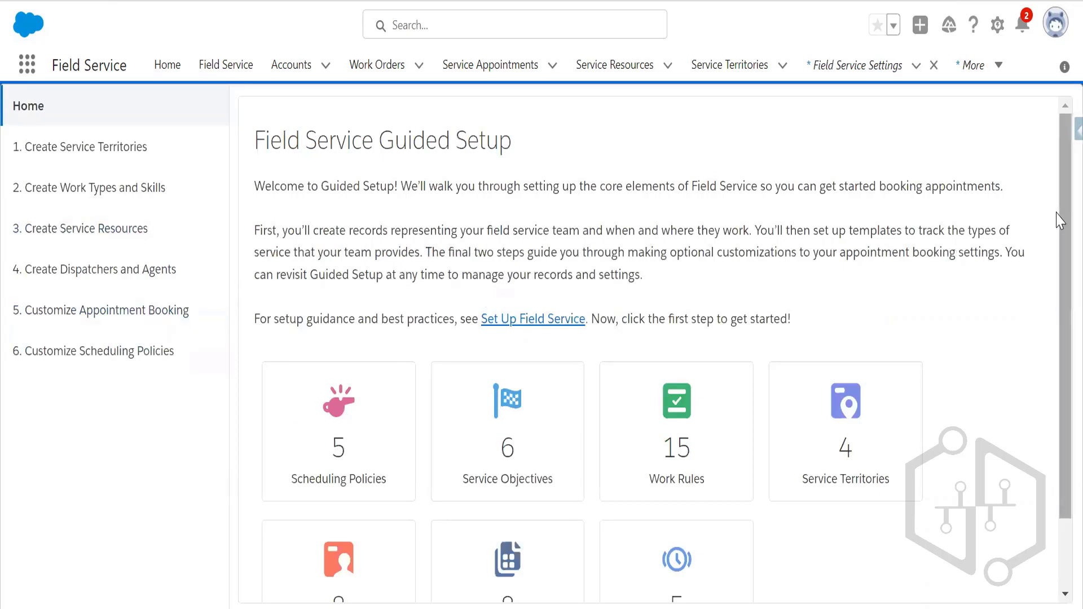
pyautogui.moveTo(1060, 216); pyautogui.dragTo(1056, 314)
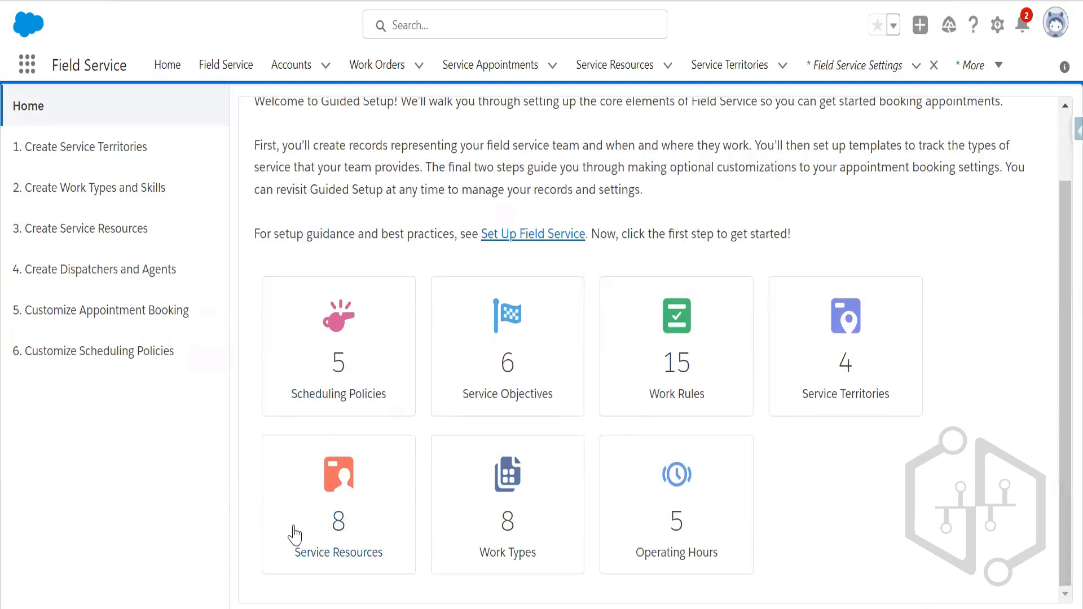
pyautogui.click(364, 507)
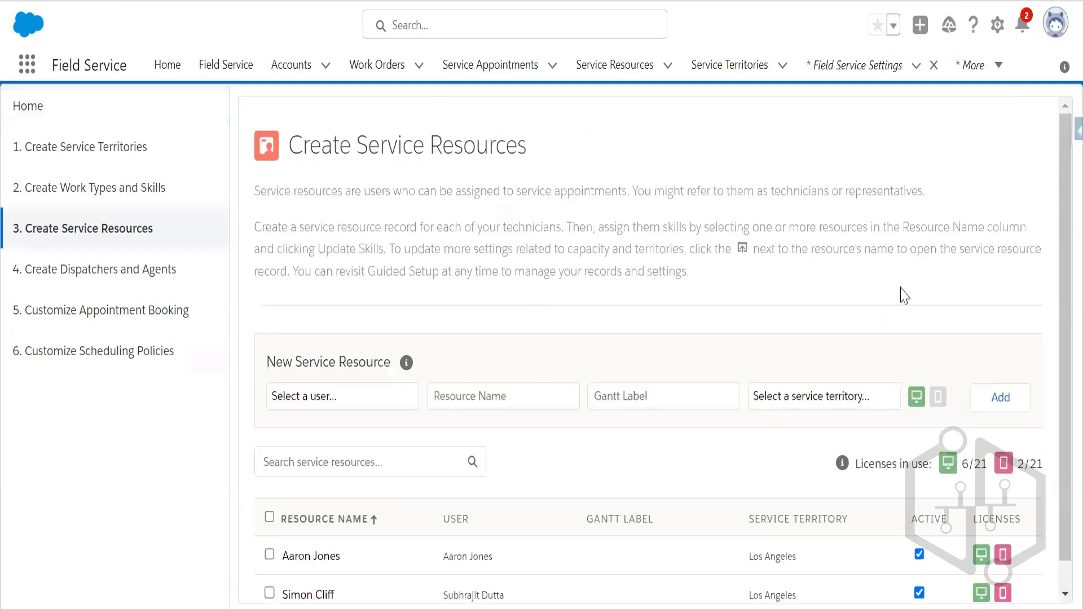
pyautogui.moveTo(1060, 254)
pyautogui.mouseDown()
pyautogui.moveTo(1060, 288)
pyautogui.moveTo(1058, 232)
pyautogui.mouseUp()
# - Examine the user and service territory choices for a new service resource without selecting any
pyautogui.click(331, 399)
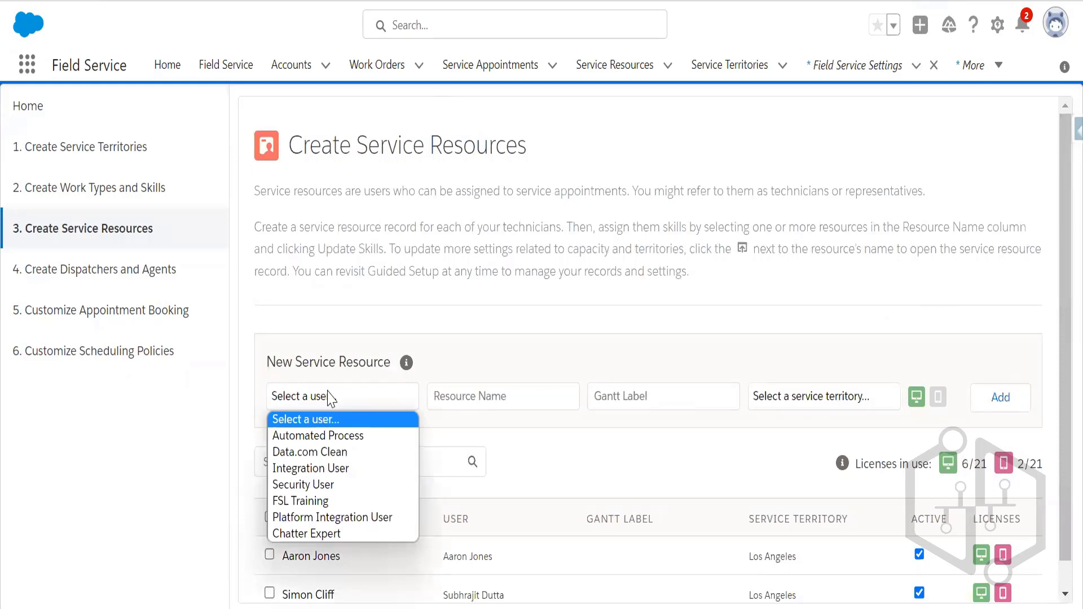
pyautogui.click(500, 370)
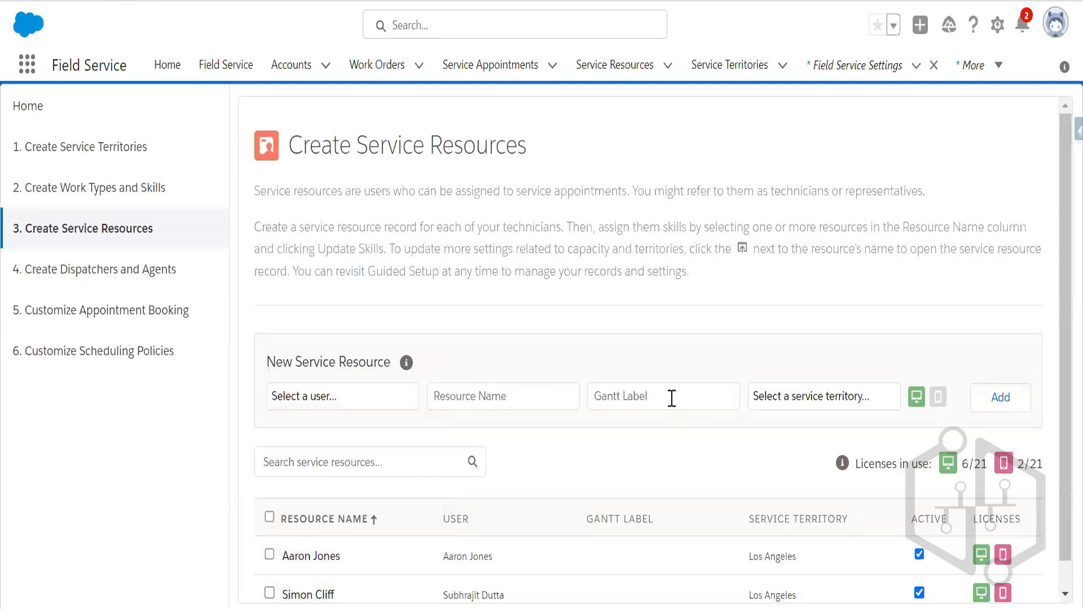
pyautogui.click(824, 406)
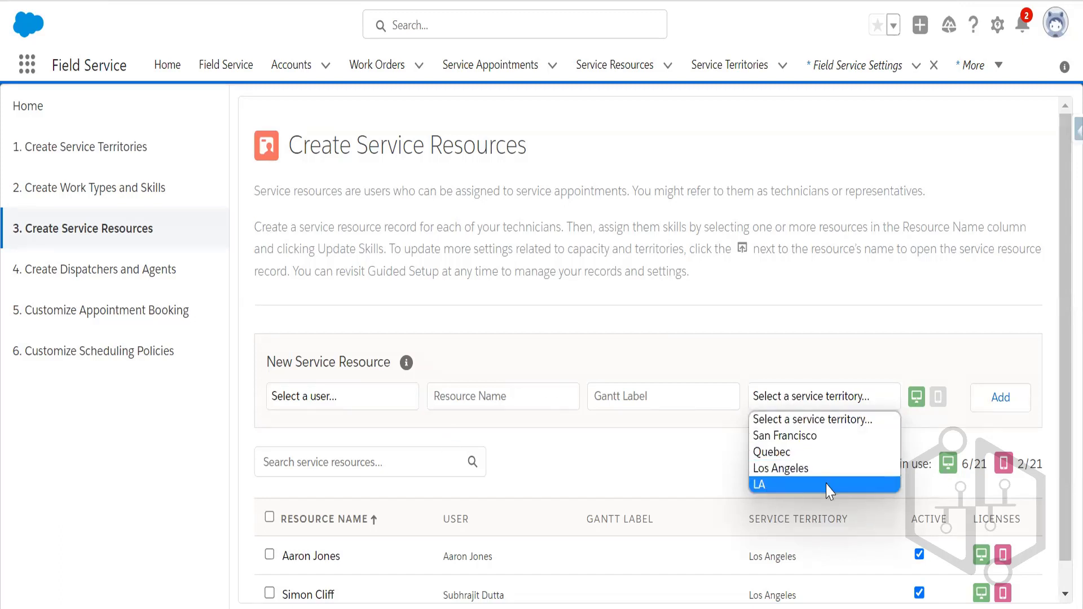
pyautogui.click(838, 359)
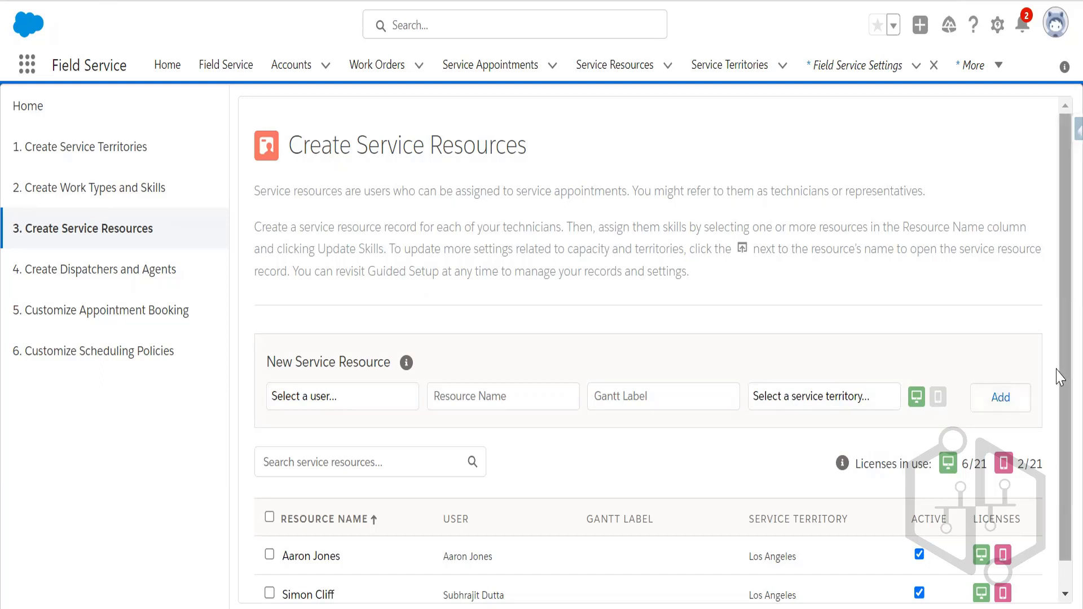
# - Examine the two existing service resources in the list along with their Field Service Mobile license
pyautogui.scroll(-1, 1061, 382)
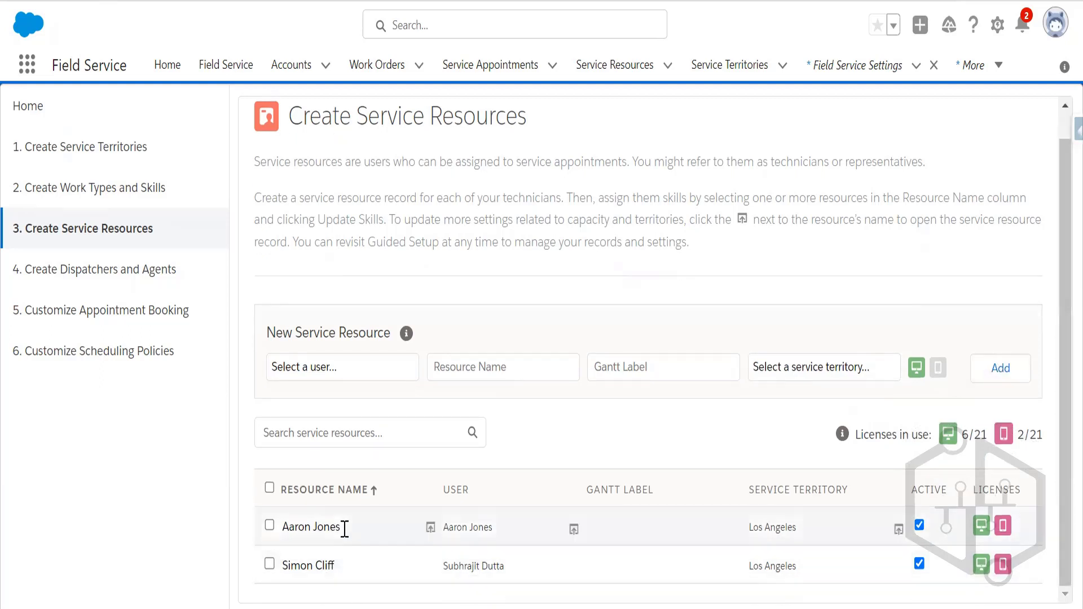
pyautogui.click(283, 530)
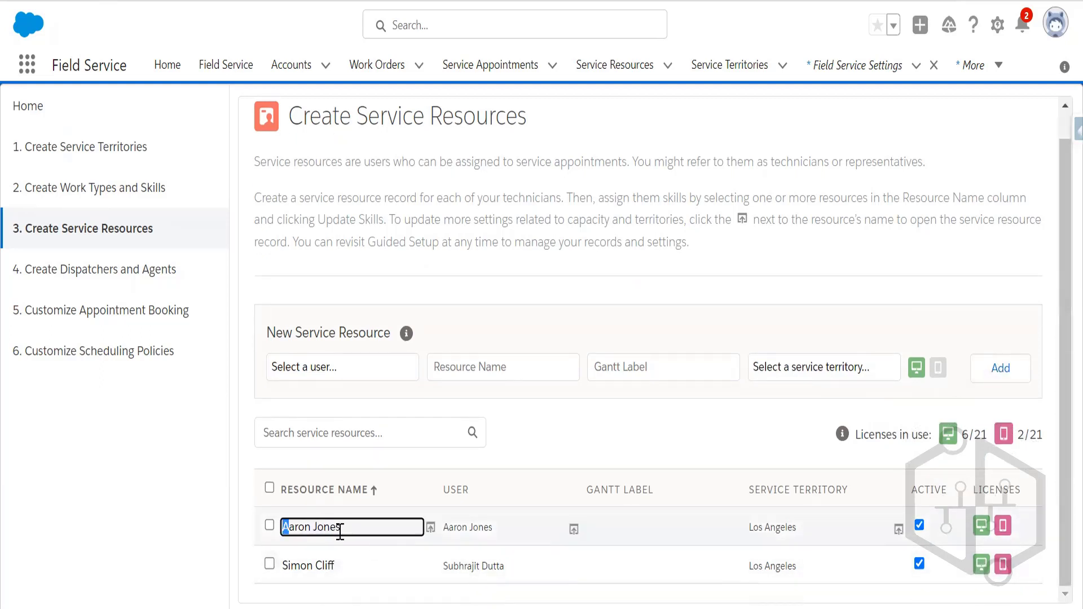
pyautogui.click(347, 576)
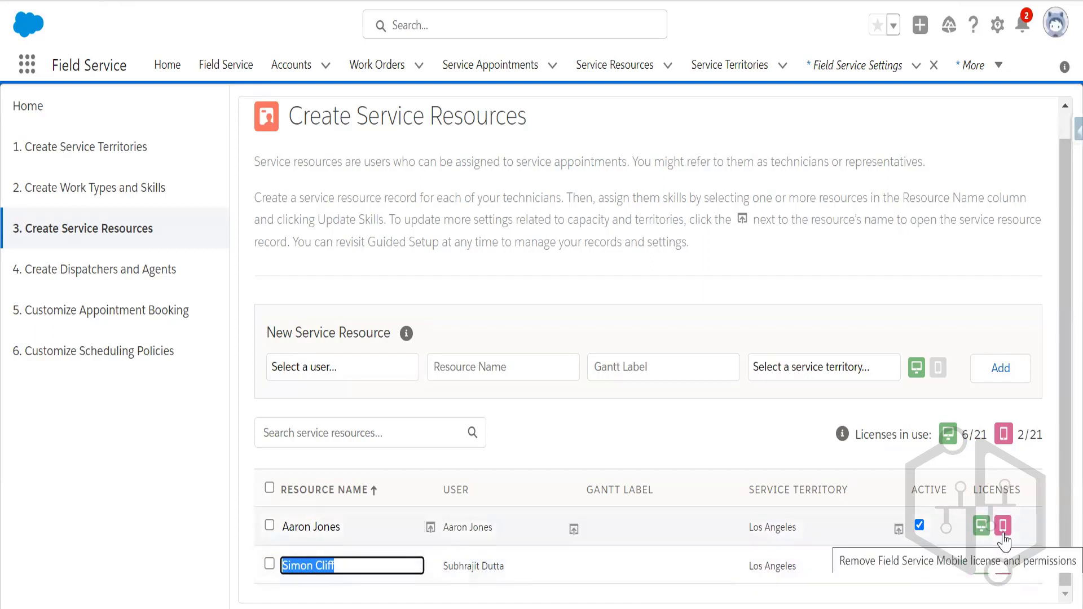
# - Start a new service territory from the Service Territories list and name it New York
pyautogui.click(775, 442)
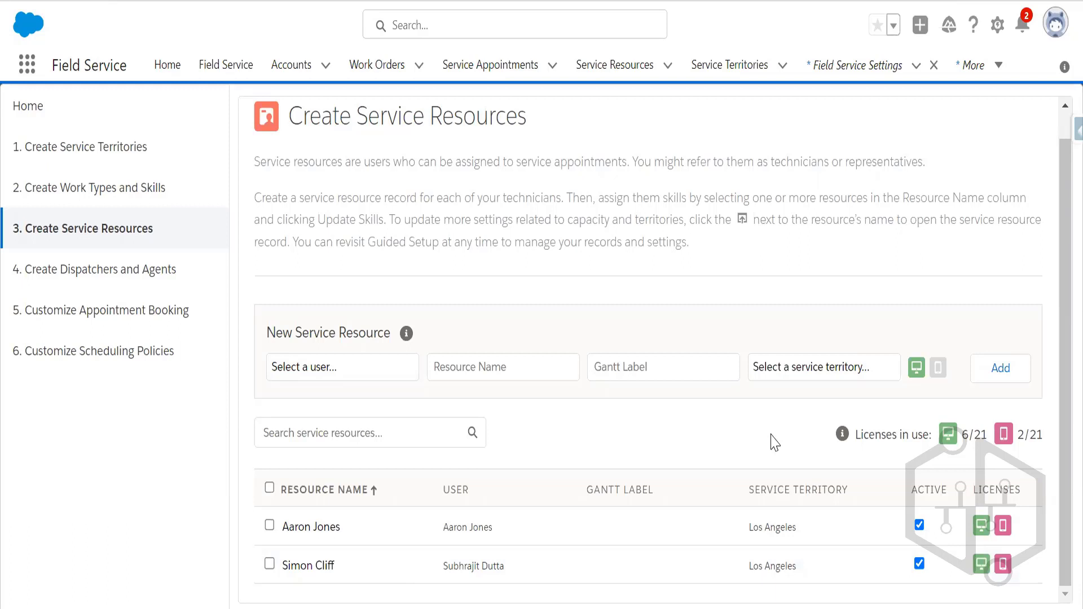
pyautogui.scroll(1, 774, 442)
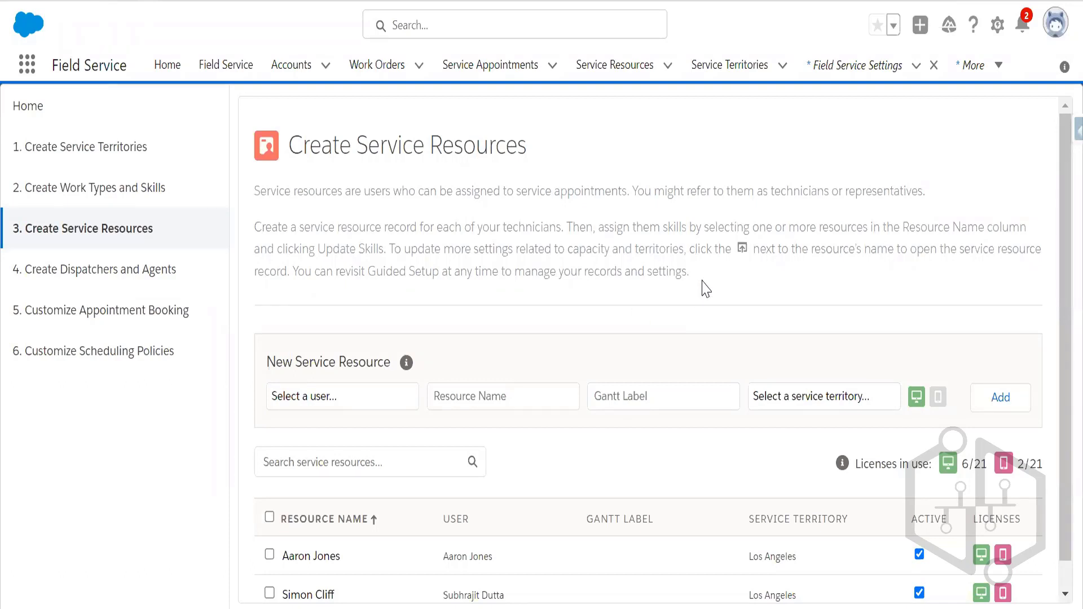
pyautogui.click(729, 67)
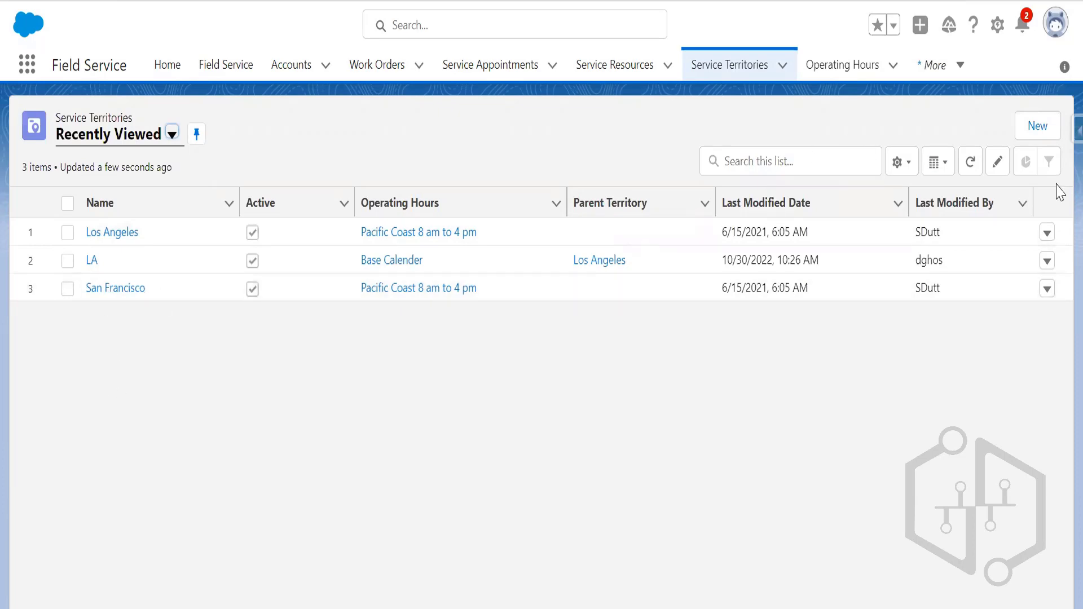
pyautogui.click(1040, 127)
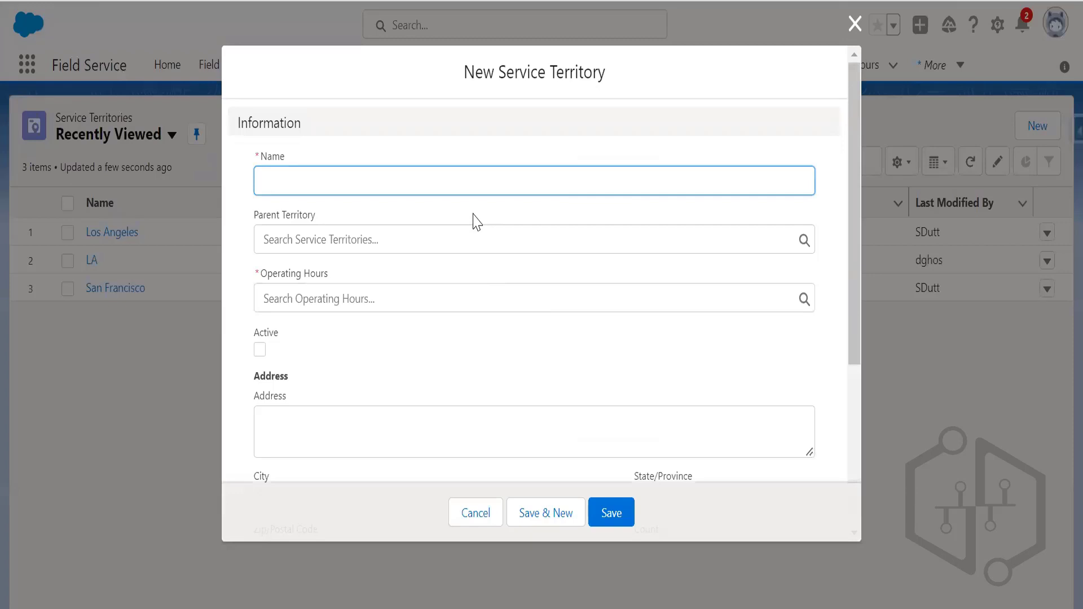
pyautogui.write('New York Area')
pyautogui.press('BackSpace')
pyautogui.press('BackSpace')
pyautogui.press('BackSpace')
pyautogui.press('BackSpace')
pyautogui.press('BackSpace')
# - Start a new operating hours record for the territory, named "Mon-Fri 8AM - 4PM" with the description "New York Hours"
pyautogui.click(339, 297)
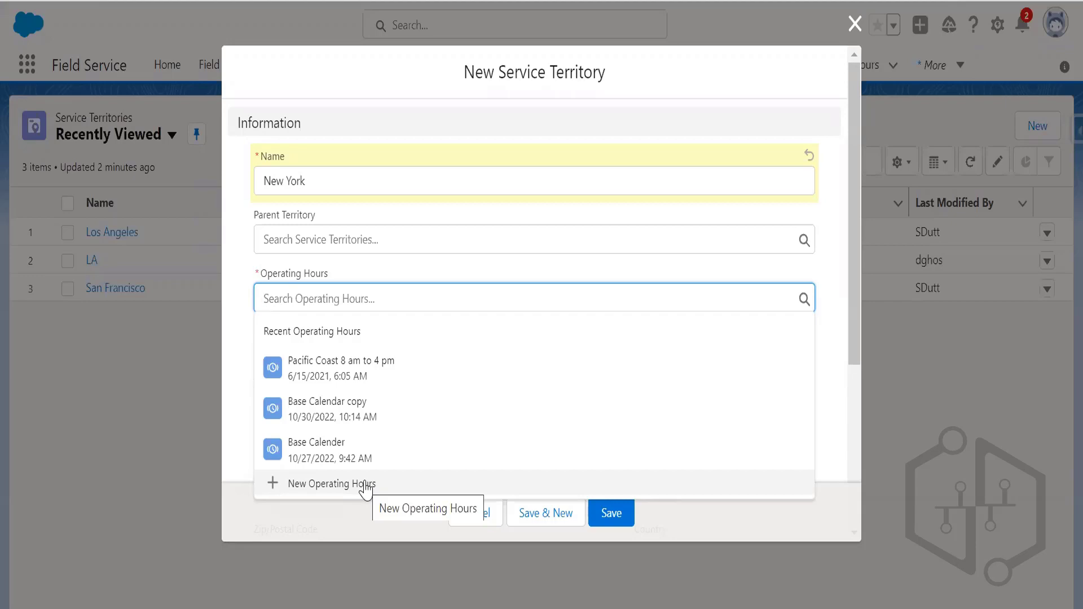
pyautogui.click(365, 485)
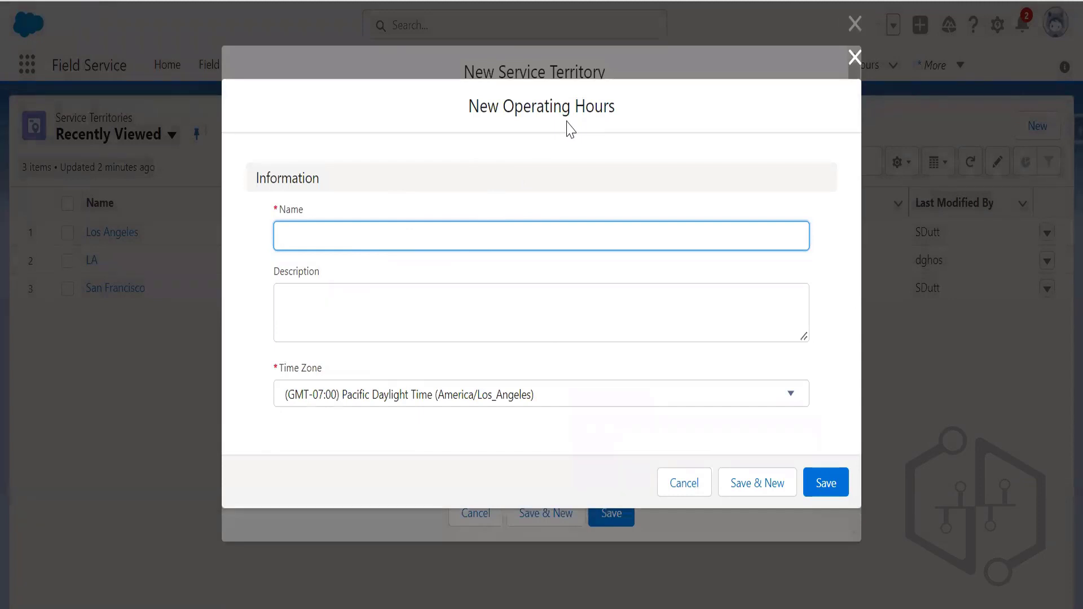
pyautogui.write('Mon')
pyautogui.write('-fRIDAY')
pyautogui.press('BackSpace')
pyautogui.press('BackSpace')
pyautogui.press('BackSpace')
pyautogui.press('BackSpace')
pyautogui.press('BackSpace')
pyautogui.press('BackSpace')
pyautogui.write('Fri')
pyautogui.click(329, 236)
pyautogui.press('BackSpace')
pyautogui.click(428, 234)
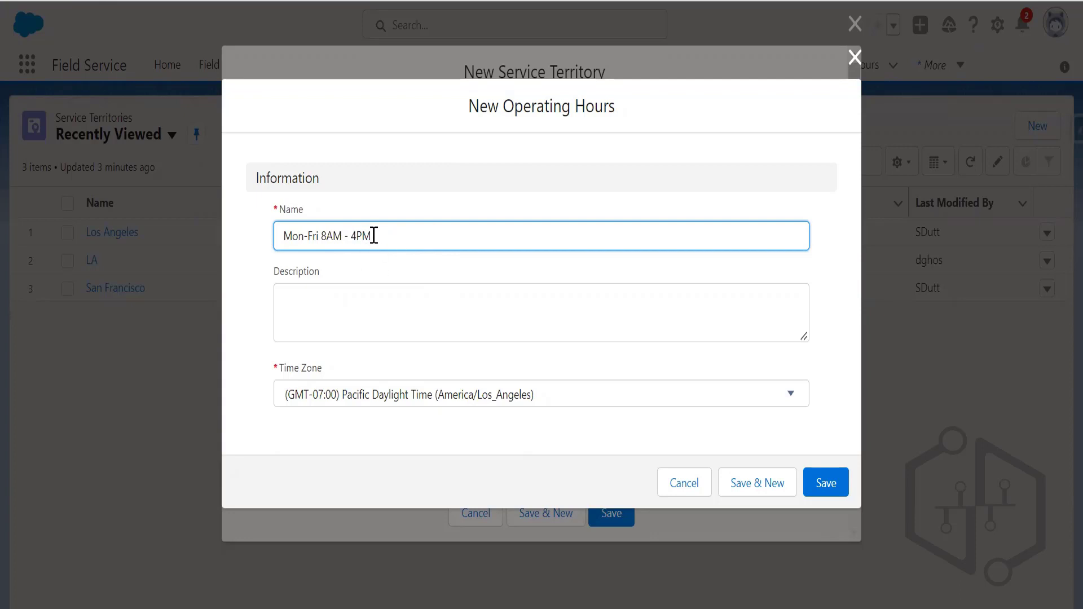
pyautogui.click(371, 292)
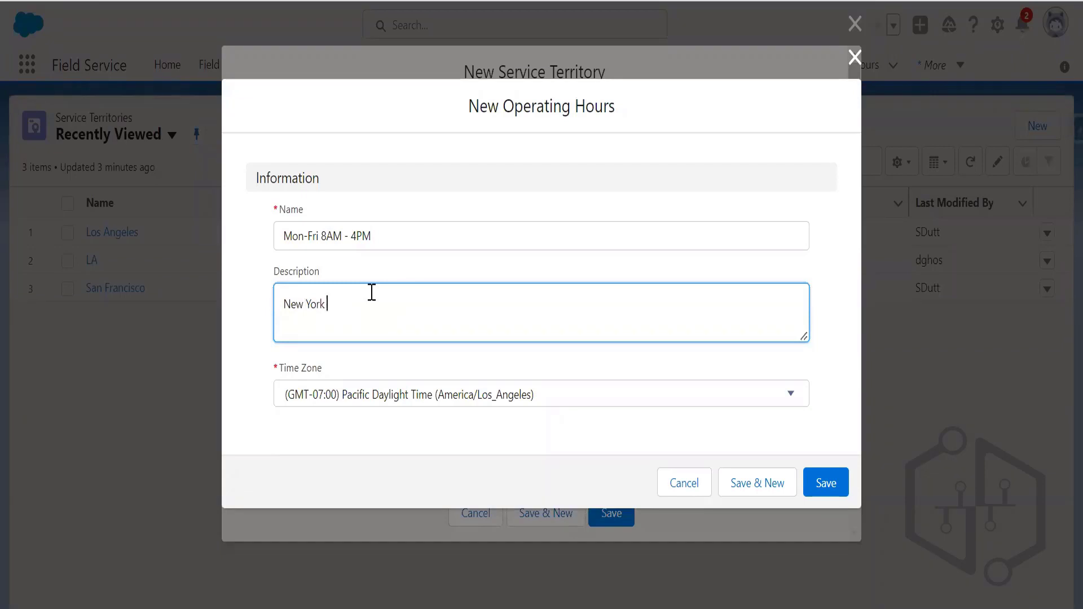
pyautogui.write('New York Hours')
# - Set the time zone of the new operating hours to (GMT-04:00) Eastern Daylight Time (America/New_York)
pyautogui.click(405, 405)
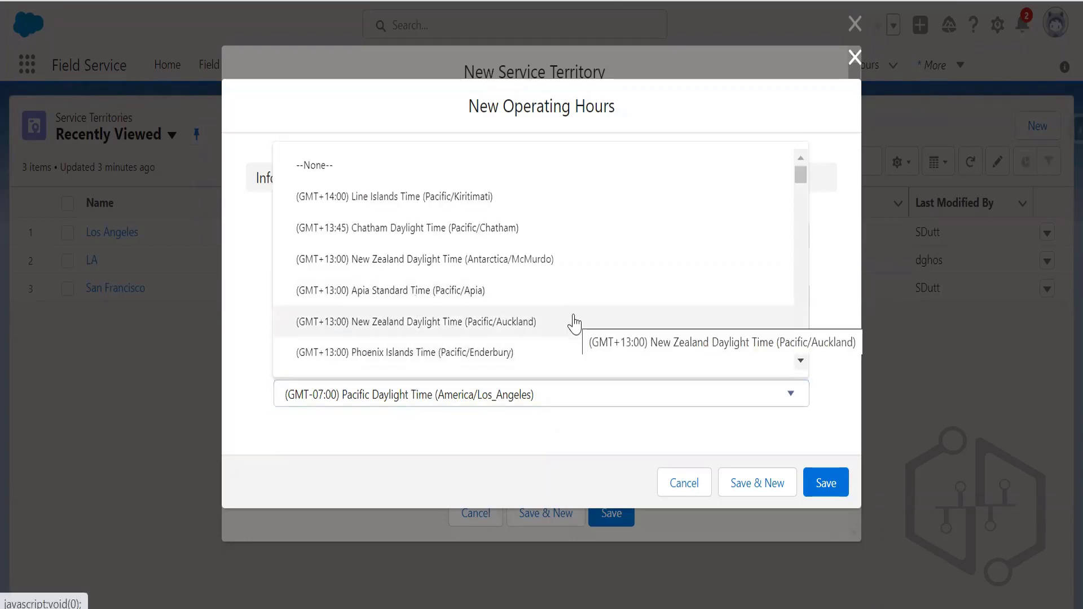
pyautogui.click(801, 361)
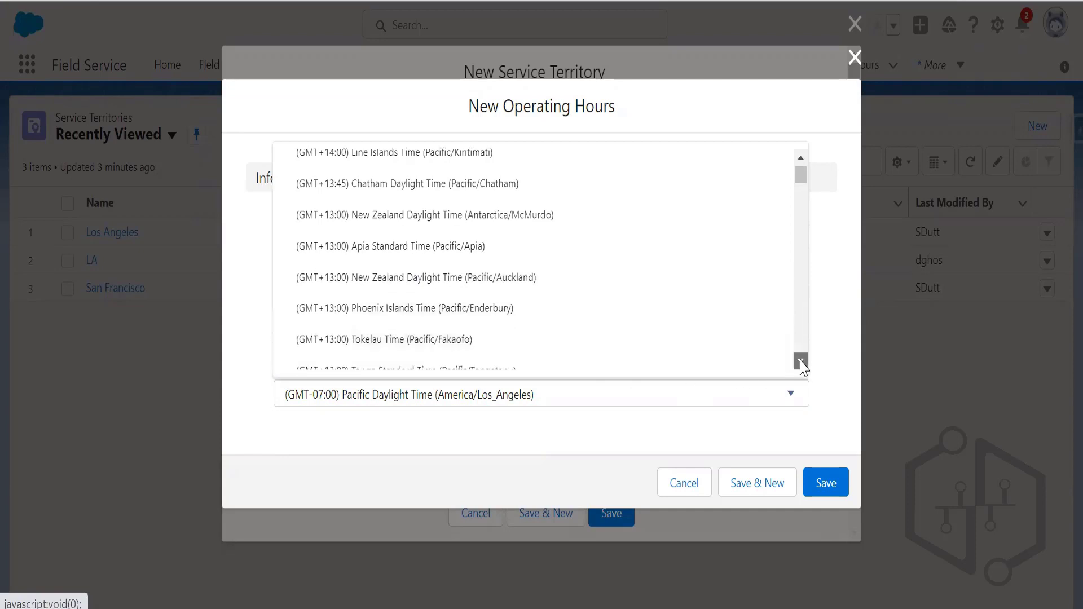
pyautogui.click(801, 361)
pyautogui.click(800, 360)
pyautogui.click(801, 361)
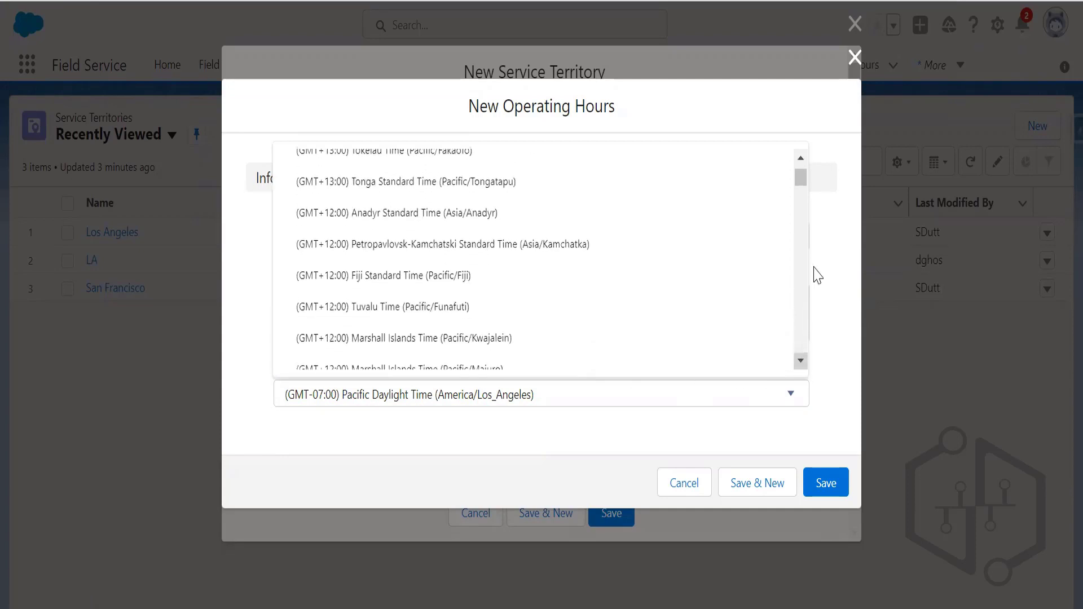
pyautogui.click(800, 159)
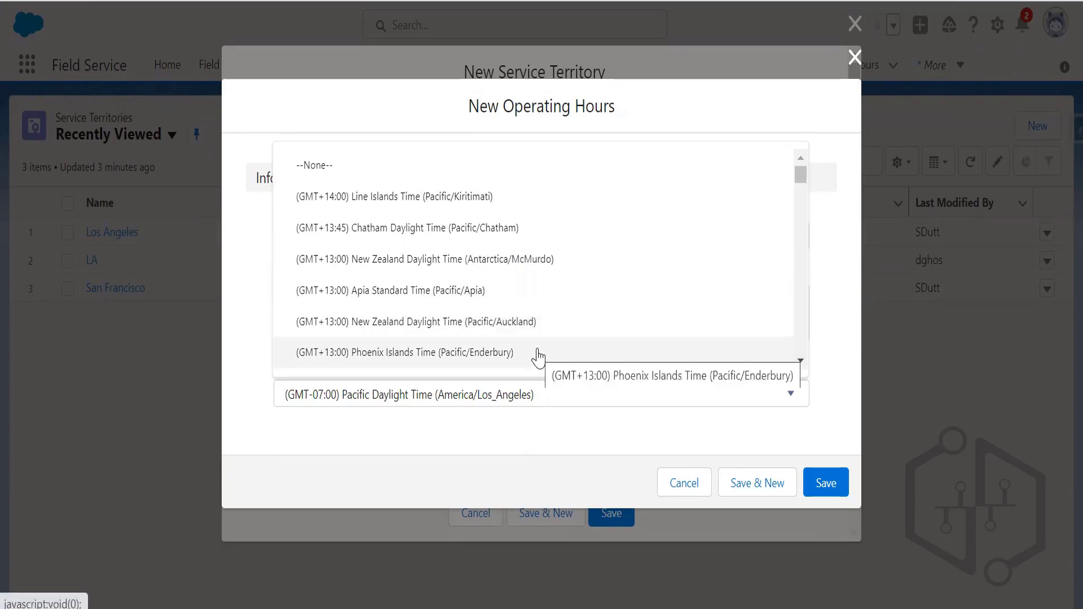
pyautogui.scroll(-2, 557, 332)
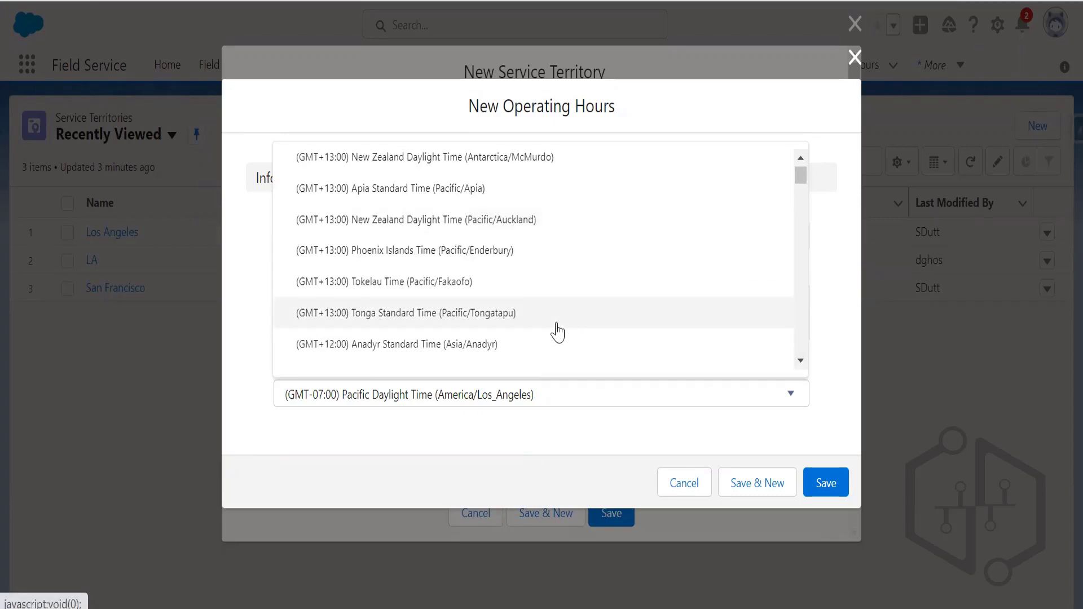
pyautogui.scroll(-10, 557, 333)
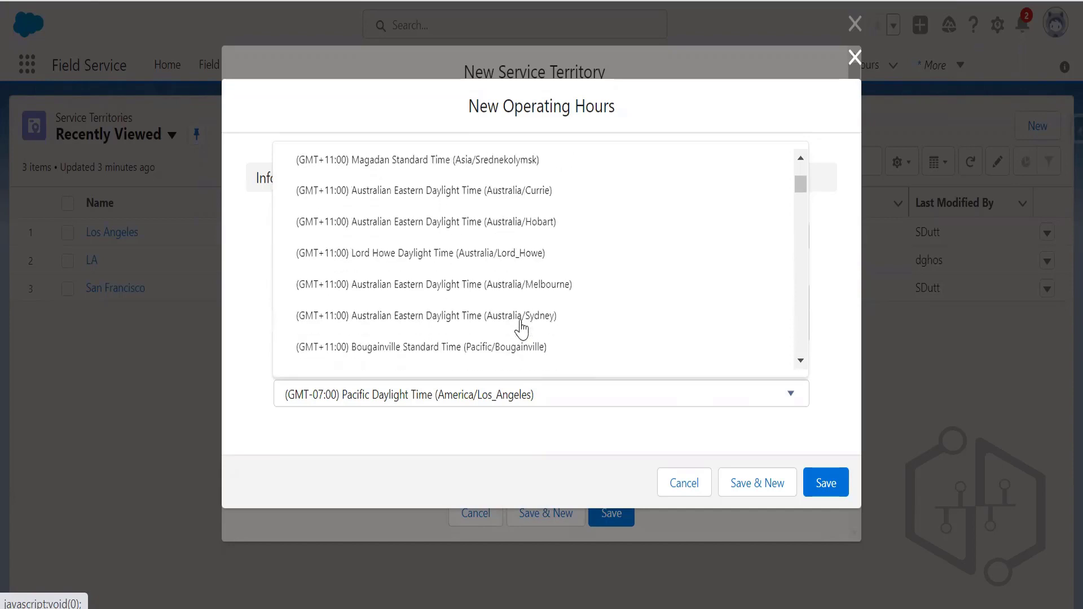
pyautogui.scroll(-12, 521, 328)
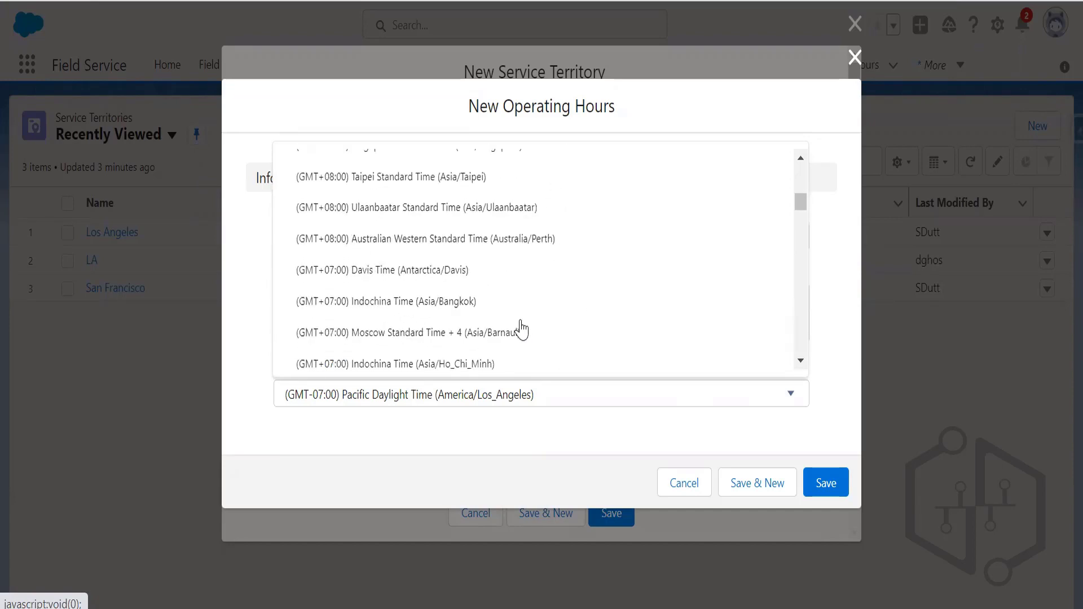
pyautogui.scroll(-12, 521, 328)
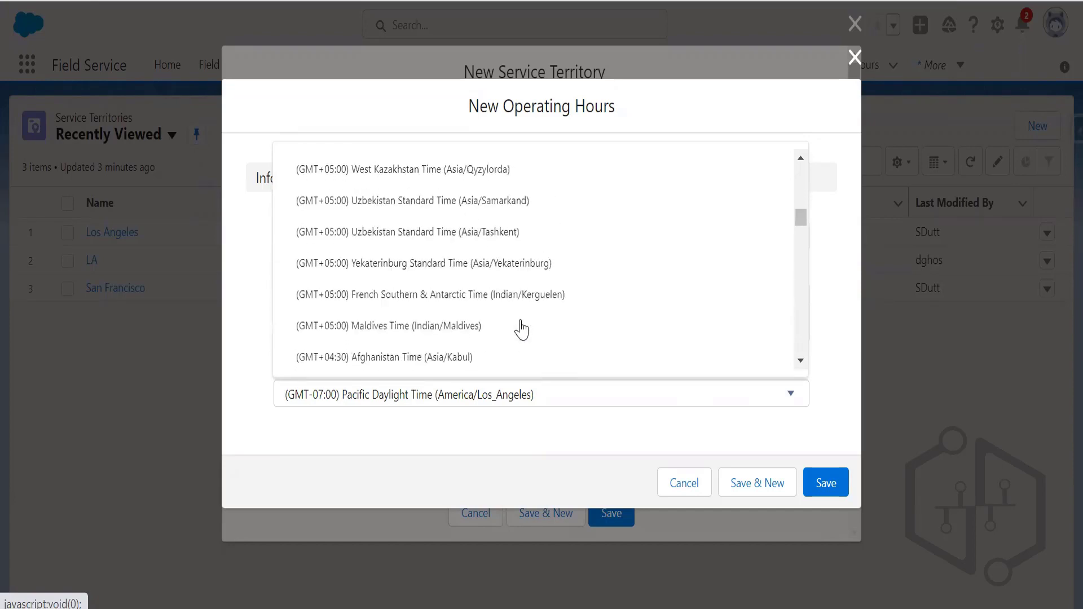
pyautogui.scroll(-10, 521, 328)
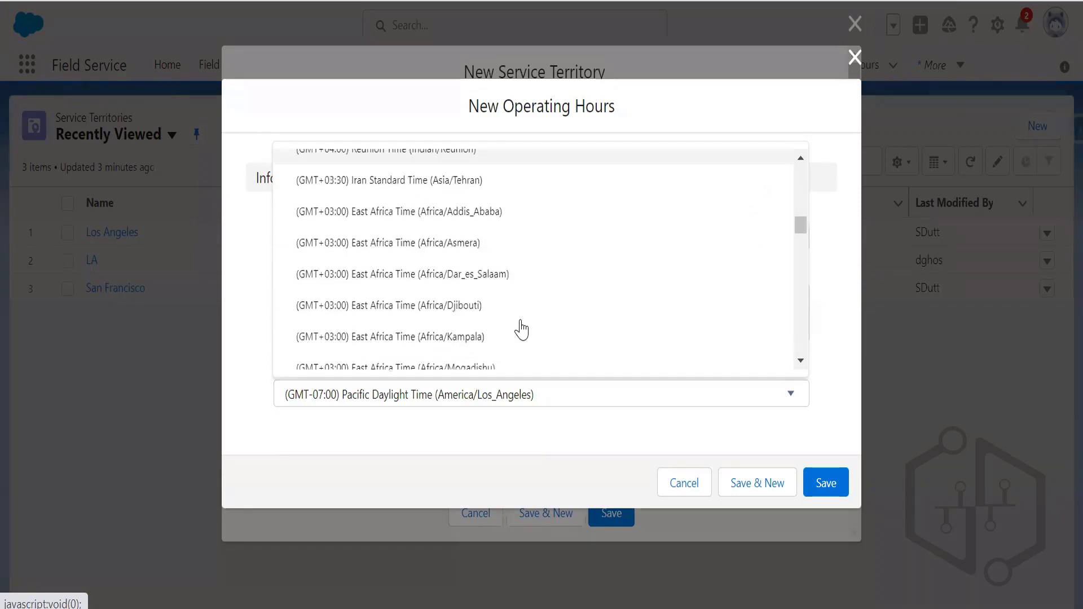
pyautogui.scroll(-6, 521, 328)
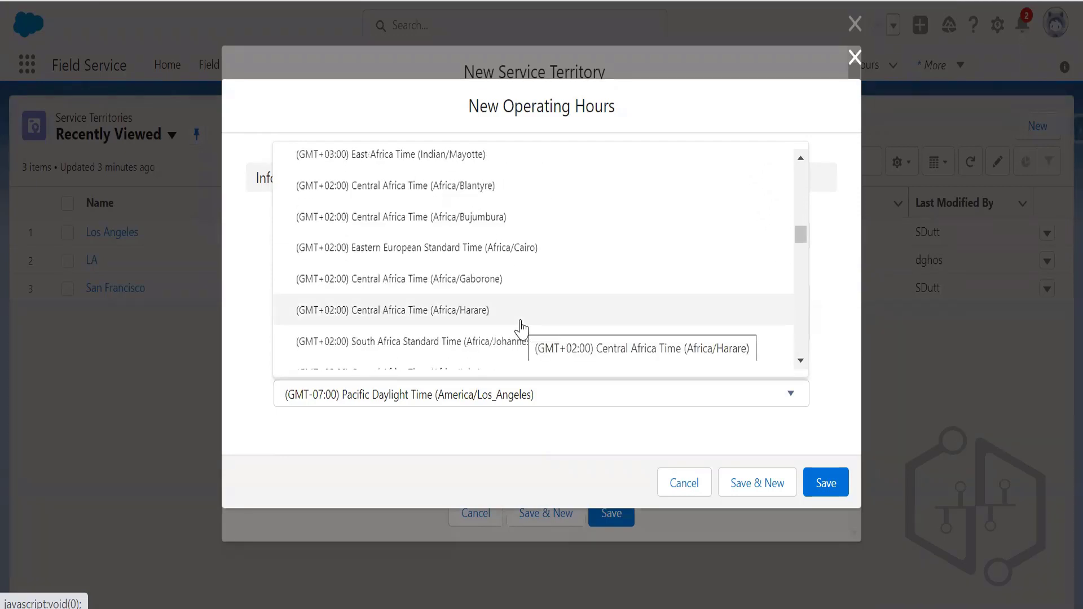
pyautogui.scroll(2, 521, 328)
pyautogui.scroll(-3, 520, 328)
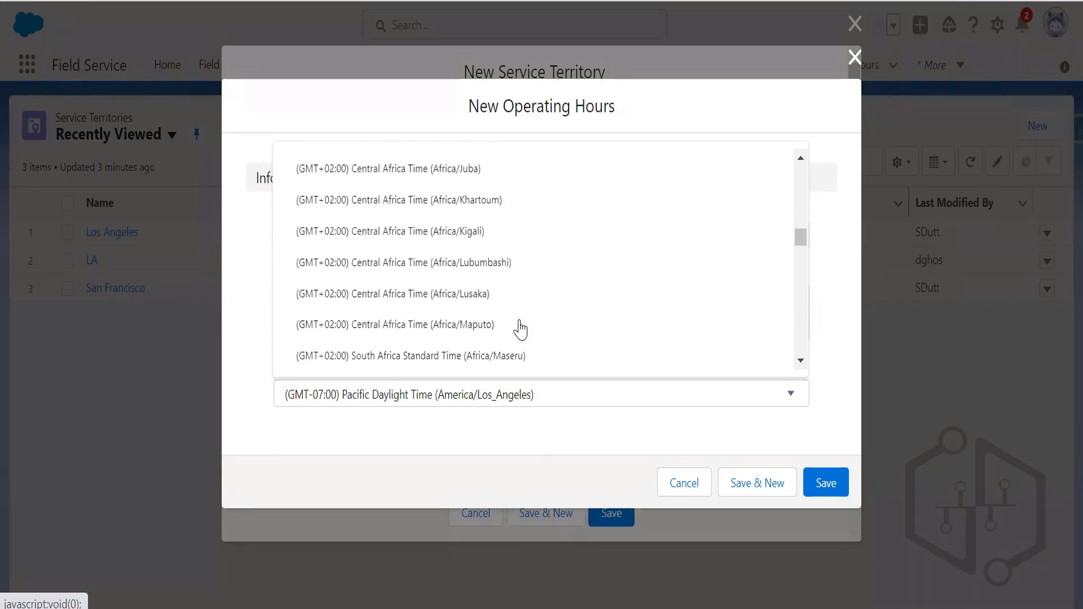
pyautogui.scroll(-2, 520, 328)
pyautogui.scroll(-12, 520, 329)
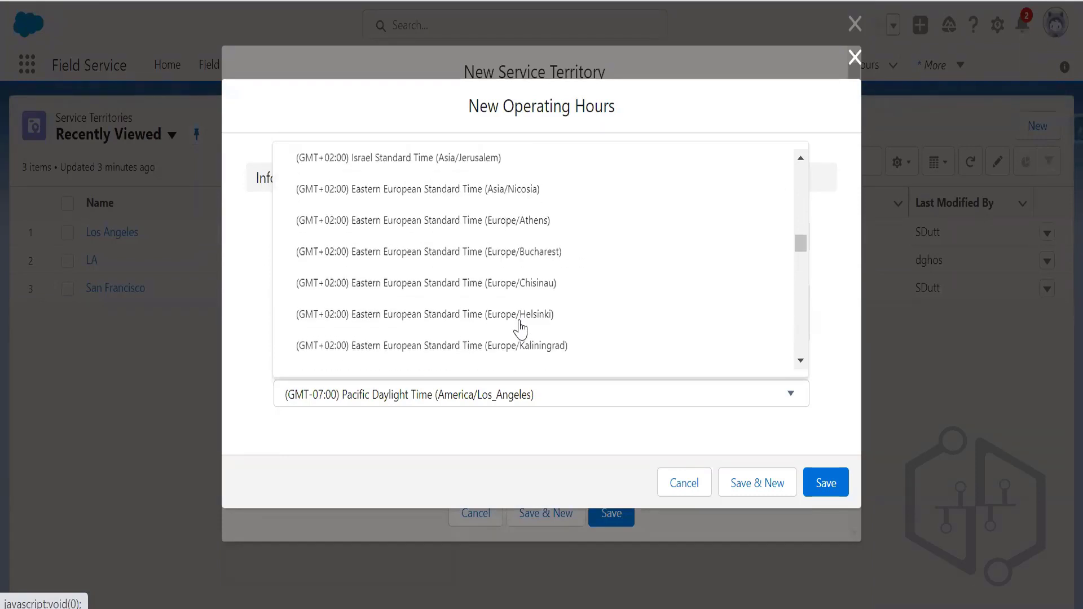
pyautogui.scroll(-15, 519, 330)
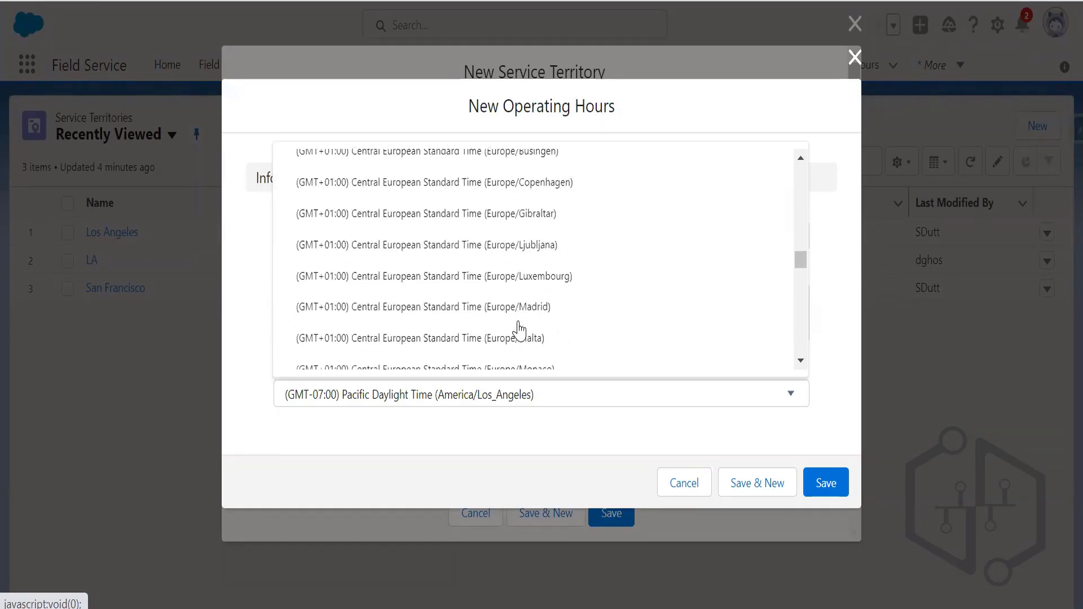
pyautogui.scroll(-3, 519, 330)
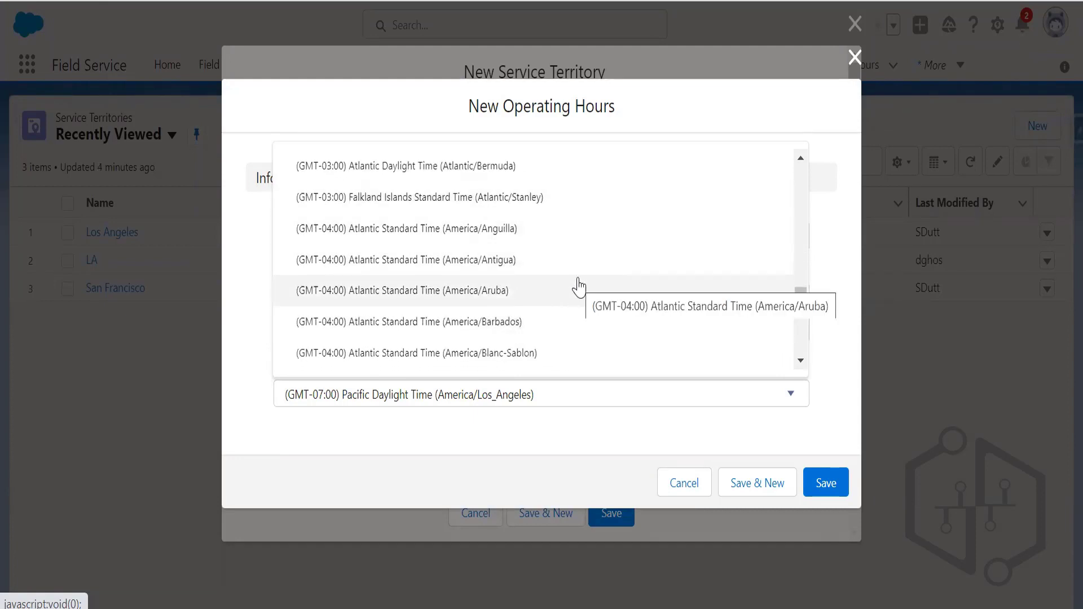
pyautogui.scroll(-2, 578, 294)
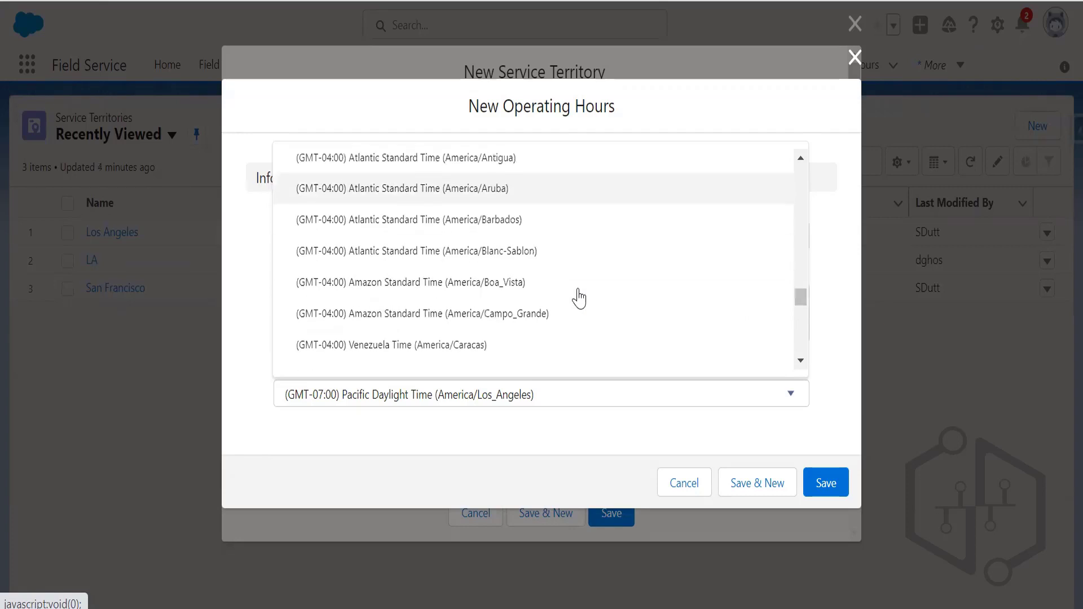
pyautogui.scroll(-6, 578, 298)
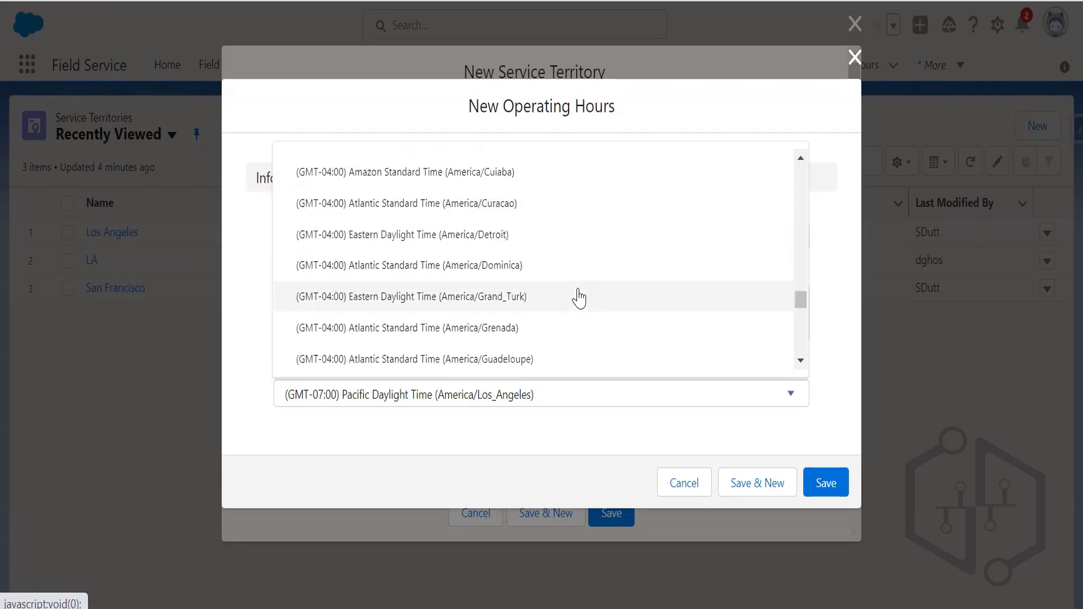
pyautogui.scroll(-2, 578, 298)
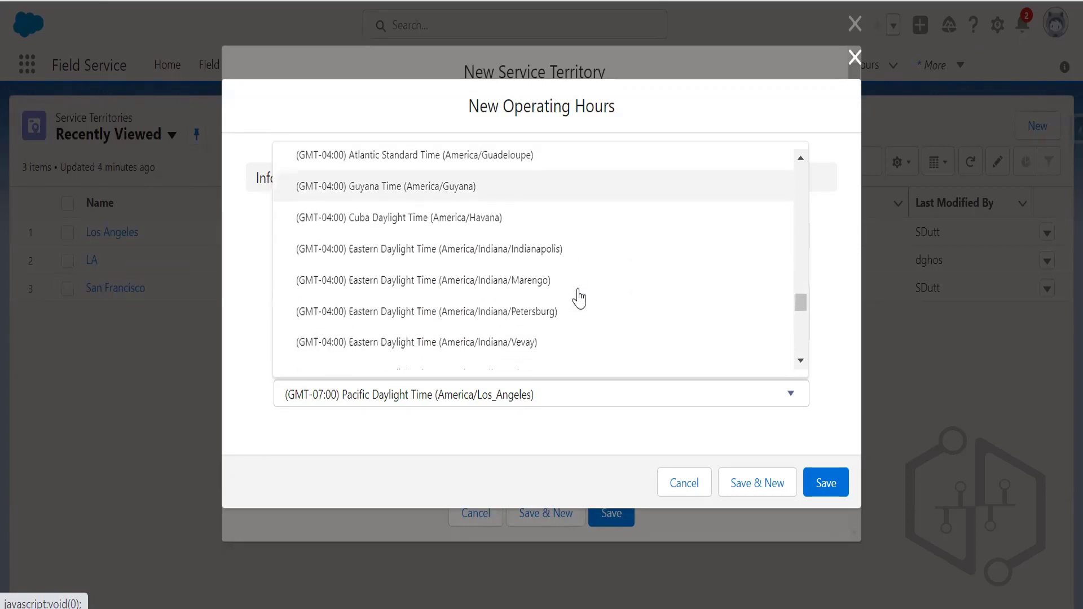
pyautogui.scroll(-4, 578, 298)
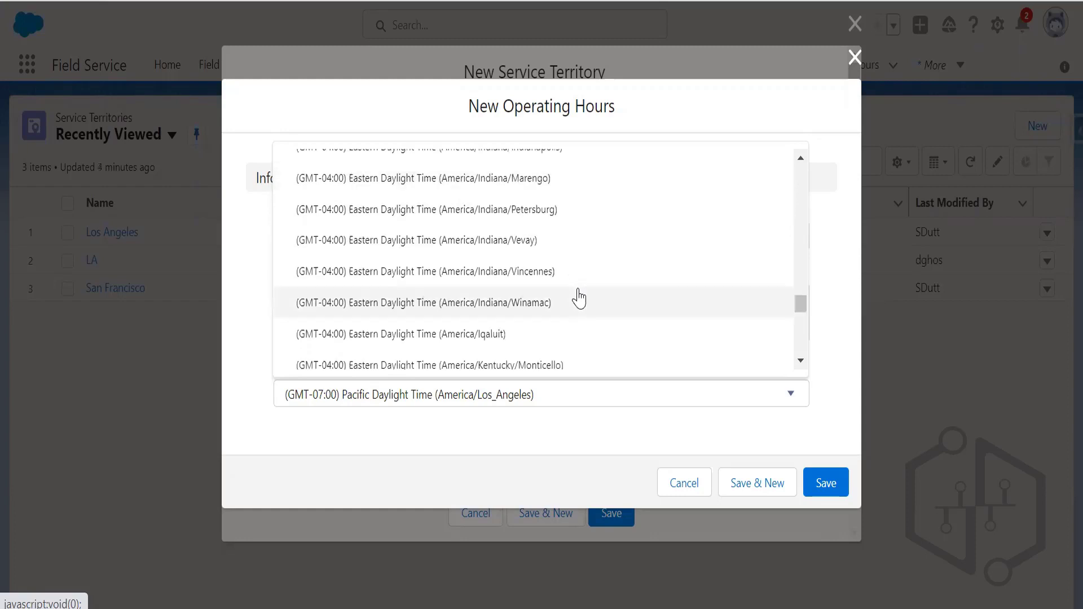
pyautogui.scroll(-6, 579, 298)
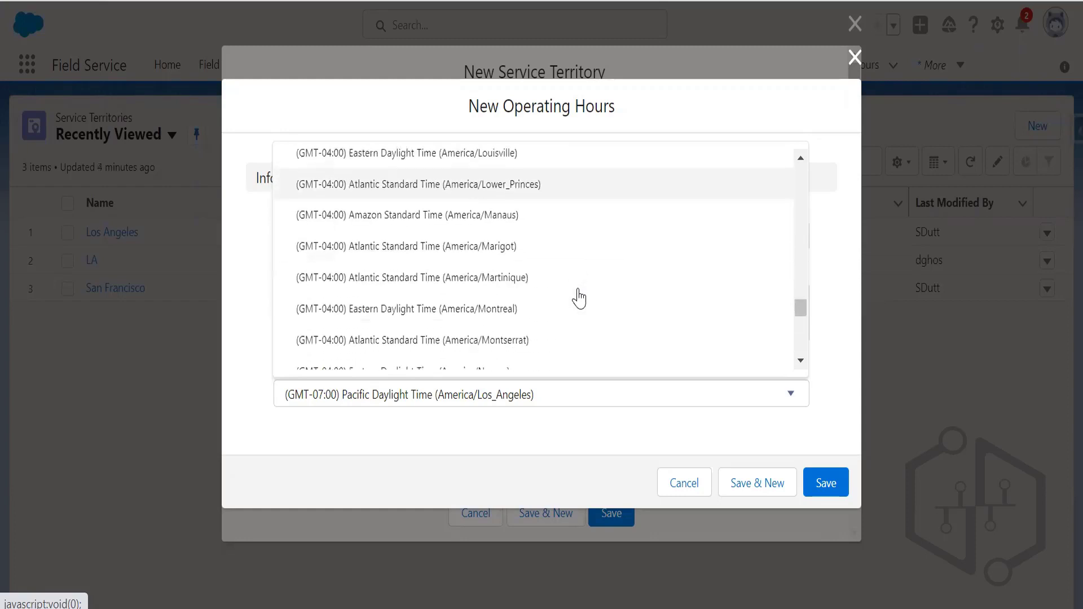
pyautogui.scroll(-6, 579, 298)
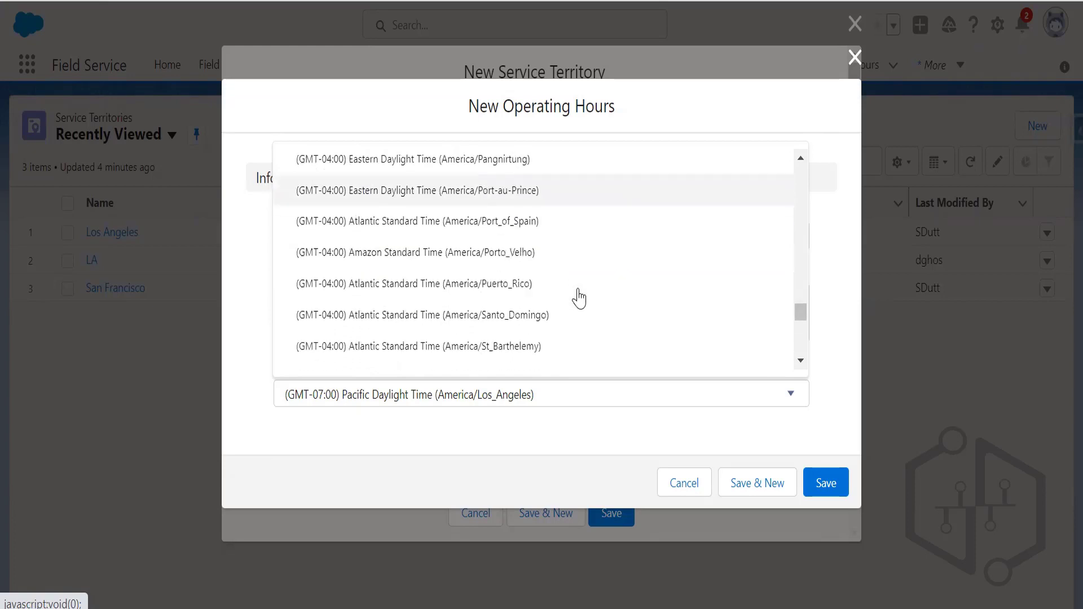
pyautogui.scroll(-6, 579, 298)
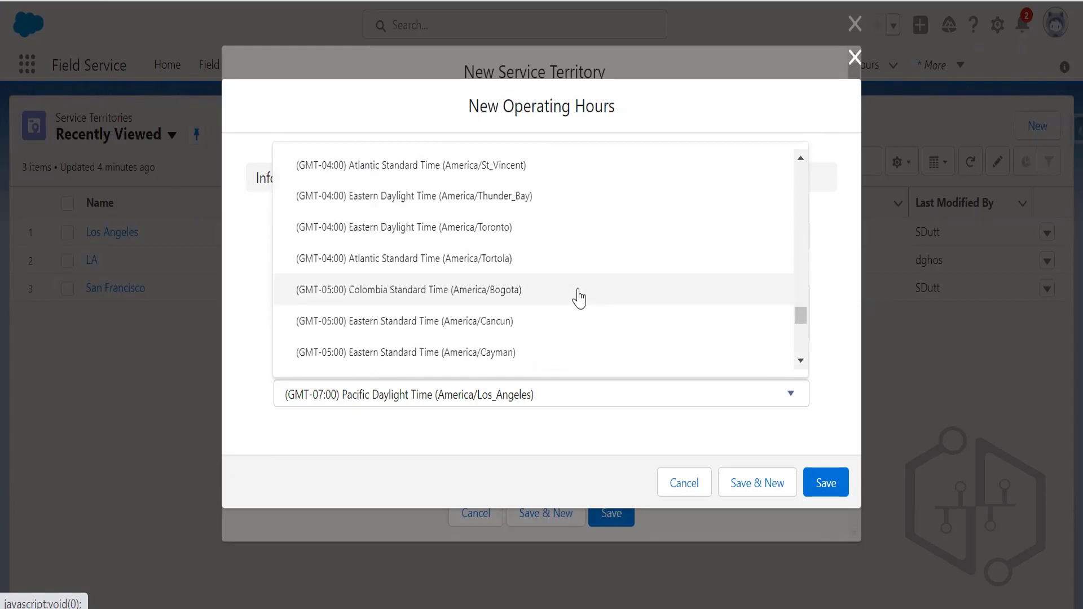
pyautogui.scroll(2, 578, 298)
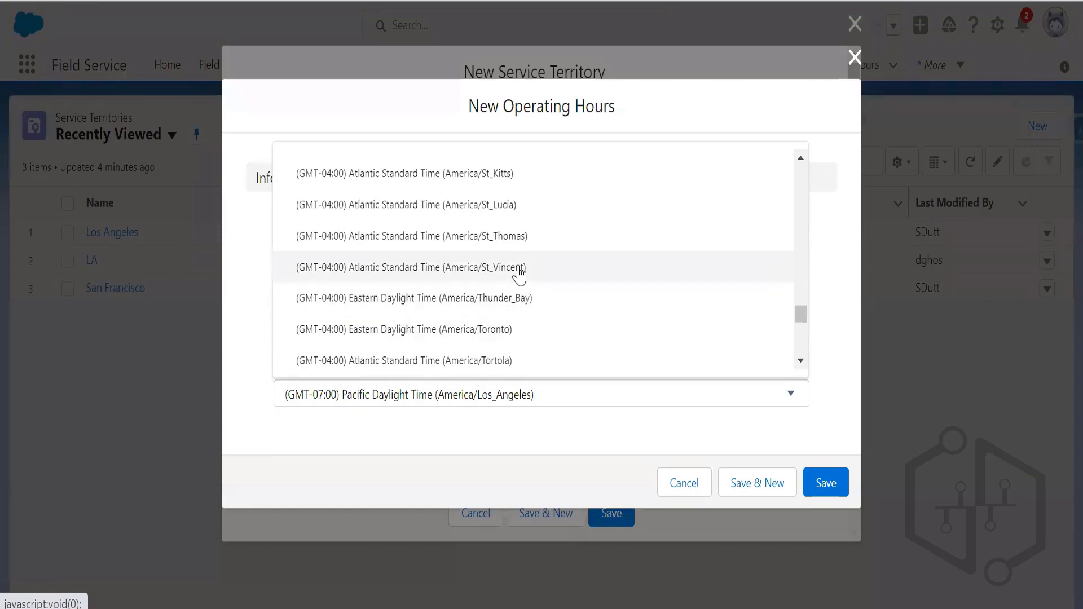
pyautogui.click(800, 160)
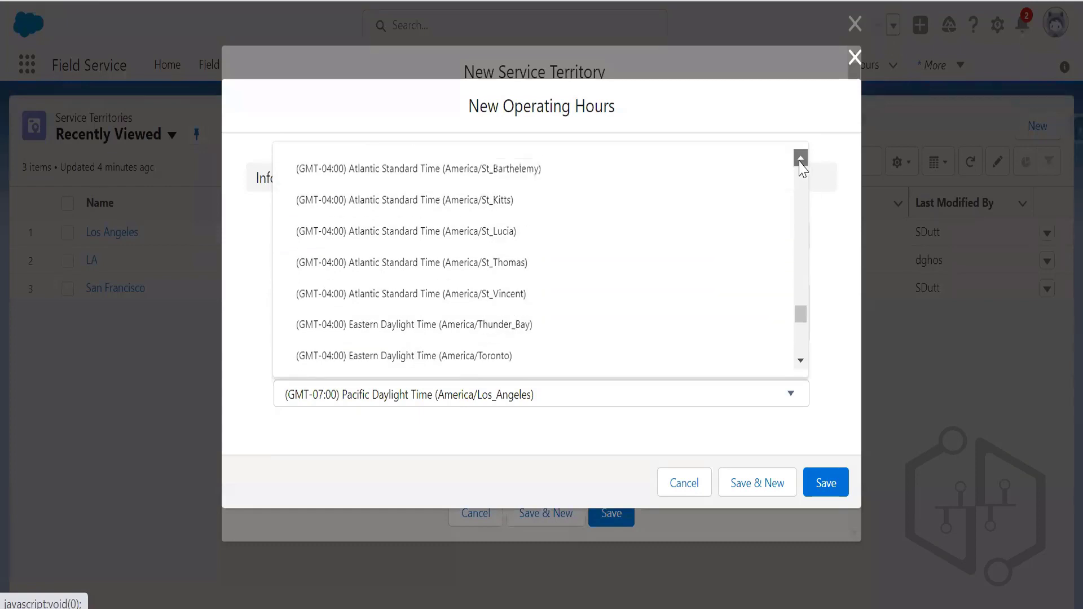
pyautogui.click(800, 160)
pyautogui.click(799, 160)
pyautogui.click(800, 161)
pyautogui.click(799, 160)
pyautogui.click(800, 160)
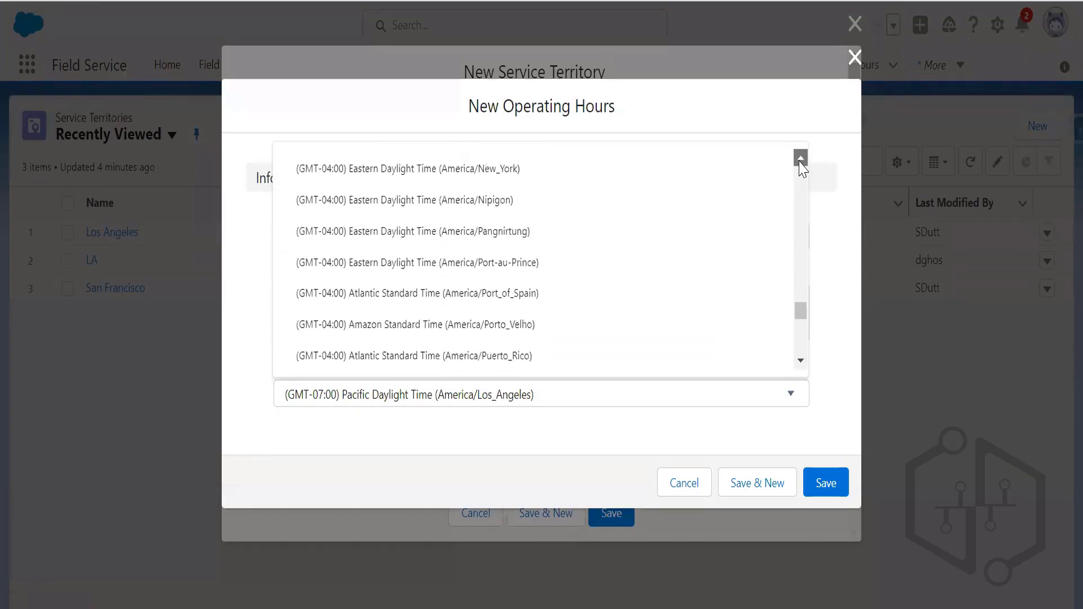
pyautogui.click(800, 161)
pyautogui.click(800, 160)
pyautogui.click(561, 227)
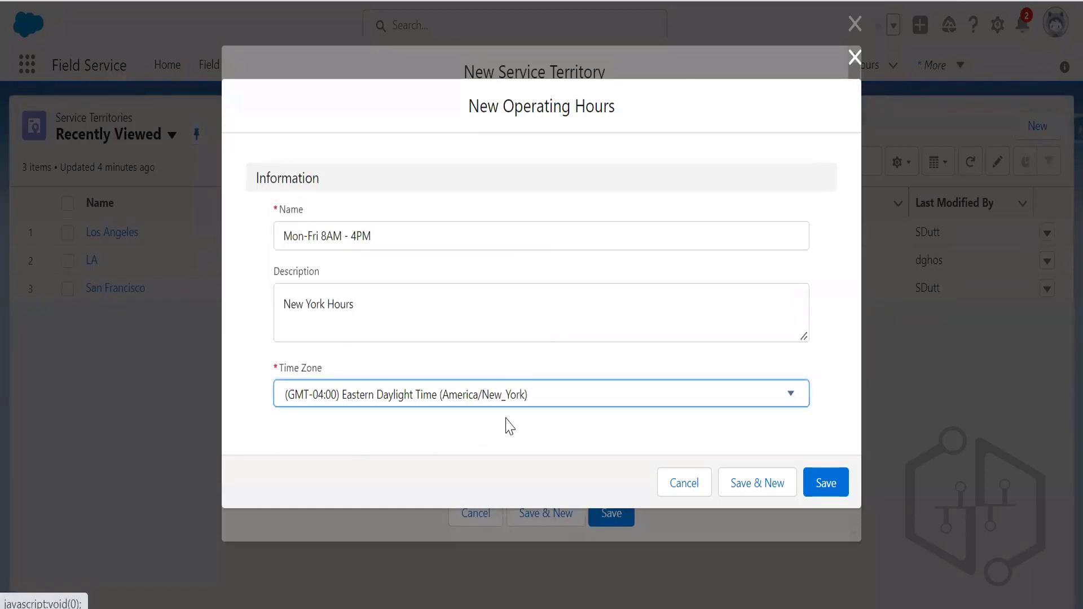
# - Save the new operating hours and mark the New York service territory as active
pyautogui.click(823, 490)
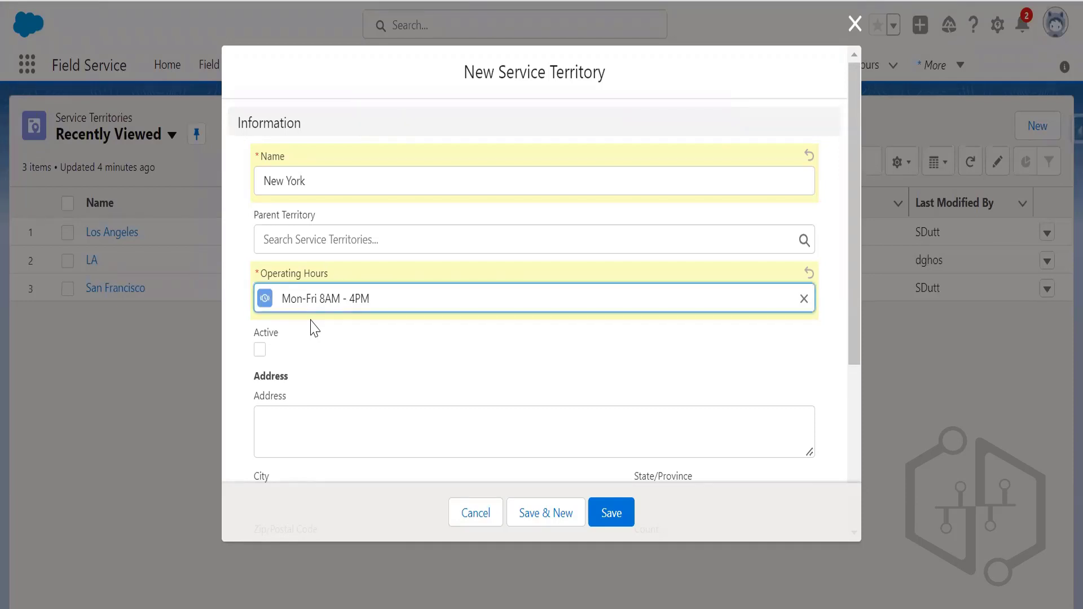
pyautogui.click(260, 351)
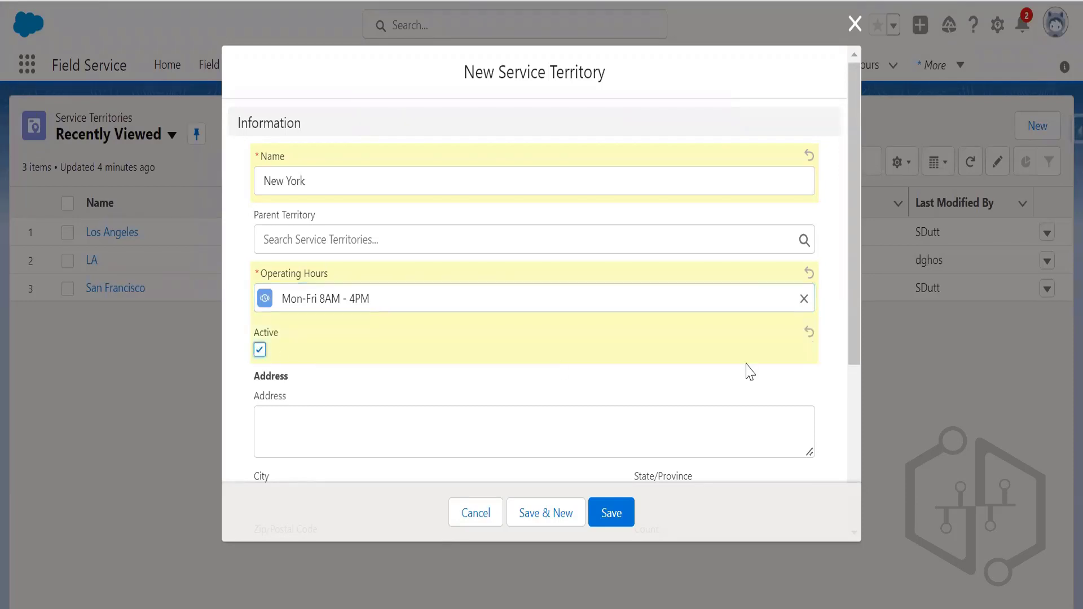
# - Save the New York service territory and show its related lists, including Service Territory Members
pyautogui.moveTo(855, 333); pyautogui.dragTo(865, 278)
pyautogui.click(626, 523)
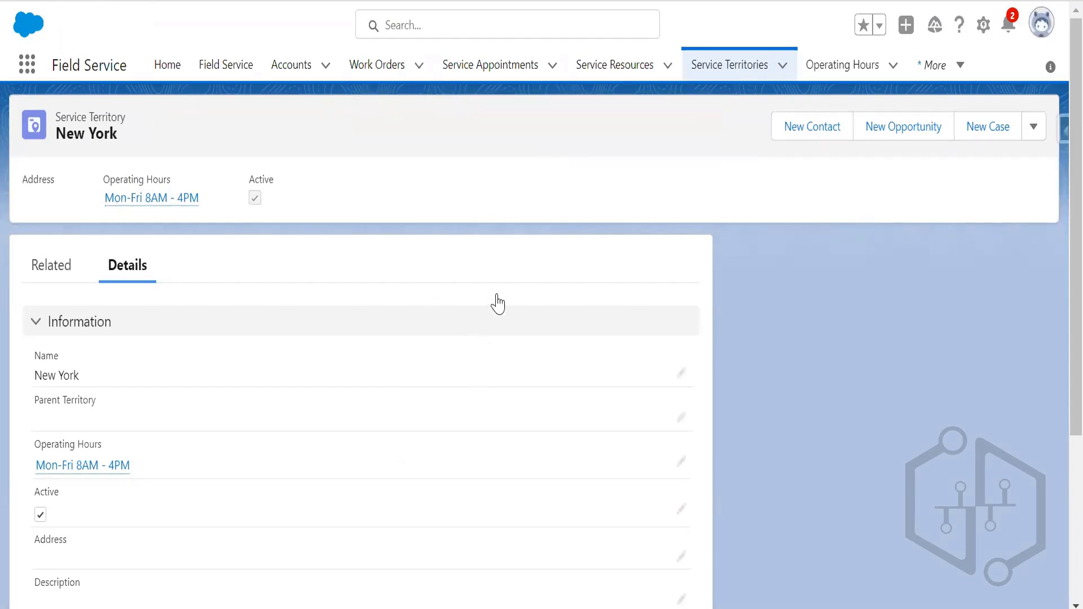
pyautogui.moveTo(66, 121); pyautogui.dragTo(59, 133)
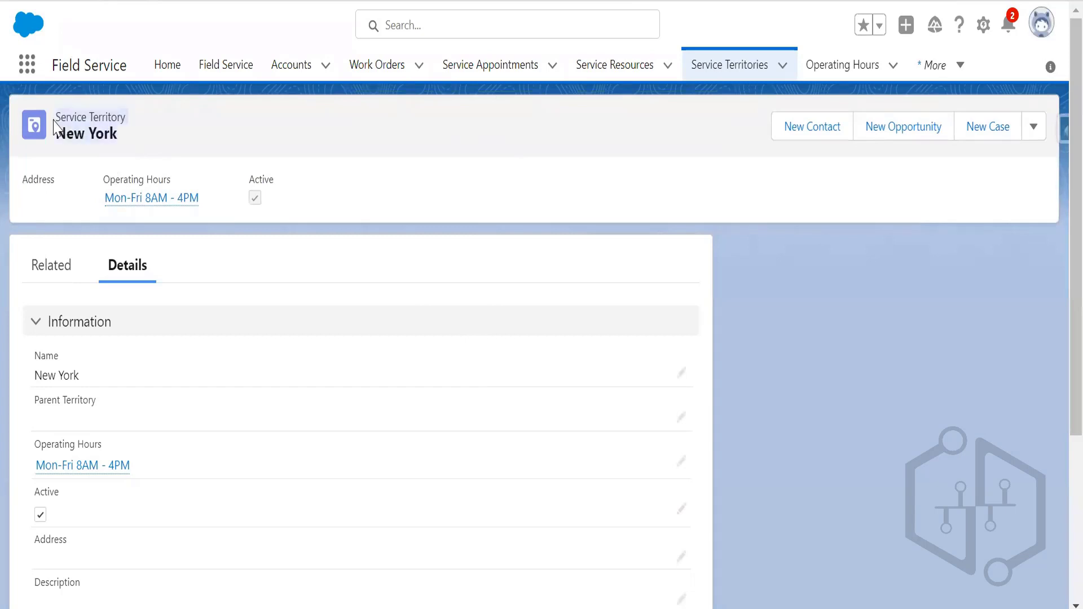
pyautogui.click(65, 275)
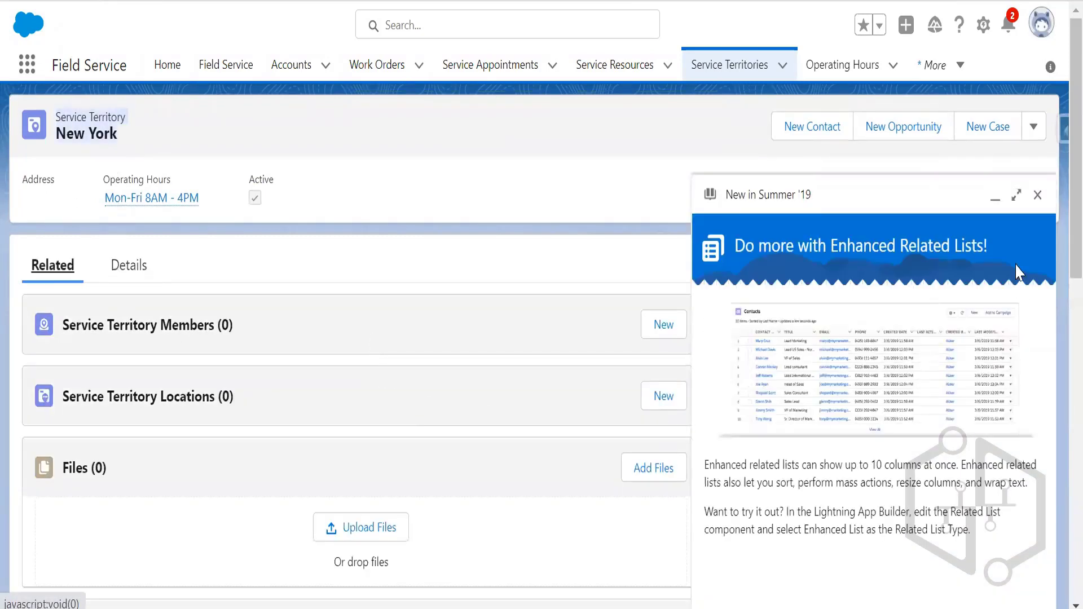
pyautogui.click(1037, 195)
pyautogui.scroll(-1, 1057, 243)
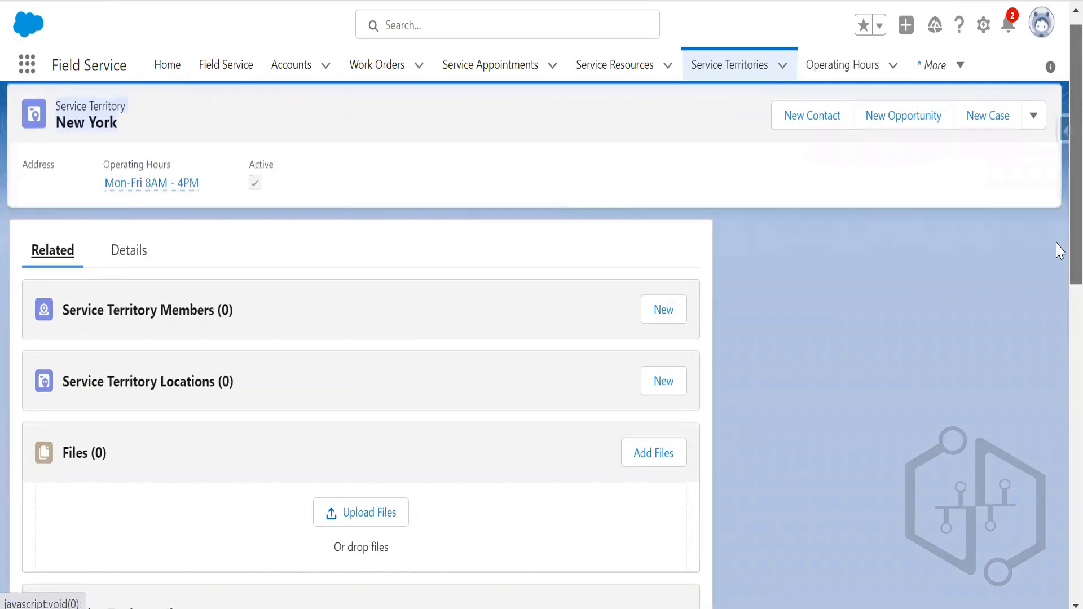
pyautogui.scroll(-1, 1059, 259)
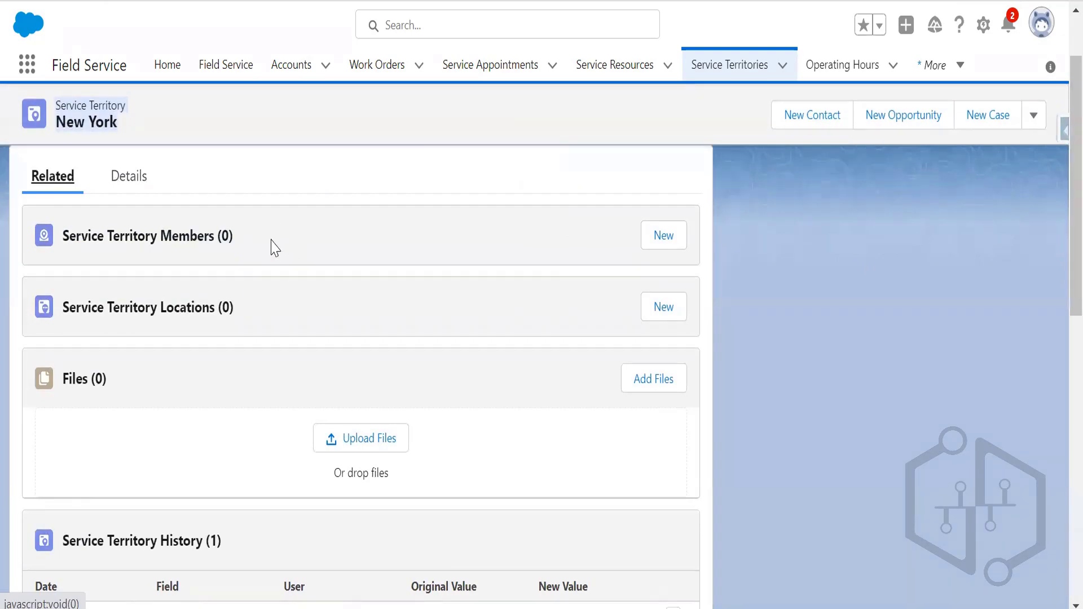
# - Consult the detailed Object Model slide in the PowerPoint presentation for Service Territory Member, and return to Salesforce
pyautogui.hotkey('alt', 'Tab')
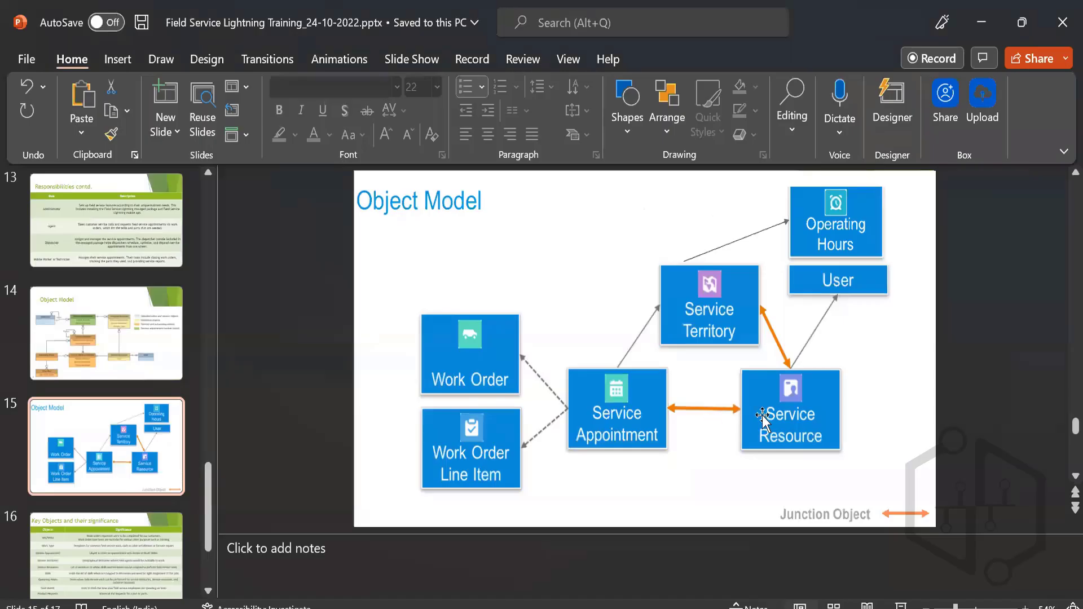
pyautogui.press('pageup')
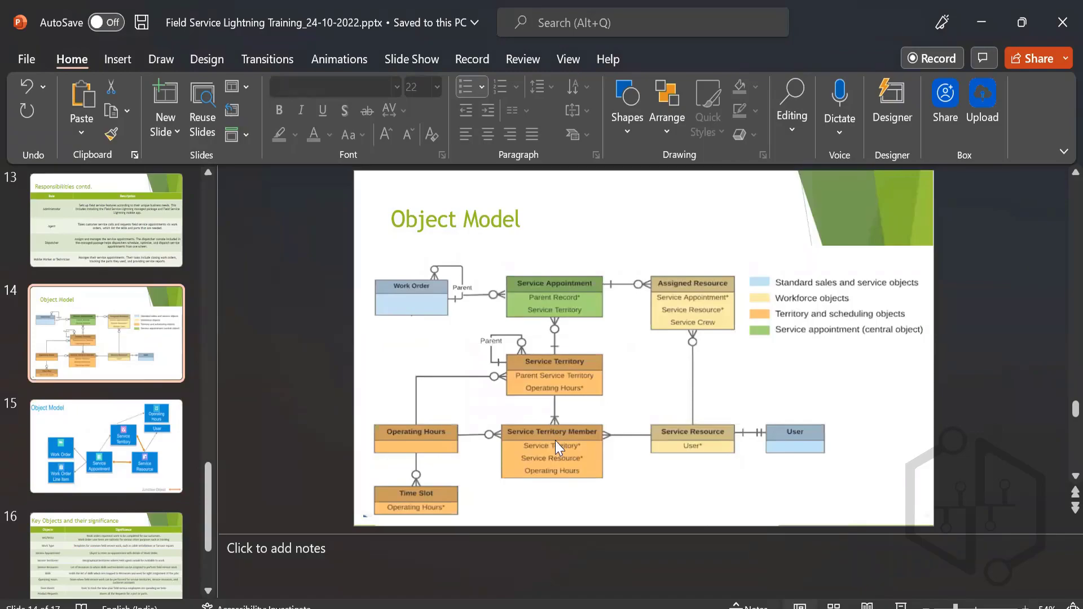
pyautogui.hotkey('alt', 'Tab')
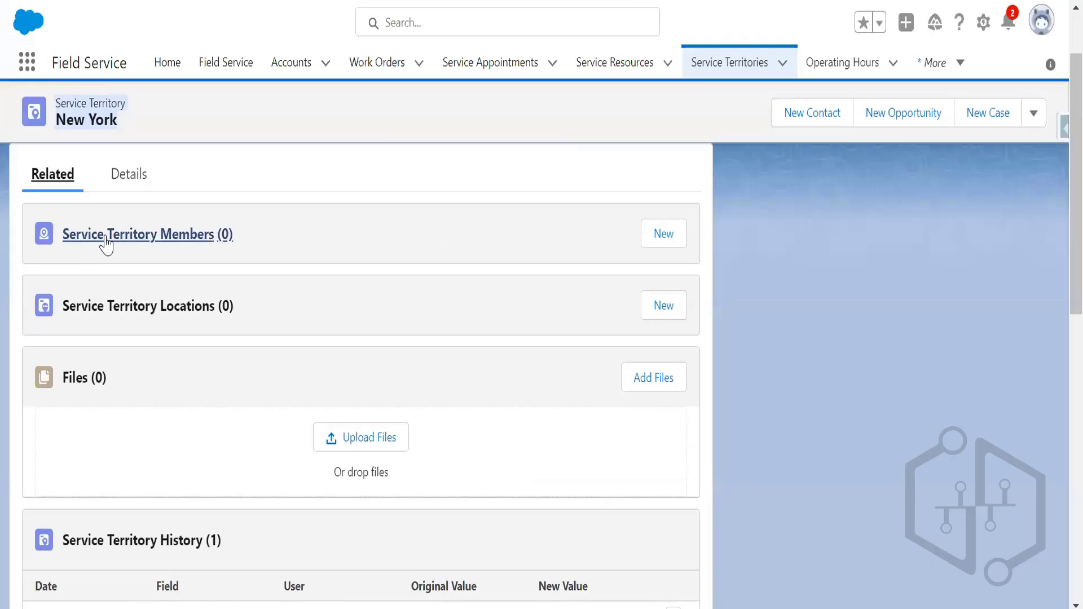
# - Start a new service territory member for New York, with the first suggested technician as the service resource
pyautogui.click(676, 235)
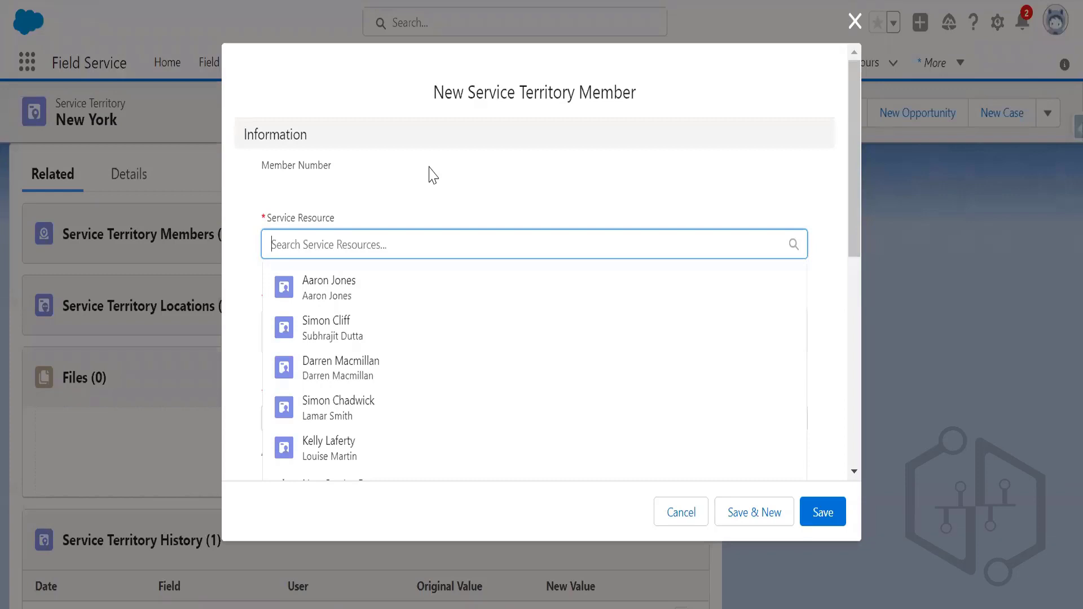
pyautogui.click(370, 289)
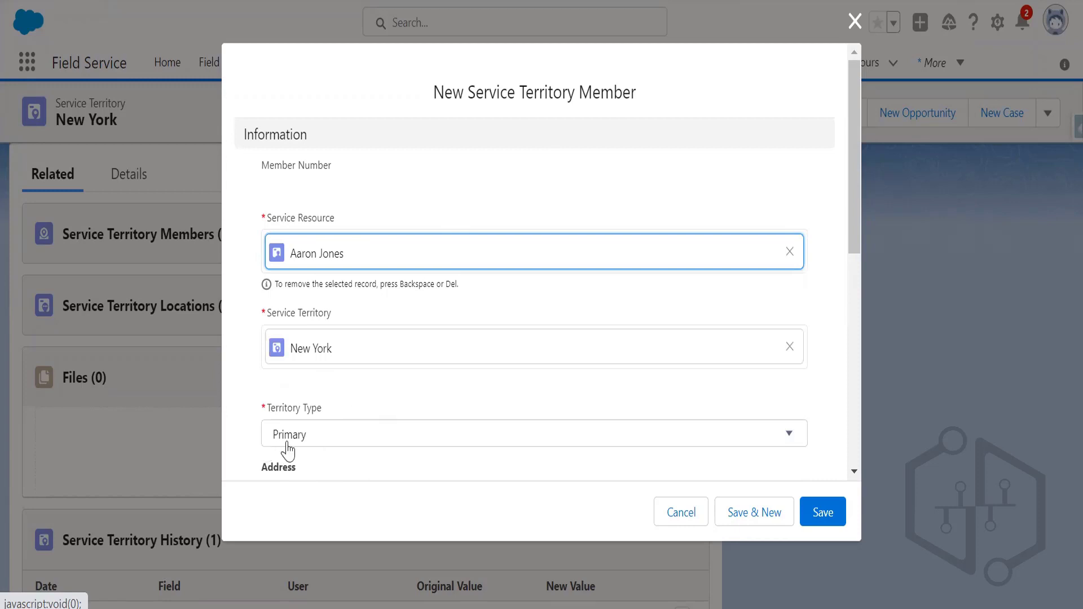
pyautogui.click(854, 472)
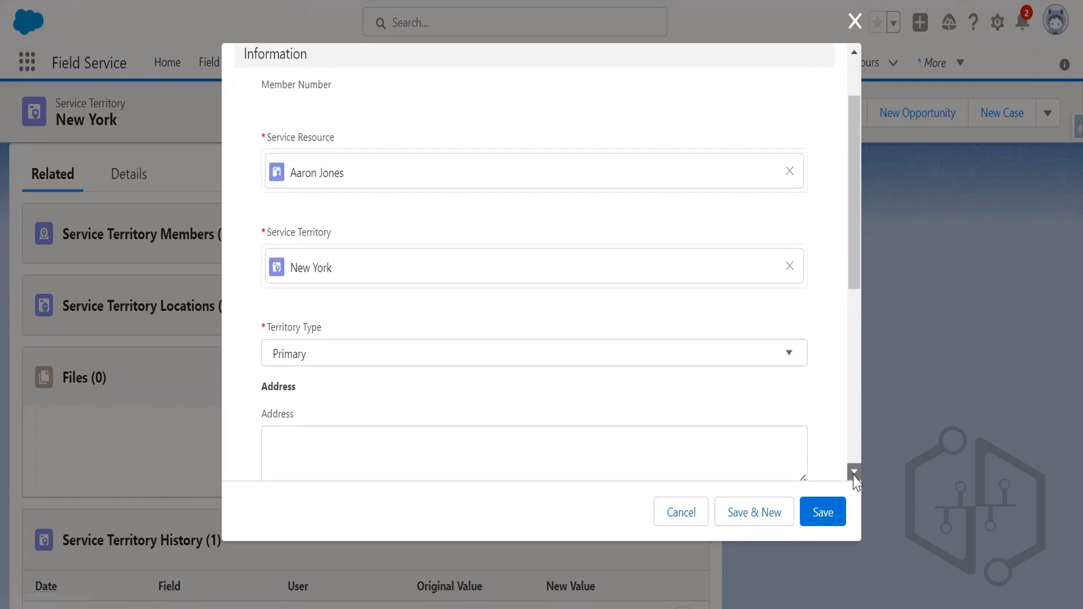
pyautogui.moveTo(855, 482); pyautogui.dragTo(854, 480)
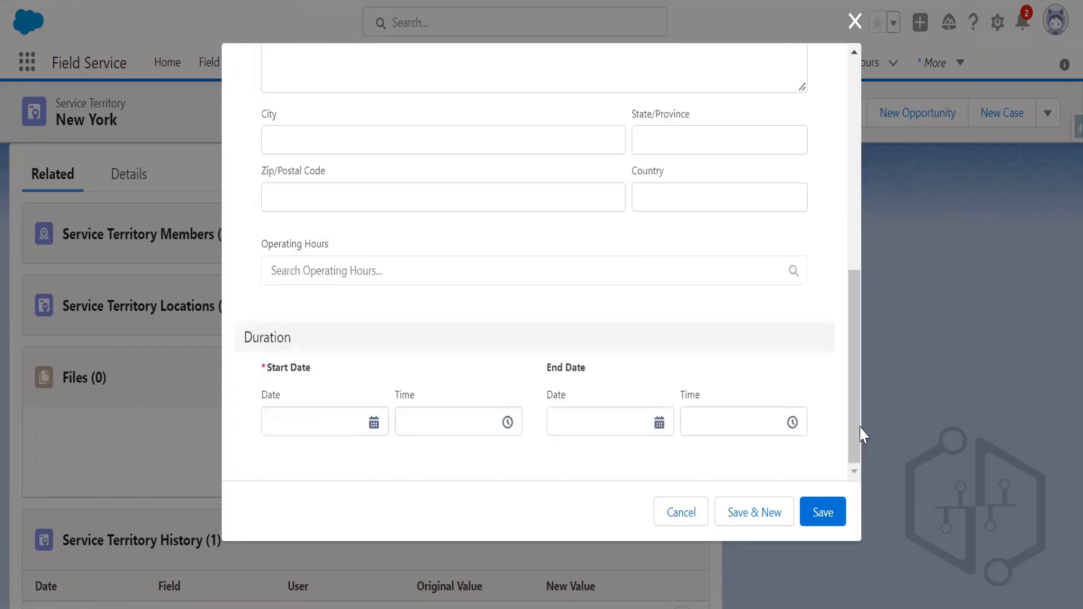
# - Set the new territory member's start date to 11/3/2022 and end date to 12/31/2022
pyautogui.click(374, 432)
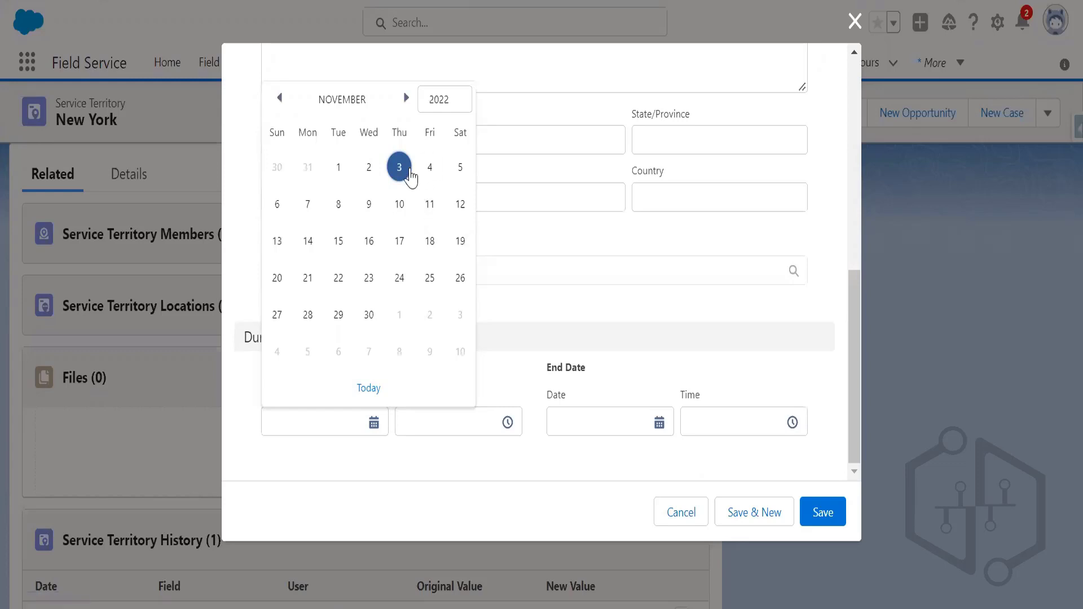
pyautogui.click(399, 167)
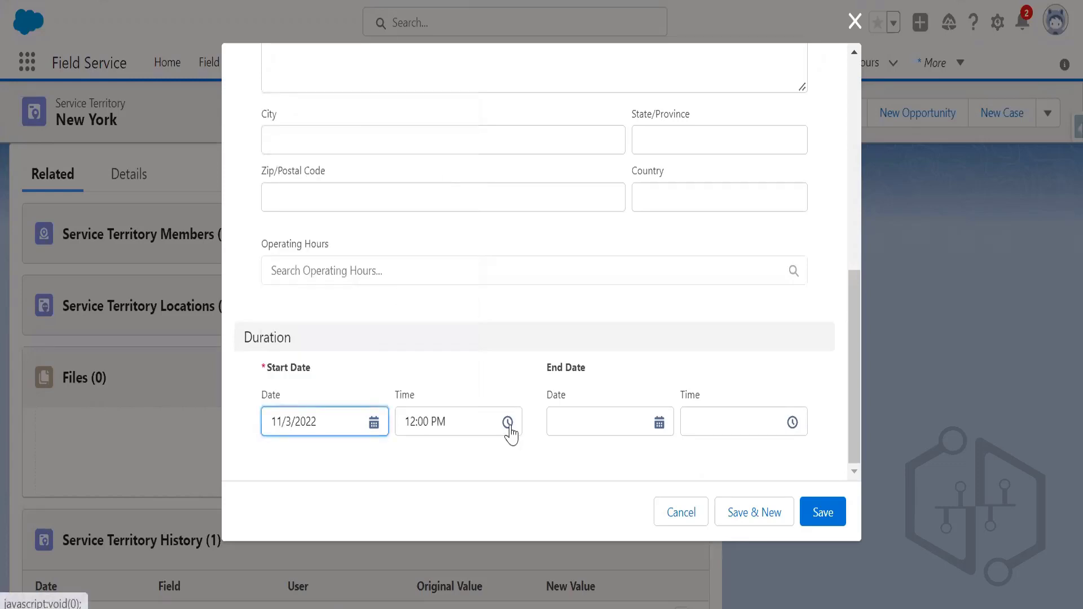
pyautogui.click(658, 423)
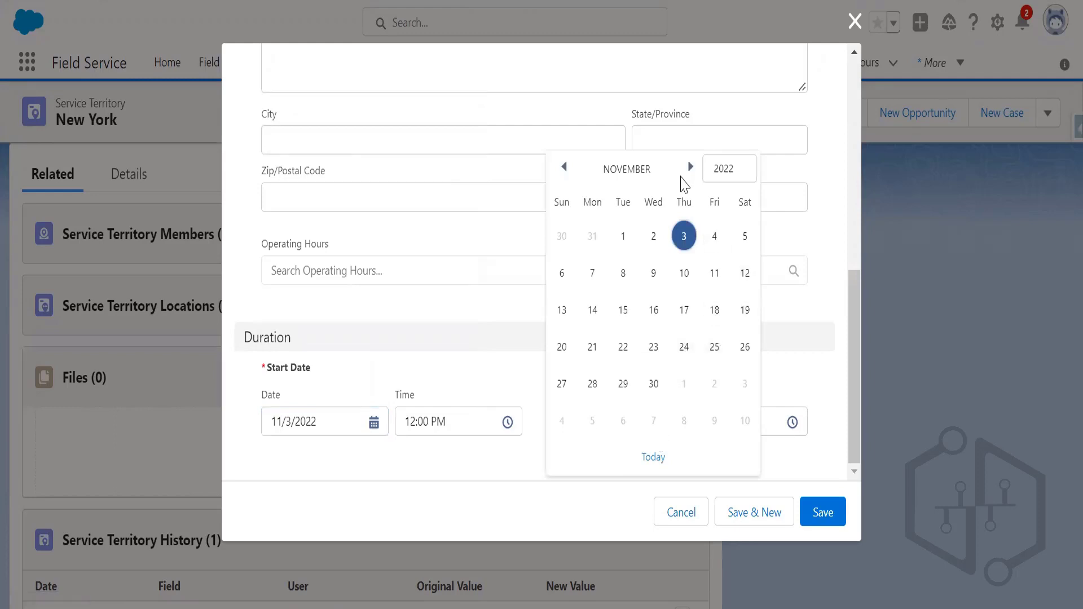
pyautogui.click(694, 170)
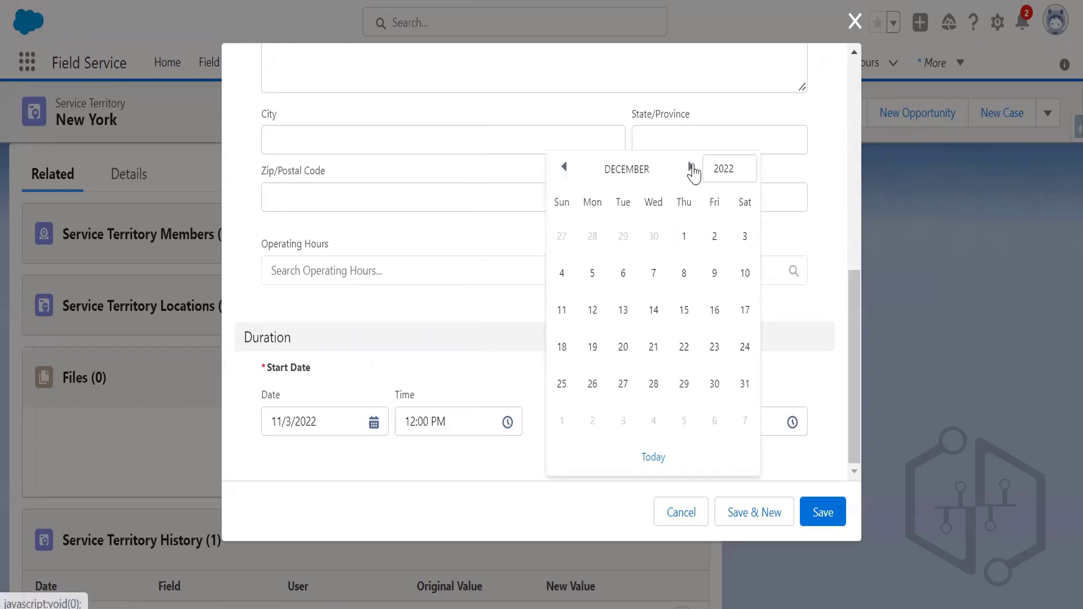
pyautogui.click(742, 385)
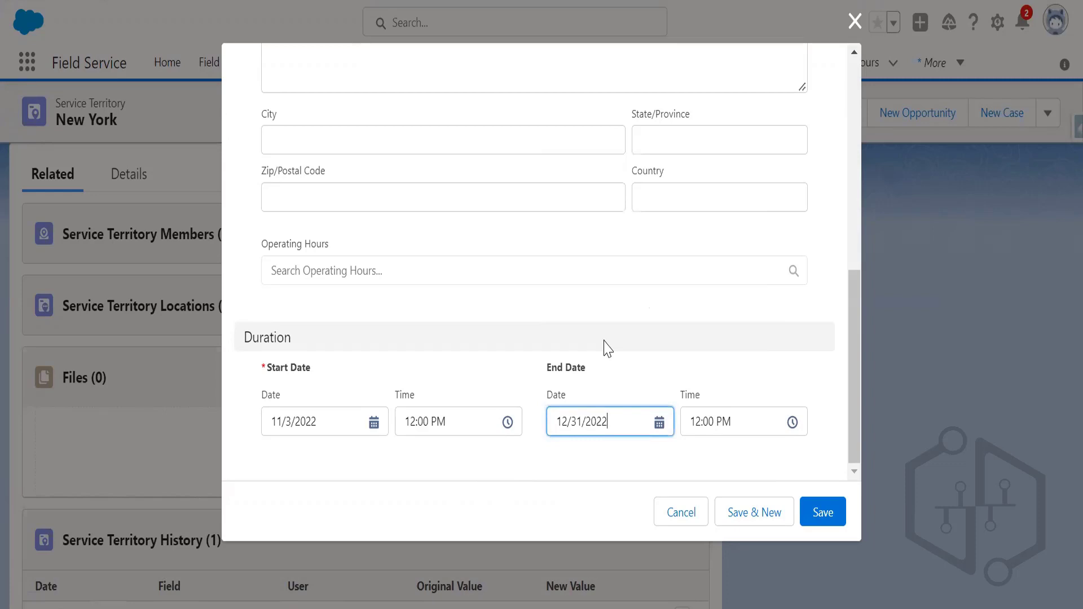
# - Try to save the new New York territory member, review the form's entries and cancel the record
pyautogui.click(840, 523)
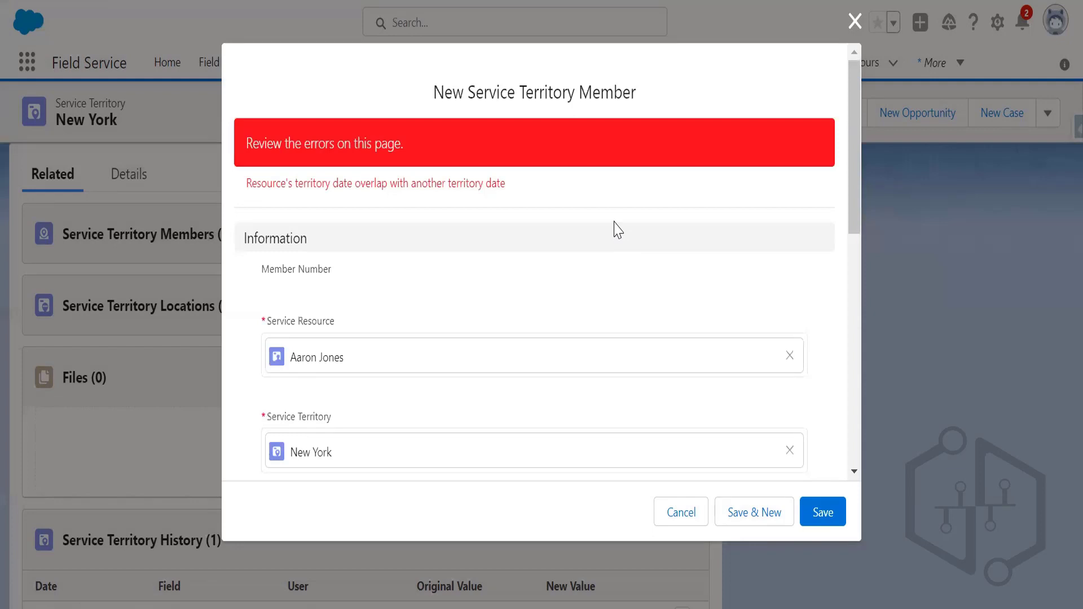
pyautogui.scroll(-2, 618, 230)
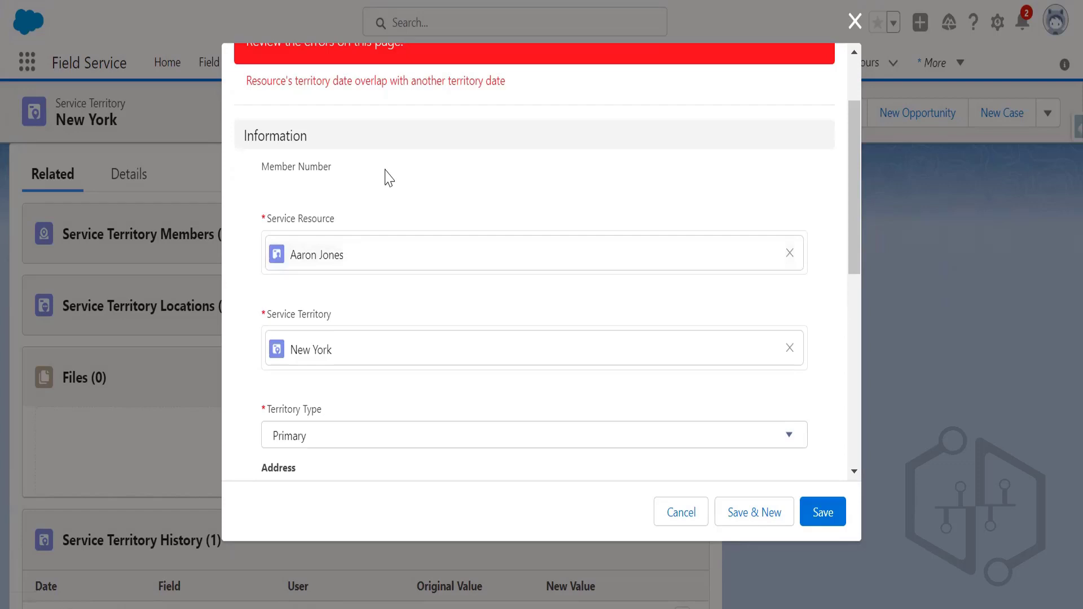
pyautogui.scroll(-9, 388, 176)
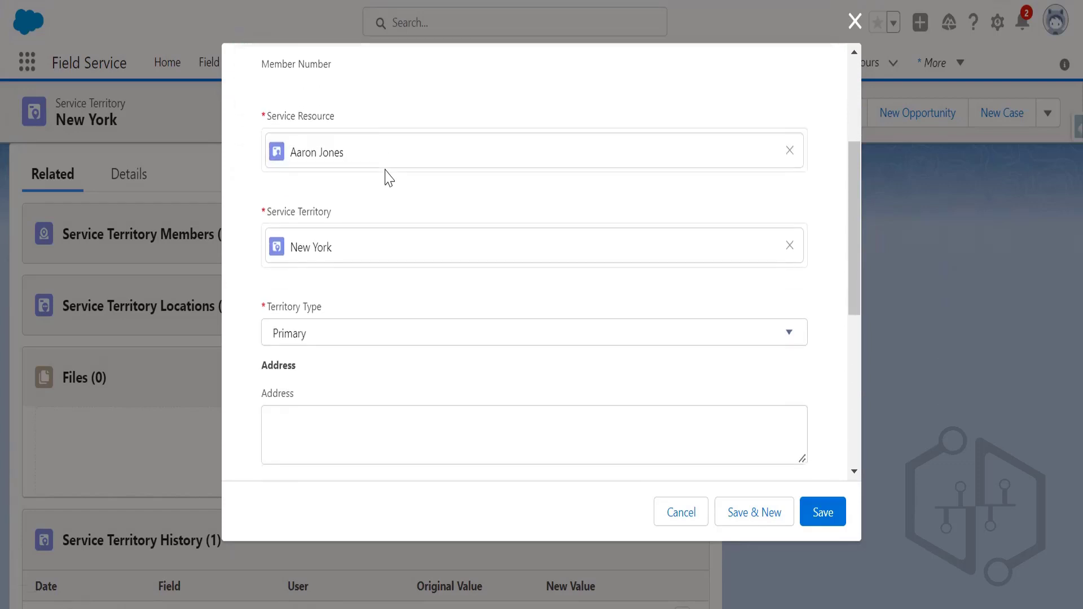
pyautogui.scroll(4, 387, 175)
pyautogui.scroll(4, 383, 177)
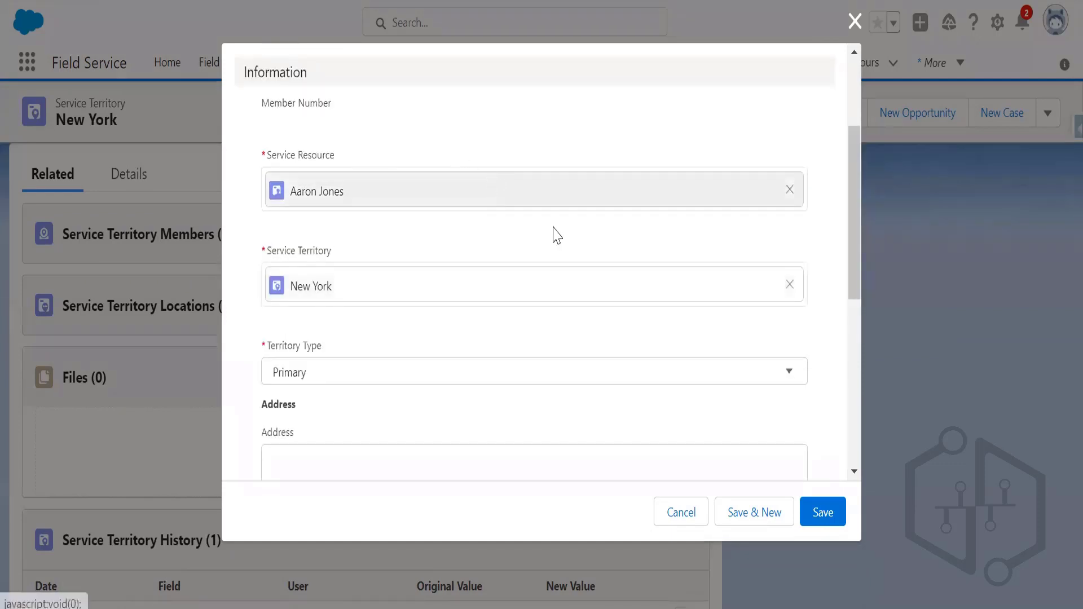
pyautogui.scroll(-4, 587, 284)
pyautogui.scroll(-3, 588, 293)
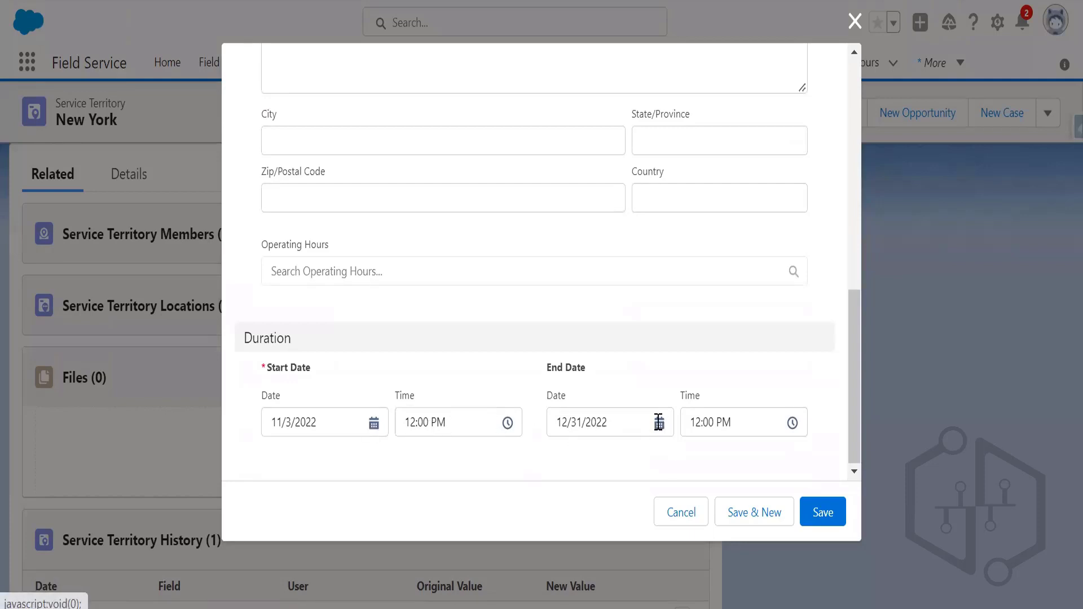
pyautogui.click(678, 512)
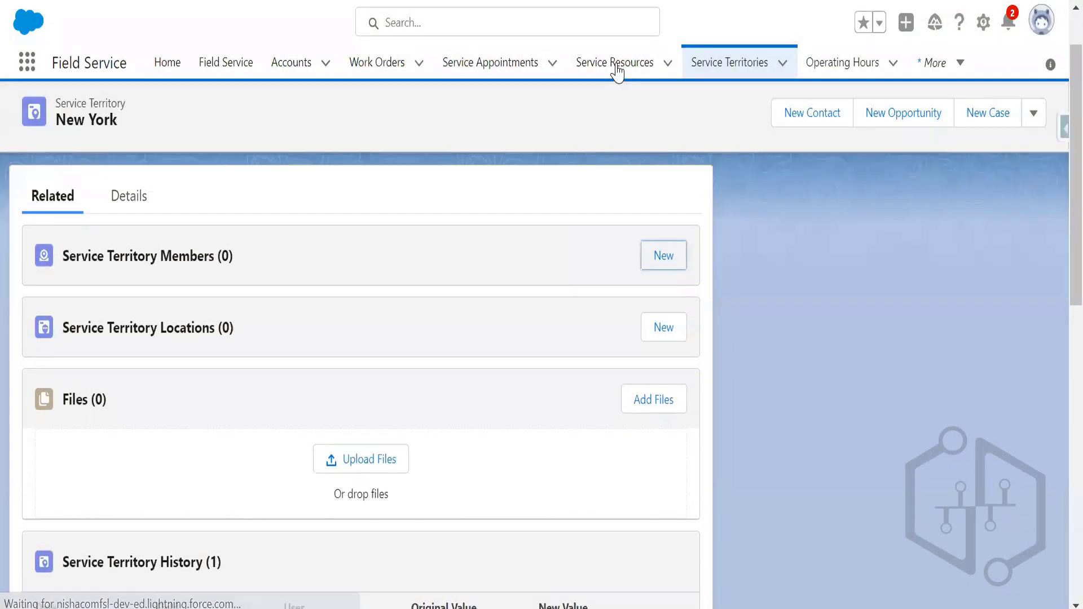
# - Open the same technician's service resource record and examine the related service territories
pyautogui.click(617, 67)
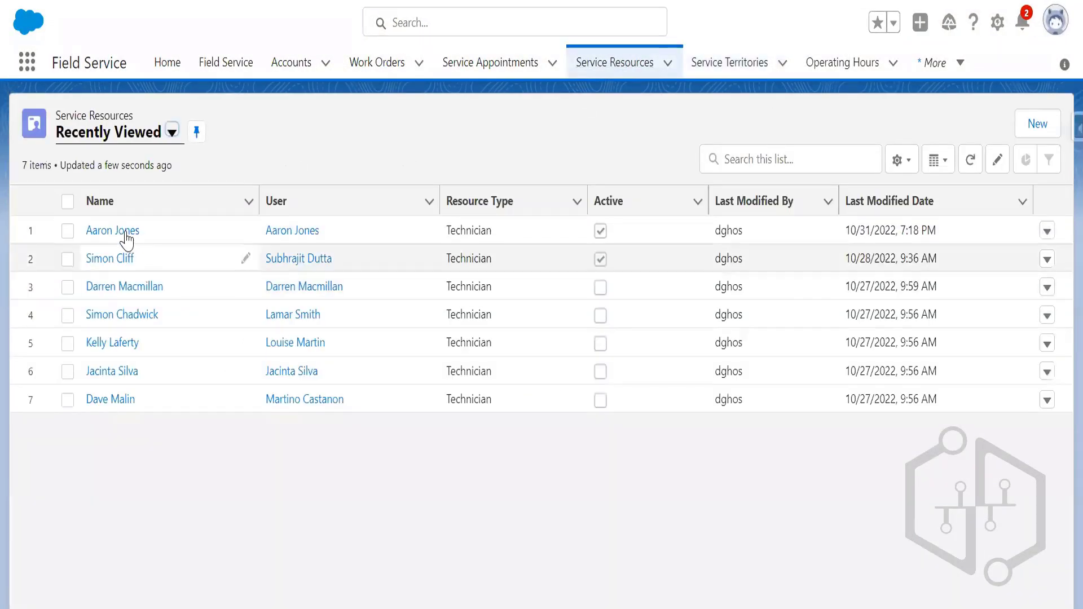
pyautogui.click(125, 235)
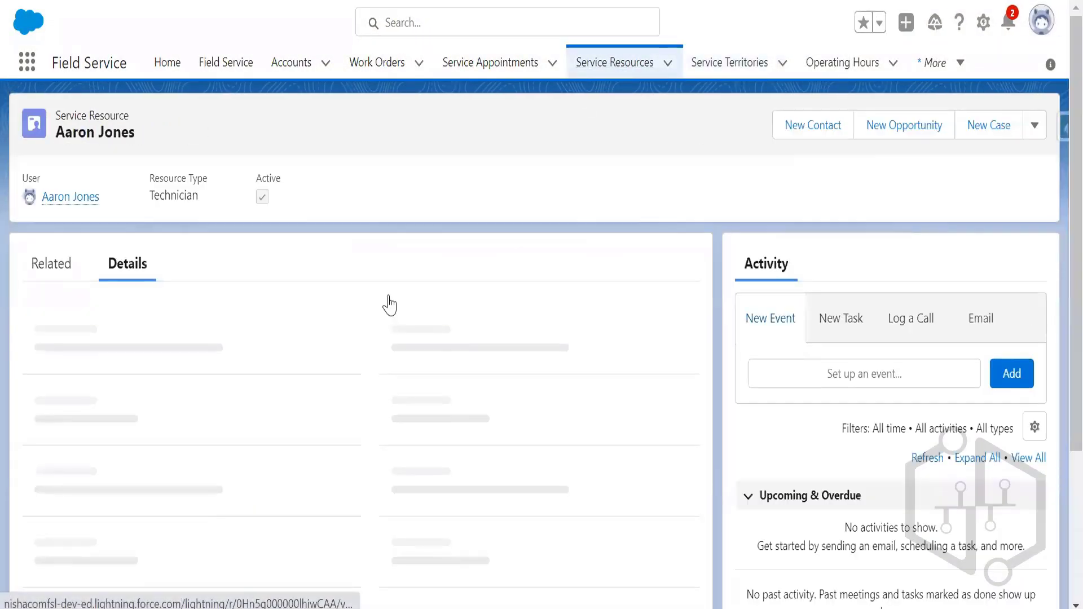
pyautogui.click(36, 264)
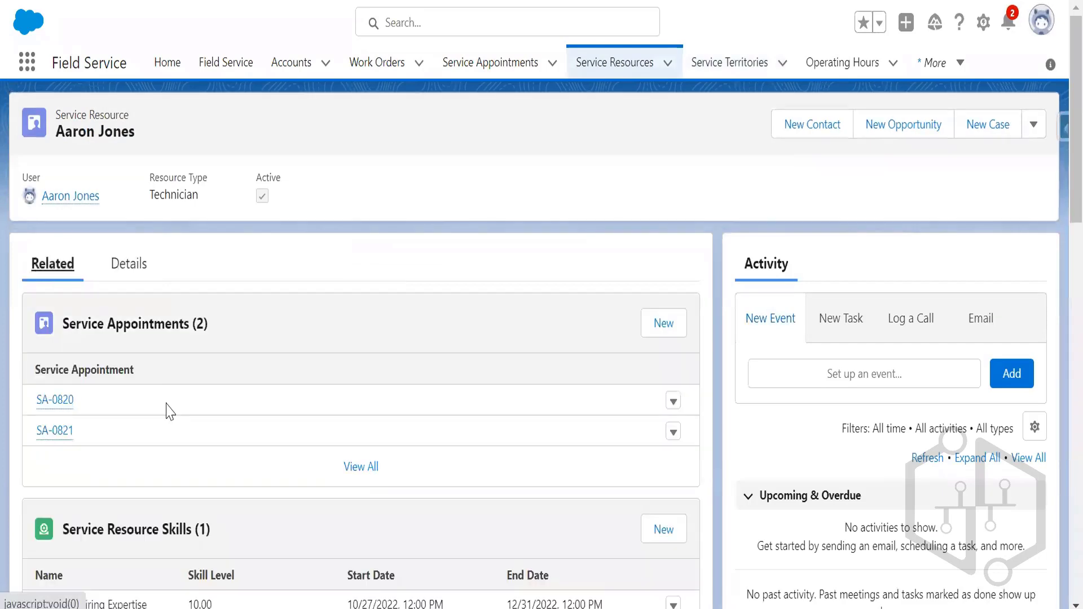
pyautogui.scroll(-4, 234, 433)
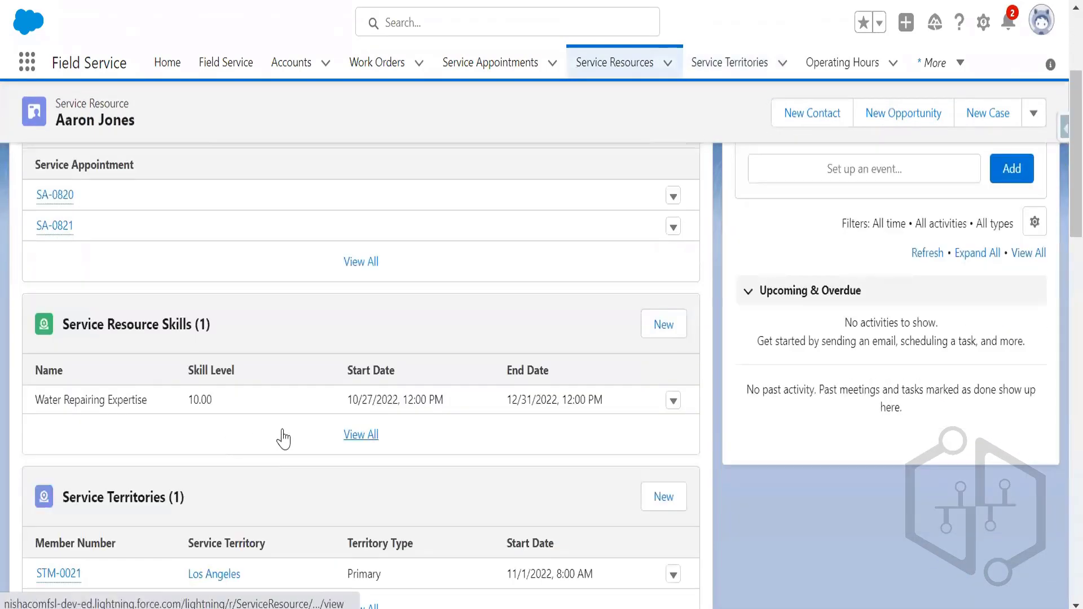
pyautogui.scroll(-2, 309, 438)
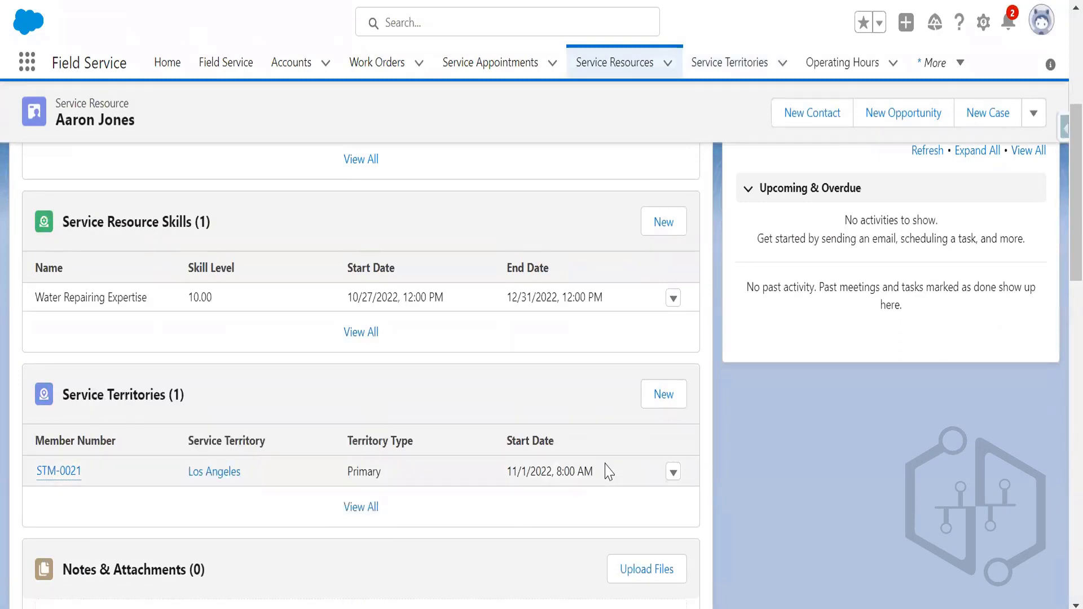
# - Open the technician's Los Angeles territory membership and examine its territory type, start date and end date
pyautogui.click(61, 472)
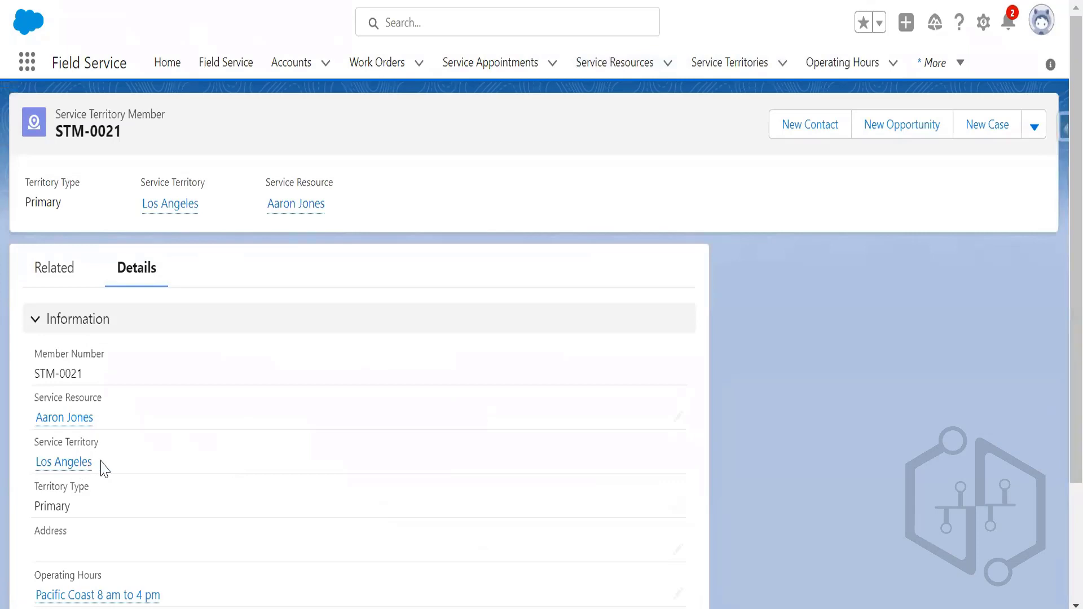
pyautogui.moveTo(77, 517); pyautogui.dragTo(37, 508)
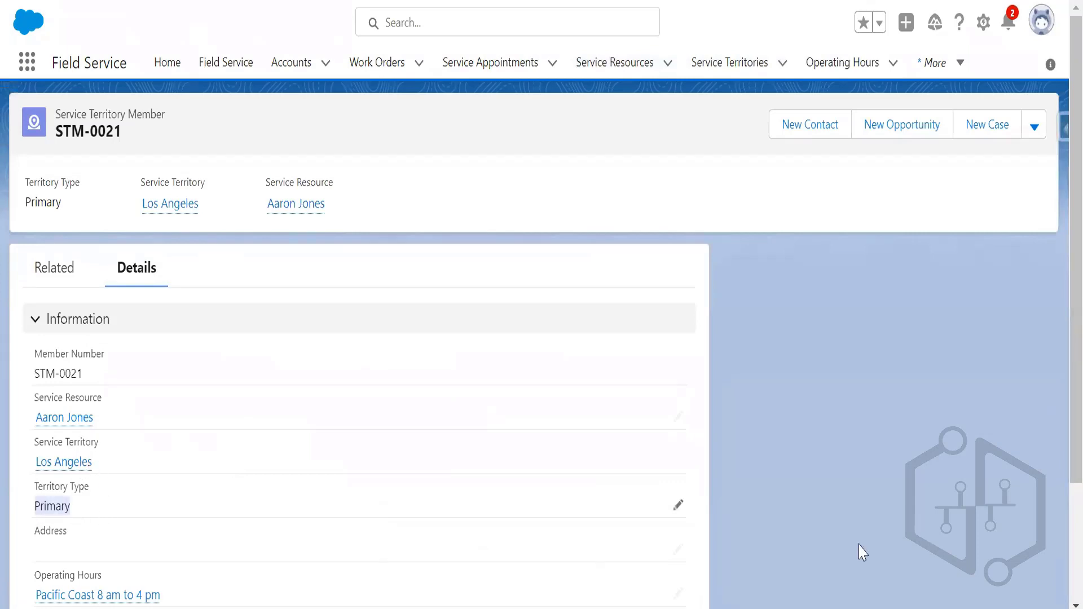
pyautogui.scroll(-1, 1059, 476)
pyautogui.scroll(-3, 1059, 476)
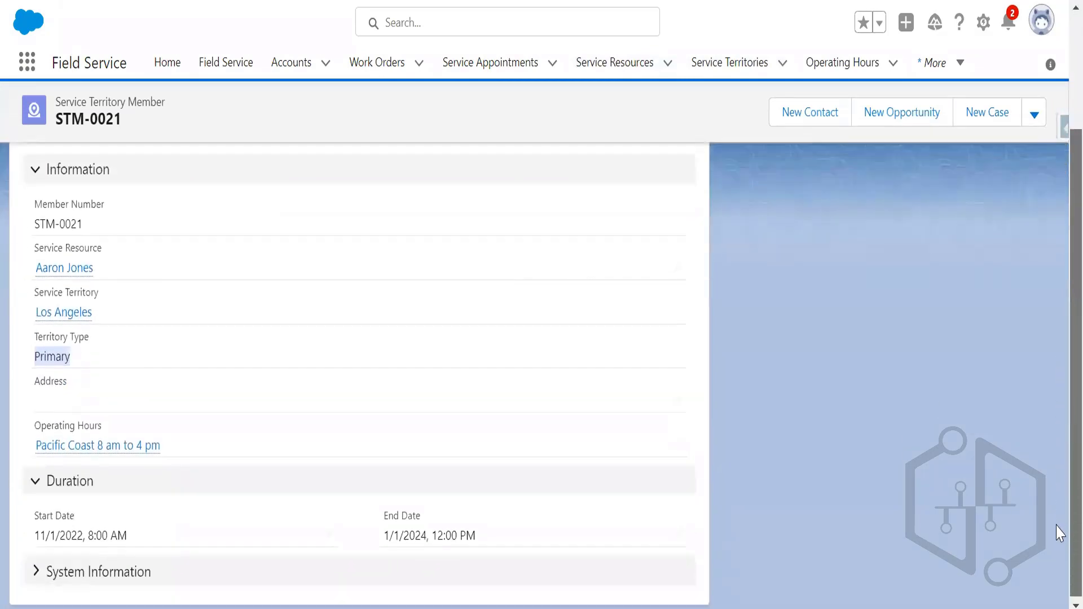
pyautogui.moveTo(26, 536); pyautogui.dragTo(158, 541)
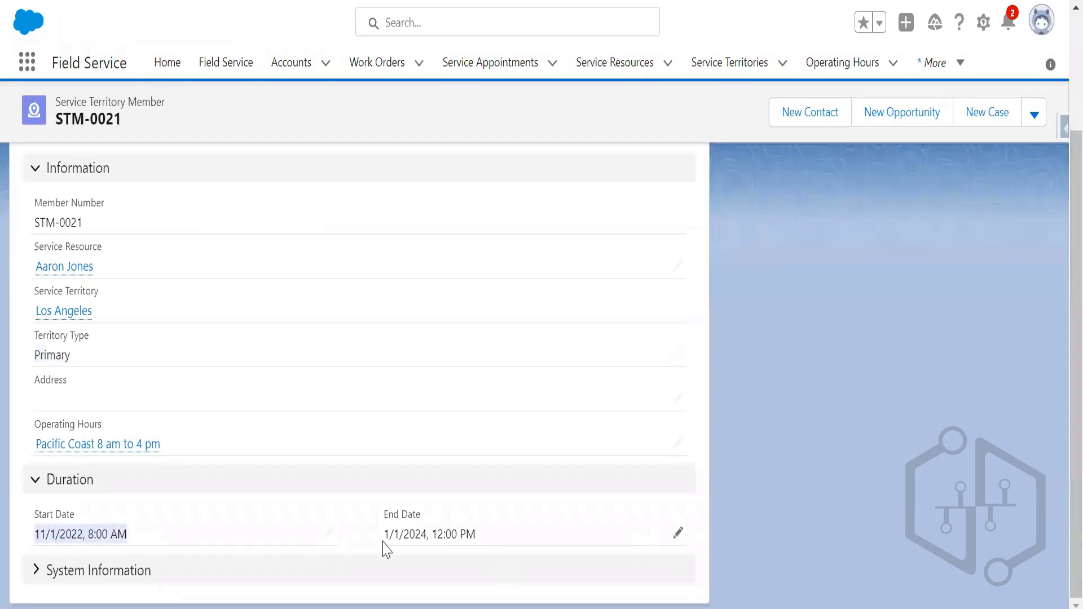
pyautogui.moveTo(384, 543); pyautogui.dragTo(476, 543)
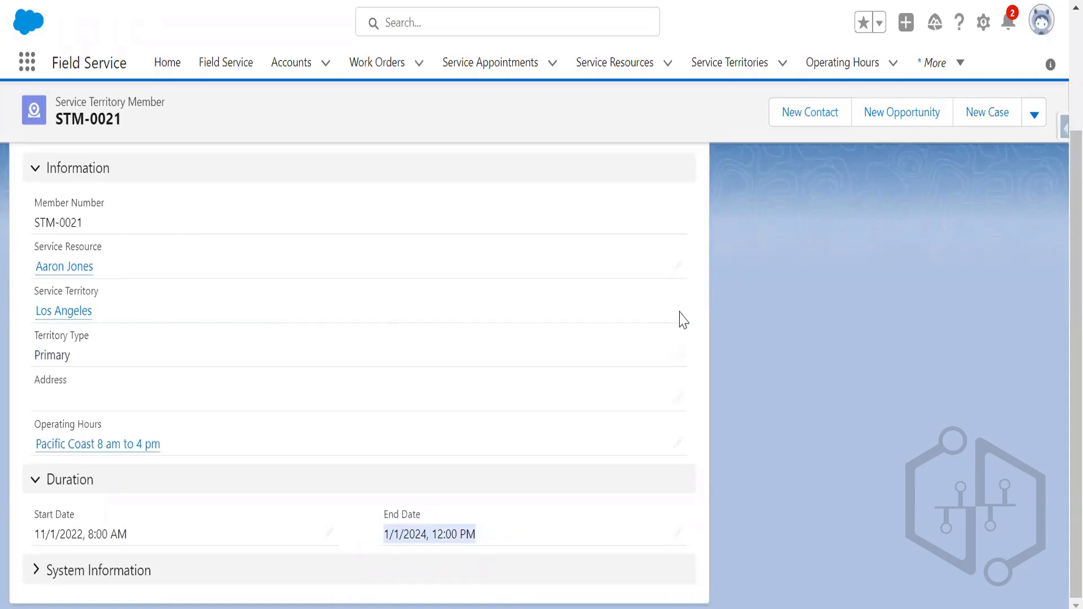
pyautogui.scroll(1, 537, 486)
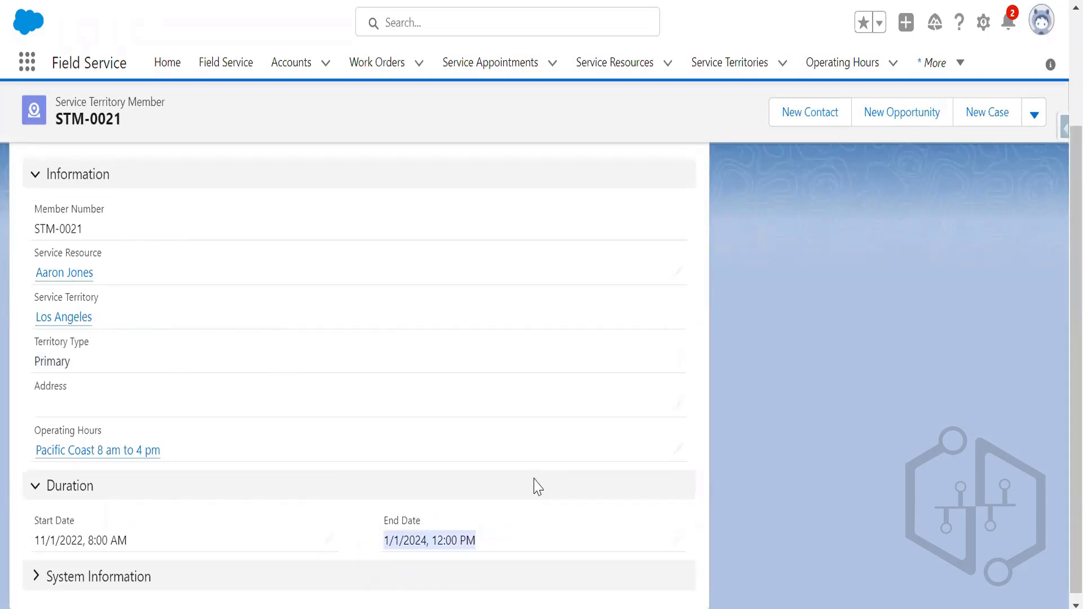
pyautogui.scroll(3, 538, 486)
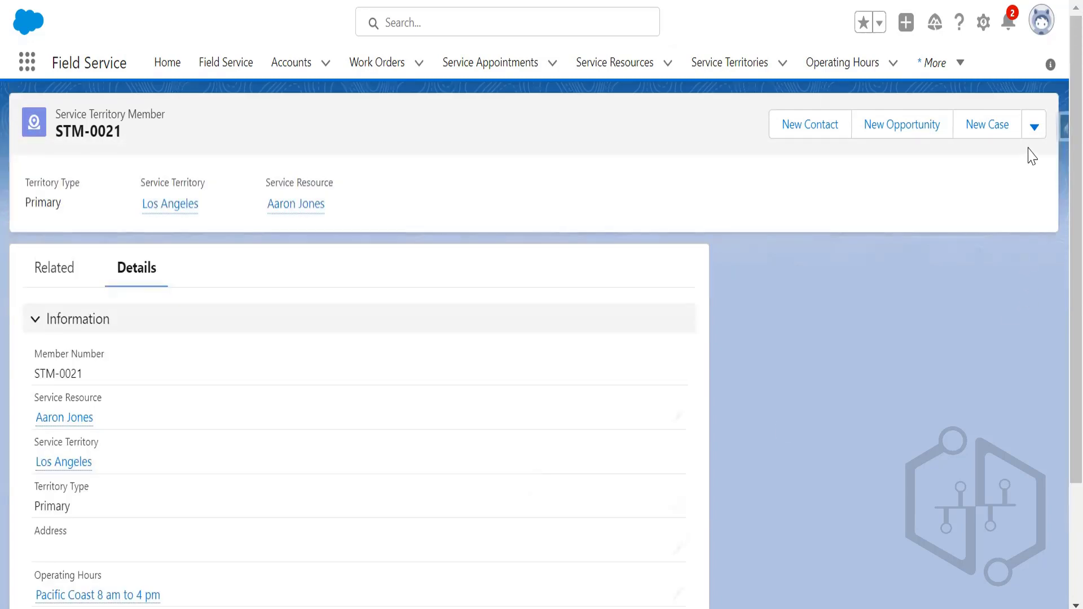
# - Delete the technician's existing primary membership in the Los Angeles service territory
pyautogui.click(1034, 128)
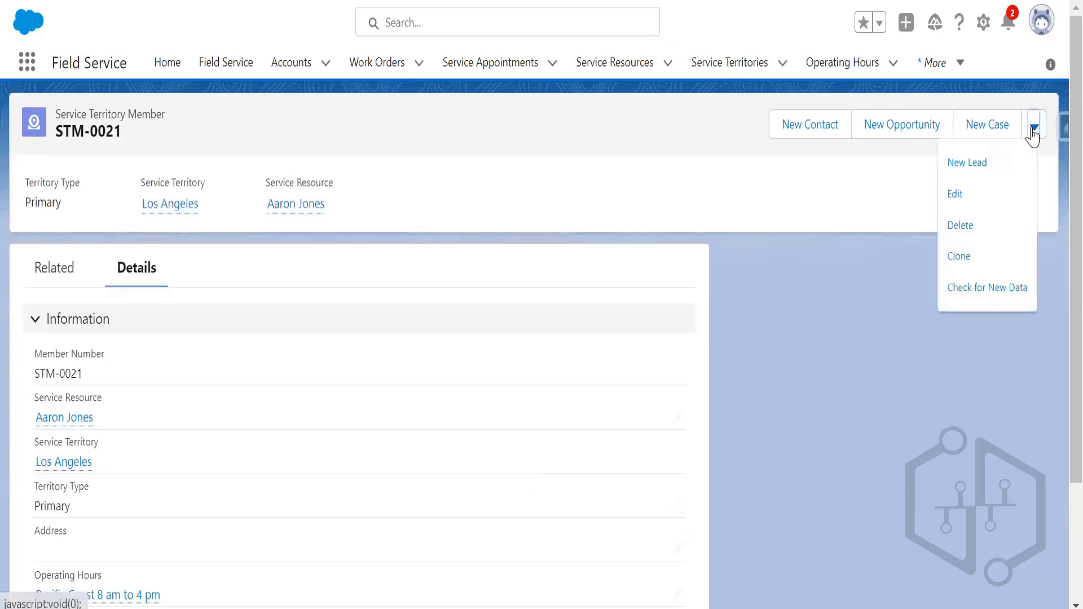
pyautogui.click(991, 231)
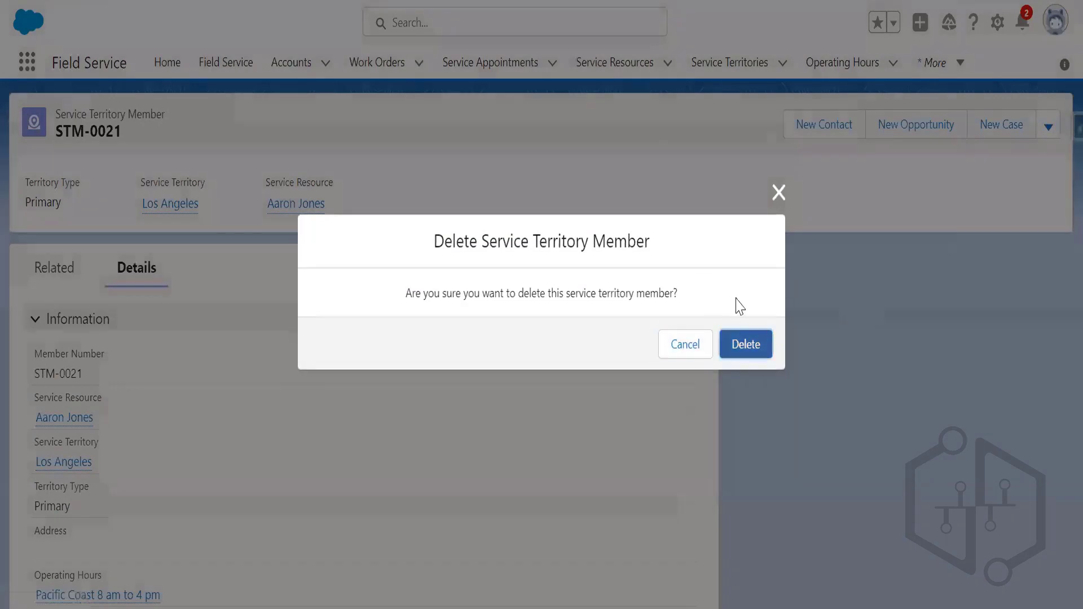
pyautogui.click(729, 341)
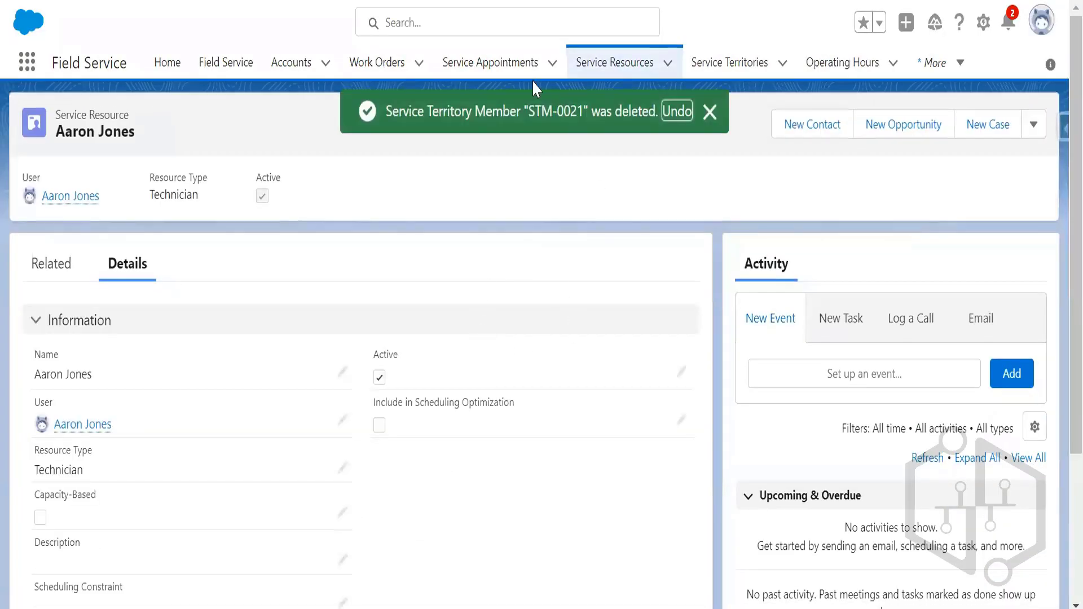
# - Open the New York service territory and start a new service territory member for the same technician with Primary territory type
pyautogui.click(506, 74)
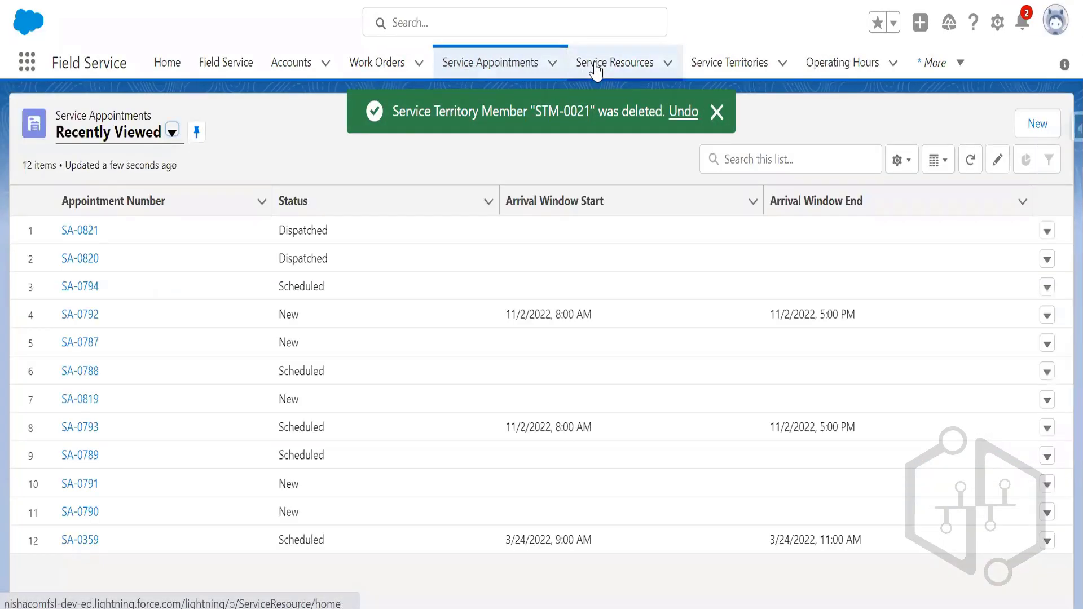
pyautogui.click(704, 65)
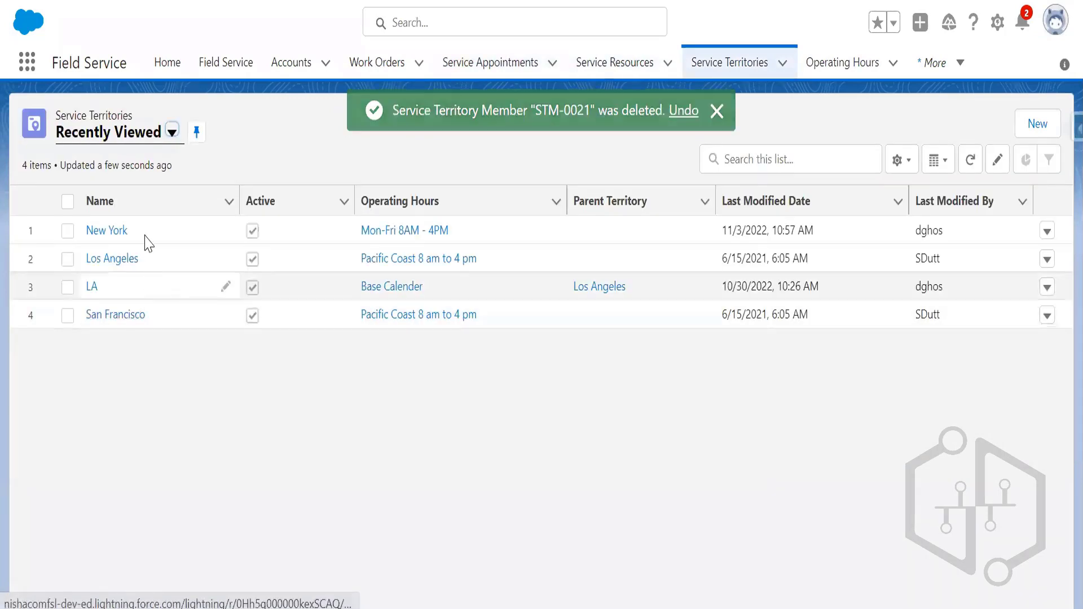
pyautogui.click(111, 232)
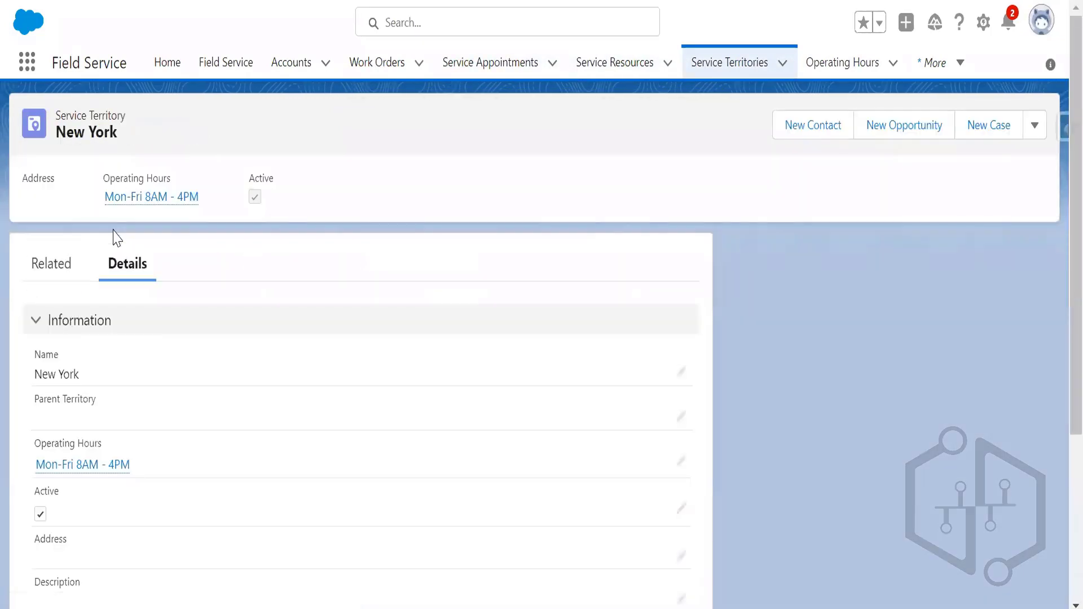
pyautogui.click(50, 276)
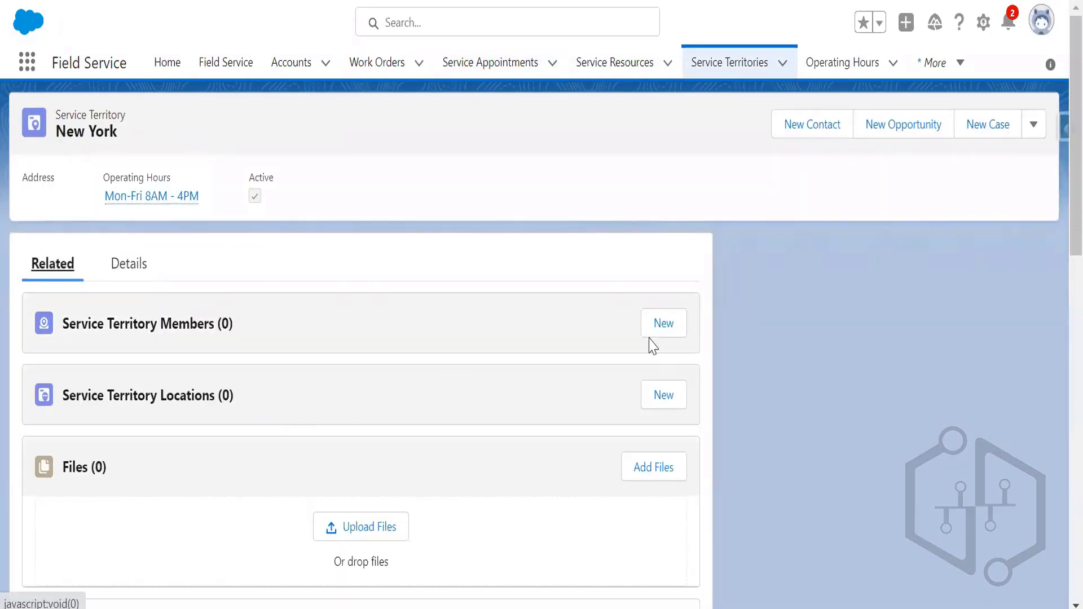
pyautogui.click(657, 328)
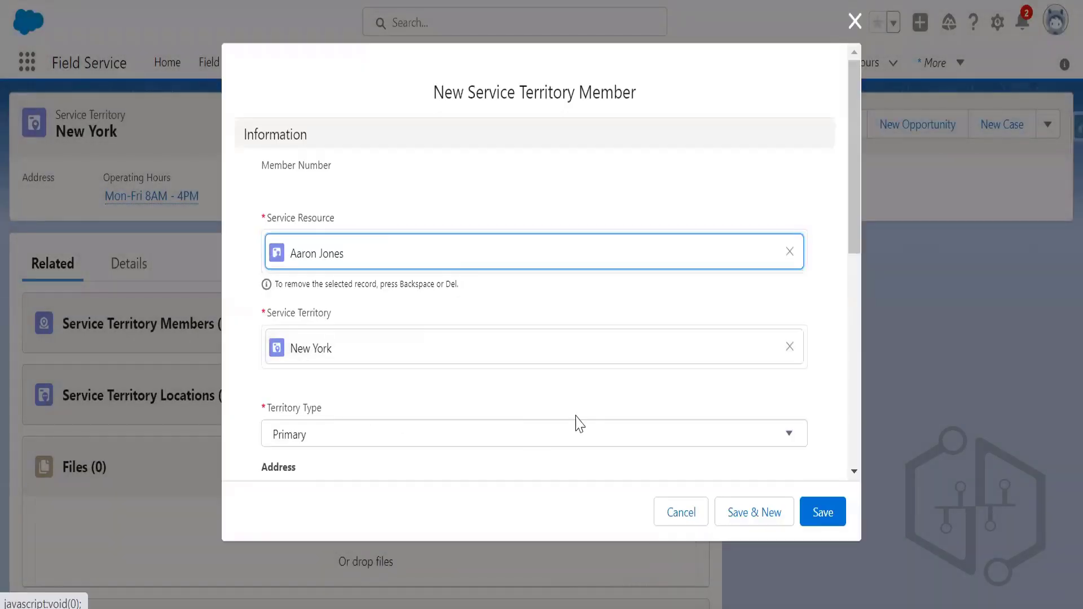
# - Set the new New York territory member's start date to 11/3/2022
pyautogui.scroll(-2, 647, 270)
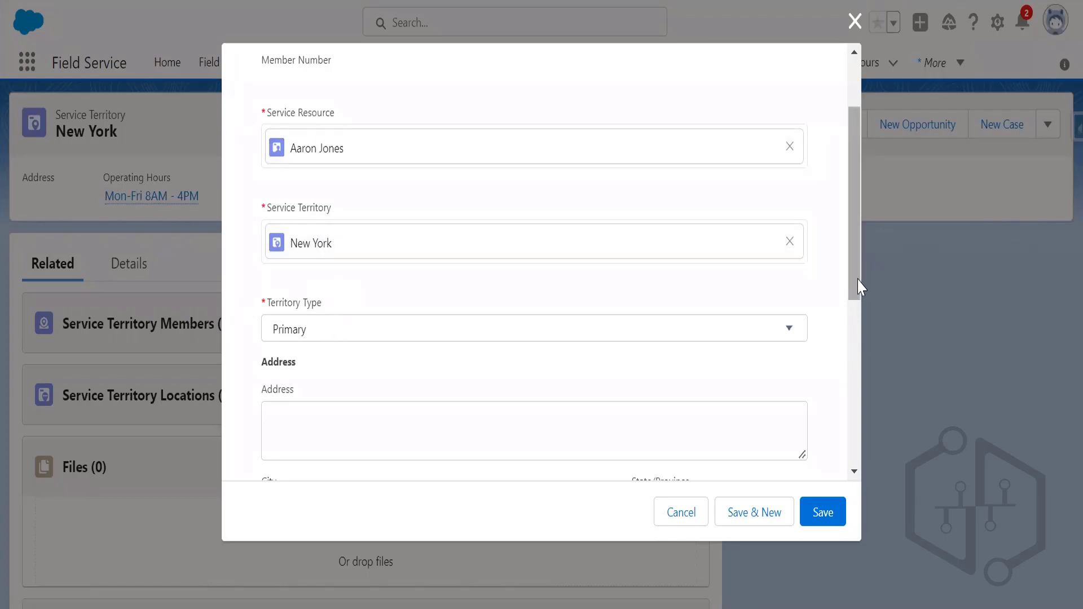
pyautogui.moveTo(857, 285); pyautogui.dragTo(861, 476)
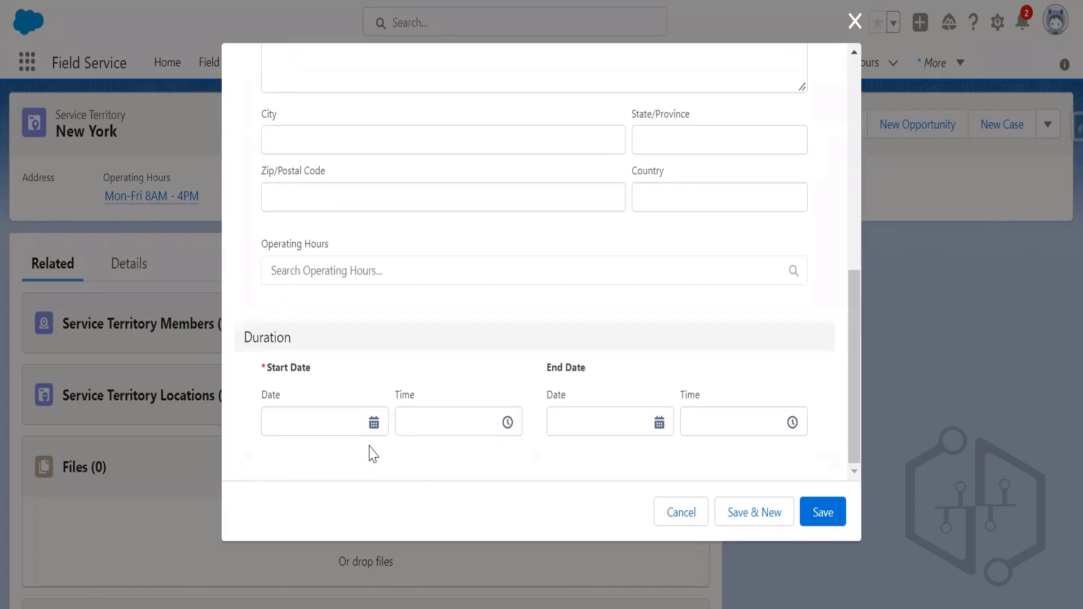
pyautogui.click(374, 424)
pyautogui.click(399, 239)
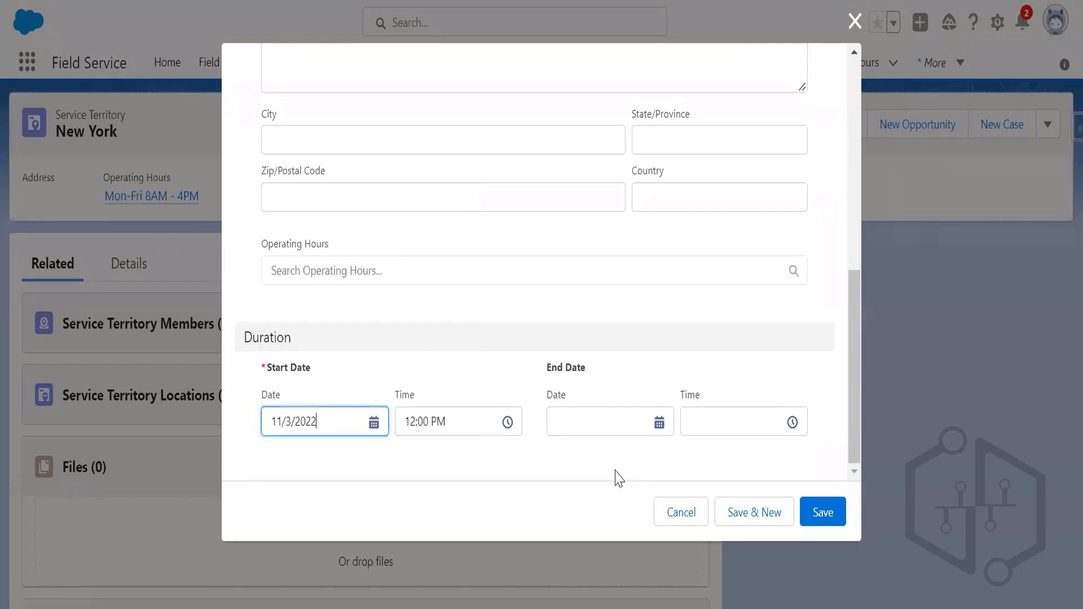
# - Set the New York territory member's end date to 12/31/2022 and review the form
pyautogui.click(659, 425)
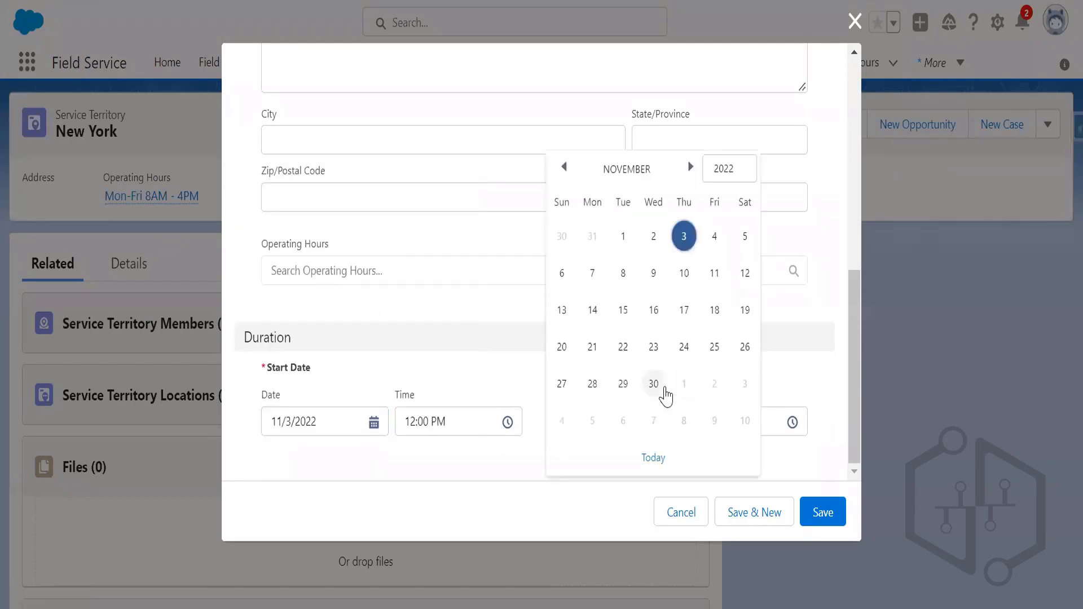
pyautogui.click(691, 168)
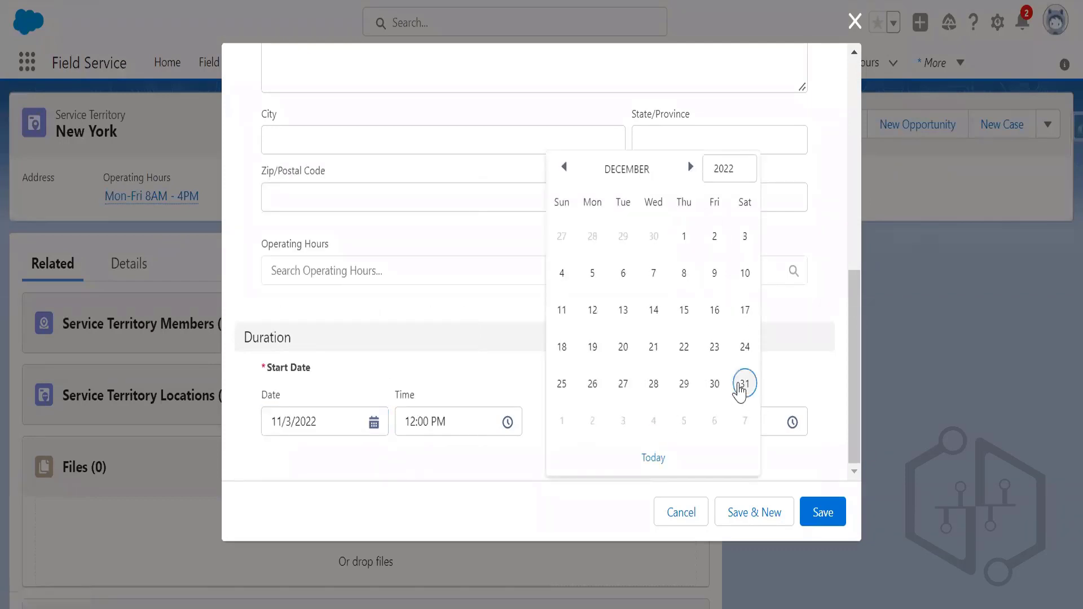
pyautogui.click(743, 383)
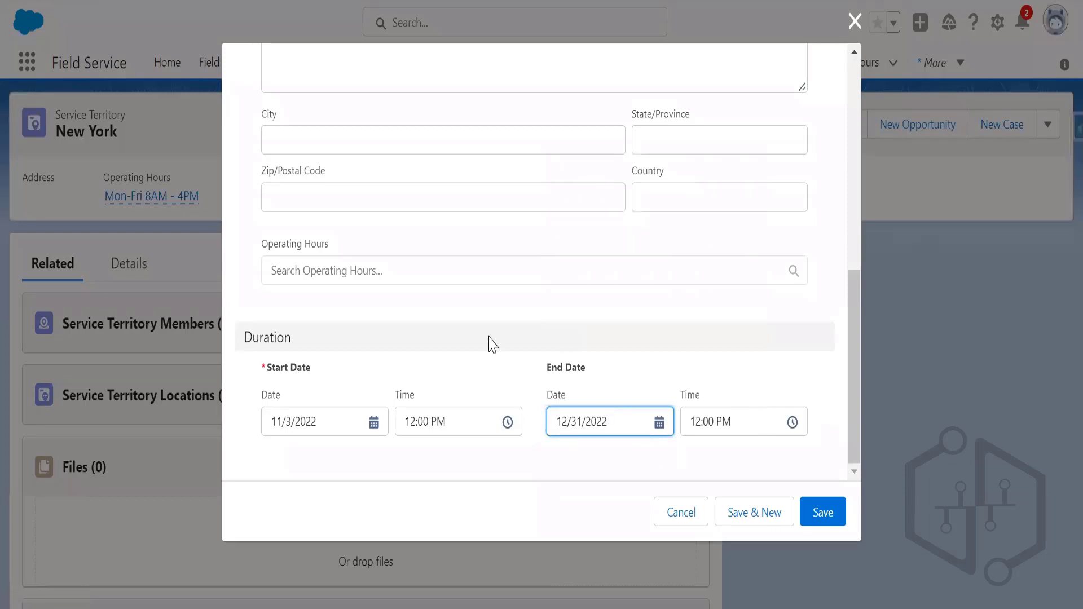
pyautogui.scroll(10, 493, 362)
pyautogui.scroll(-10, 493, 362)
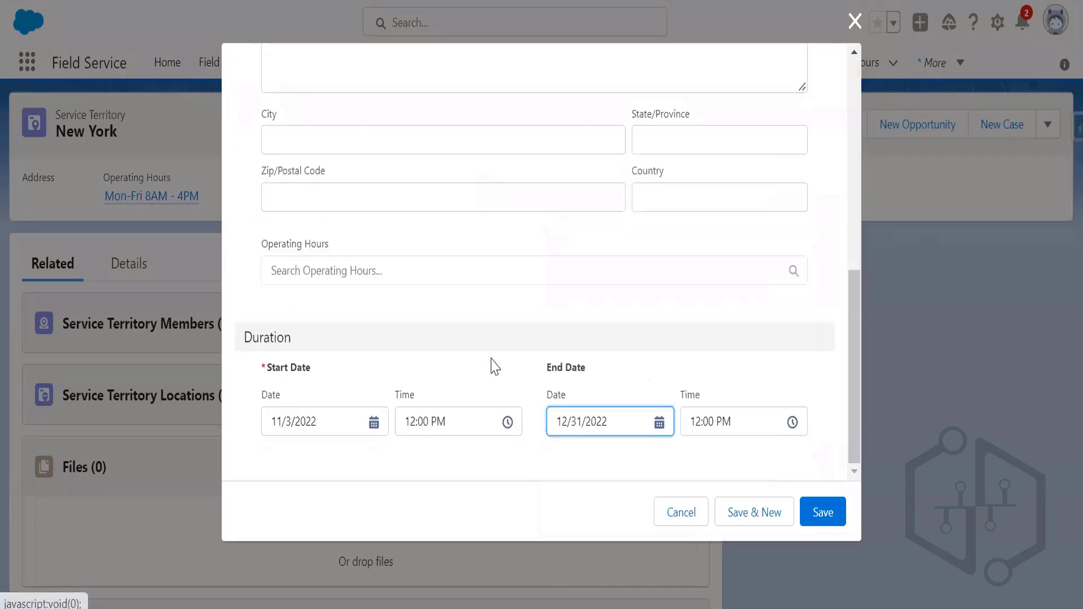
# - Set the New York territory member's end date to 8/31/2023 and save the record
pyautogui.click(660, 424)
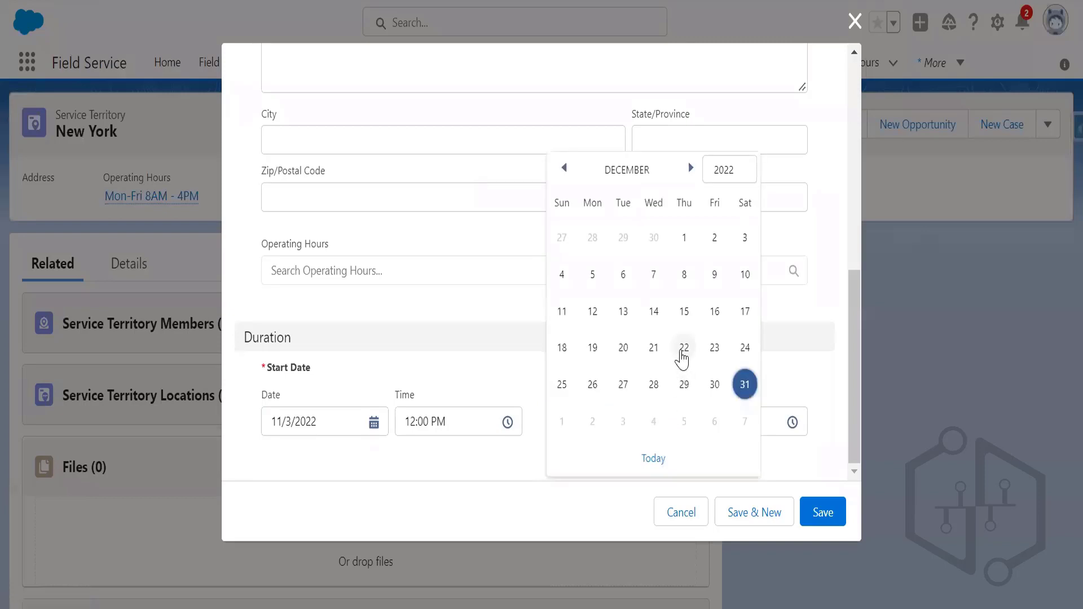
pyautogui.click(690, 170)
pyautogui.click(690, 170)
pyautogui.click(689, 170)
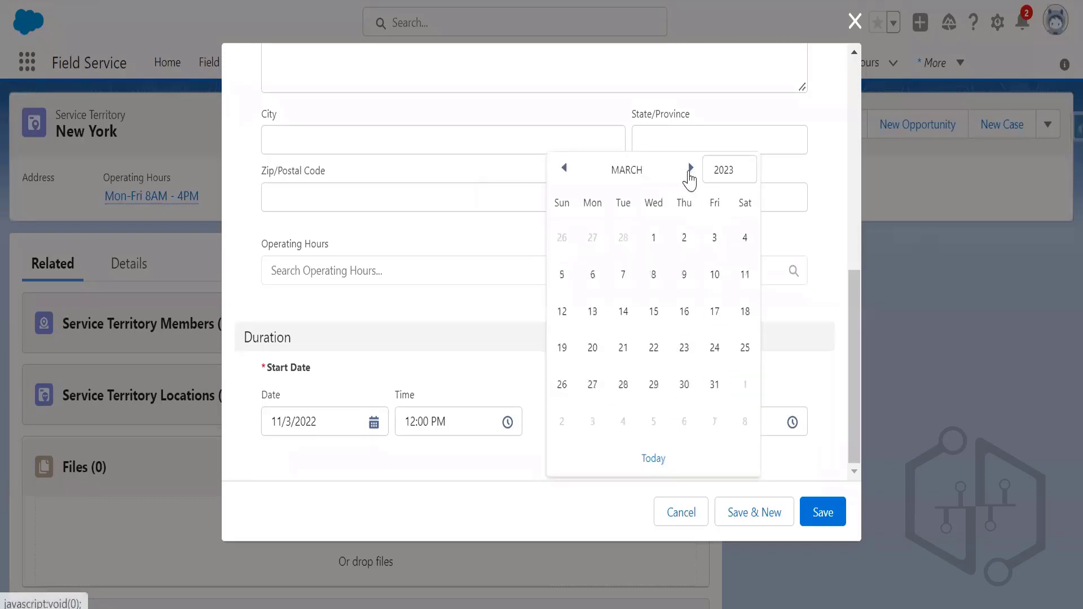
pyautogui.click(690, 170)
pyautogui.click(690, 170)
pyautogui.click(690, 170)
pyautogui.click(690, 171)
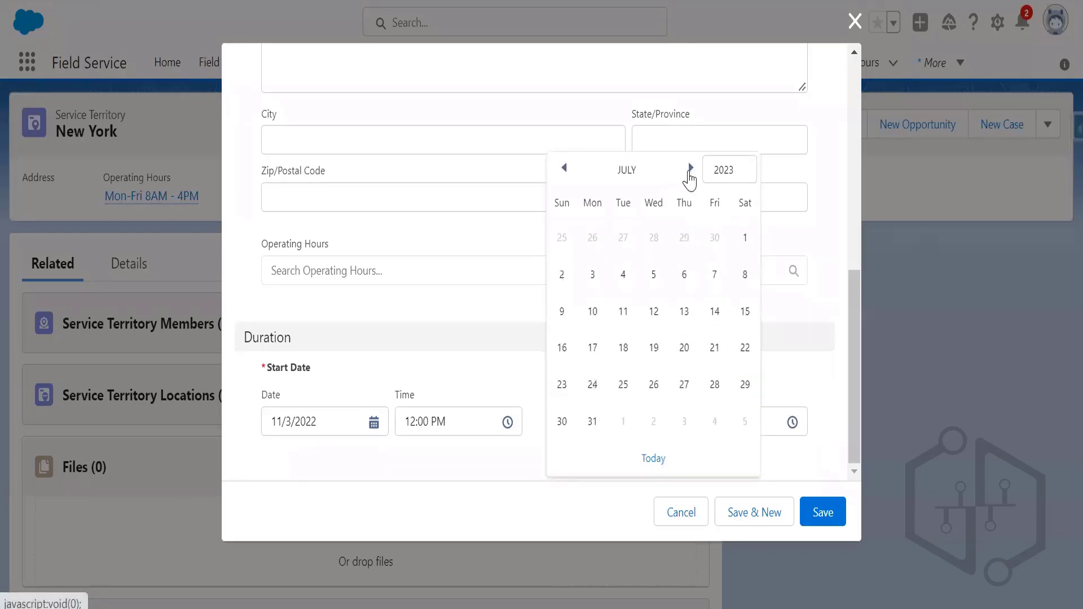
pyautogui.click(690, 170)
pyautogui.click(684, 385)
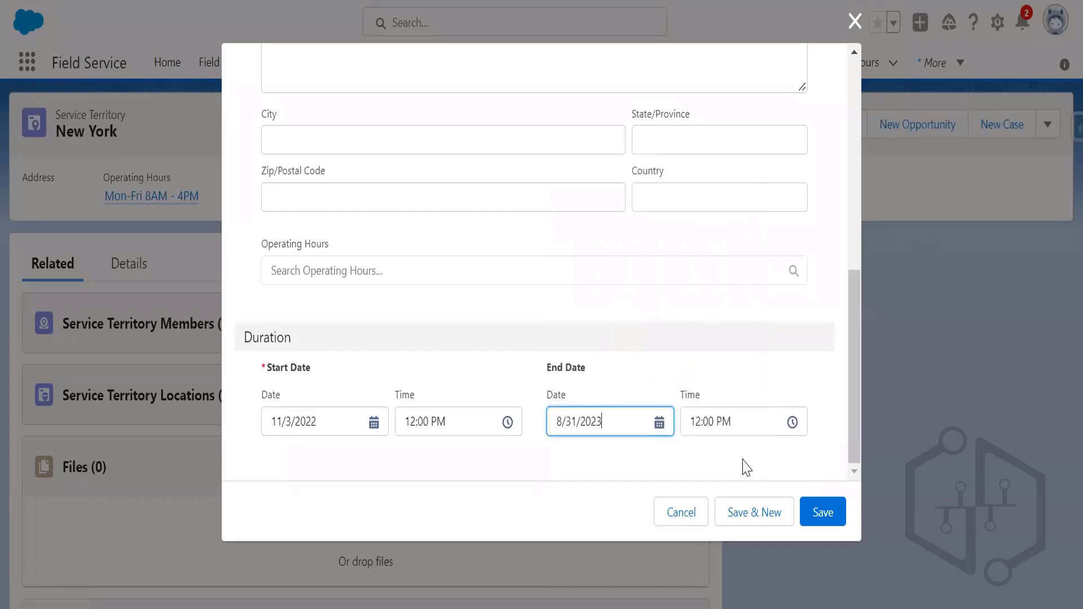
pyautogui.click(815, 520)
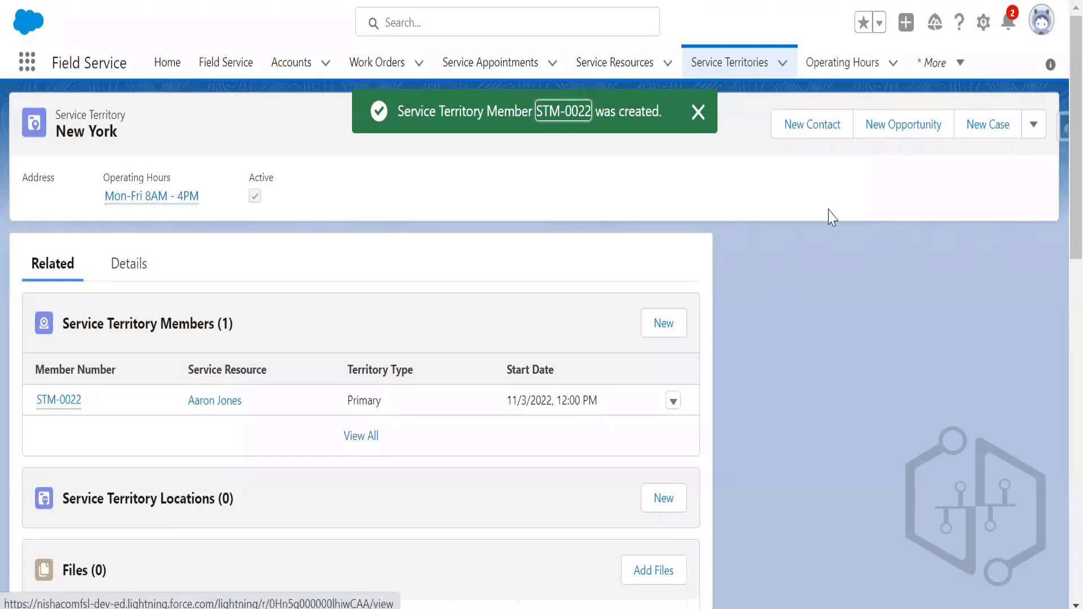
pyautogui.click(698, 112)
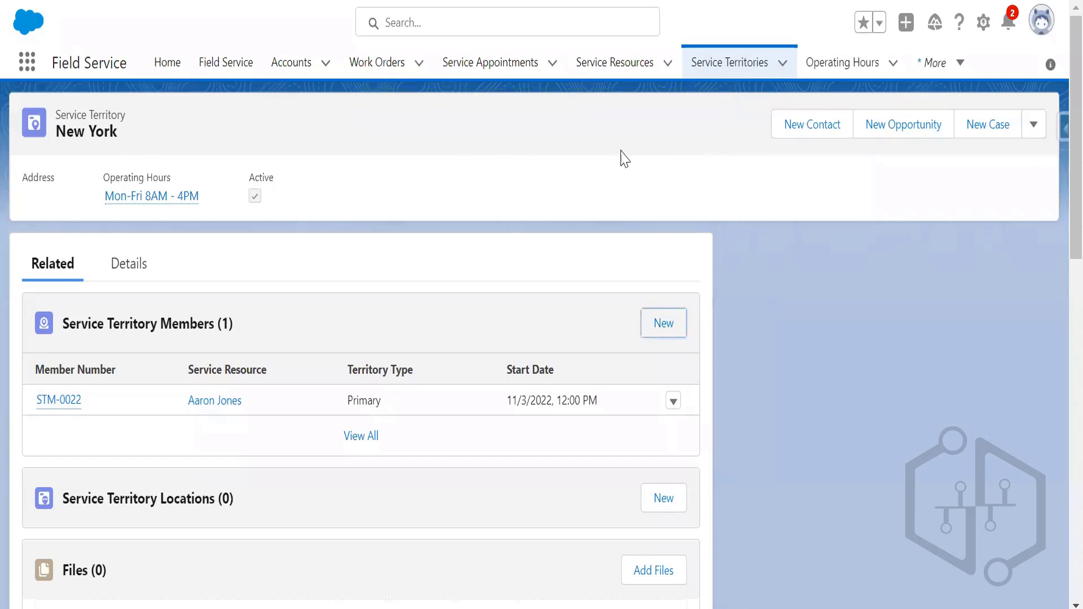
# - Open the operating hours record Mon-Fri 8AM - 4PM
pyautogui.click(839, 62)
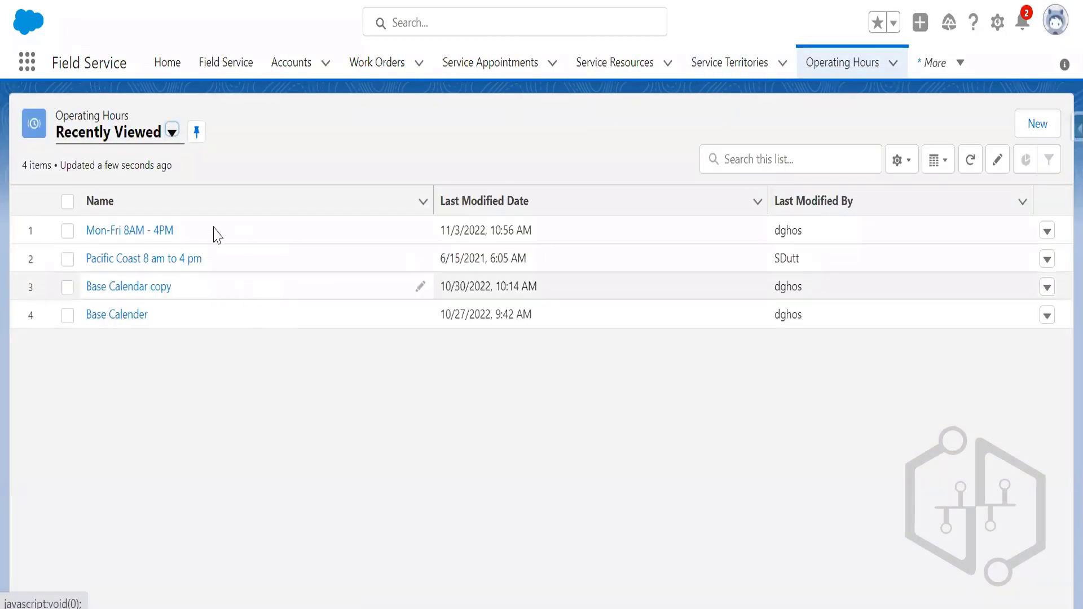
pyautogui.click(127, 230)
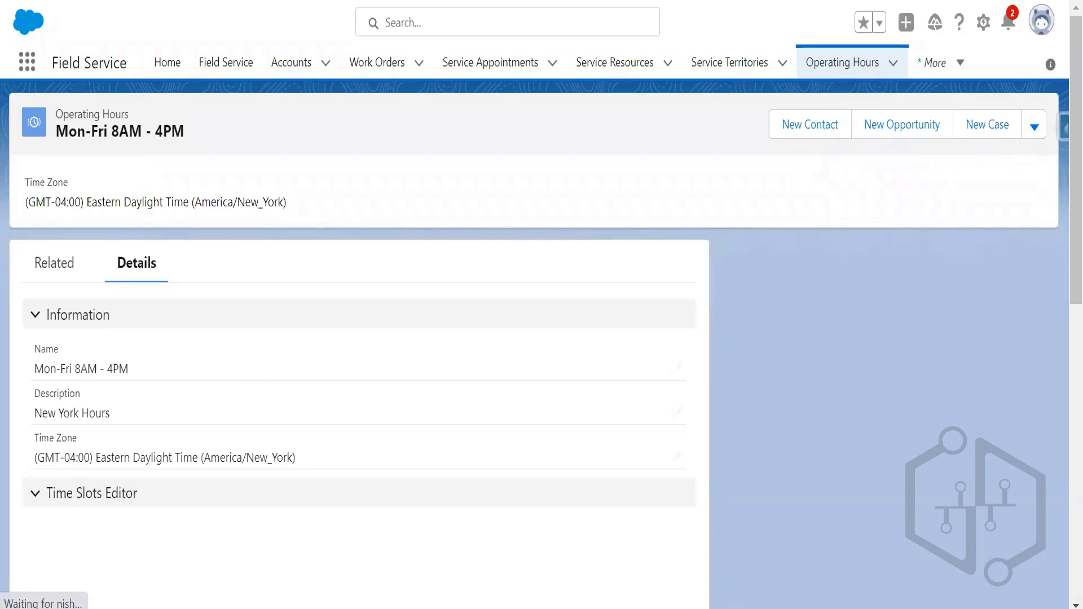
# - Switch to the PowerPoint training presentation and examine how time slots relate to operating hours on the Object Model slide
pyautogui.hotkey('alt', 'Tab')
pyautogui.click(398, 502)
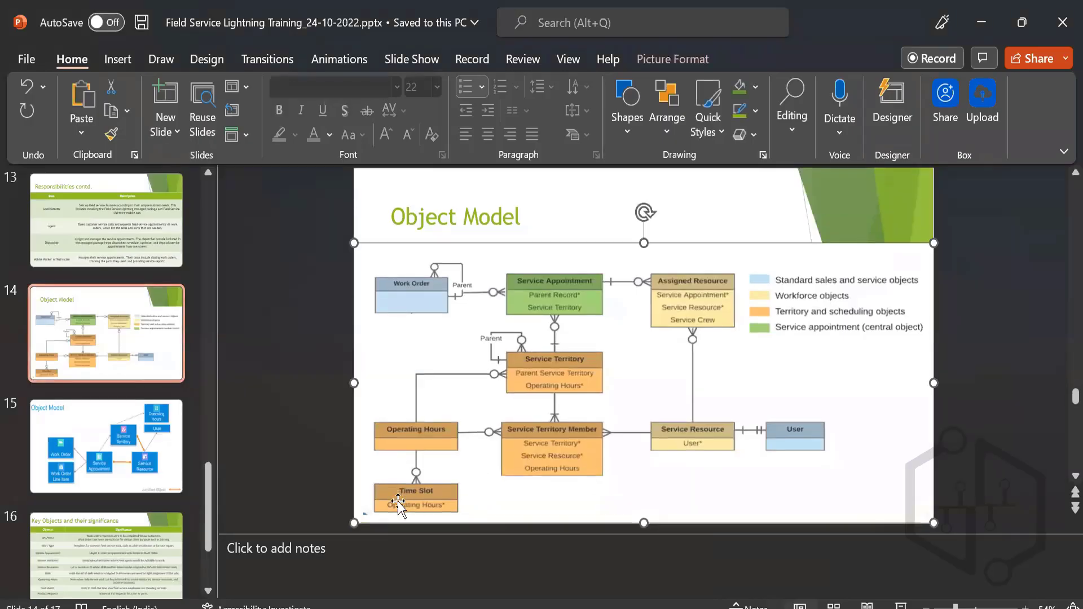
pyautogui.click(176, 550)
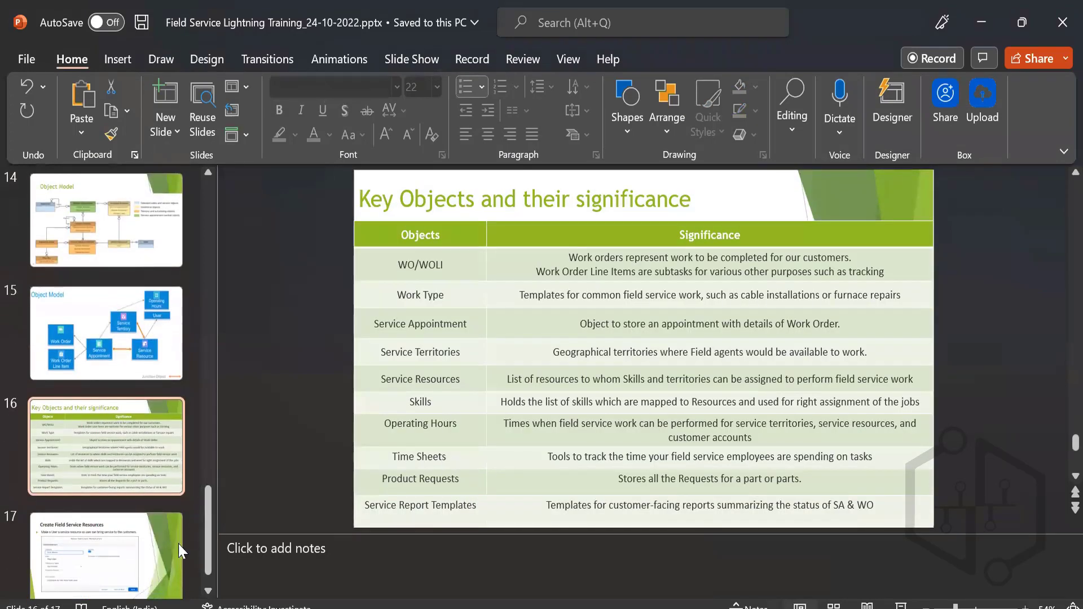
pyautogui.click(109, 339)
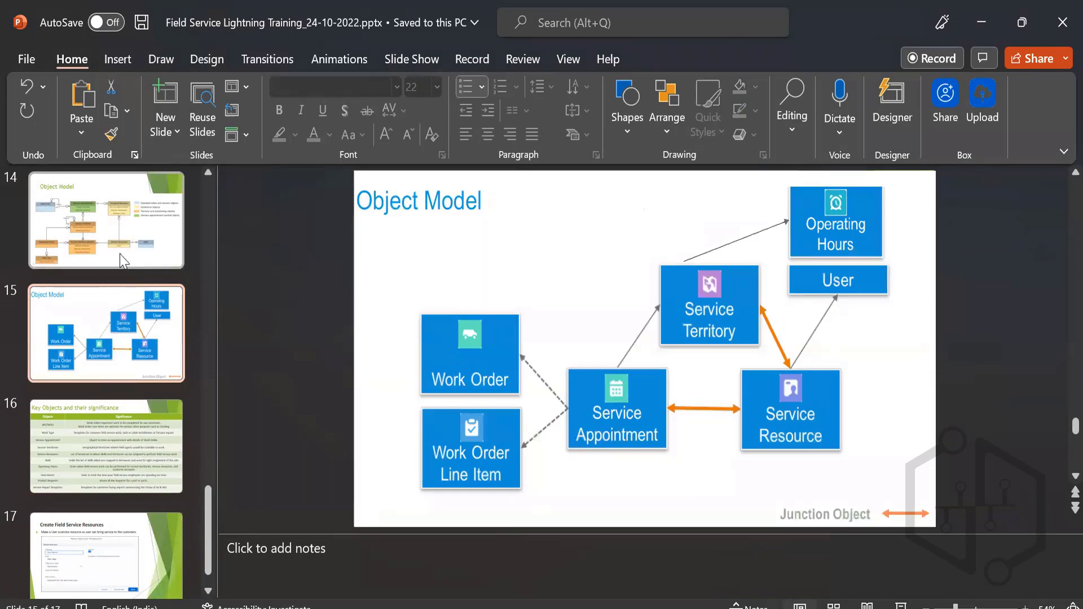
pyautogui.click(106, 220)
pyautogui.click(390, 490)
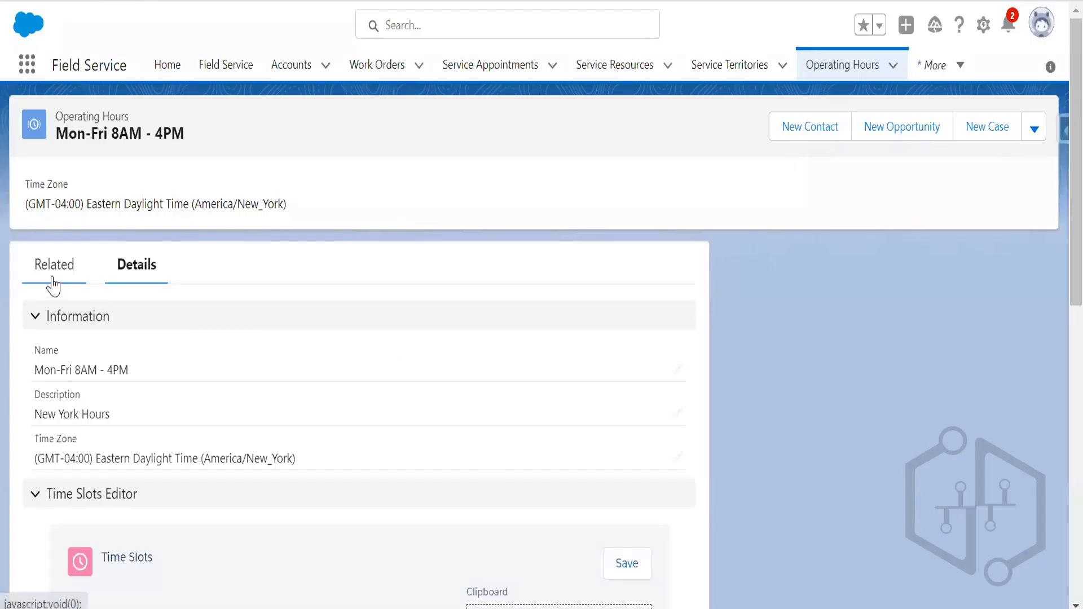
# - Return to Salesforce, start a new time slot for the Mon-Fri 8AM - 4PM operating hours and set its day of week to Monday
pyautogui.click(52, 282)
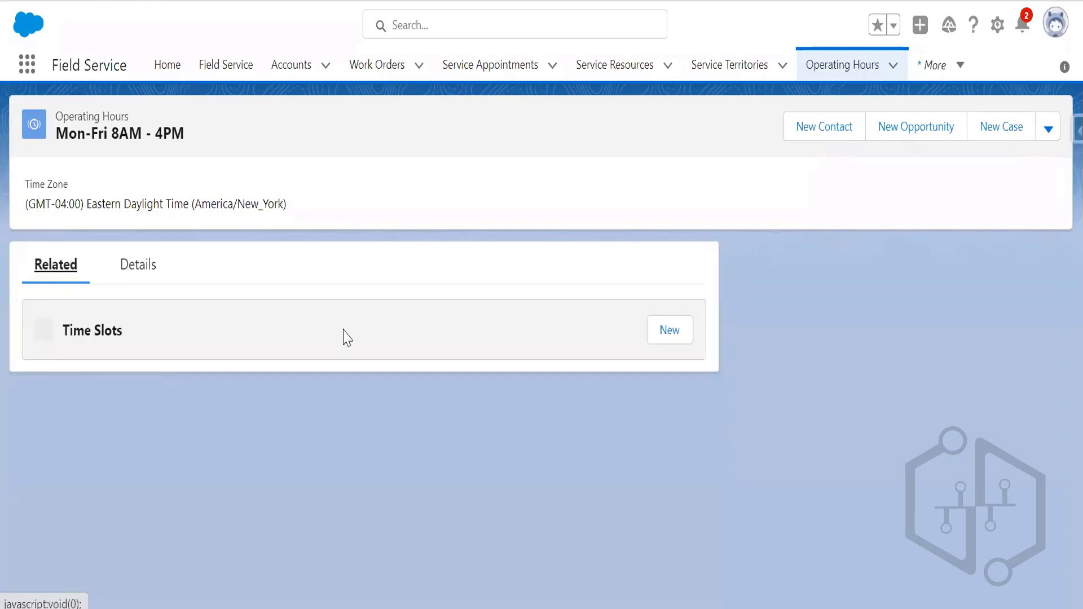
pyautogui.click(662, 336)
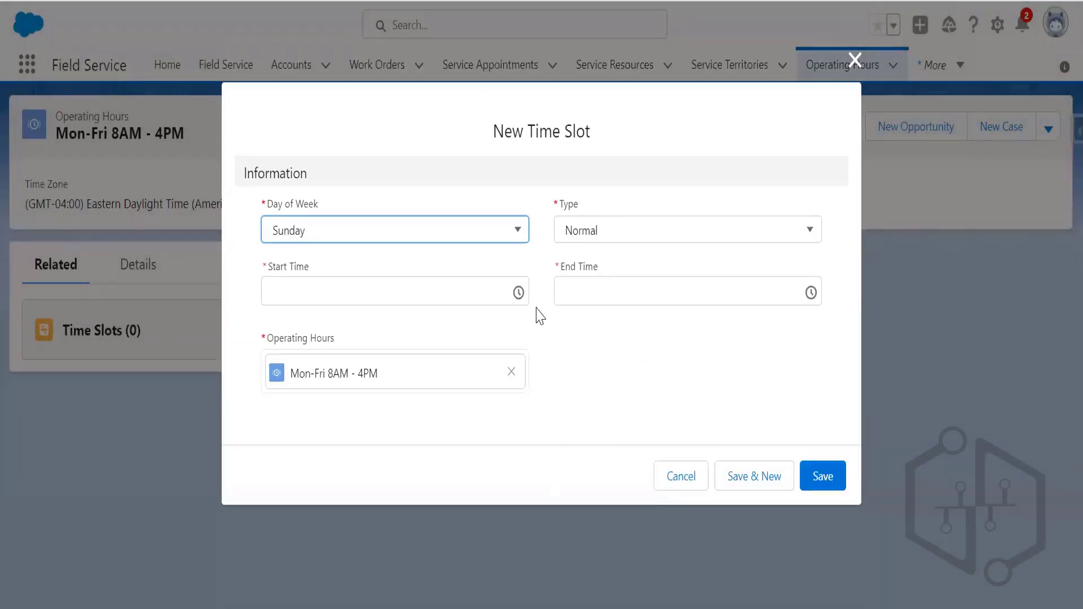
pyautogui.click(430, 234)
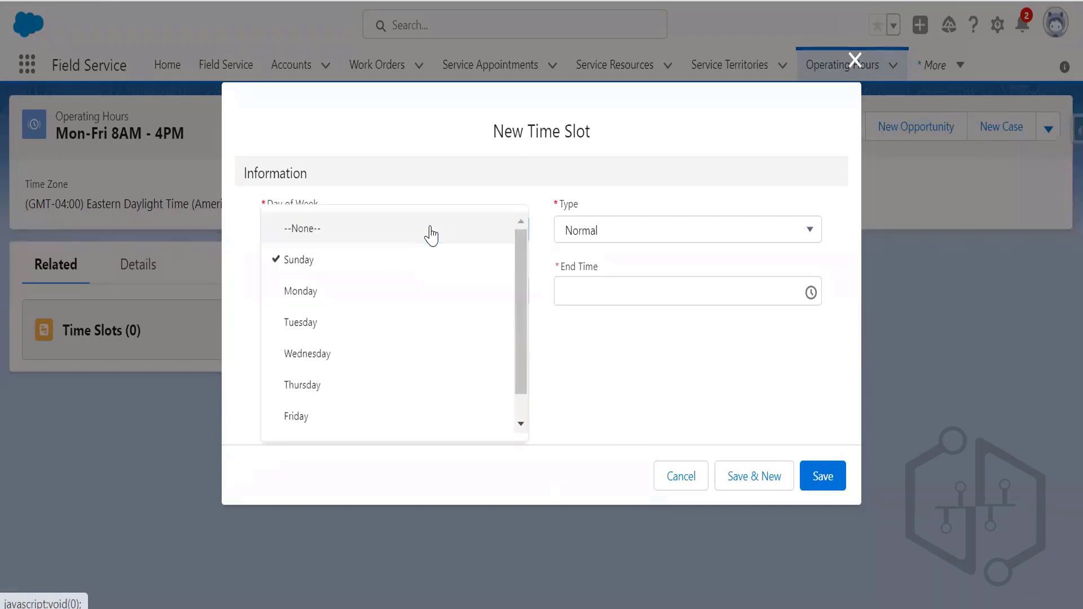
pyautogui.click(339, 292)
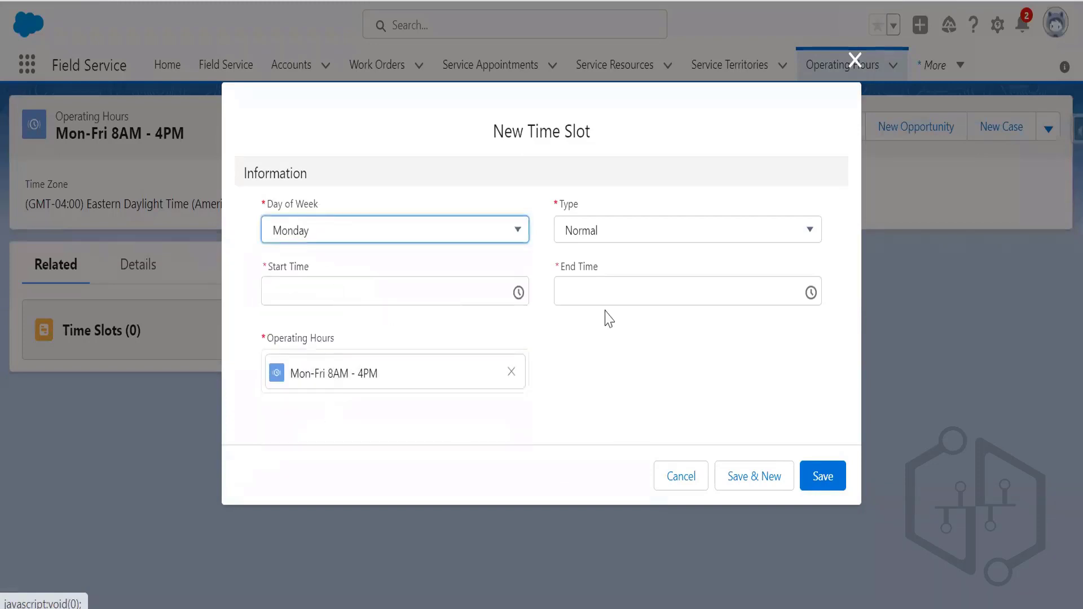
# - Set the Monday time slot's start time to 8:00 AM
pyautogui.click(519, 285)
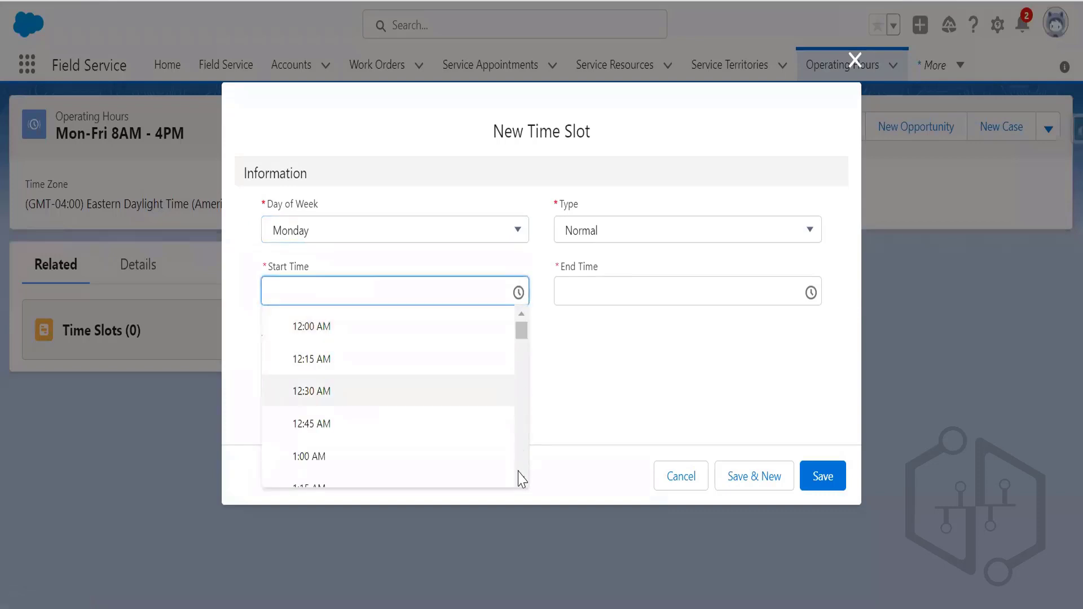
pyautogui.click(524, 479)
pyautogui.click(524, 479)
pyautogui.click(524, 478)
pyautogui.click(525, 479)
pyautogui.click(525, 478)
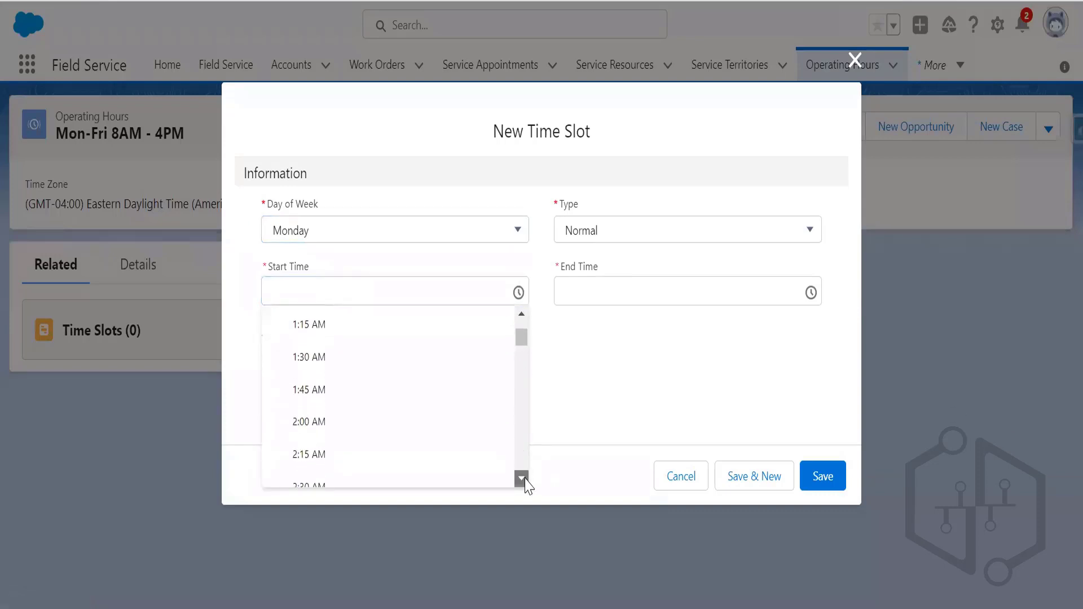
pyautogui.click(524, 479)
pyautogui.click(525, 479)
pyautogui.click(524, 478)
pyautogui.click(524, 479)
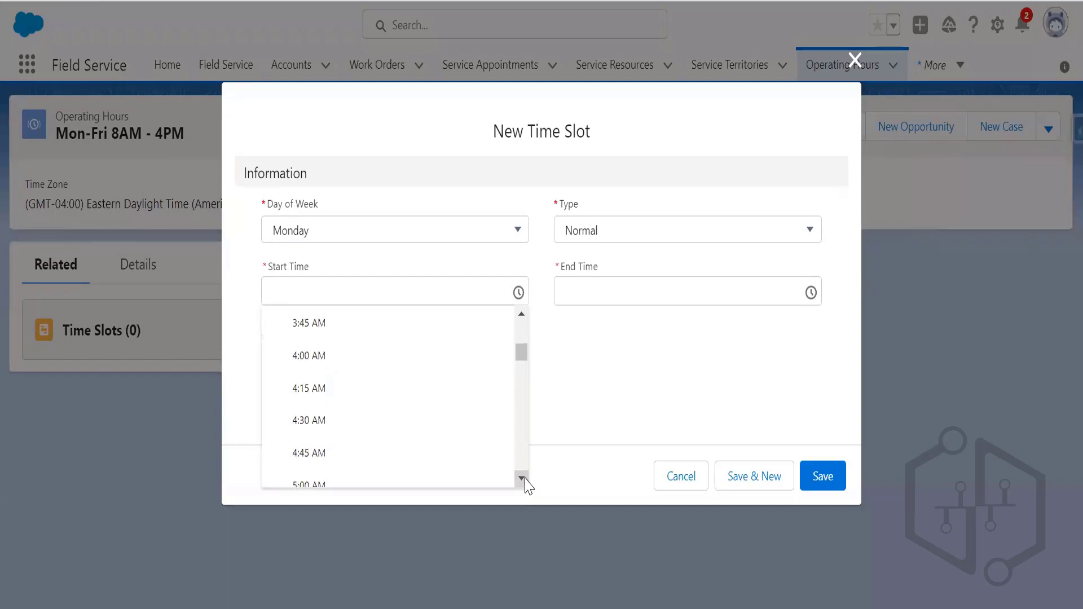
pyautogui.click(521, 479)
pyautogui.click(521, 478)
pyautogui.click(521, 479)
pyautogui.click(521, 479)
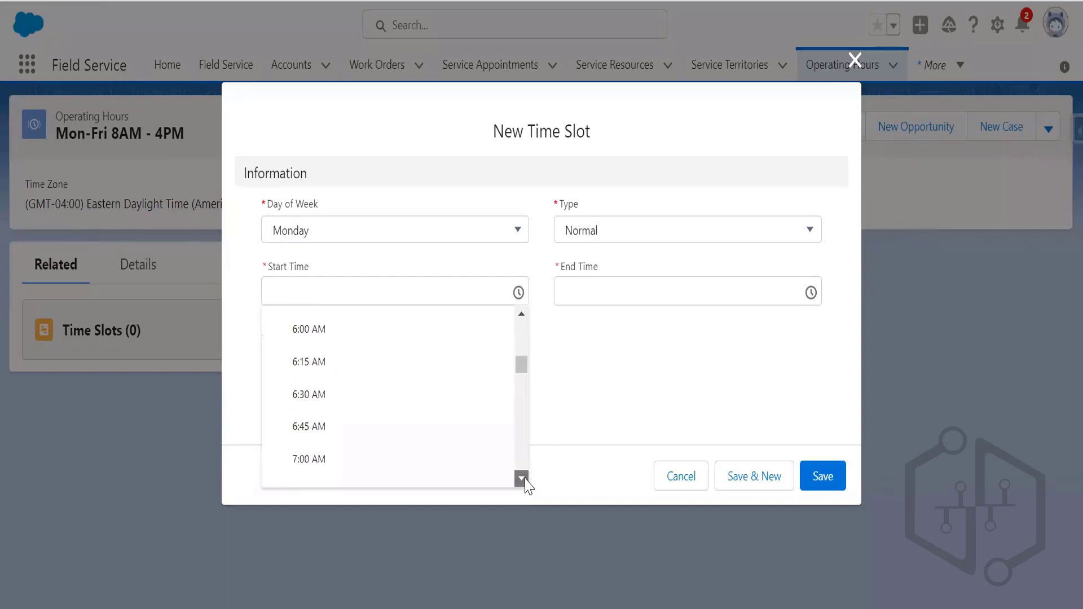
pyautogui.click(521, 479)
pyautogui.click(521, 478)
pyautogui.click(521, 478)
pyautogui.click(353, 433)
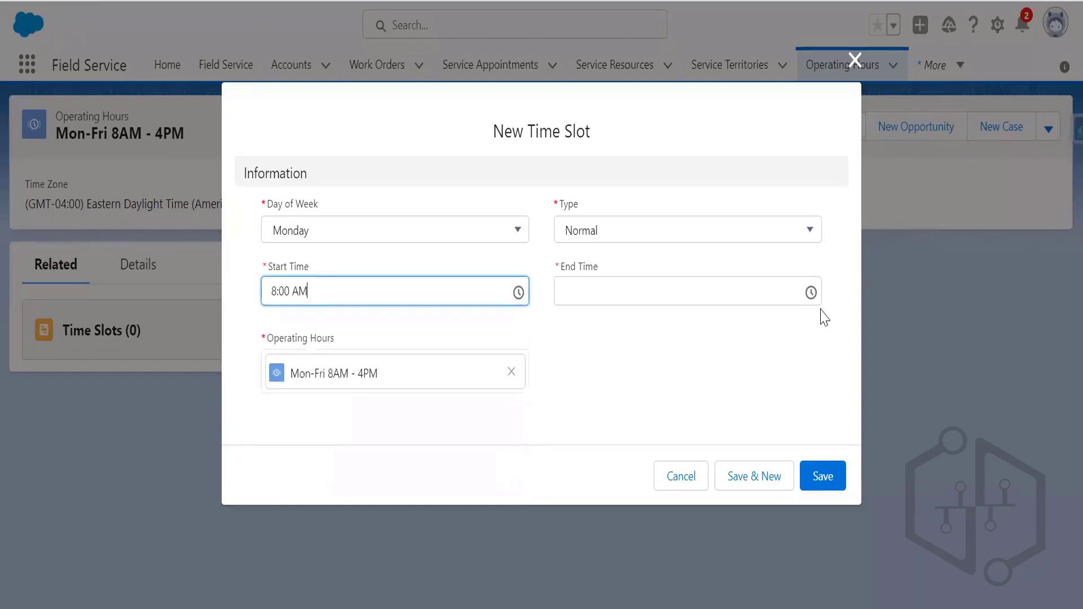
# - Set the Monday time slot's end time to 4:00 PM and save the time slot
pyautogui.click(814, 292)
pyautogui.scroll(-5, 699, 435)
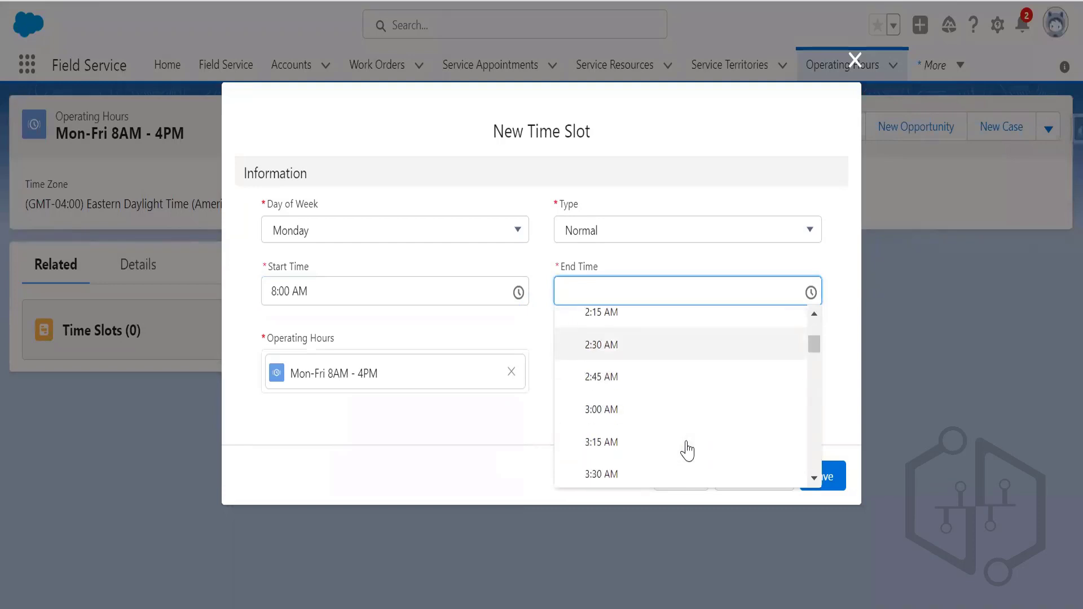
pyautogui.scroll(-4, 686, 450)
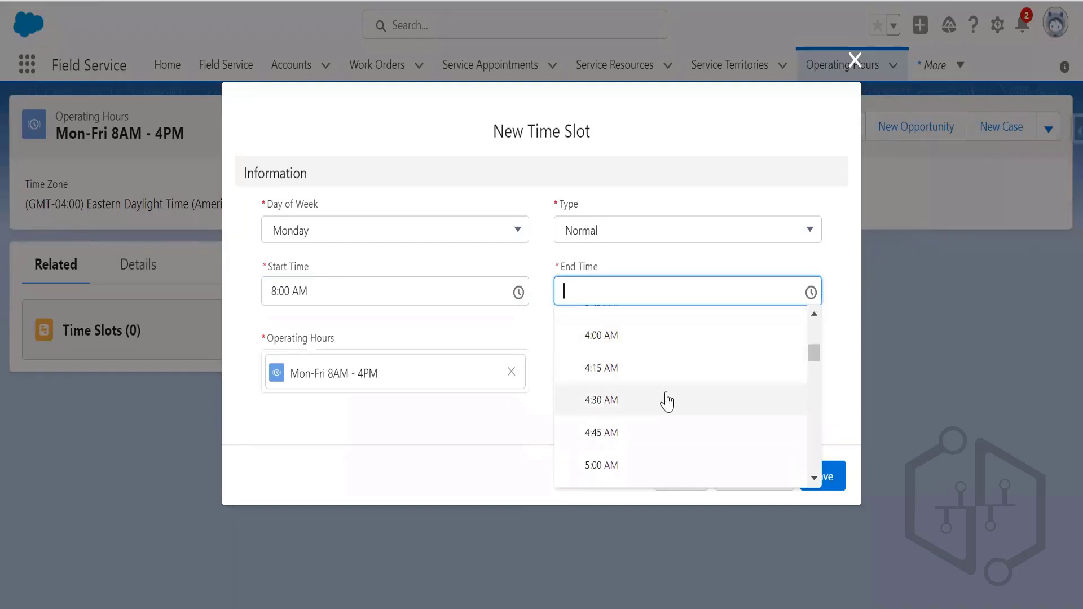
pyautogui.scroll(-5, 675, 440)
pyautogui.scroll(-5, 677, 443)
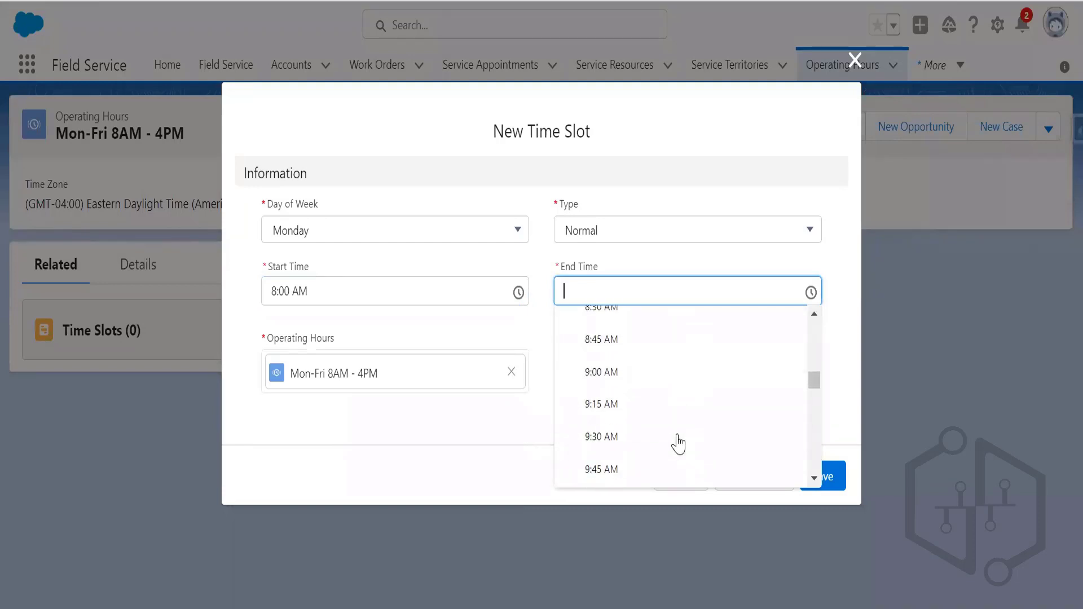
pyautogui.scroll(-4, 678, 444)
pyautogui.scroll(-2, 678, 444)
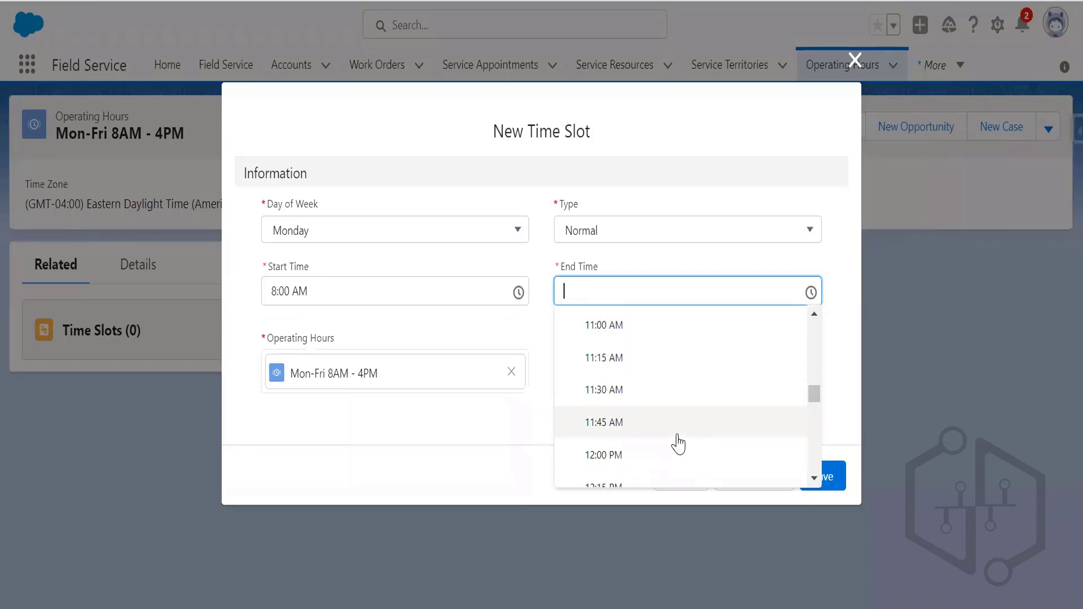
pyautogui.scroll(-5, 678, 444)
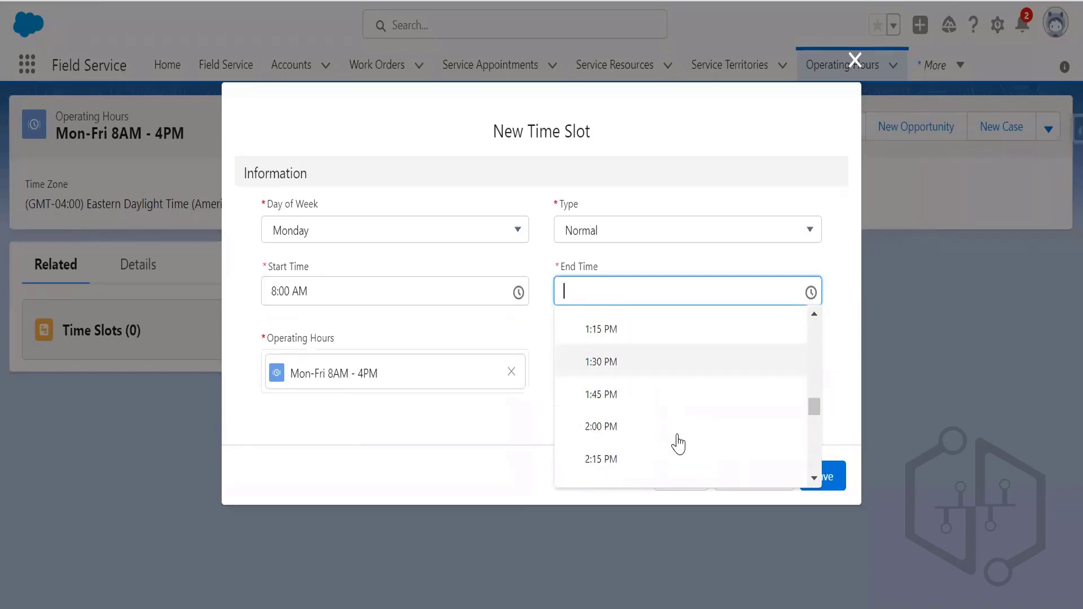
pyautogui.scroll(-2, 678, 444)
pyautogui.scroll(-2, 678, 444)
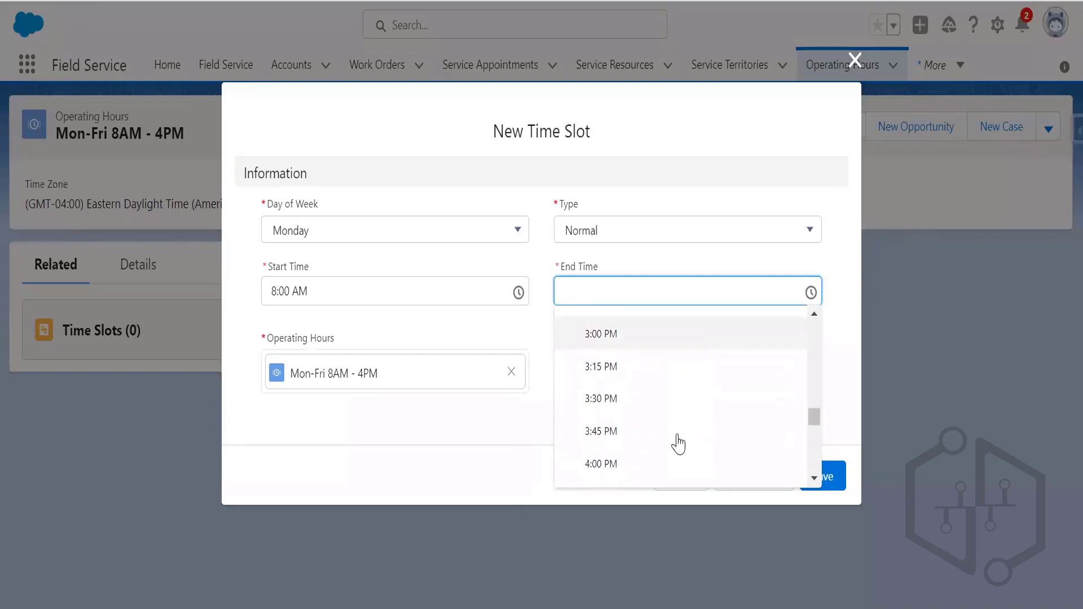
pyautogui.click(605, 464)
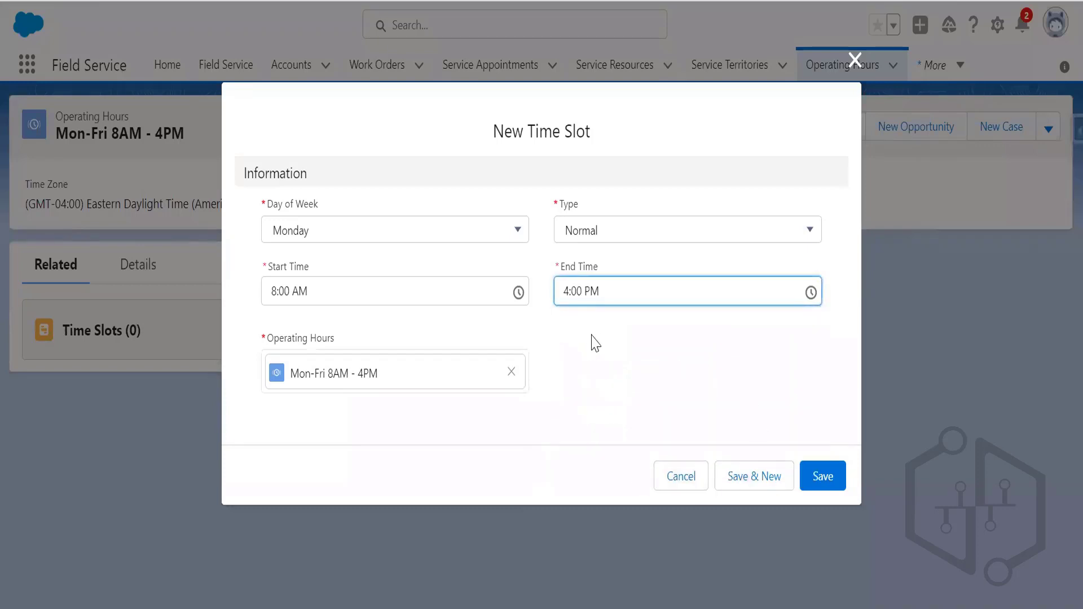
pyautogui.click(830, 481)
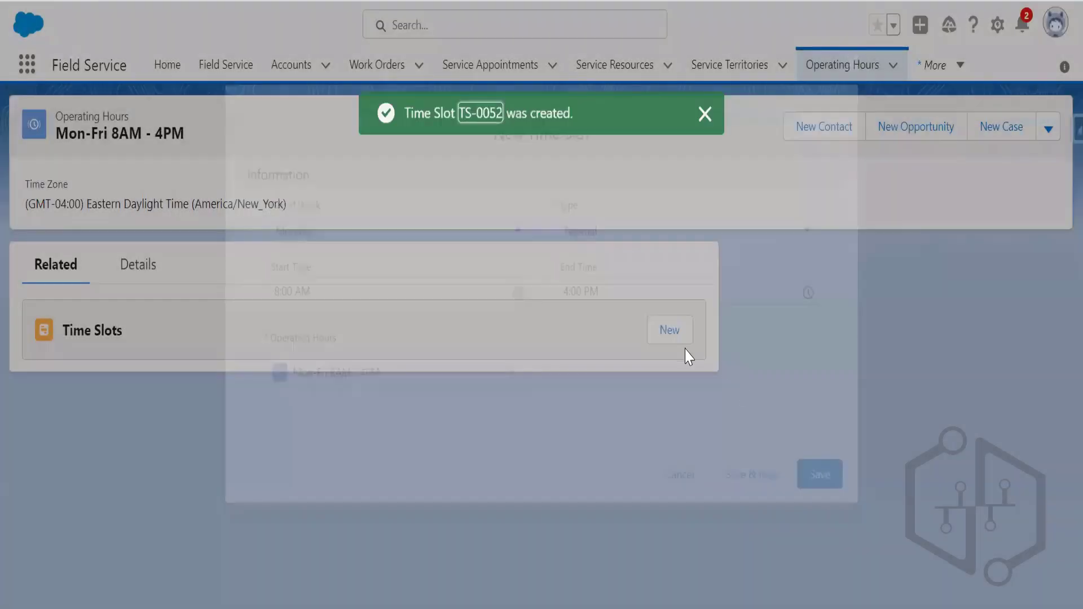
# - Start another time slot for the Mon-Fri 8AM - 4PM operating hours, with day Tuesday and start time 8:00 AM
pyautogui.click(669, 332)
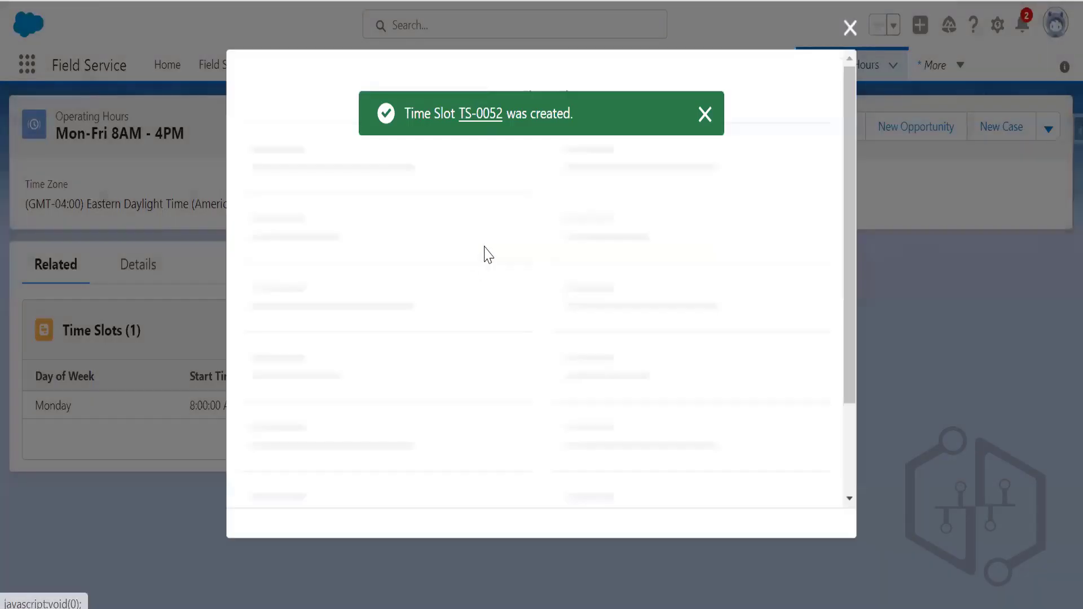
pyautogui.click(484, 239)
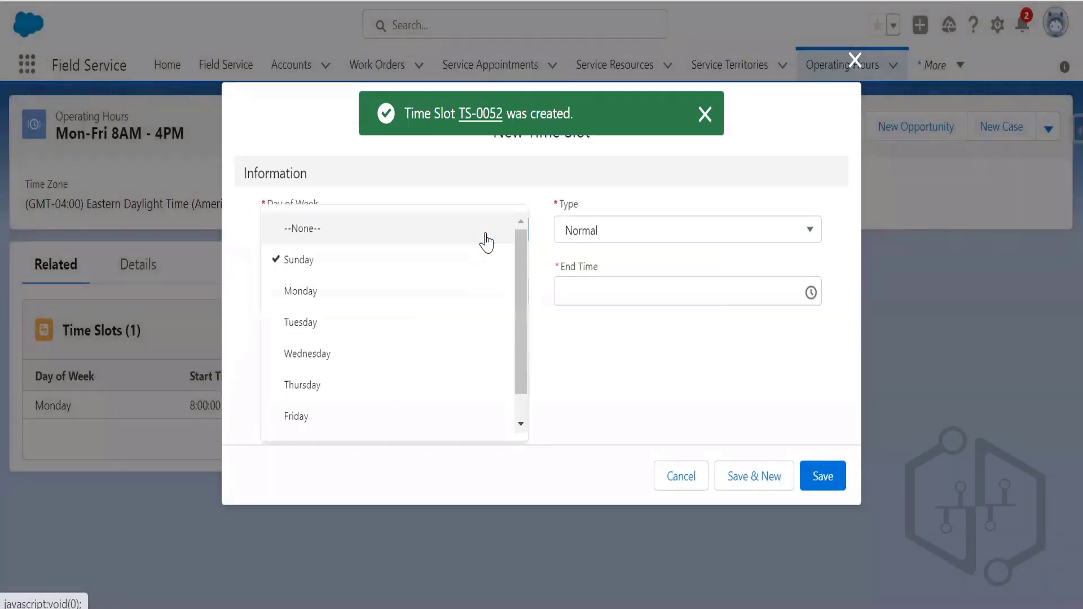
pyautogui.click(373, 333)
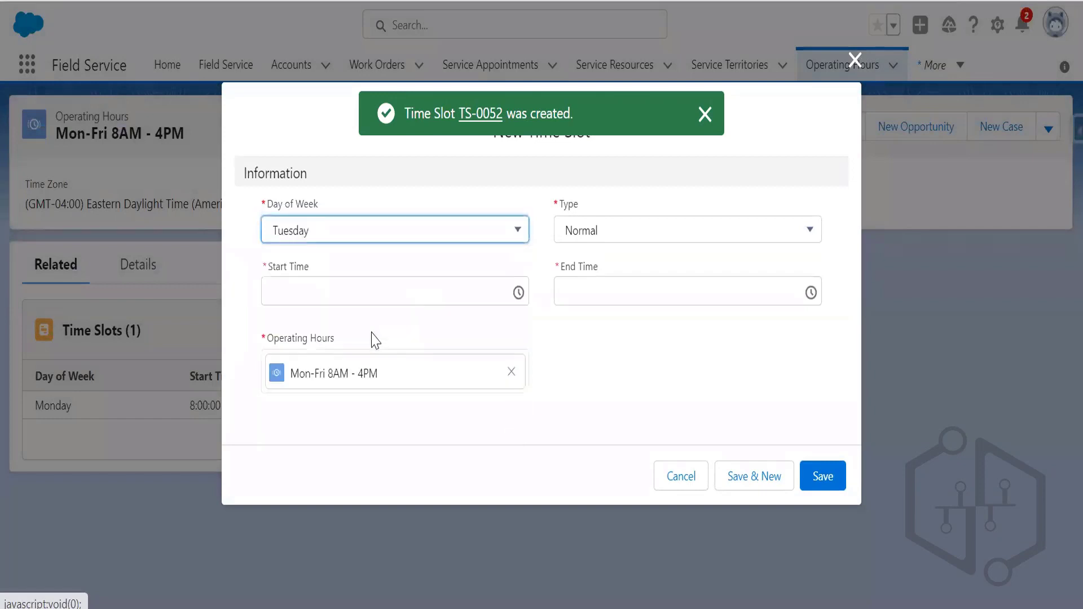
pyautogui.click(517, 292)
pyautogui.scroll(-5, 458, 424)
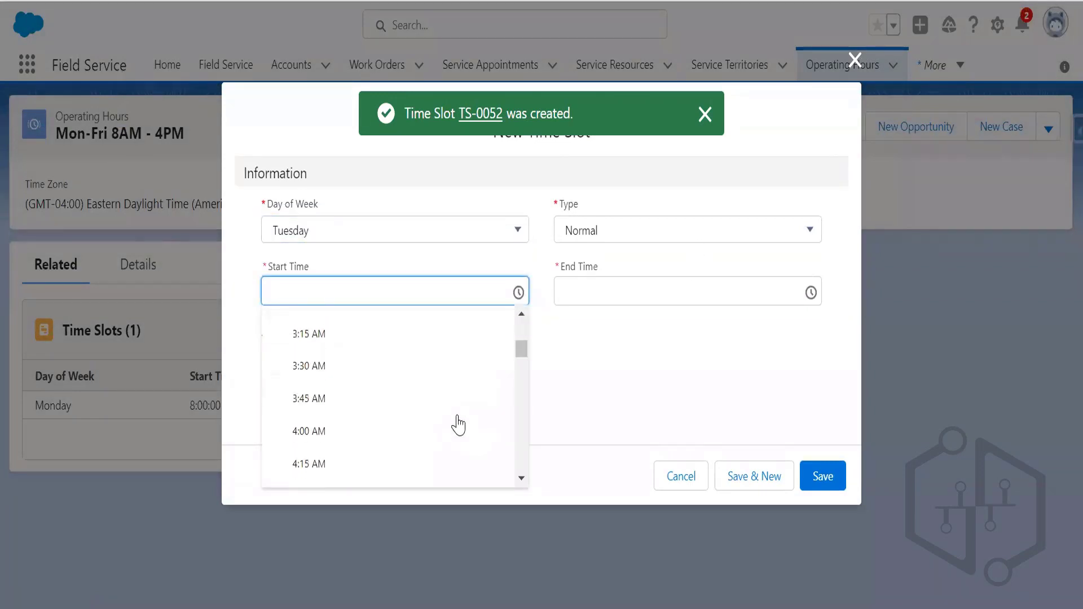
pyautogui.scroll(-10, 458, 424)
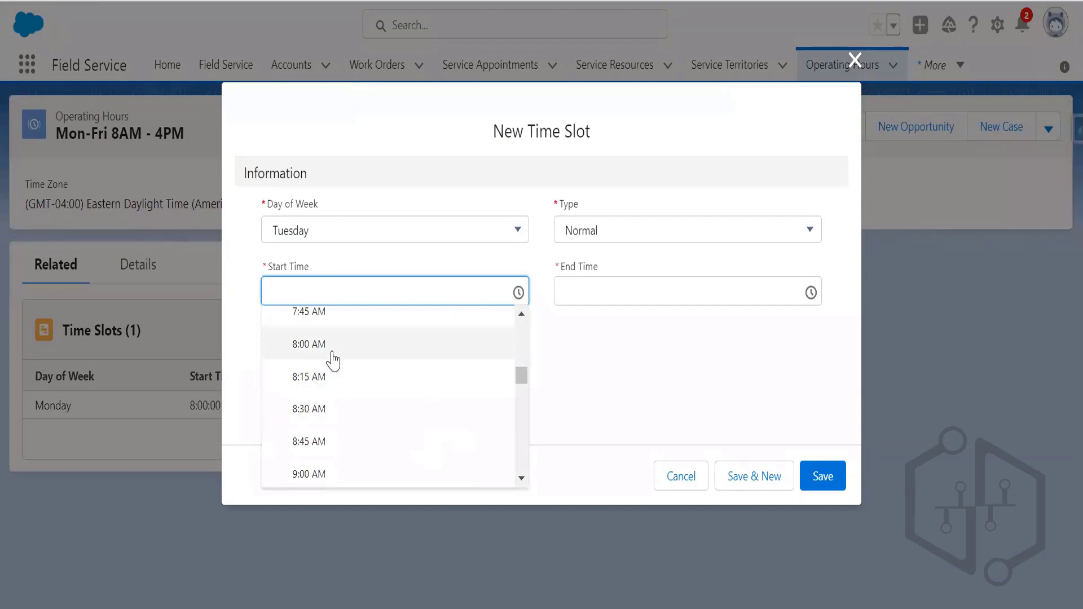
pyautogui.click(309, 345)
# - Set the Tuesday slot's end time to 4:00 PM, then save it and open another new time slot
pyautogui.click(643, 285)
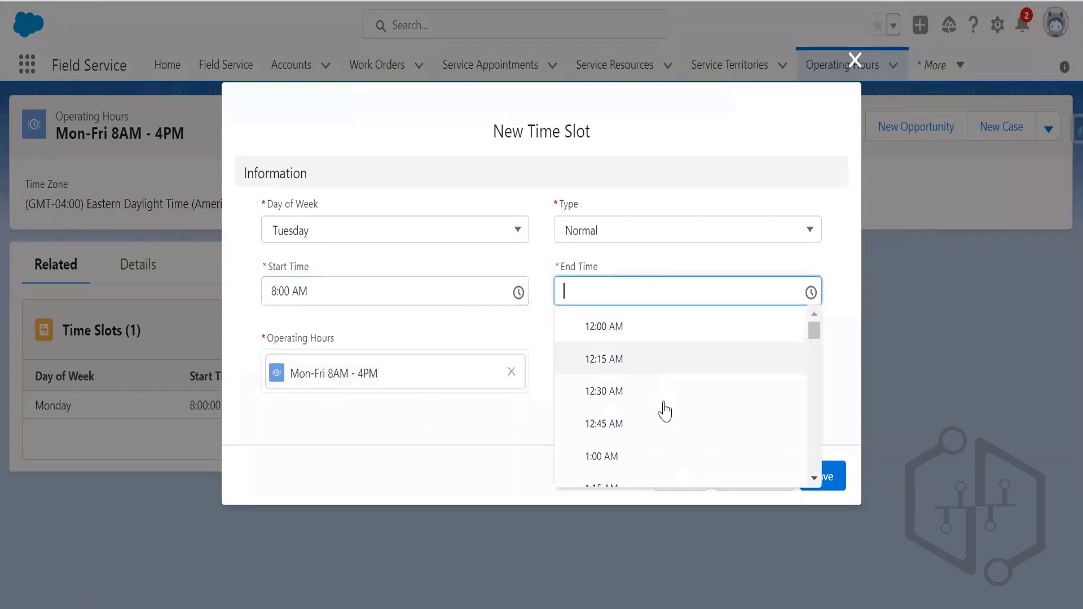
pyautogui.scroll(-20, 673, 435)
pyautogui.scroll(-5, 675, 445)
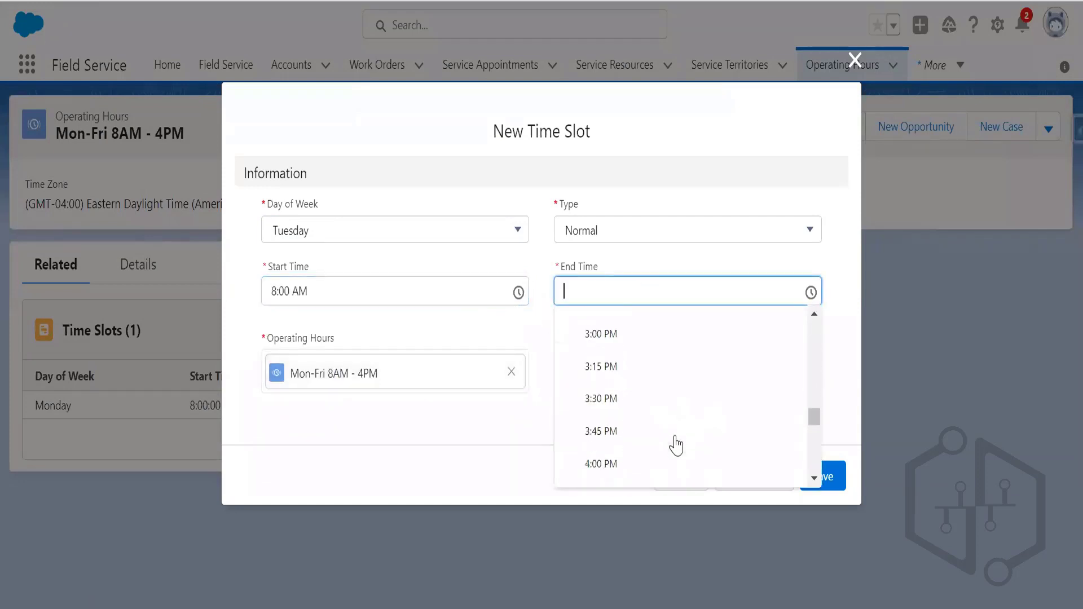
pyautogui.click(648, 462)
pyautogui.click(744, 476)
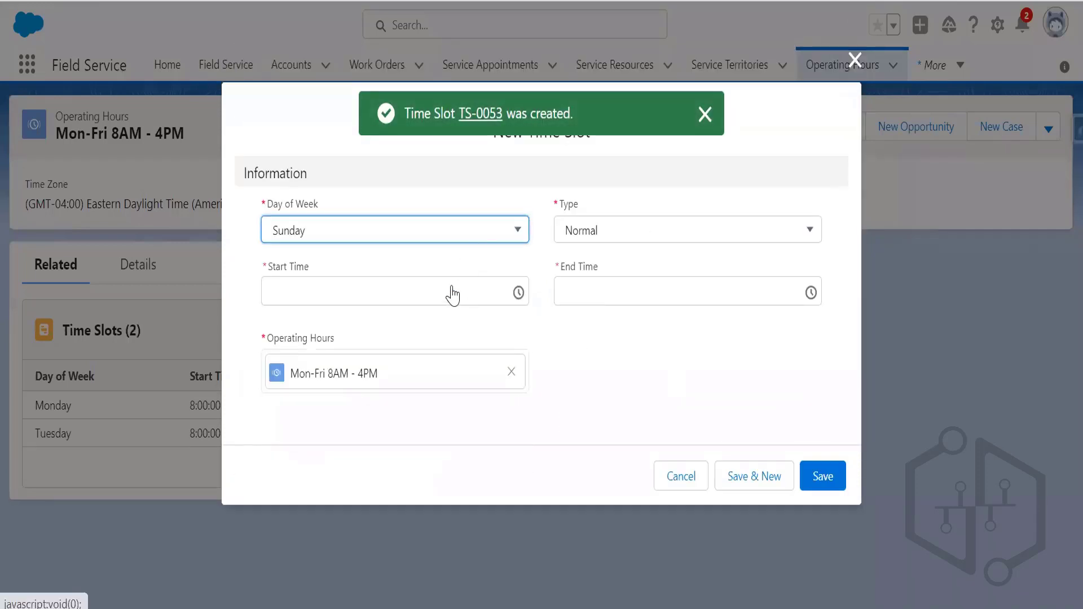
# - Set the new time slot's day of week to Wednesday and its start time to 8:00 AM
pyautogui.click(446, 230)
pyautogui.click(369, 354)
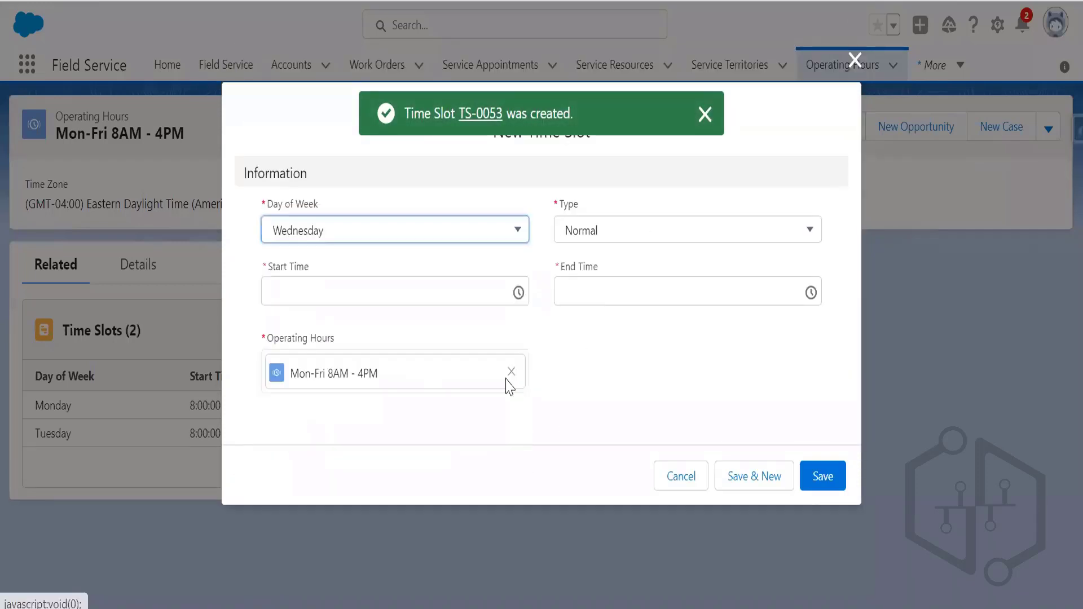
pyautogui.click(456, 289)
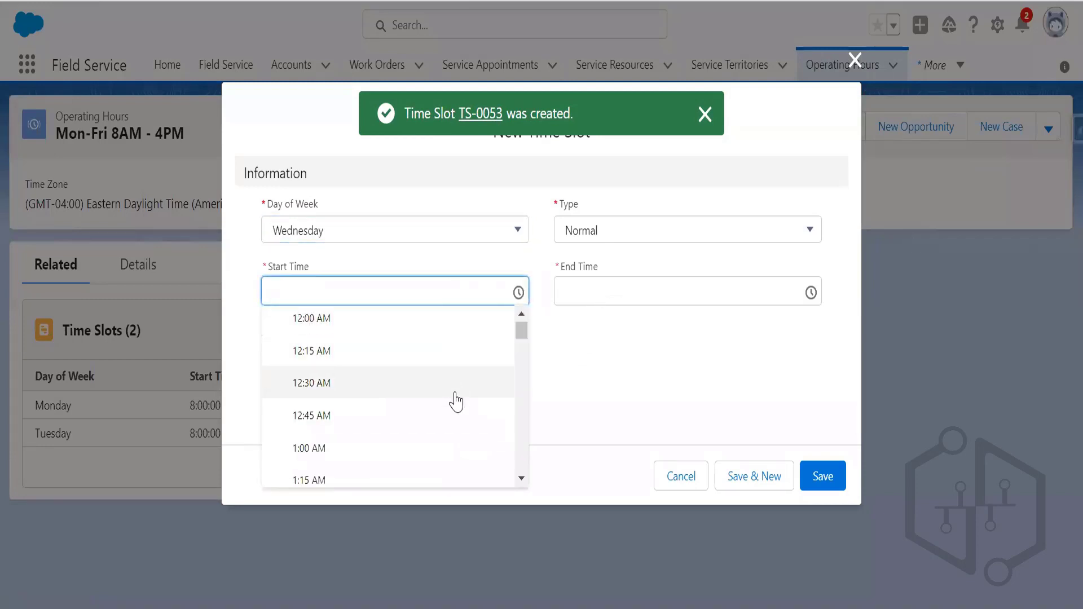
pyautogui.scroll(-6, 444, 406)
pyautogui.scroll(-10, 446, 410)
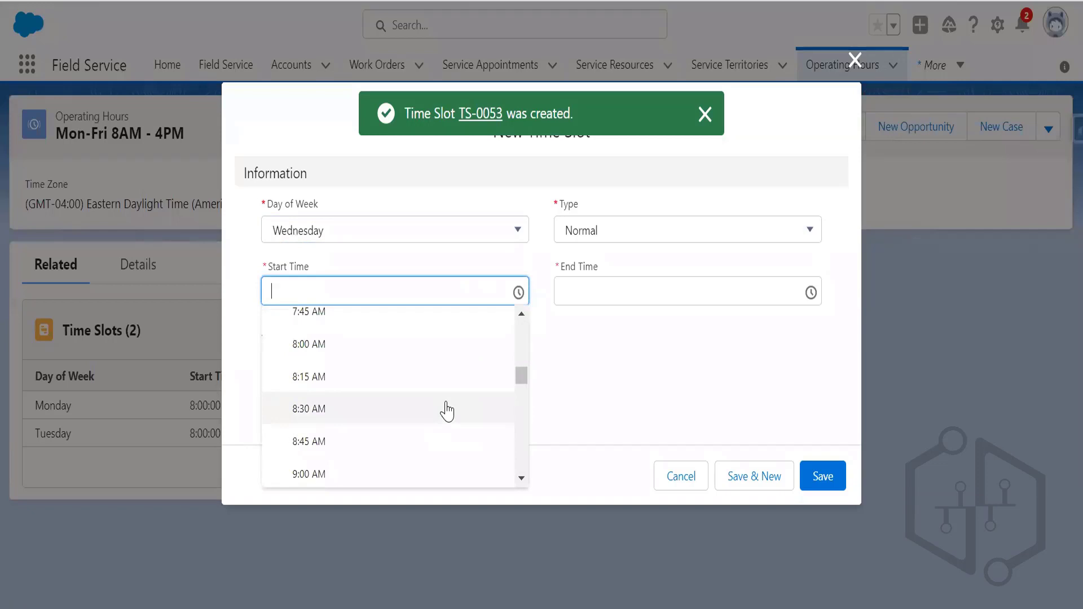
pyautogui.click(403, 346)
# - Set the Wednesday slot's end time to 4:00 PM, then save it and open another new time slot
pyautogui.click(665, 298)
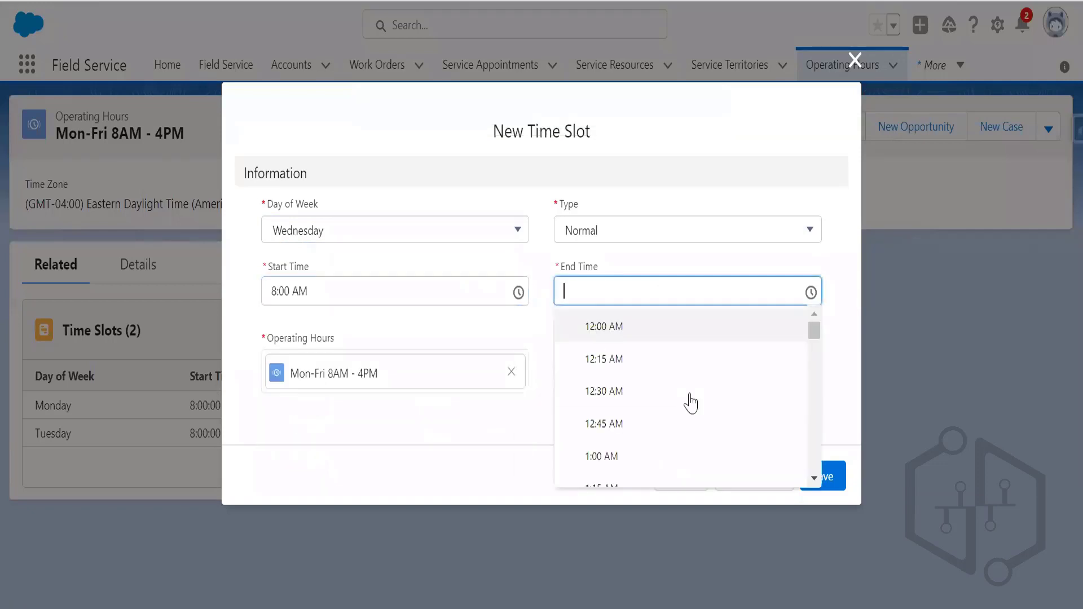
pyautogui.scroll(-10, 690, 403)
pyautogui.scroll(-3, 688, 451)
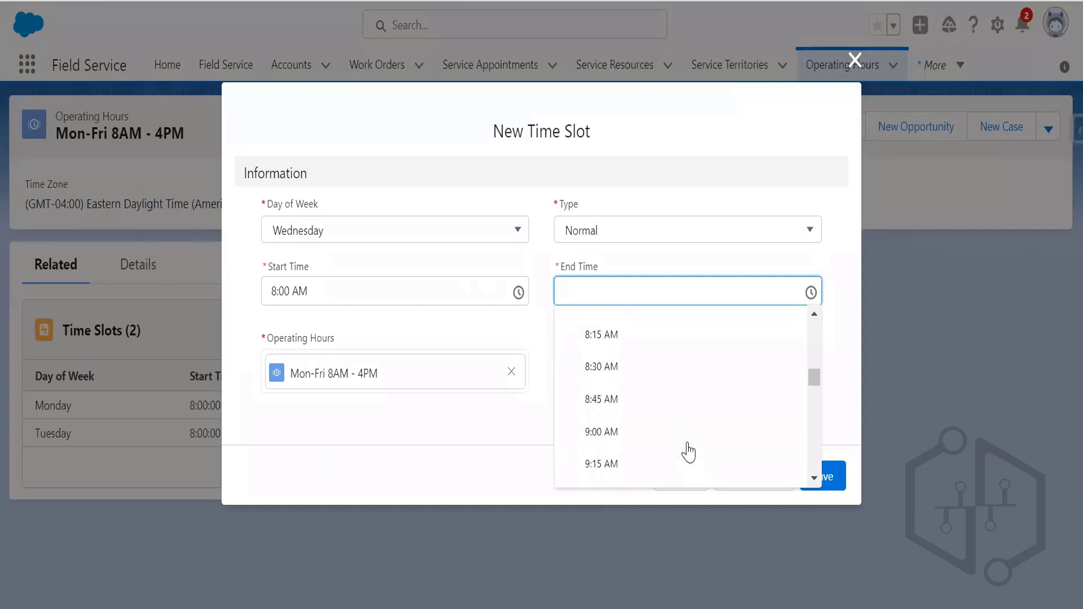
pyautogui.scroll(-10, 688, 451)
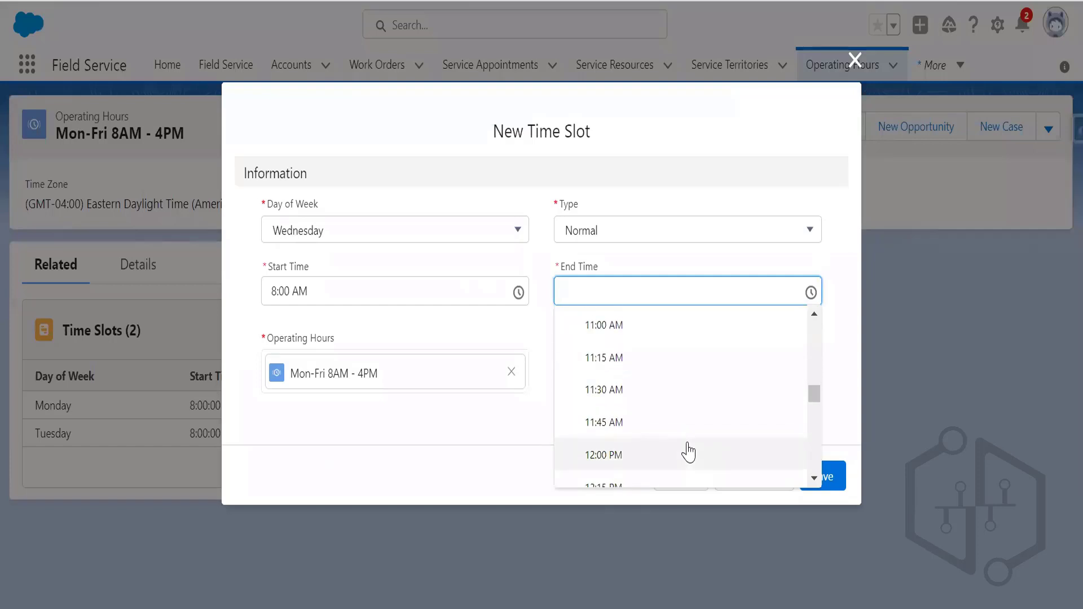
pyautogui.scroll(-8, 688, 451)
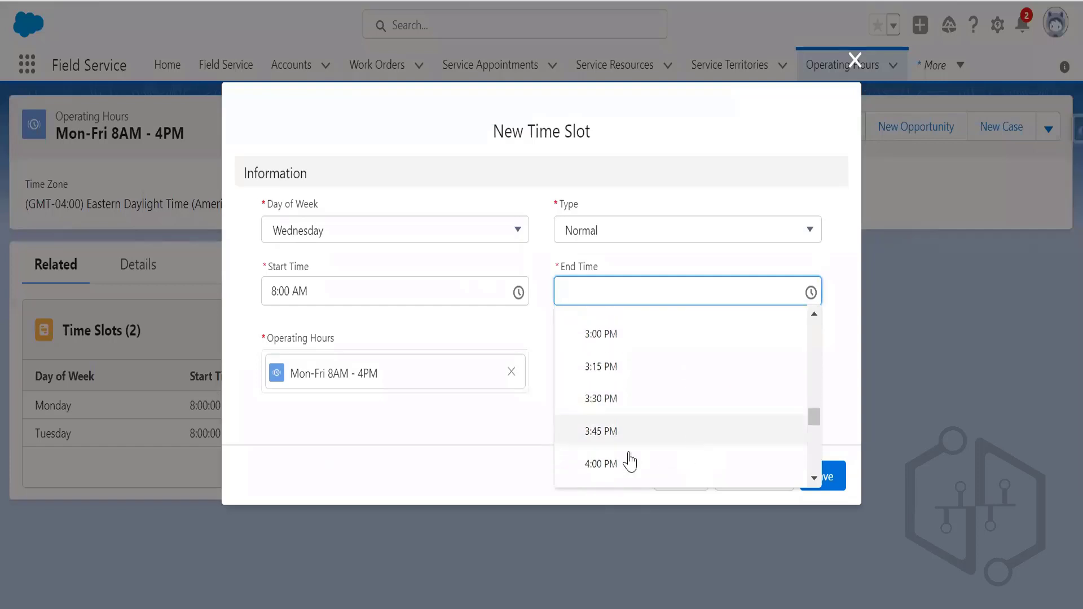
pyautogui.click(601, 463)
pyautogui.click(750, 475)
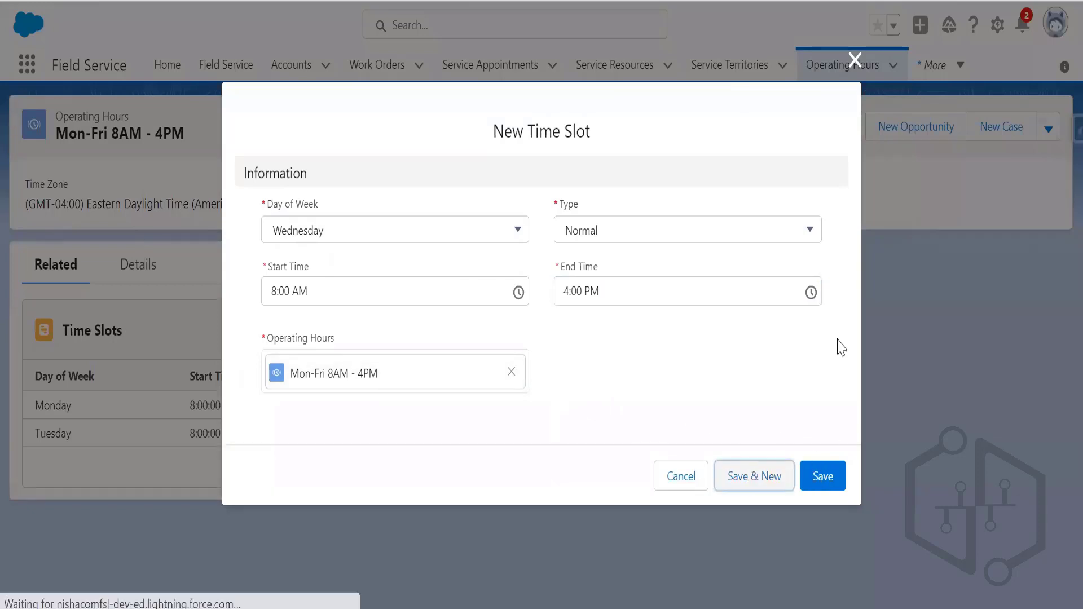
# - Set the new time slot's day of week to Thursday and its start time to 8:00 AM
pyautogui.click(427, 240)
pyautogui.click(400, 354)
pyautogui.click(410, 236)
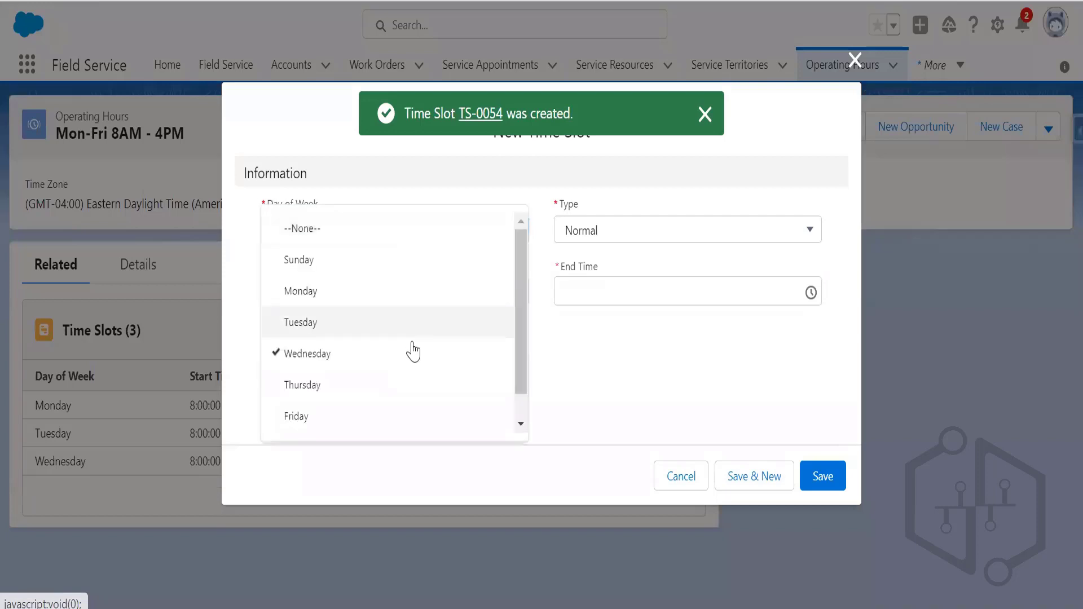
pyautogui.click(376, 388)
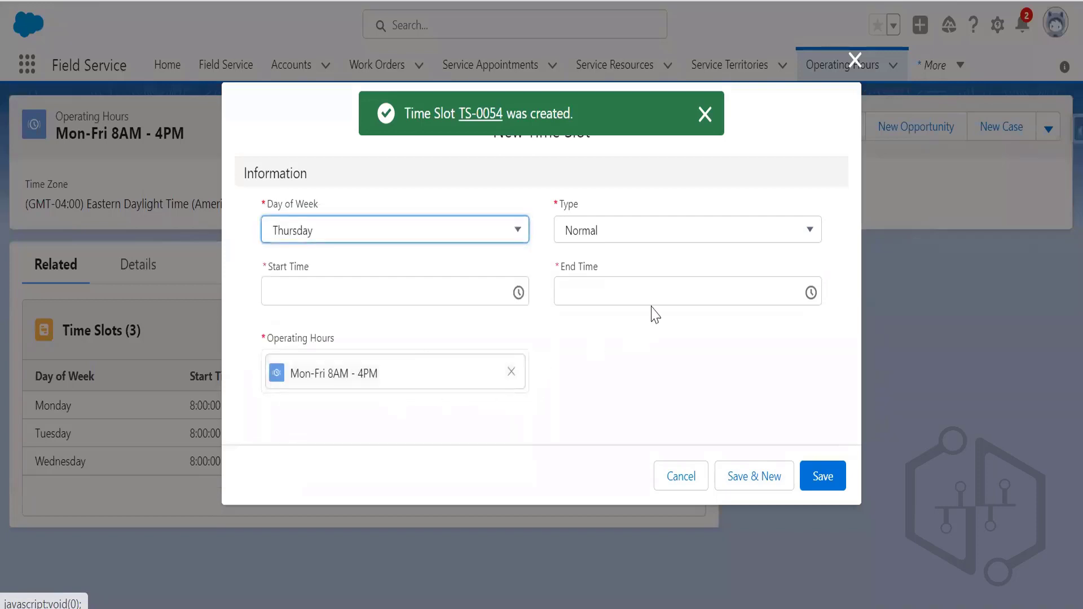
pyautogui.click(420, 294)
pyautogui.scroll(-10, 418, 413)
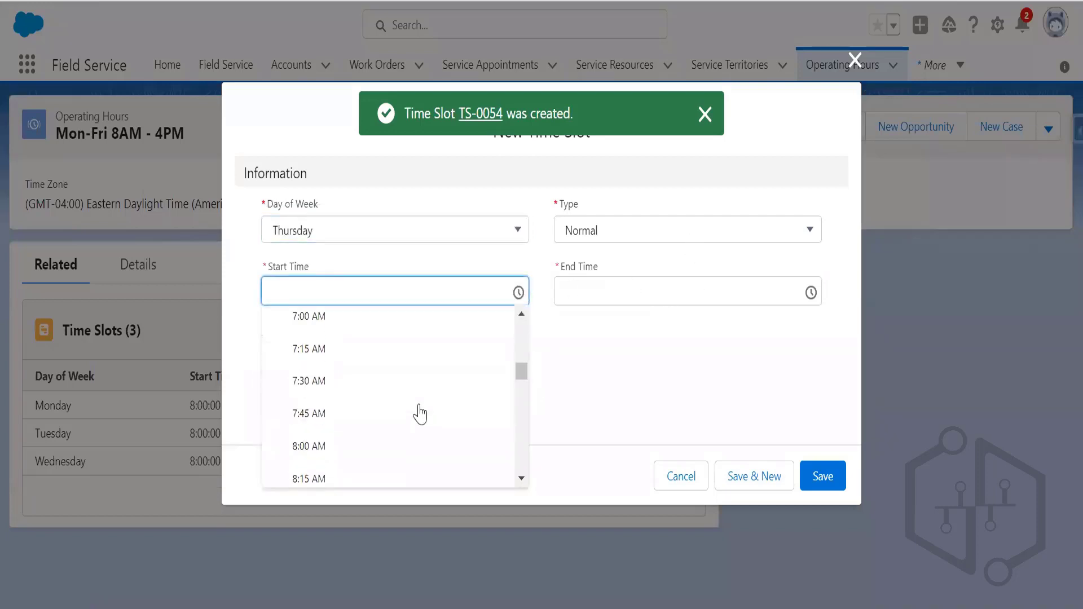
pyautogui.click(365, 446)
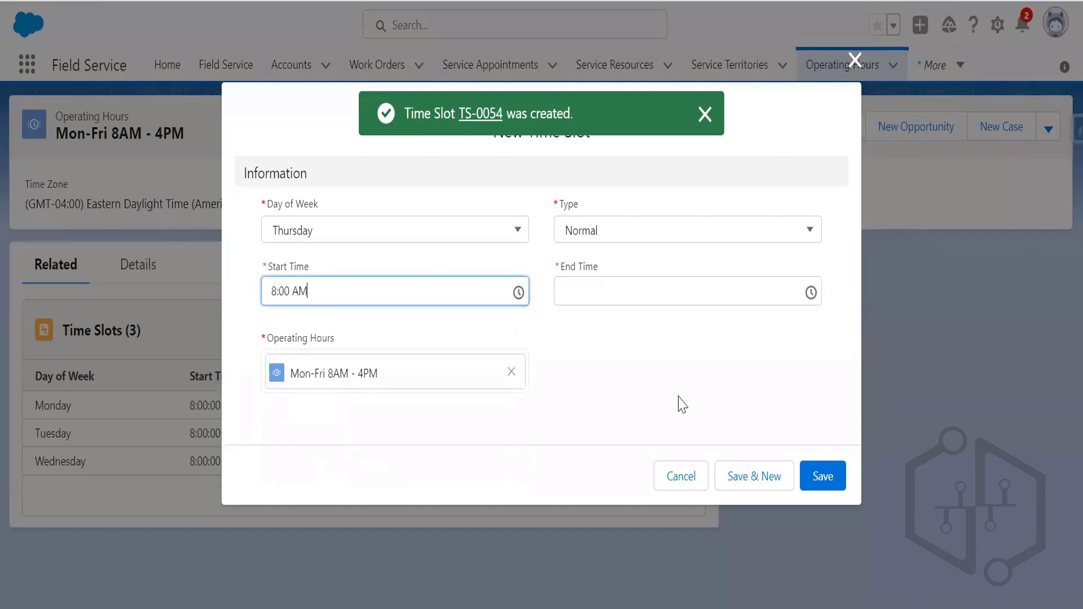
# - Set the Thursday slot's end time to 4:00 PM, then save it and open another new time slot
pyautogui.click(709, 293)
pyautogui.scroll(-10, 701, 418)
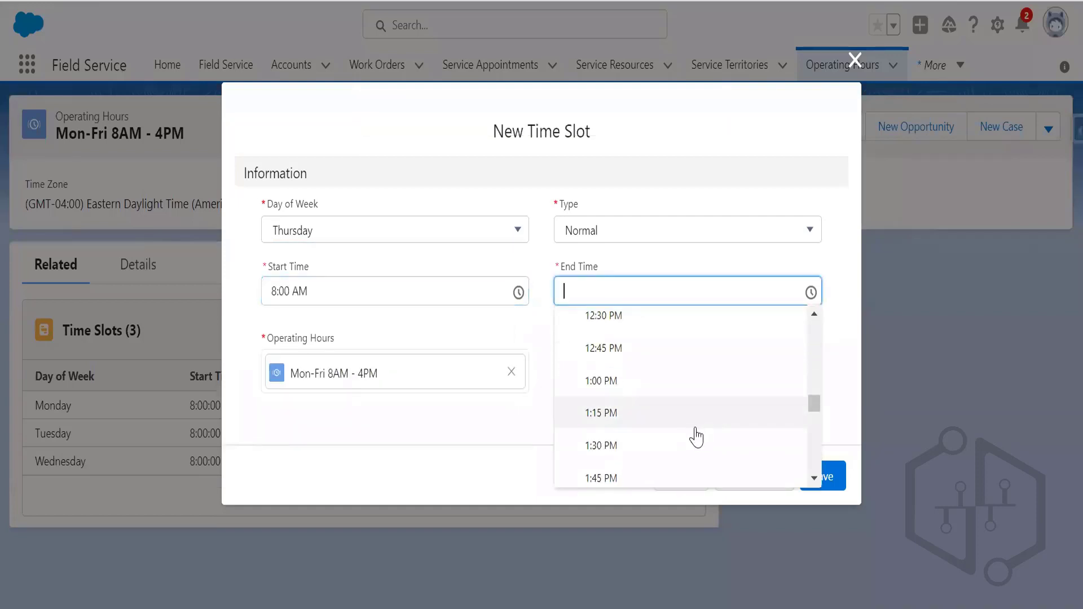
pyautogui.scroll(-4, 694, 437)
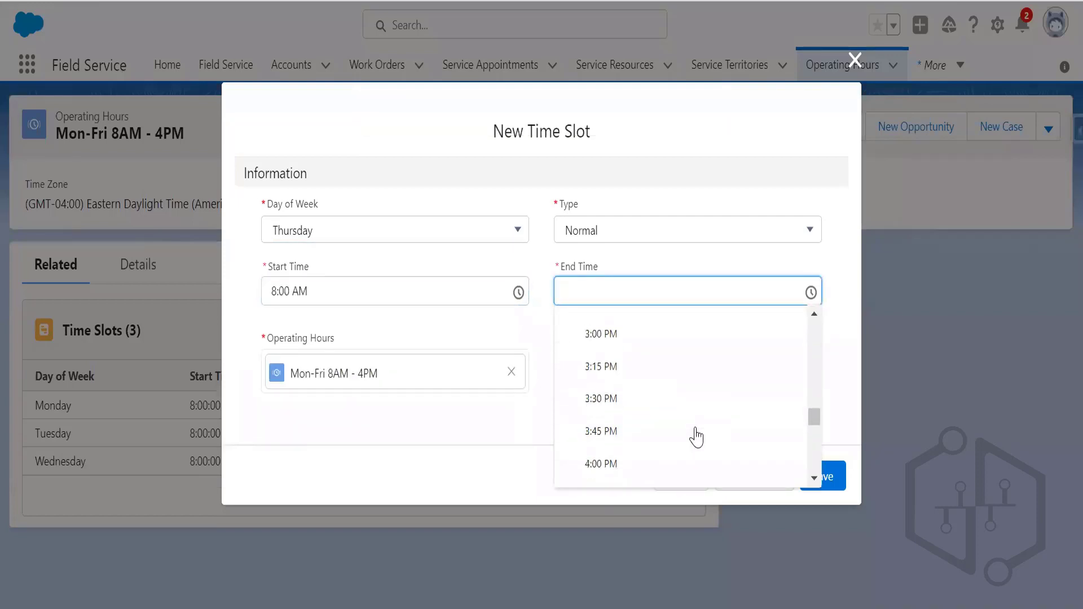
pyautogui.click(641, 464)
pyautogui.click(784, 480)
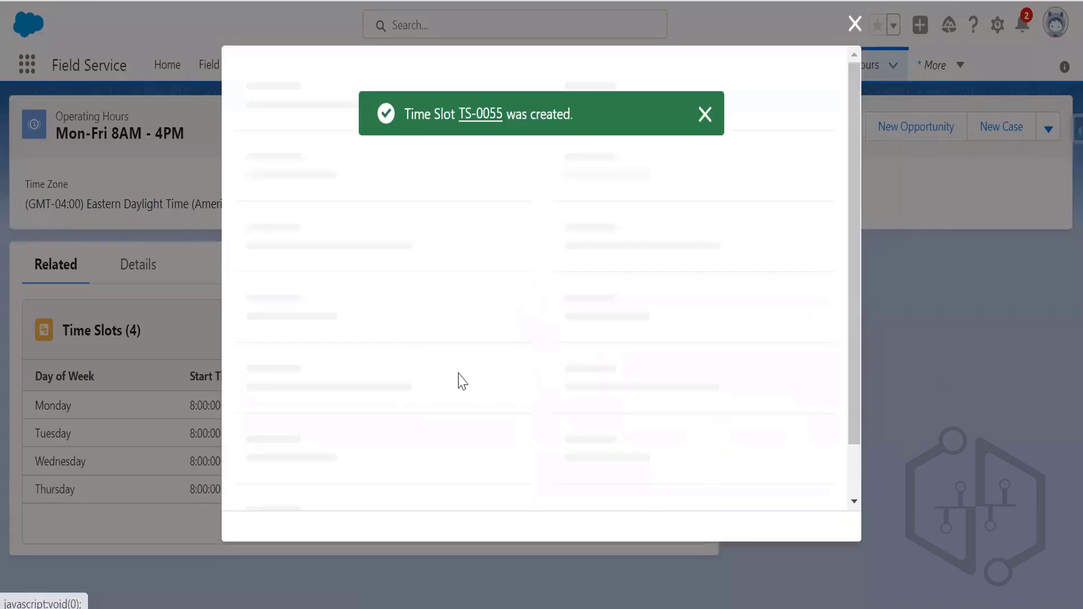
# - Set the new time slot's day of week to Friday and its start time to 8:30 AM
pyautogui.click(425, 235)
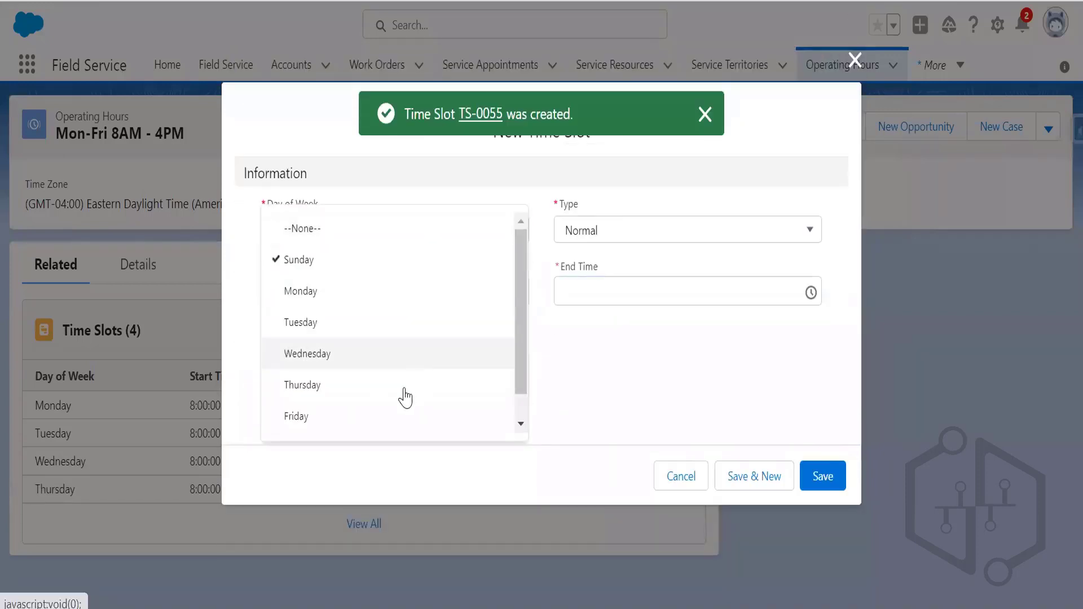
pyautogui.click(353, 422)
pyautogui.click(519, 294)
pyautogui.scroll(-9, 379, 440)
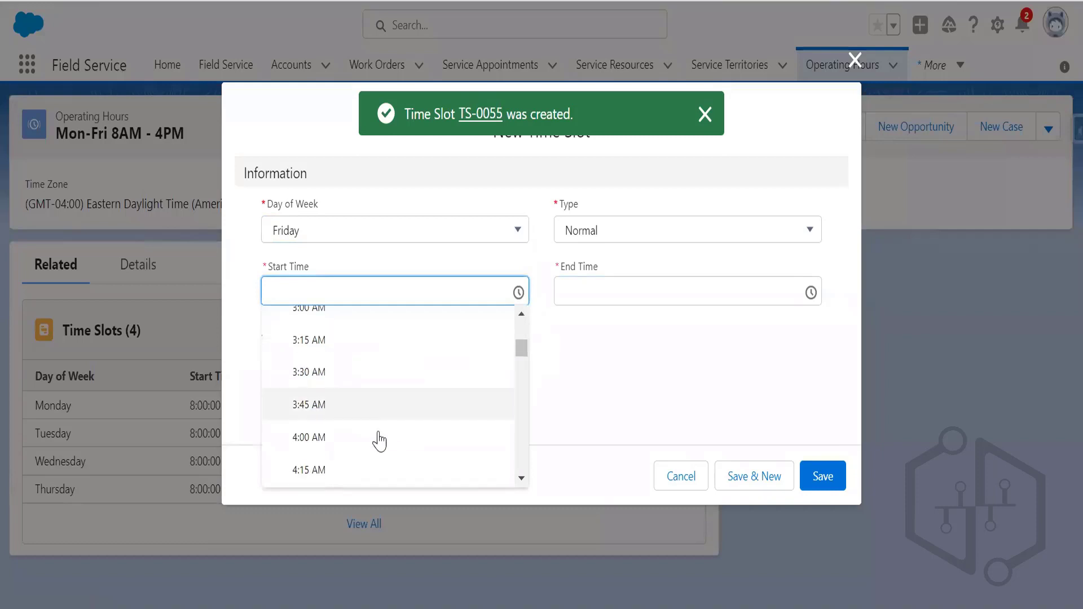
pyautogui.scroll(-5, 338, 460)
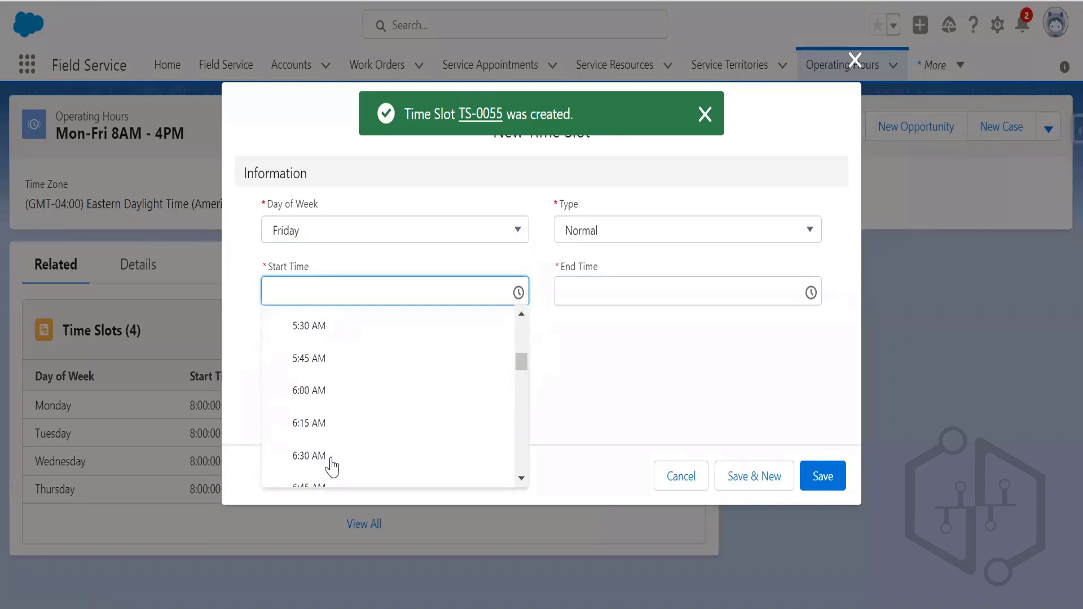
pyautogui.scroll(-3, 333, 468)
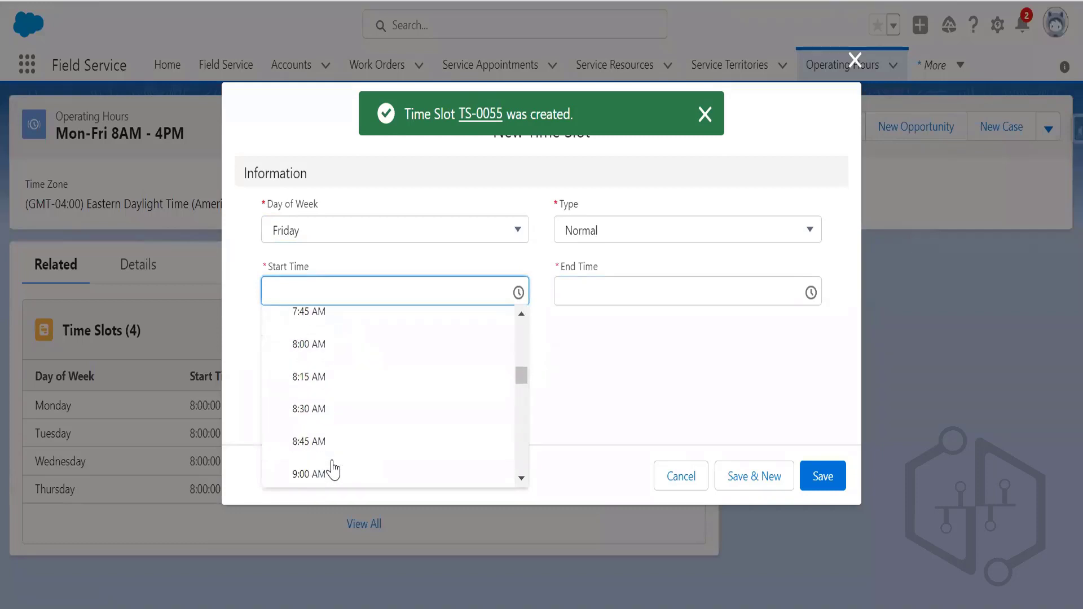
pyautogui.click(320, 408)
# - Set the Friday slot's end time to 4:00 PM and save the time slot
pyautogui.click(685, 285)
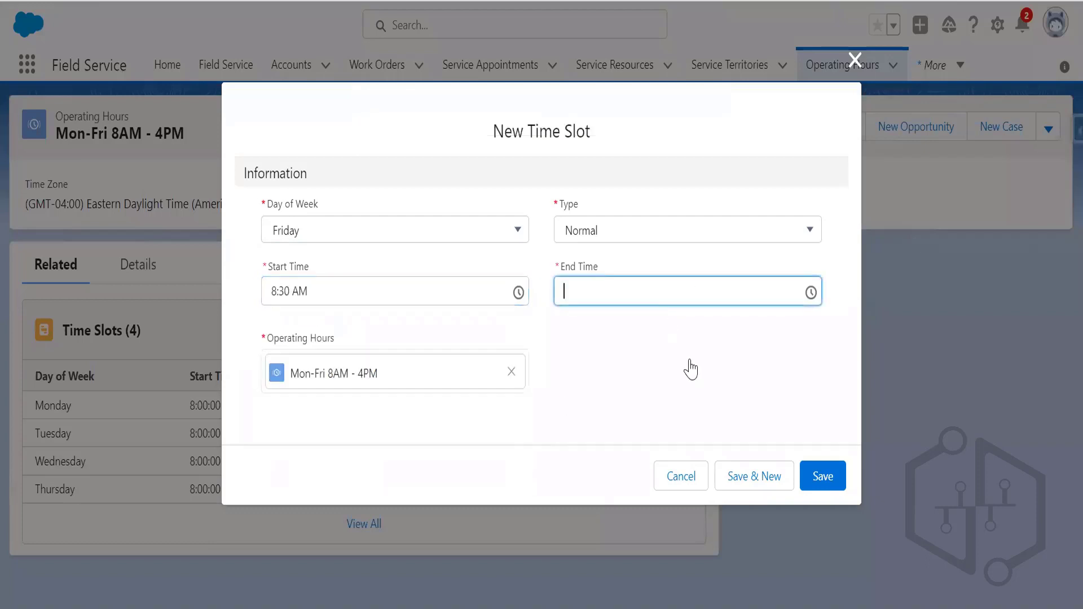
pyautogui.scroll(-7, 694, 429)
pyautogui.scroll(-7, 703, 449)
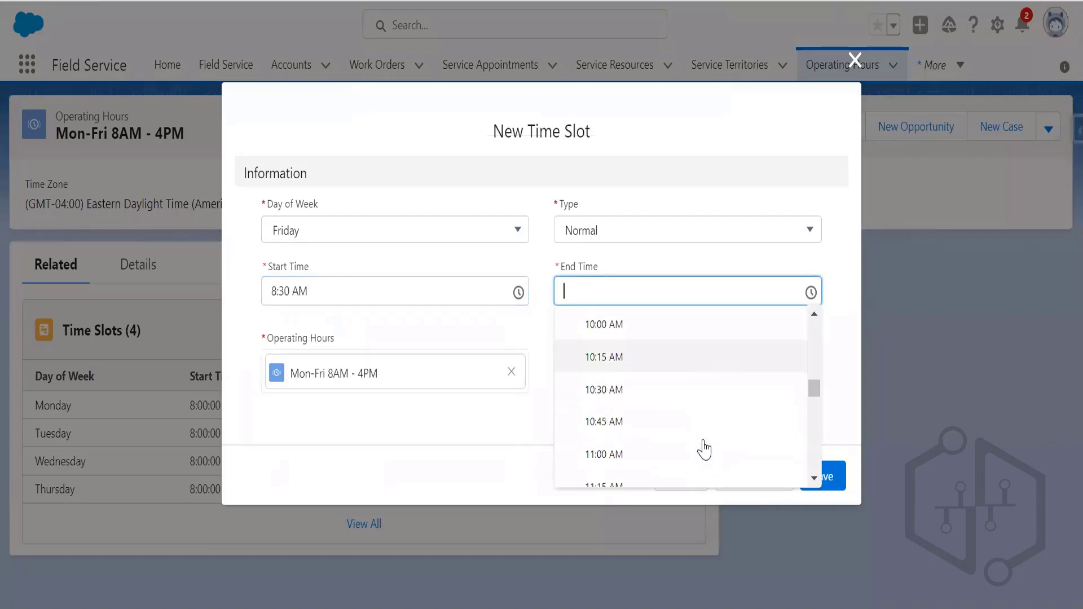
pyautogui.scroll(-3, 704, 450)
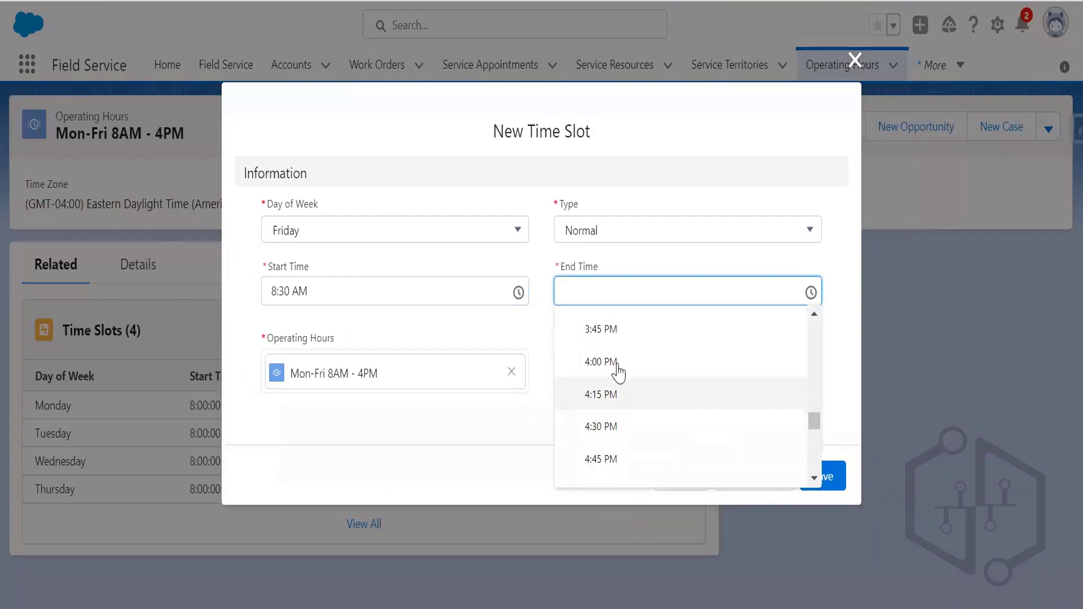
pyautogui.click(618, 363)
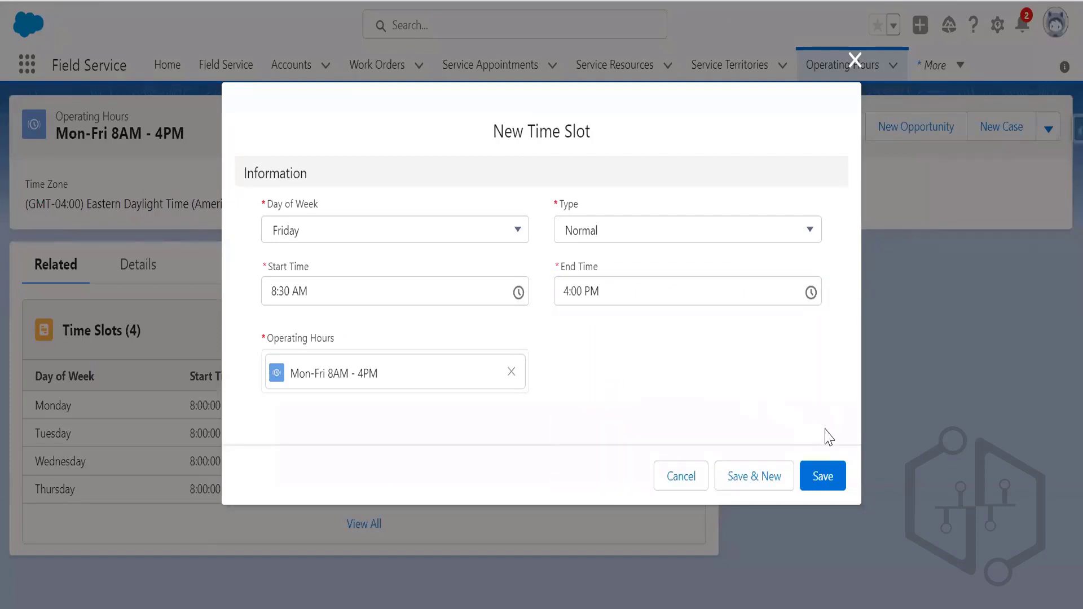
pyautogui.click(823, 477)
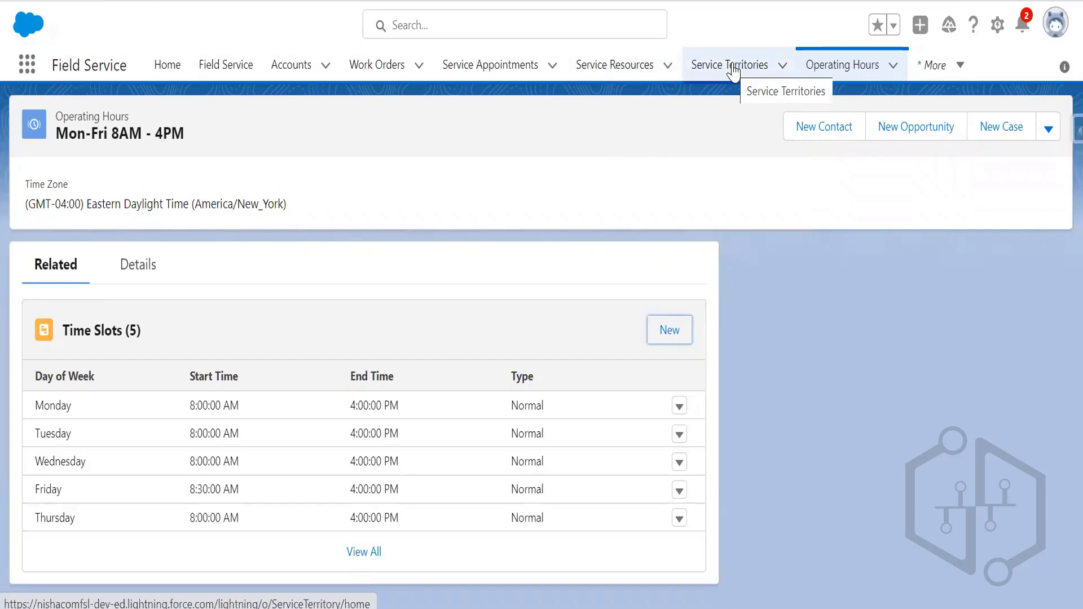
# - Open the New York service territory and go to the record of its primary service territory member
pyautogui.click(623, 75)
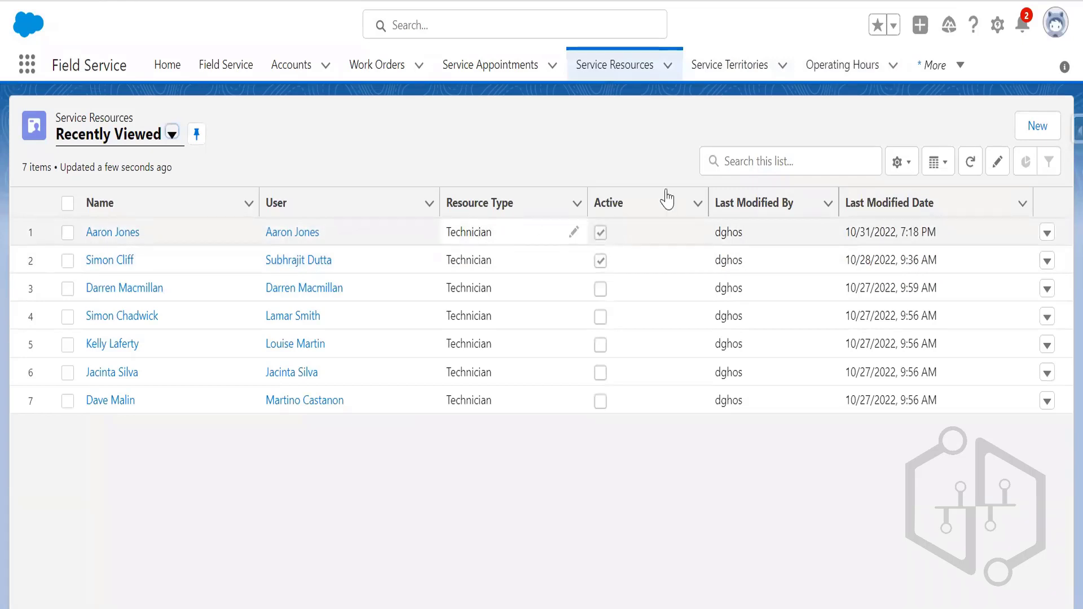
pyautogui.click(730, 70)
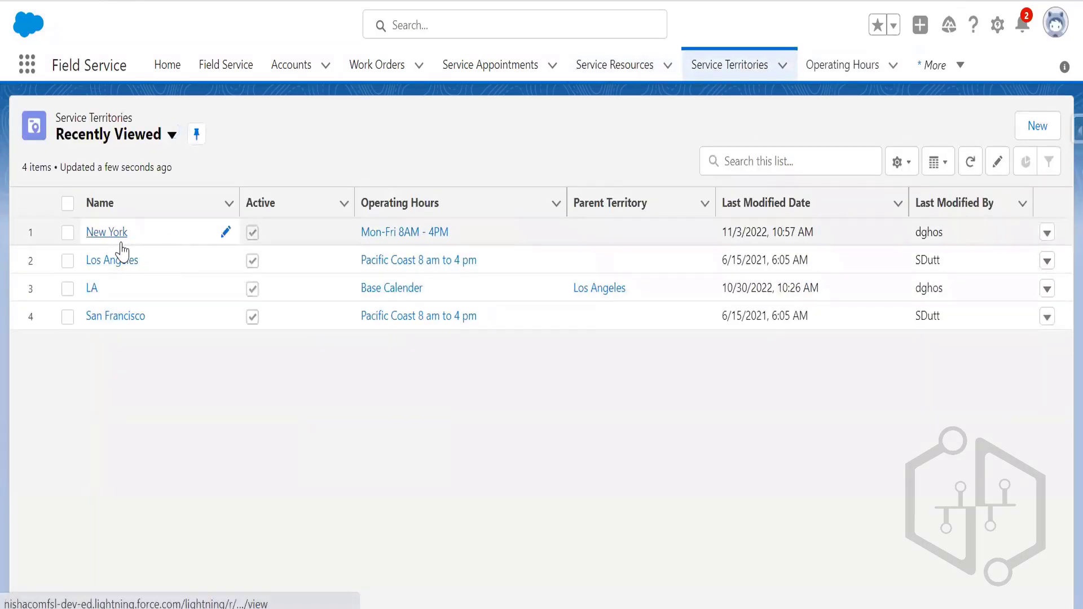
pyautogui.click(119, 240)
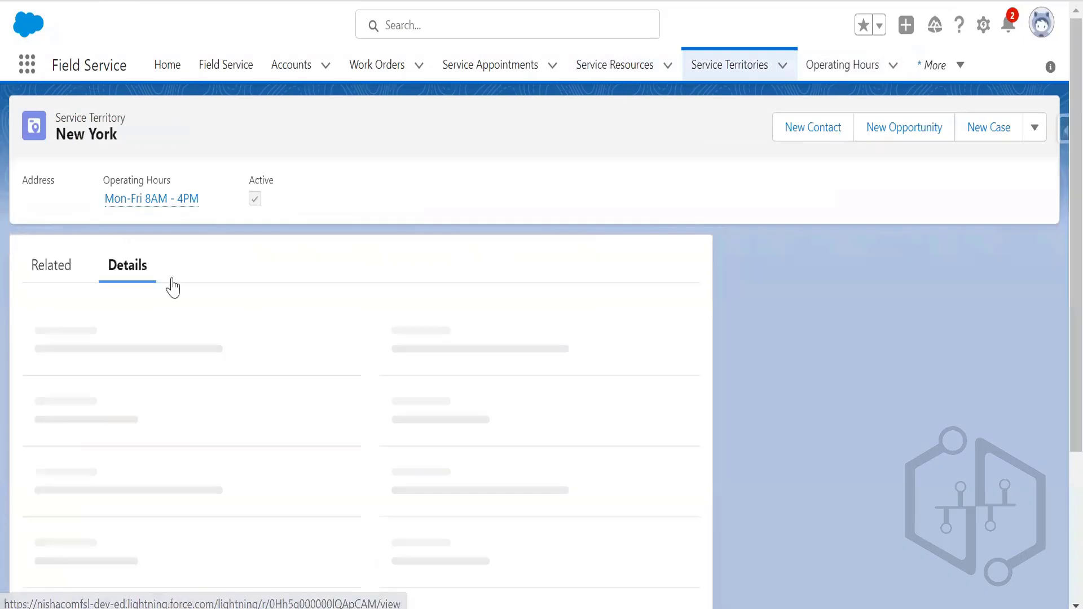
pyautogui.click(31, 267)
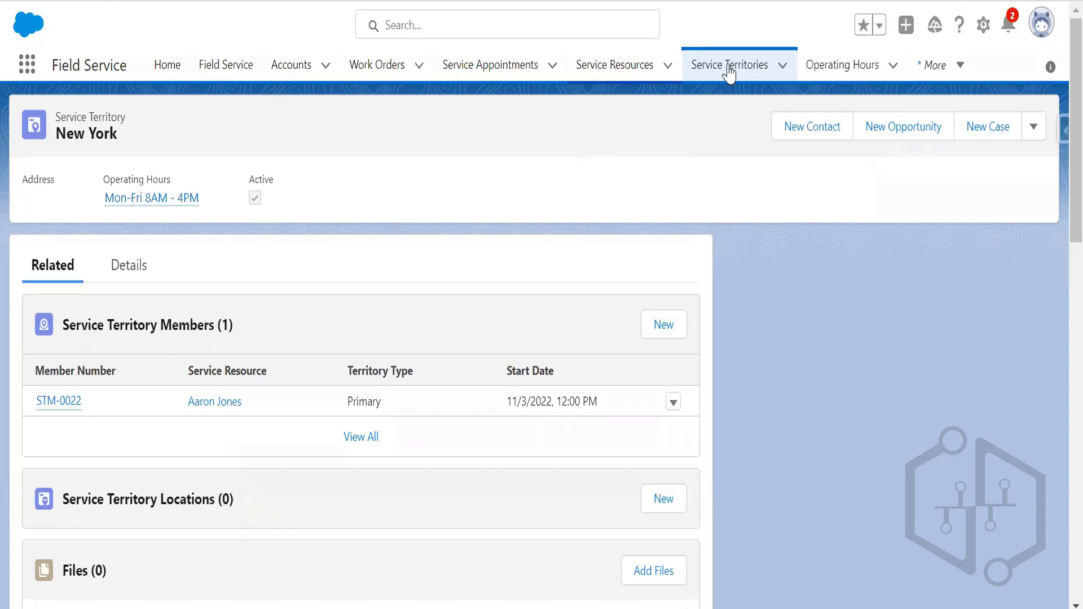
pyautogui.click(242, 406)
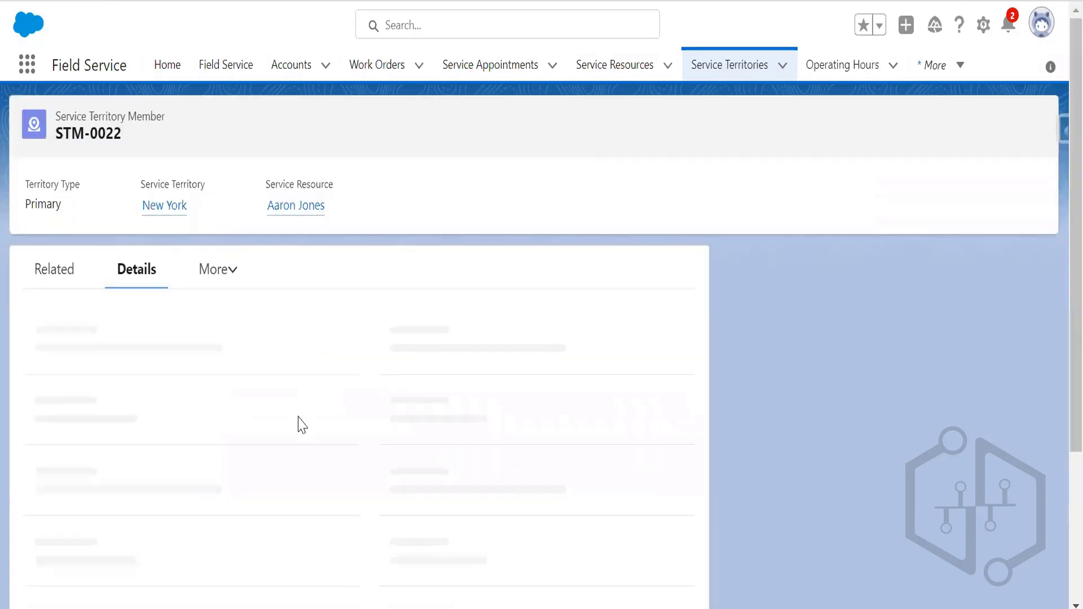
# - Assign the Mon-Fri 8AM - 4PM operating hours to the service territory member and save the record
pyautogui.scroll(-2, 314, 428)
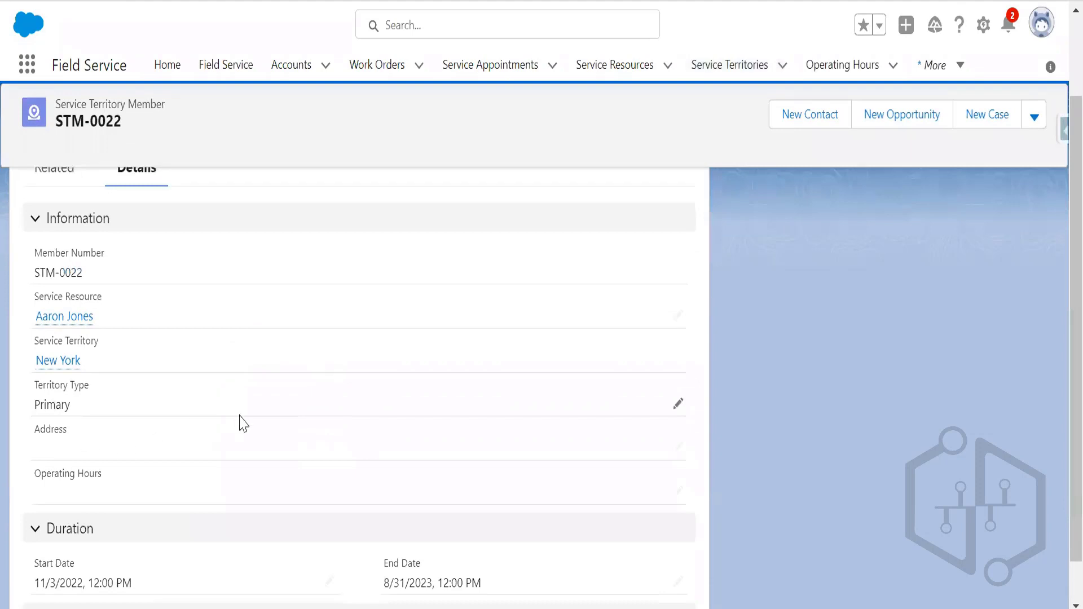
pyautogui.scroll(-1, 283, 443)
pyautogui.scroll(3, 282, 444)
pyautogui.scroll(-3, 282, 443)
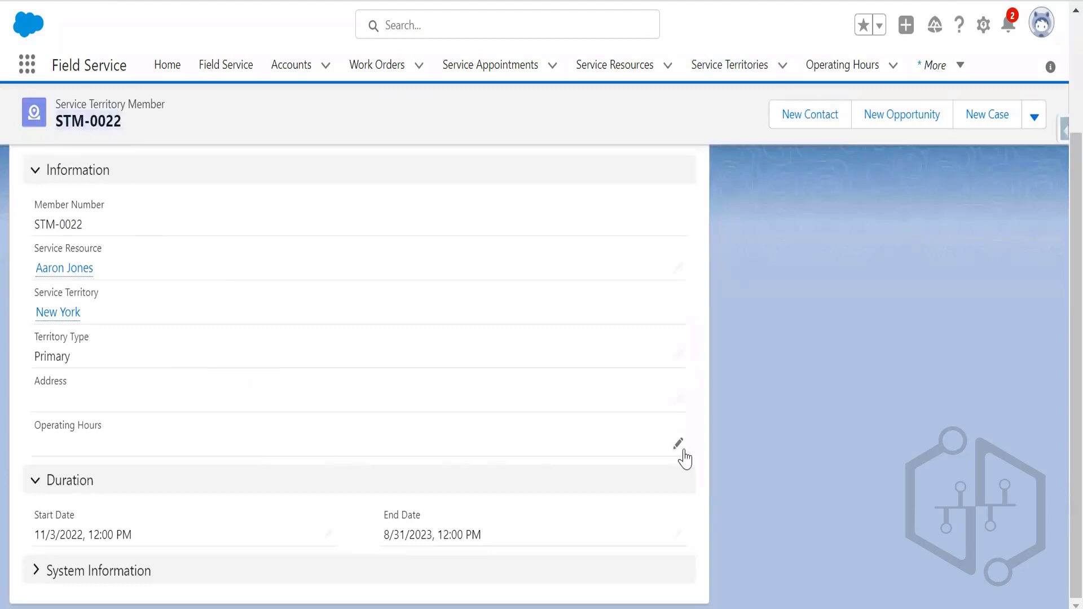
pyautogui.click(678, 451)
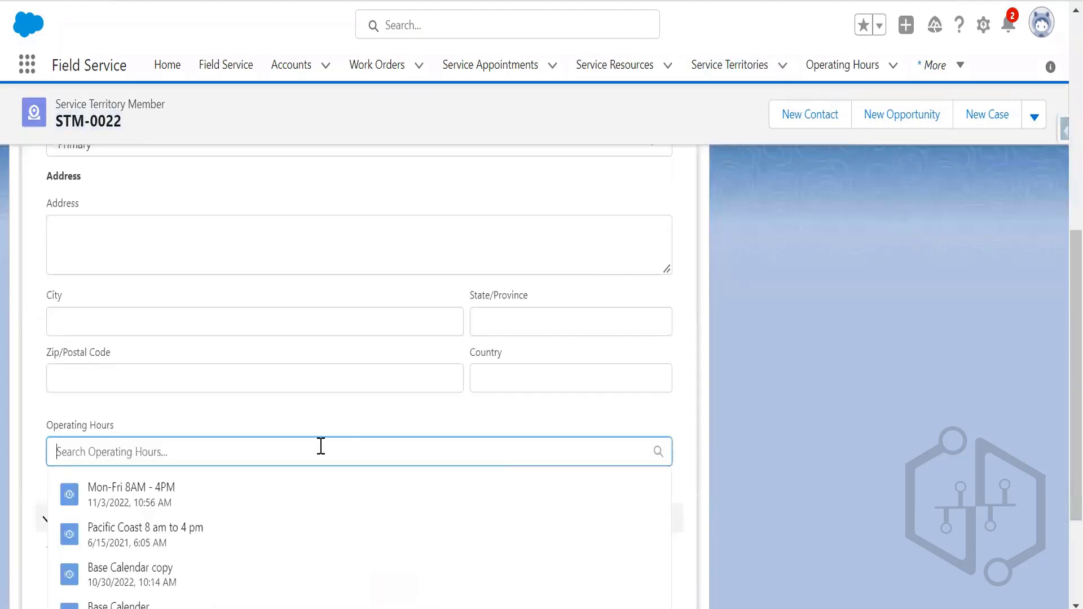
pyautogui.scroll(-2, 905, 445)
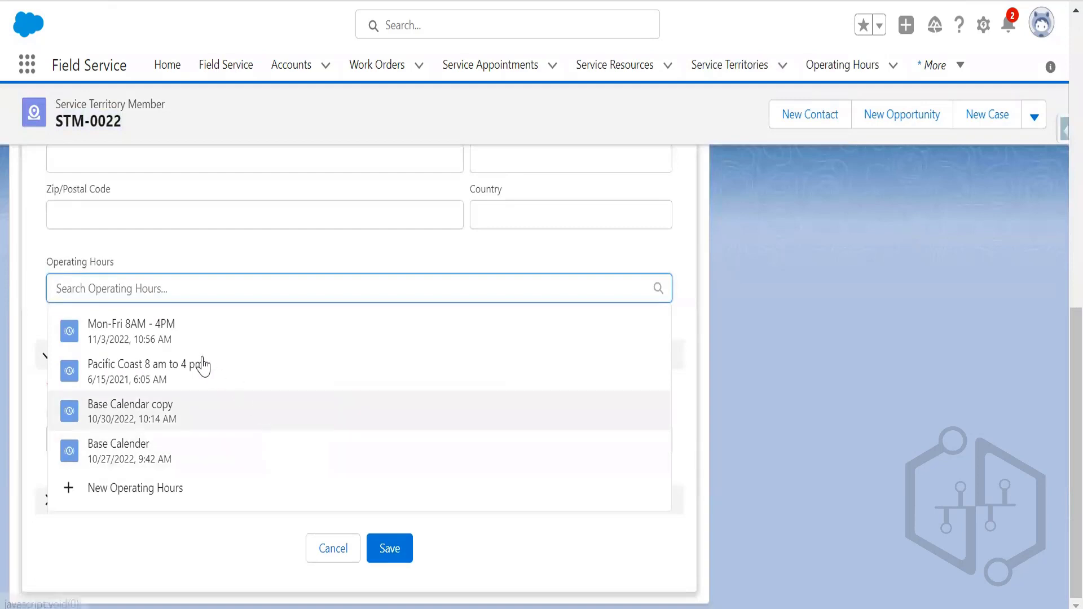
pyautogui.click(172, 342)
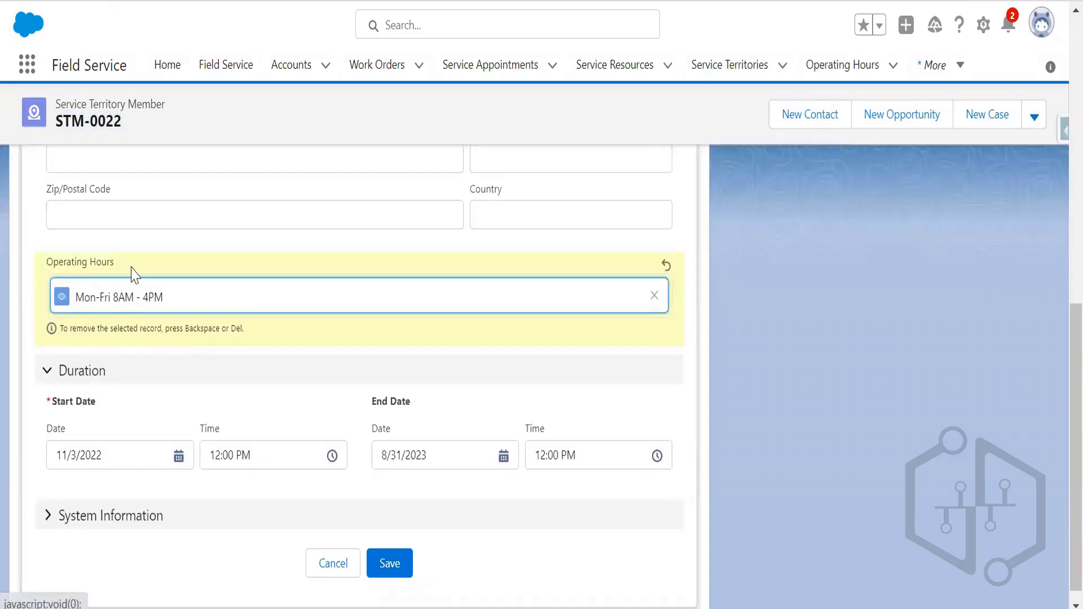
pyautogui.click(399, 567)
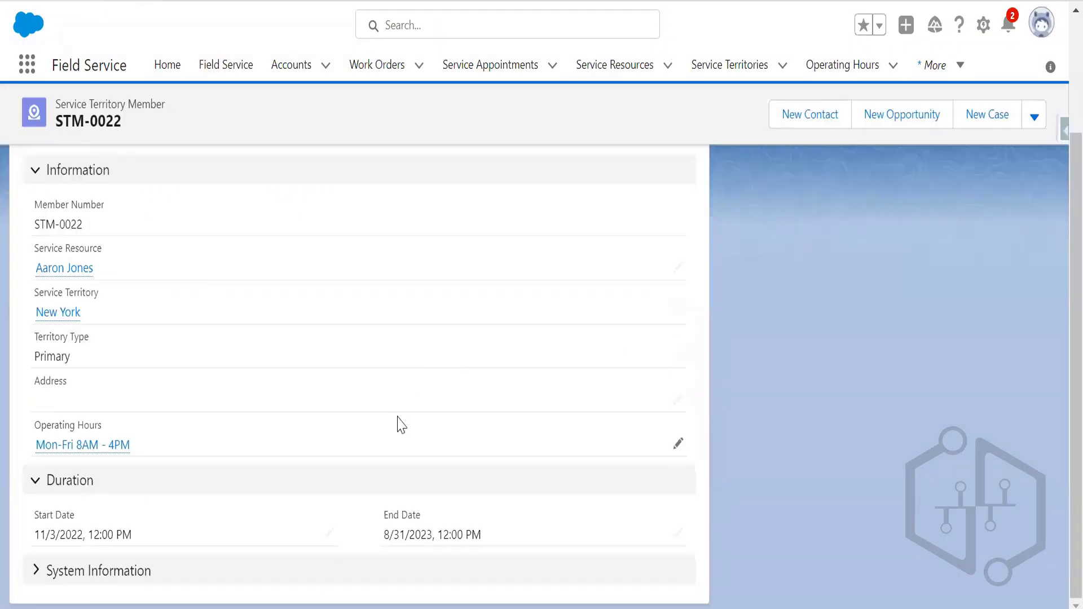
pyautogui.scroll(3, 401, 424)
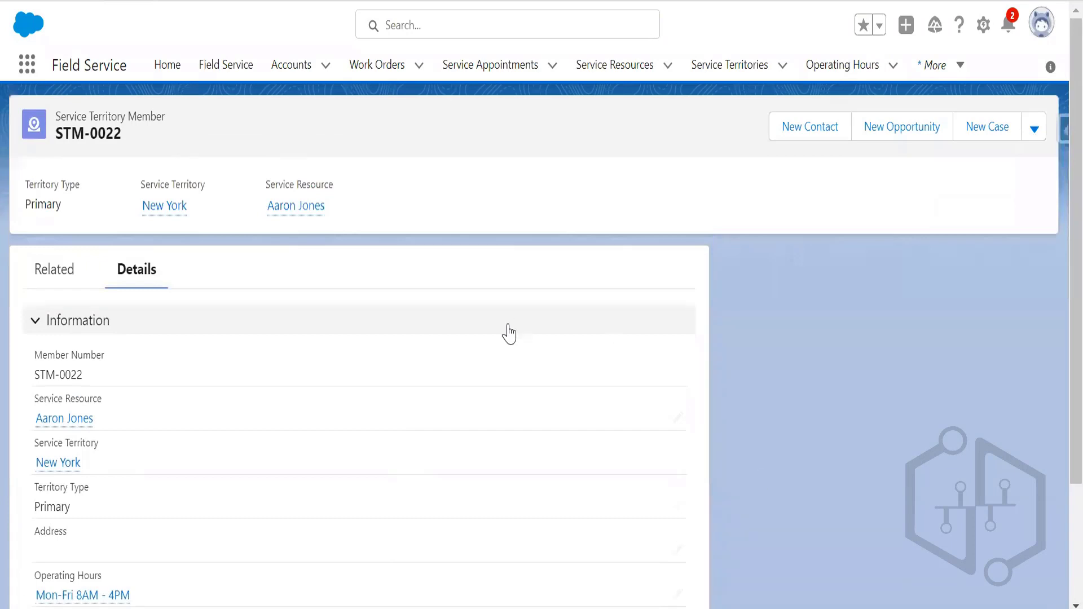
# - In the dispatch console, add New York and Quebec to the displayed territories, save, and show November 3, 2022 on the Gantt
pyautogui.click(233, 73)
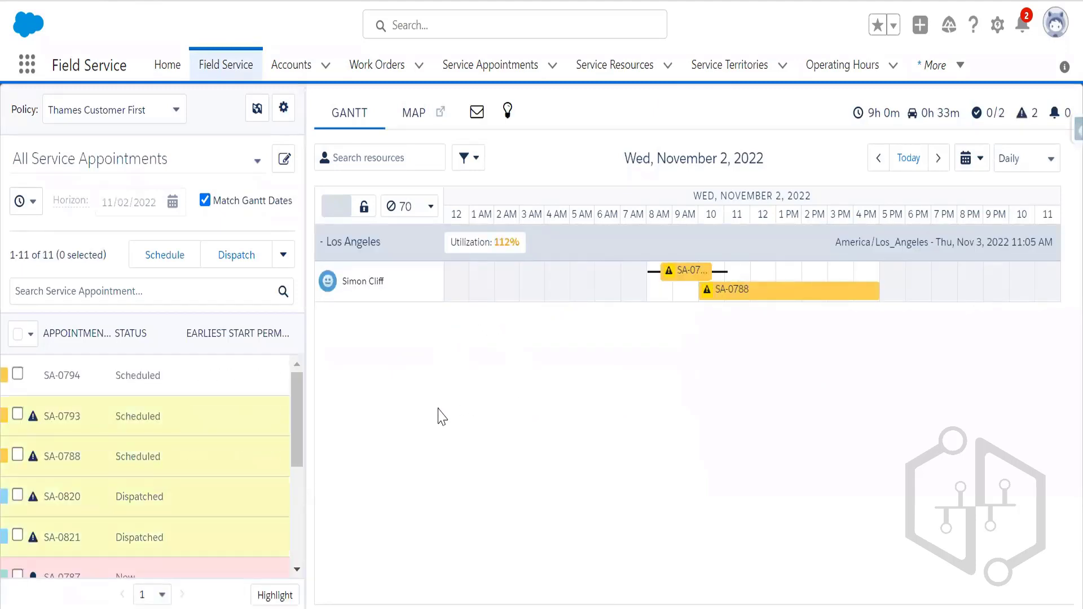
pyautogui.click(285, 111)
pyautogui.click(257, 111)
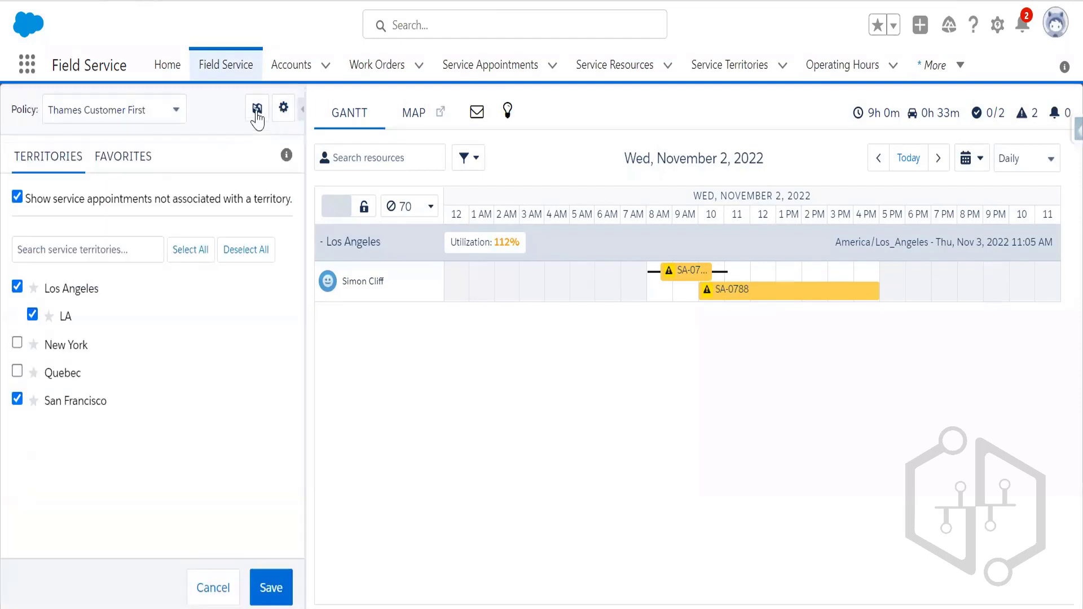
pyautogui.click(17, 342)
pyautogui.click(16, 371)
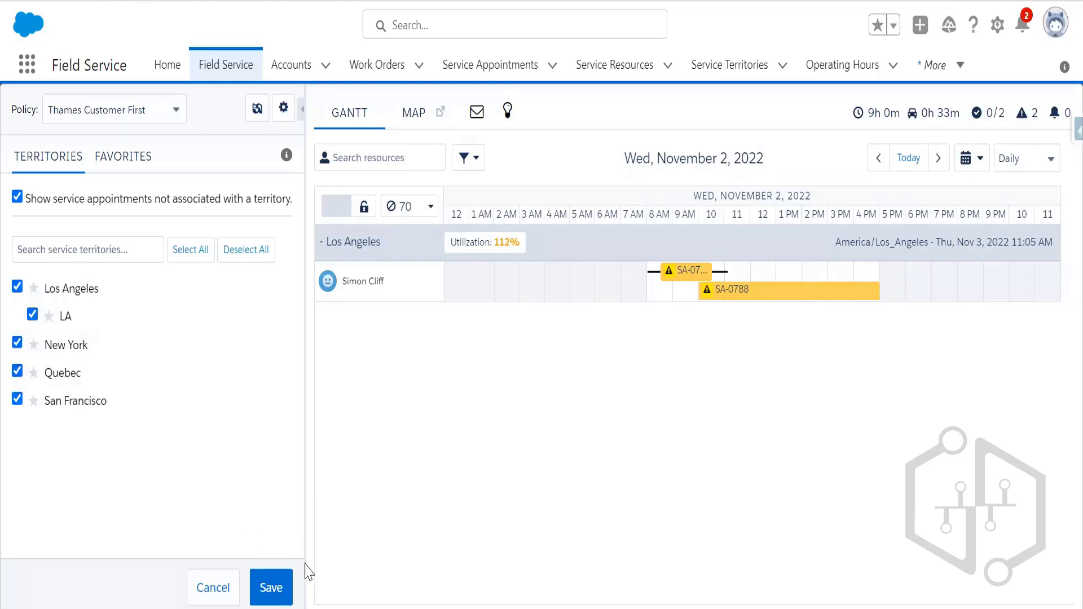
pyautogui.click(272, 589)
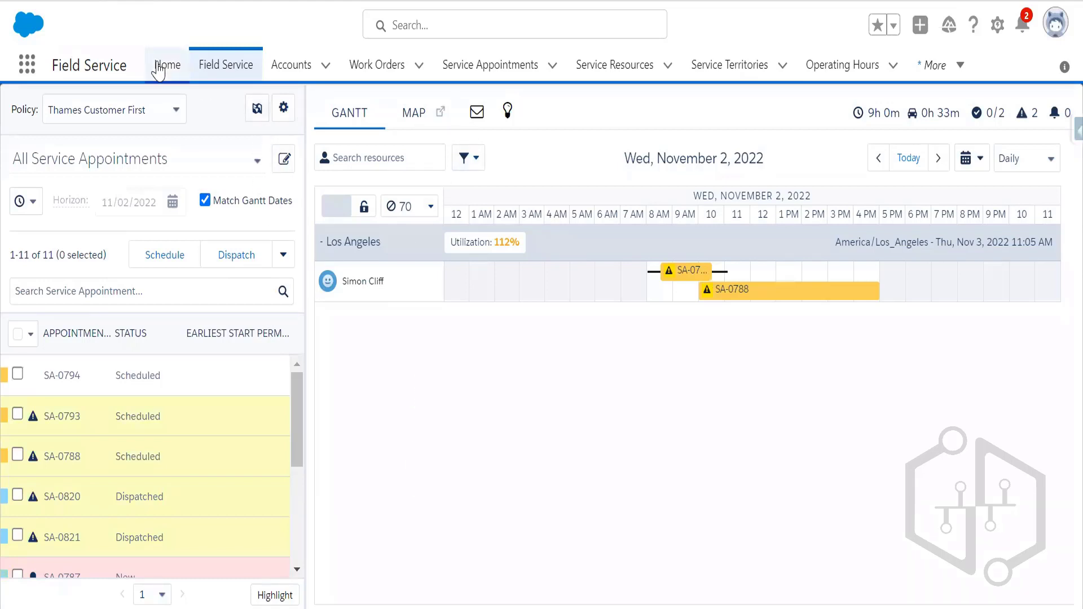
pyautogui.click(966, 159)
pyautogui.click(958, 262)
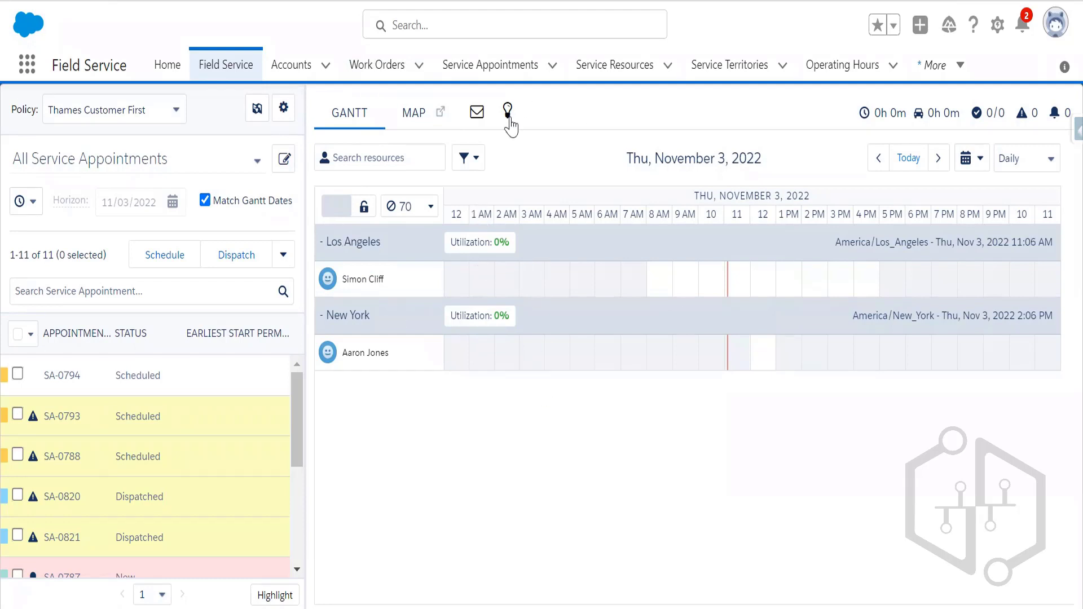
# - Start a new work order and set its service territory to New York
pyautogui.click(376, 67)
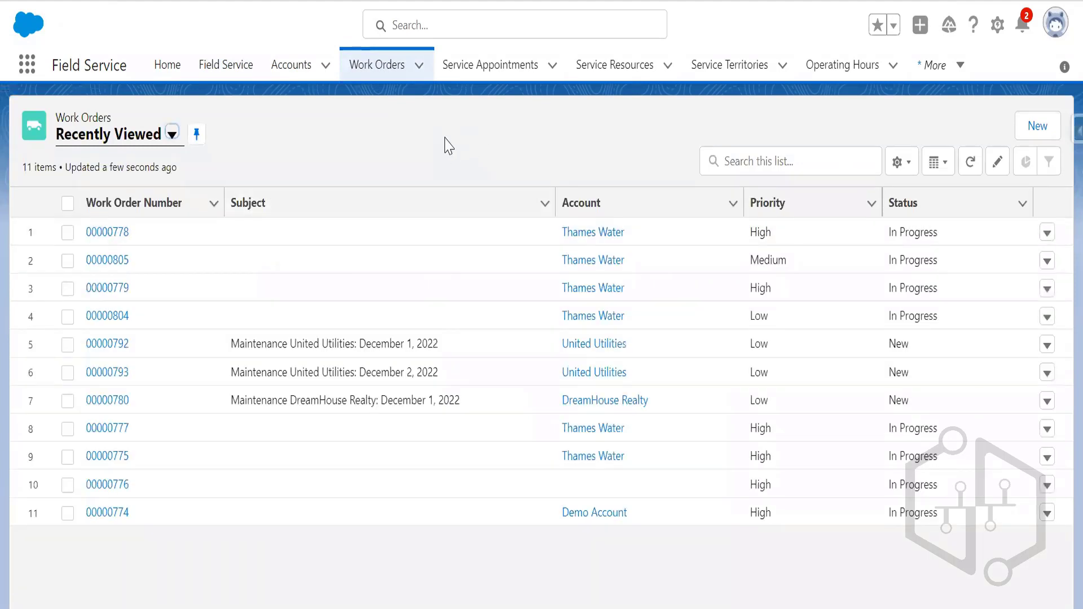
pyautogui.click(1037, 127)
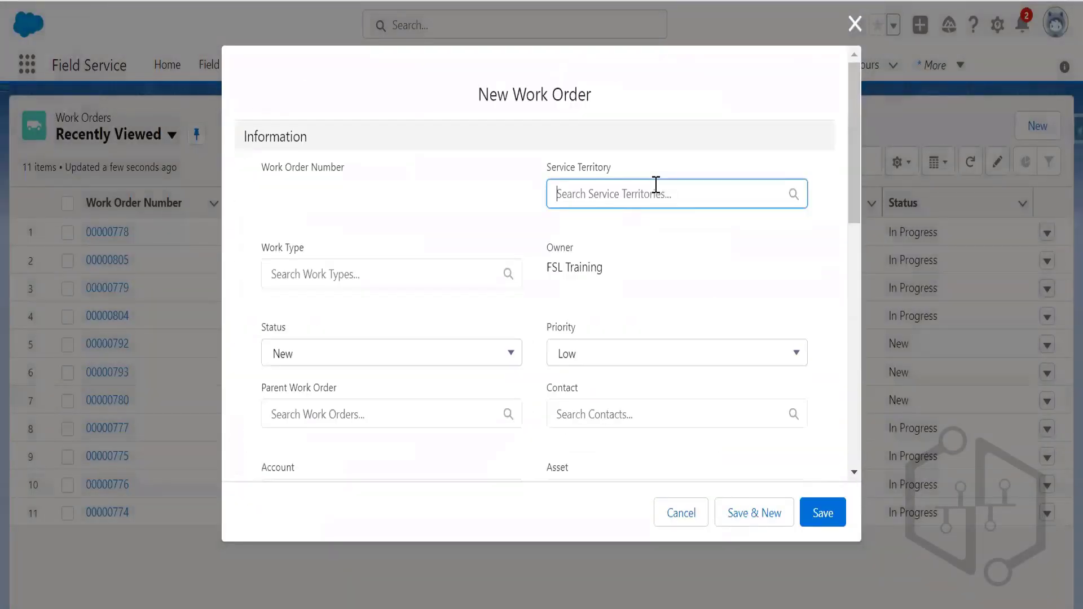
pyautogui.click(655, 184)
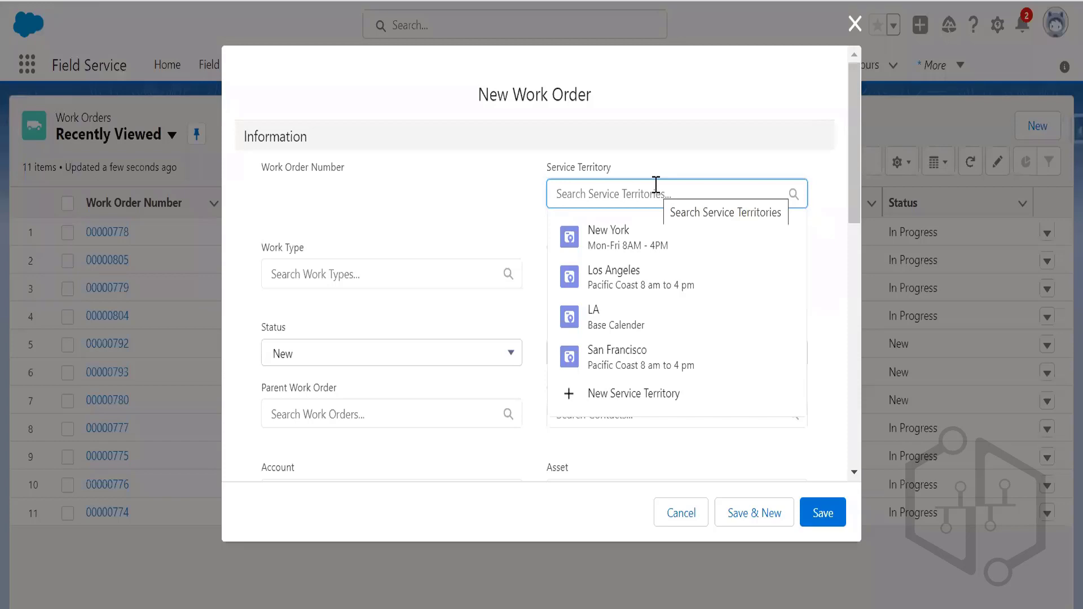
pyautogui.click(393, 192)
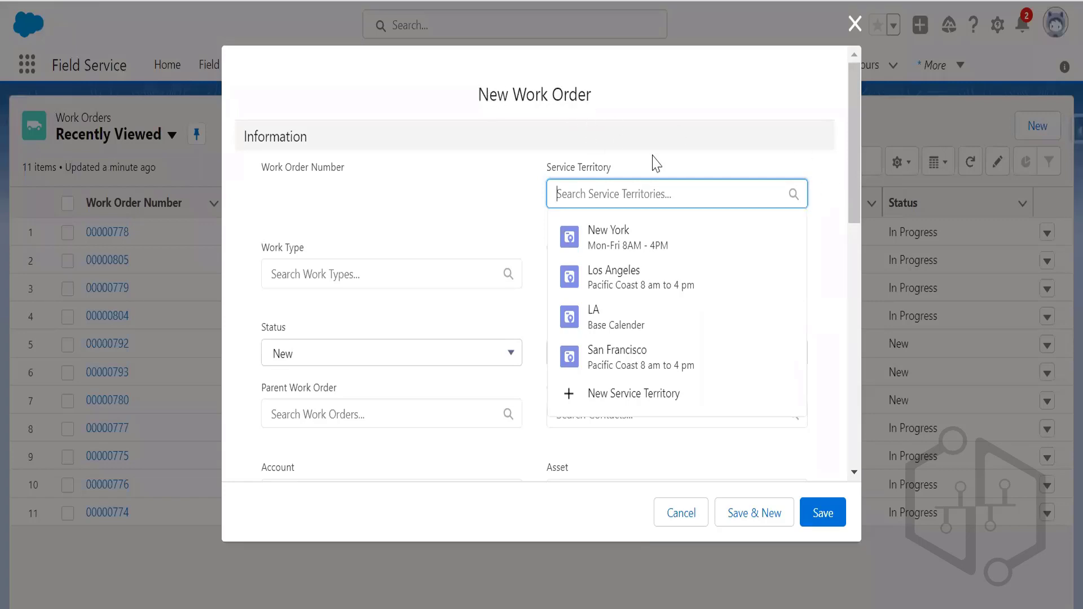
pyautogui.click(639, 250)
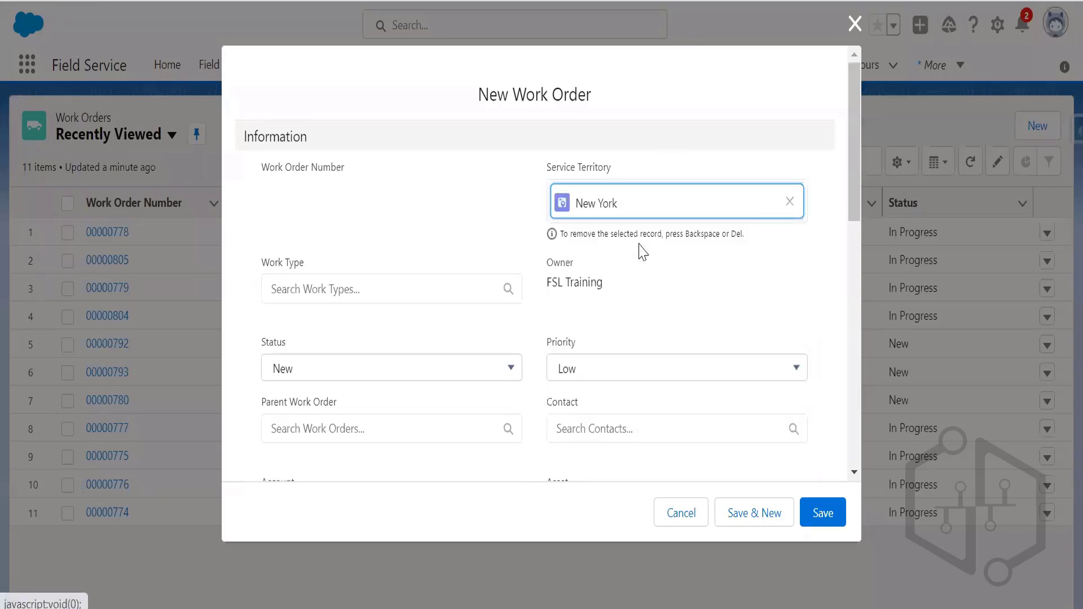
pyautogui.click(258, 265)
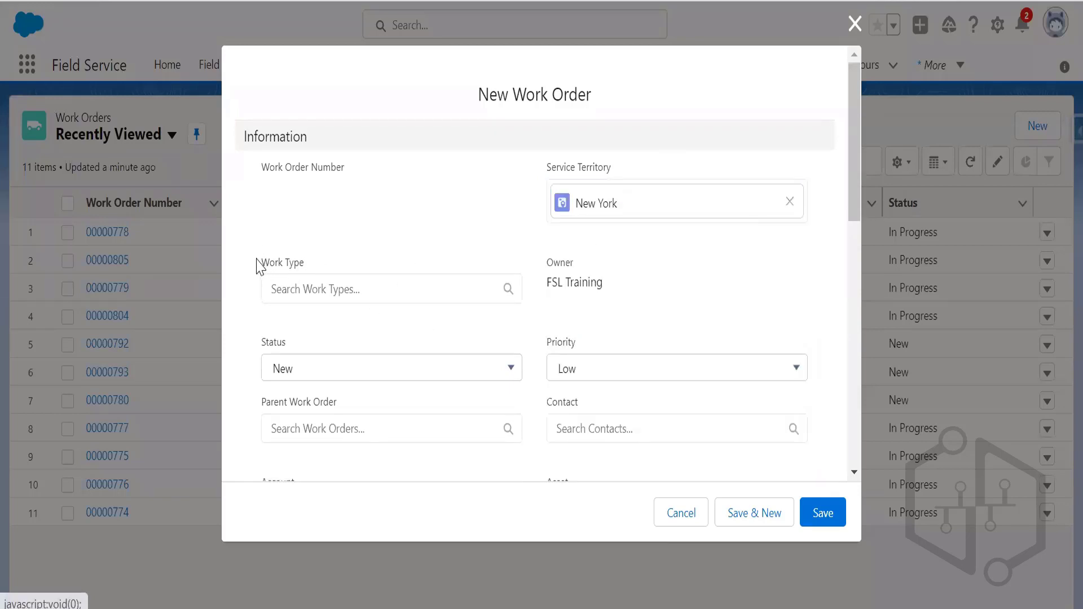
# - Set the new work order's work type to Water Schedule Maintaince and its priority to Medium
pyautogui.moveTo(258, 264); pyautogui.dragTo(307, 266)
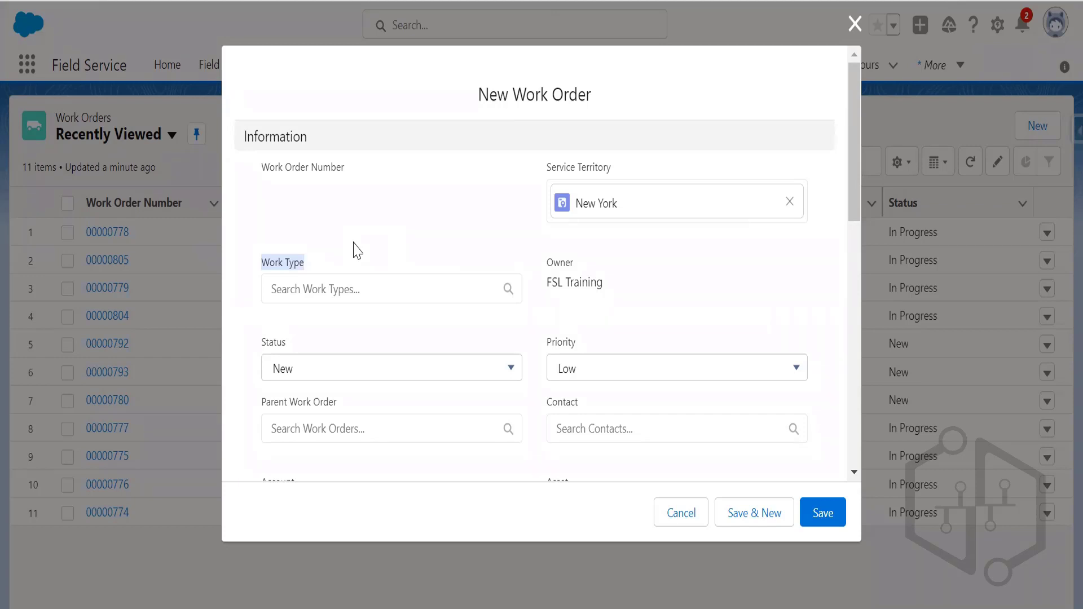
pyautogui.click(345, 288)
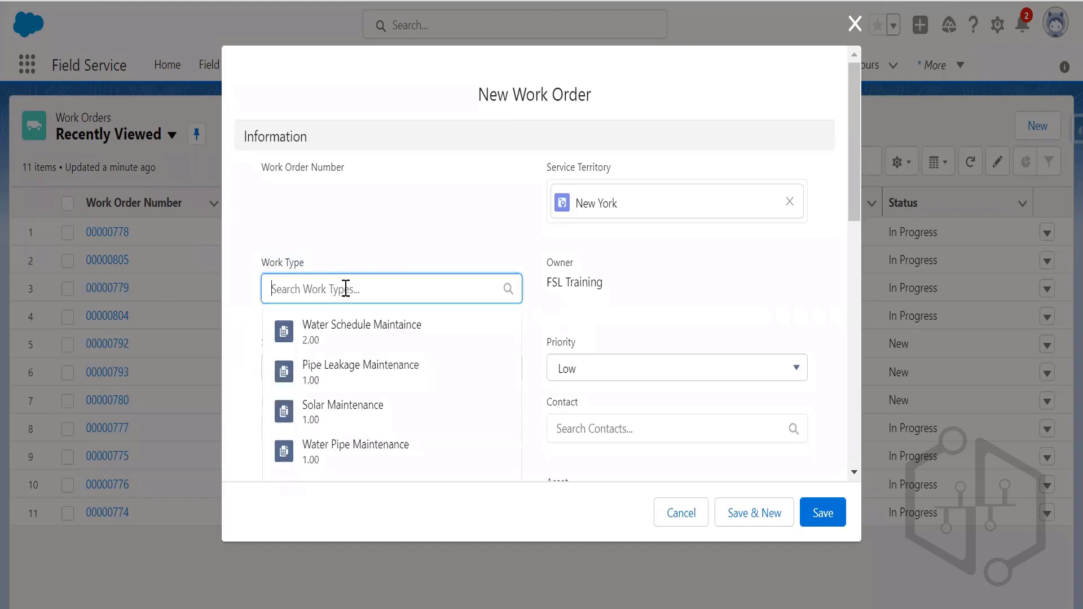
pyautogui.click(349, 331)
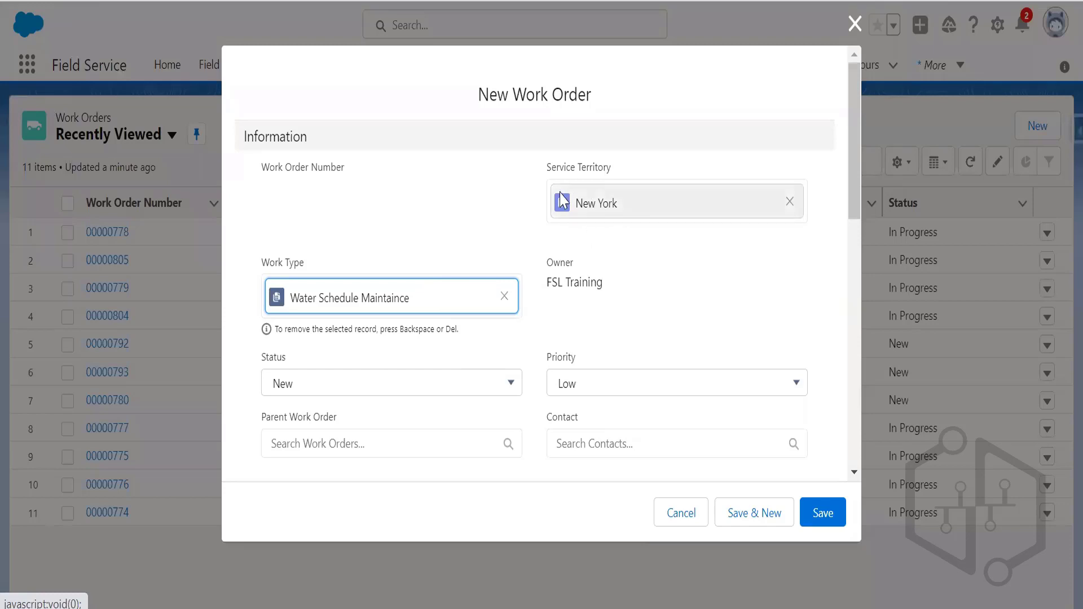
pyautogui.click(858, 216)
pyautogui.moveTo(858, 216); pyautogui.dragTo(856, 252)
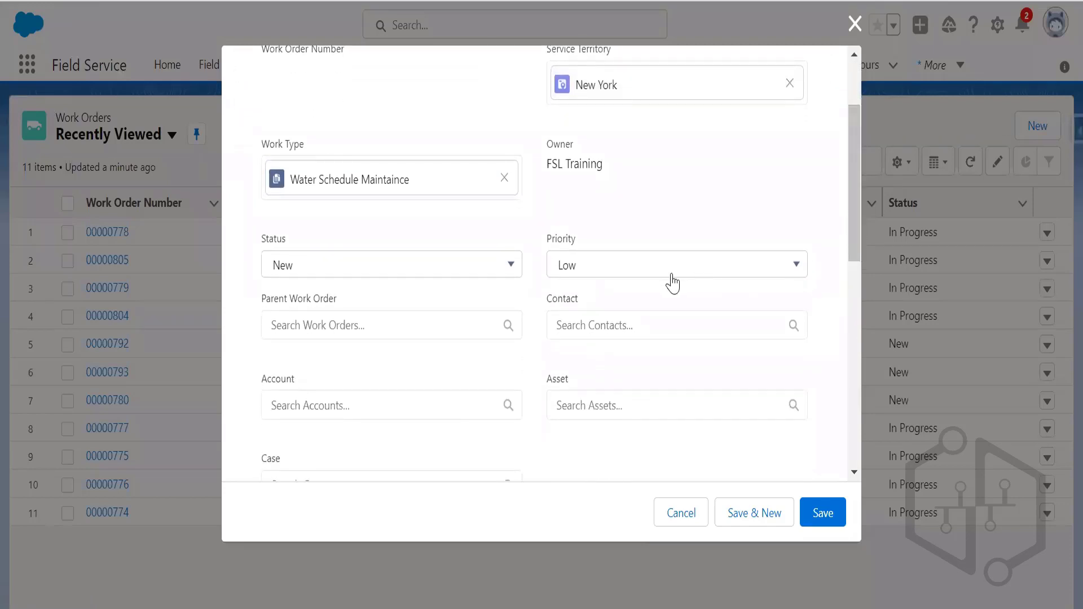
pyautogui.click(608, 273)
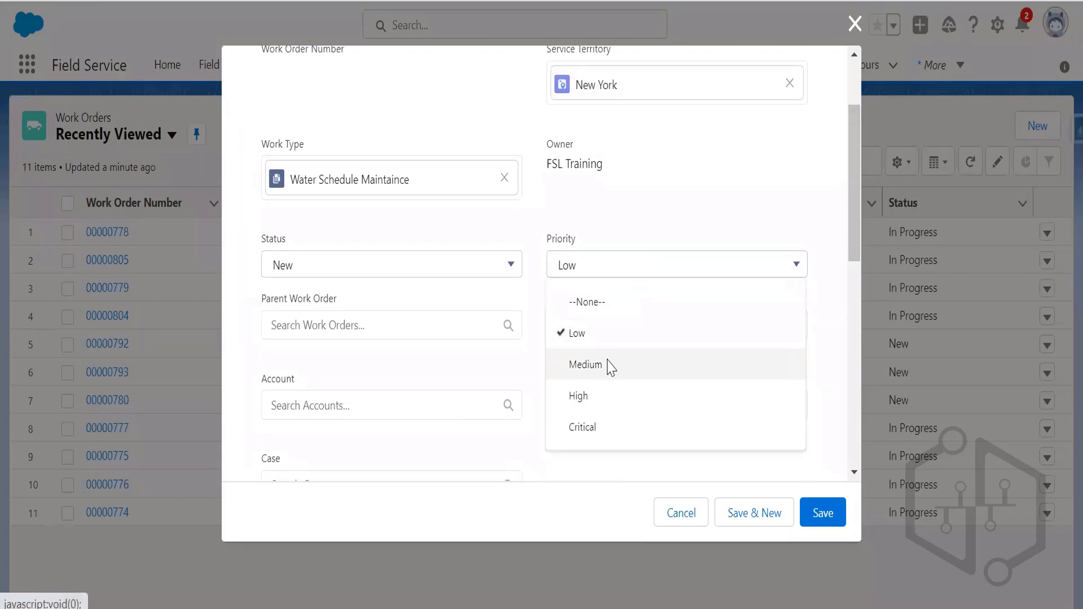
pyautogui.click(609, 364)
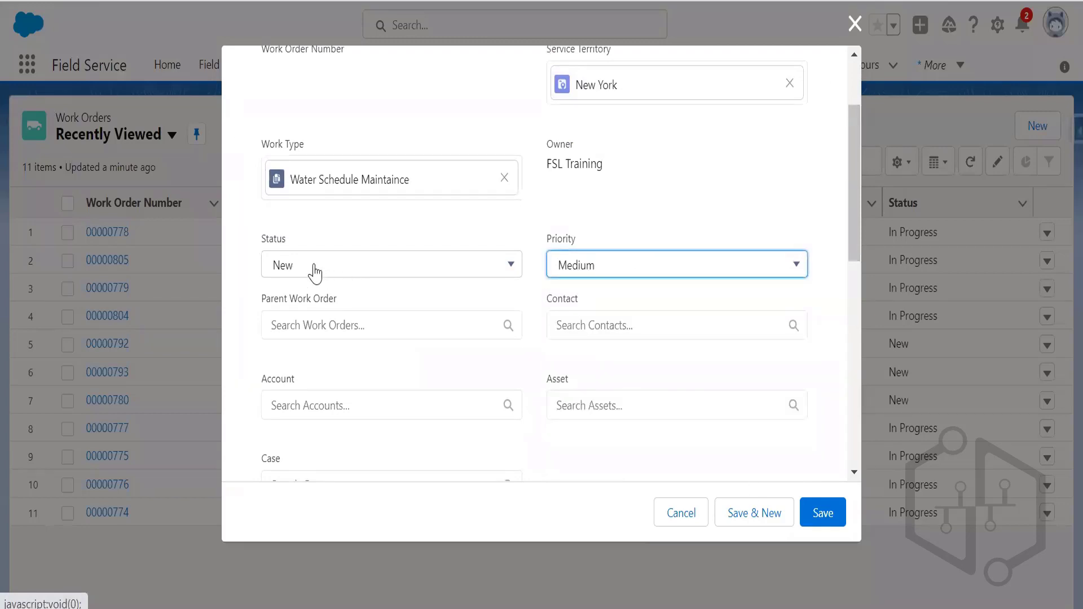
# - Set the work order's account to Thames Water and save the record
pyautogui.click(393, 404)
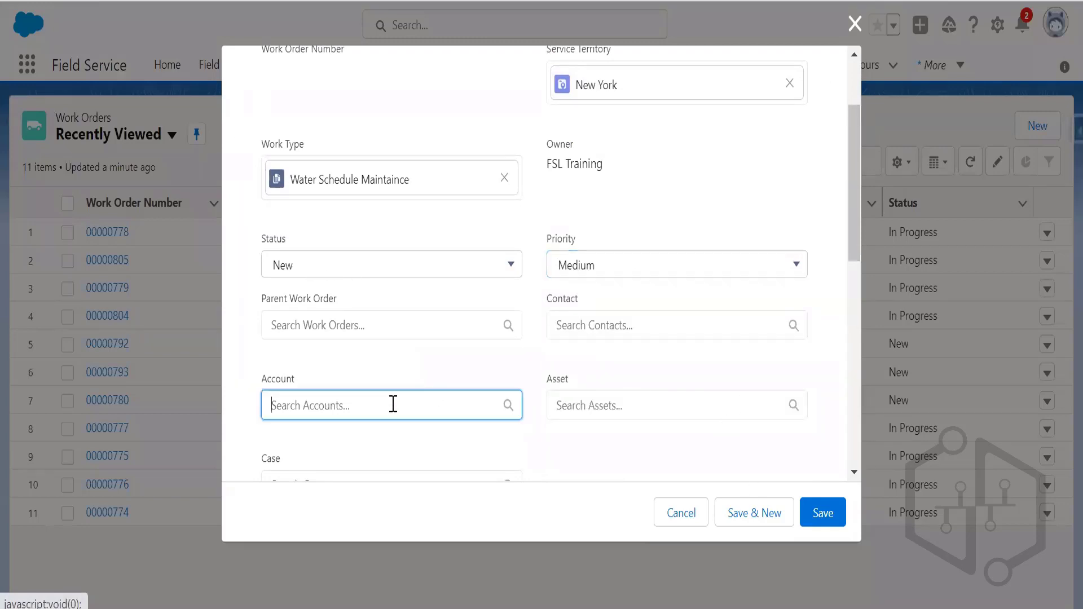
pyautogui.moveTo(858, 231); pyautogui.dragTo(858, 262)
pyautogui.scroll(-1, 857, 265)
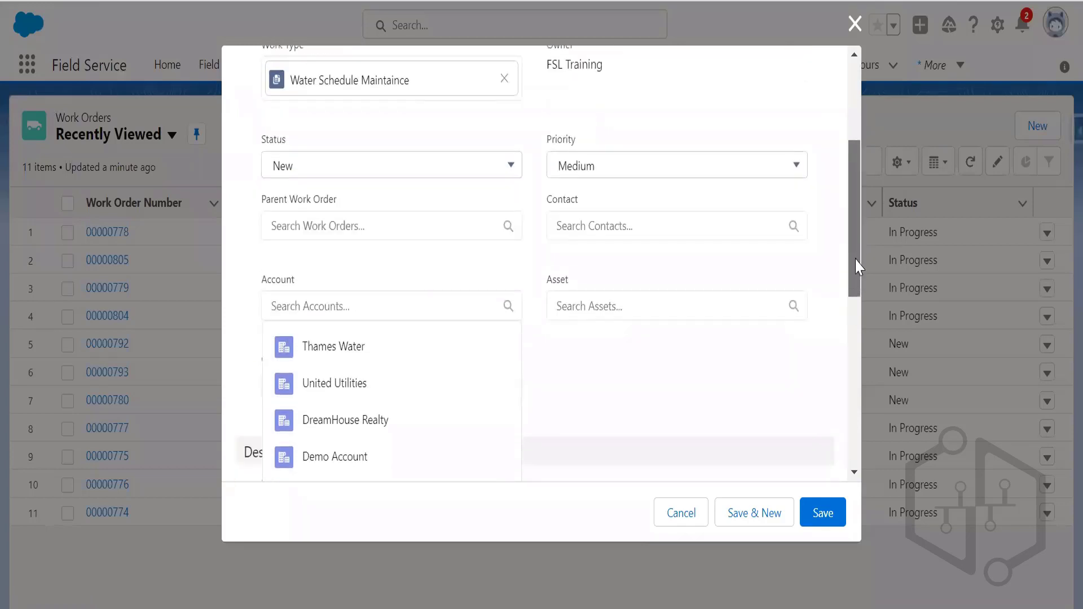
pyautogui.click(385, 301)
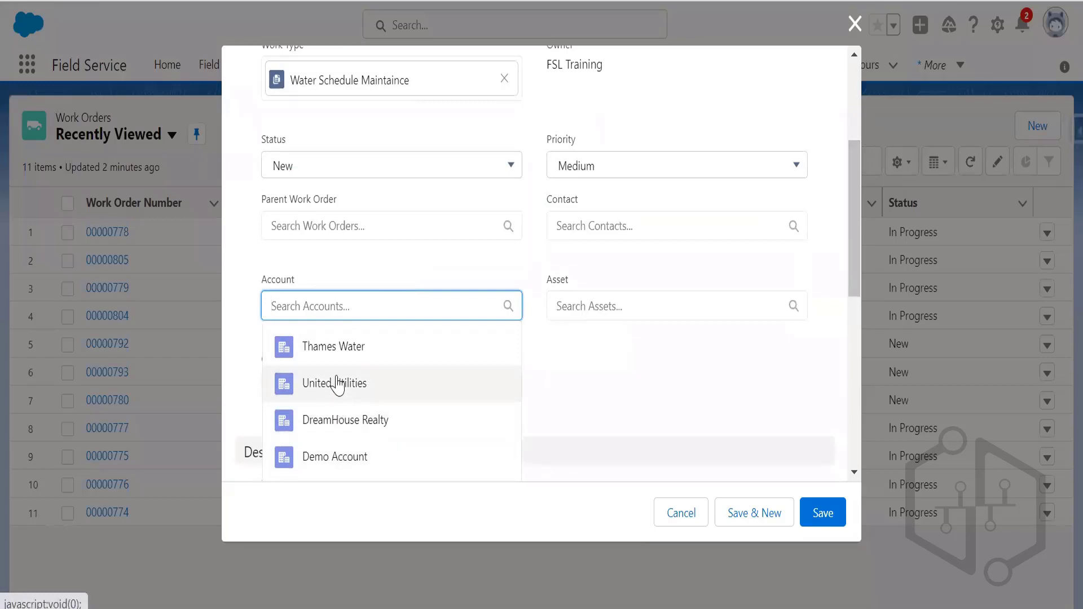
pyautogui.click(377, 346)
pyautogui.click(599, 382)
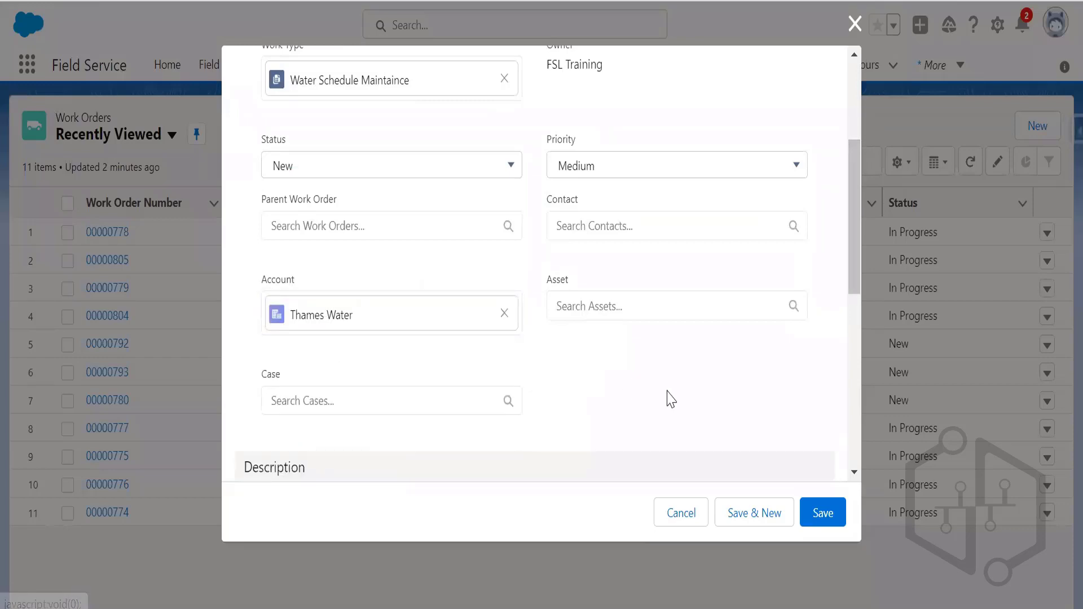
pyautogui.moveTo(857, 270); pyautogui.dragTo(861, 327)
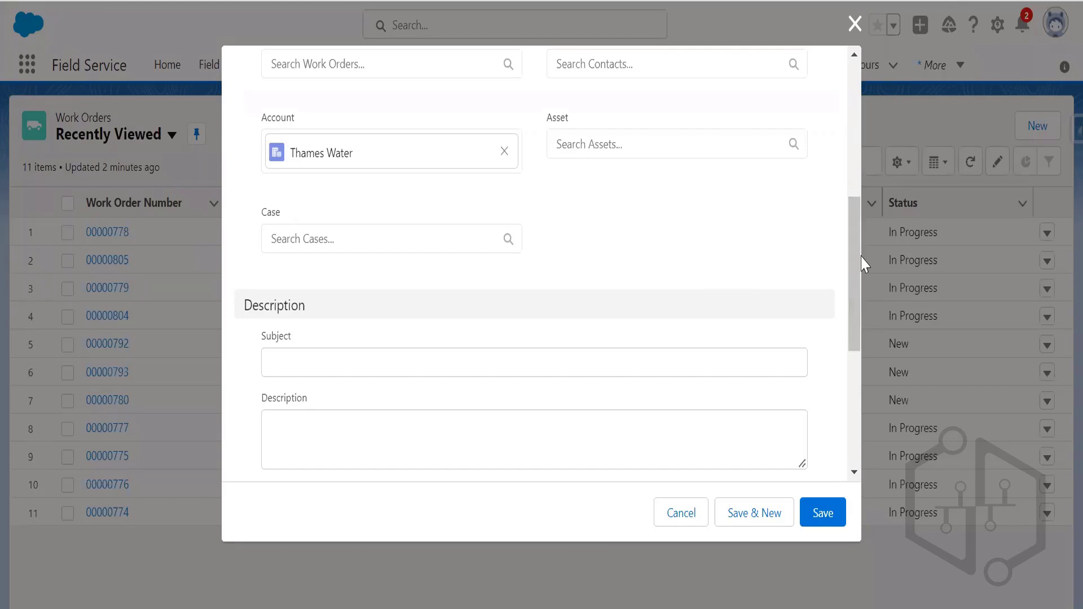
pyautogui.moveTo(853, 273); pyautogui.dragTo(853, 395)
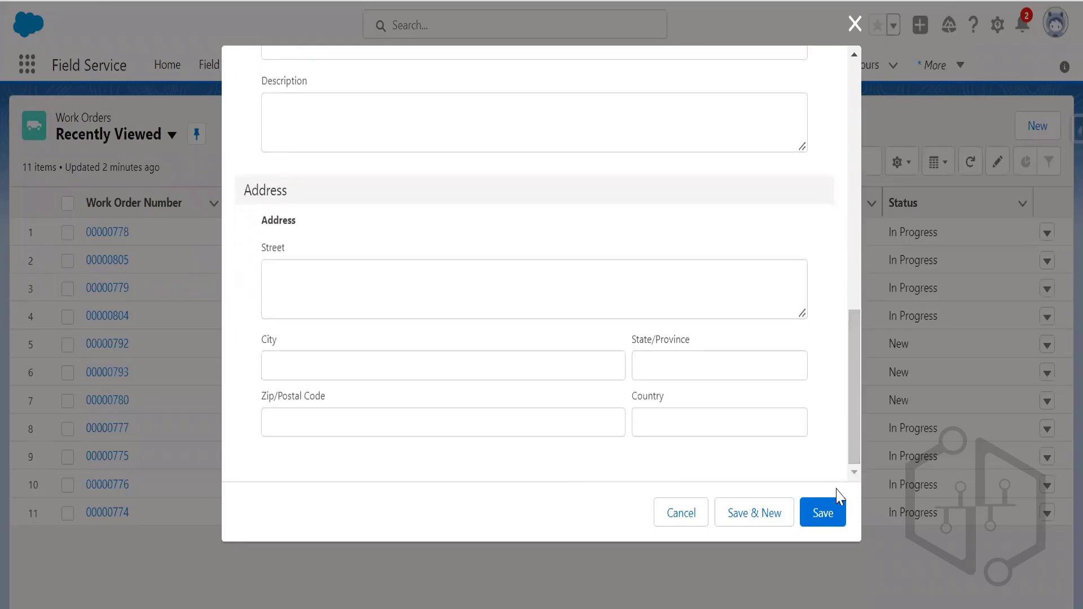
pyautogui.click(825, 513)
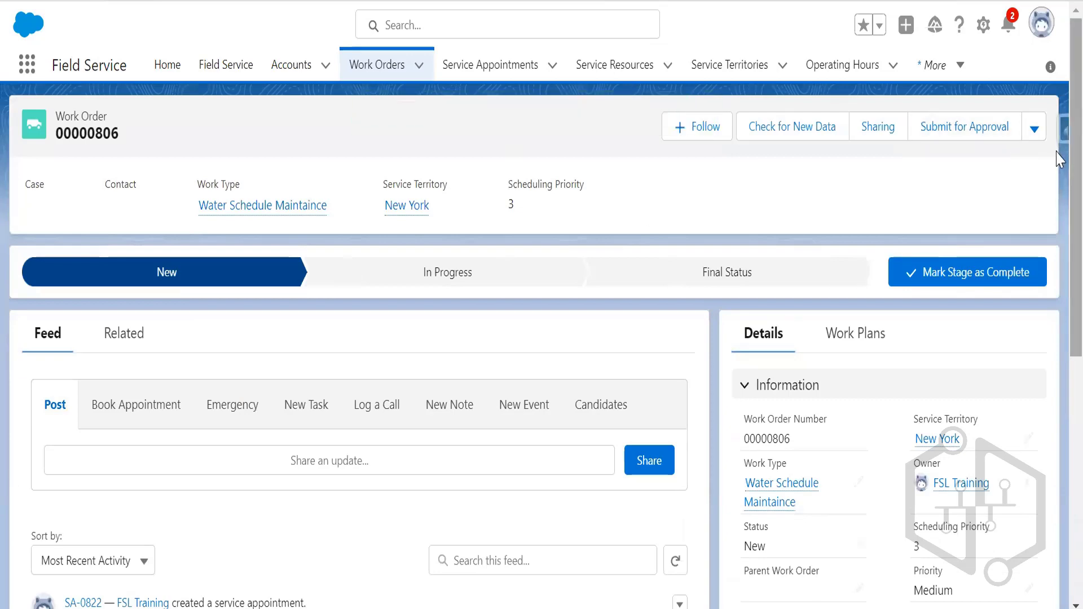
# - Open the service appointment that was created for the new work order from its feed
pyautogui.scroll(-1, 1060, 230)
pyautogui.scroll(-3, 1059, 230)
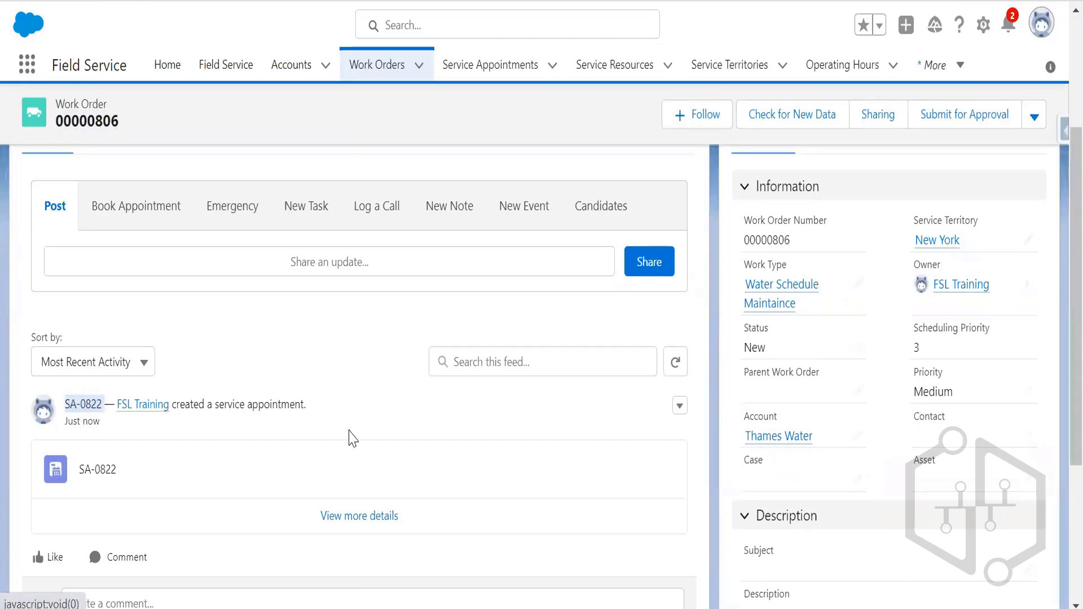
pyautogui.click(83, 404)
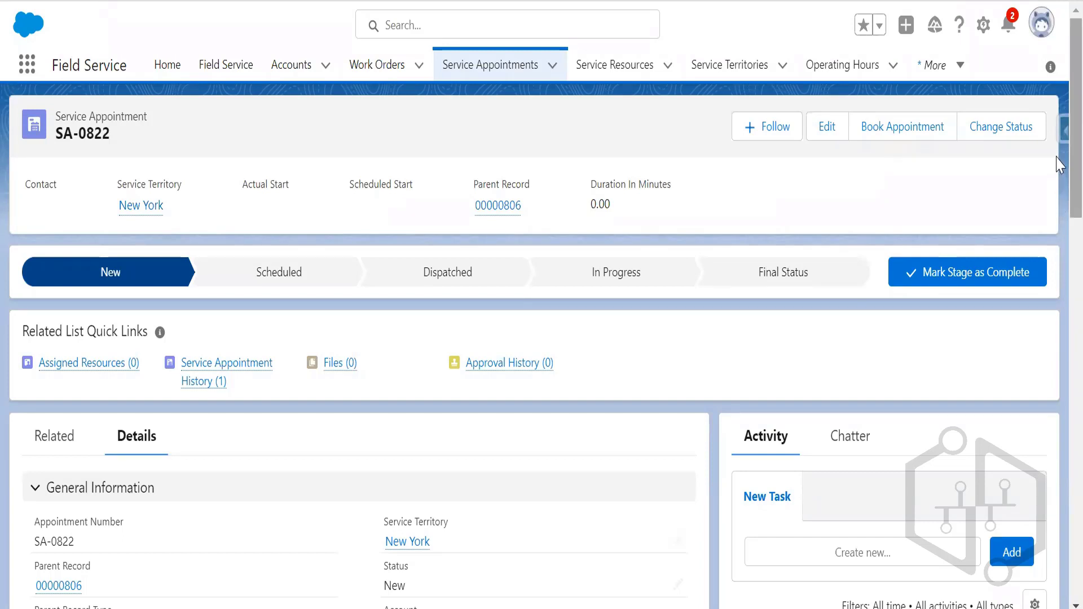
# - Consult the Object Model slide in PowerPoint, then return to Salesforce and preview the service appointment's assigned resources
pyautogui.hotkey('alt', 'Tab')
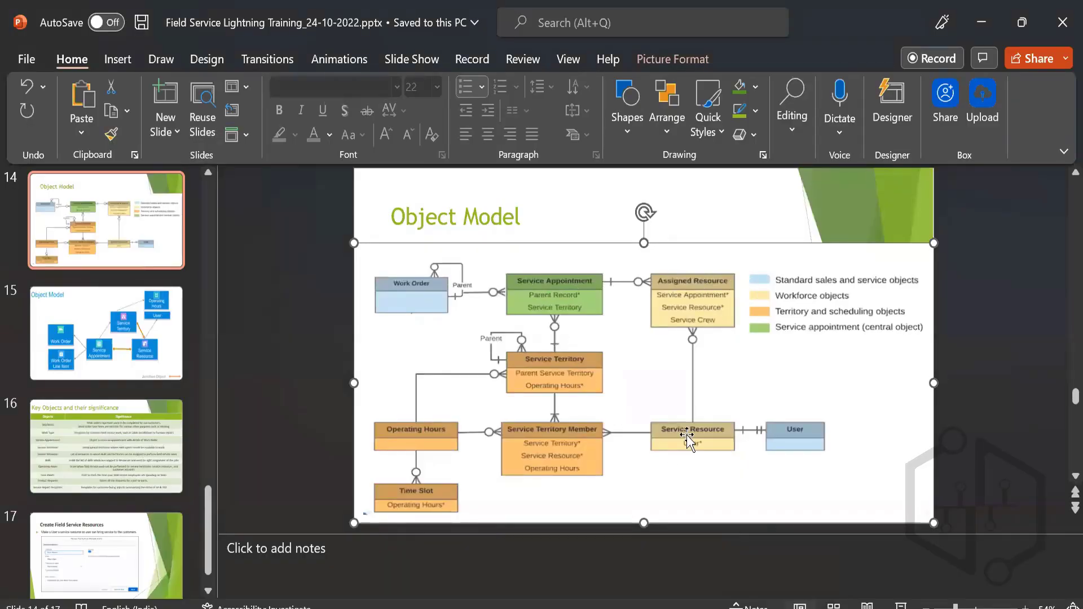
pyautogui.hotkey('alt', 'Tab')
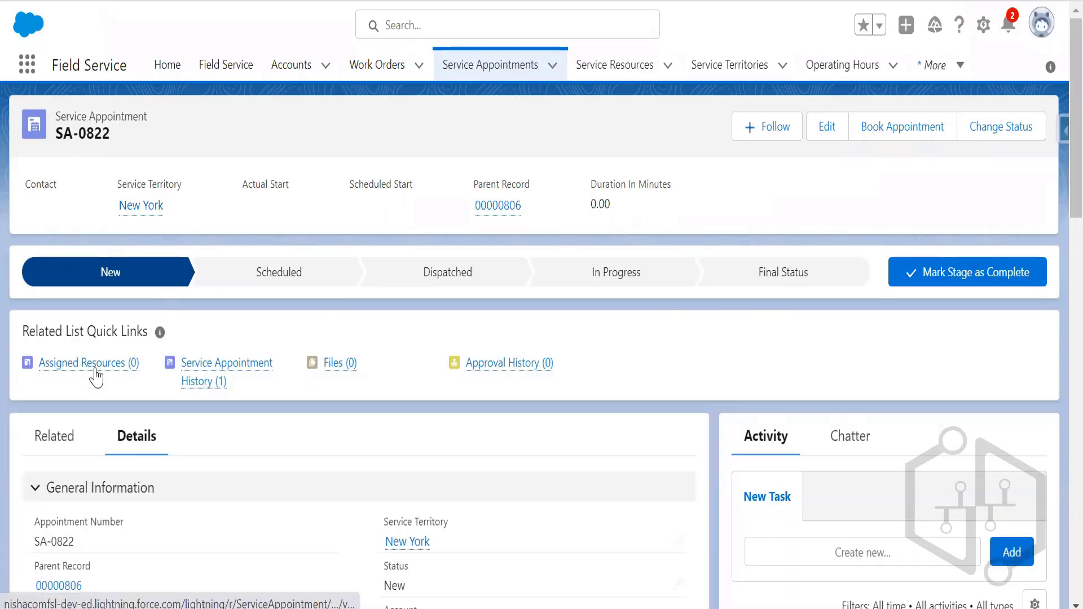
pyautogui.moveTo(96, 373)
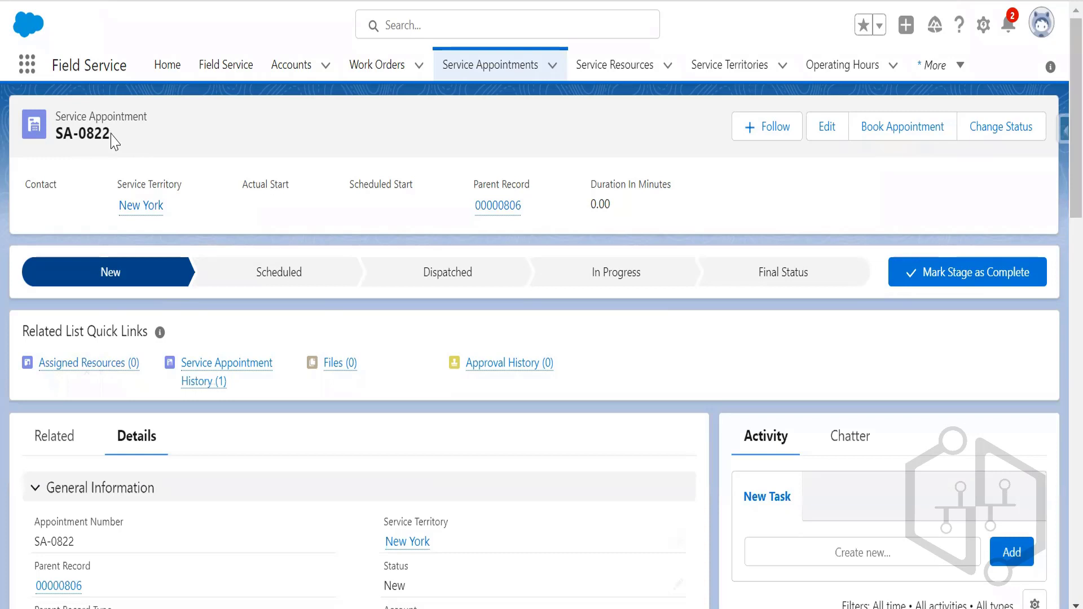
pyautogui.moveTo(111, 133); pyautogui.dragTo(57, 128)
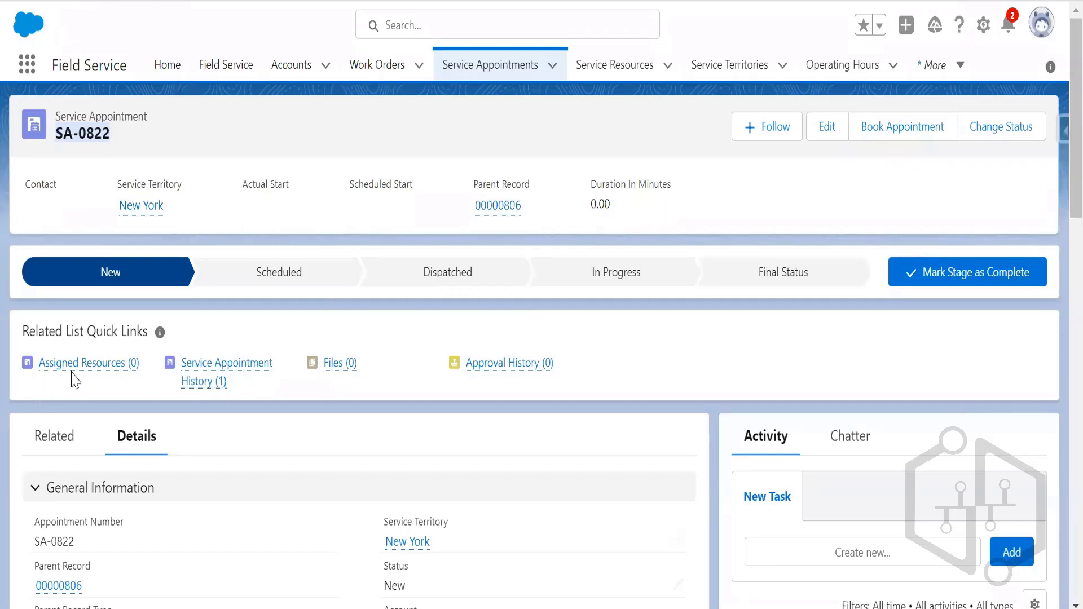
pyautogui.moveTo(45, 373)
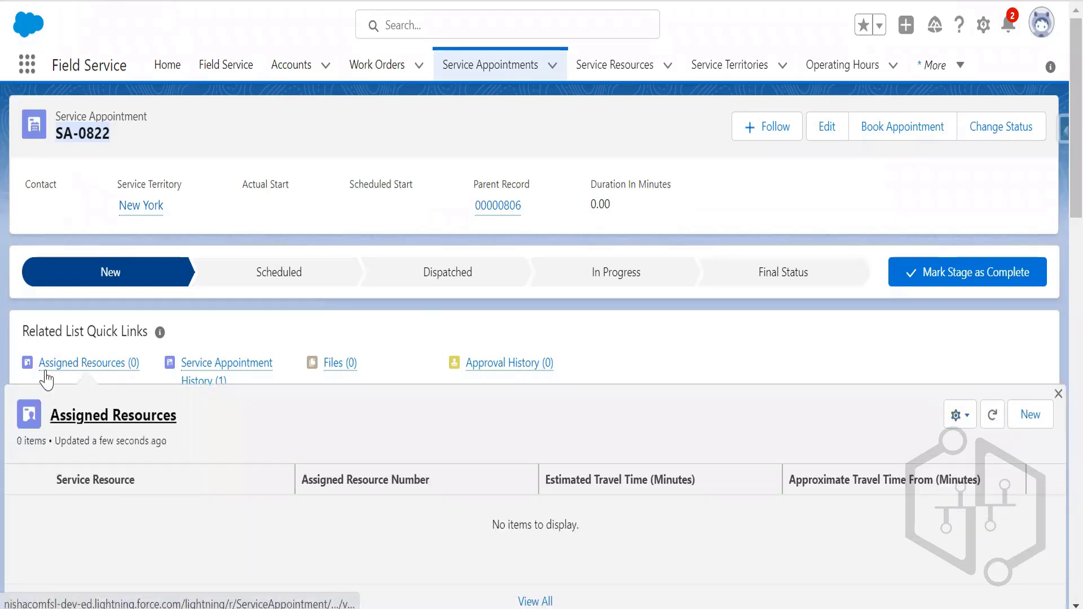
# - Review the service appointment's general information, time constraints and scheduled times
pyautogui.scroll(-1, 1059, 251)
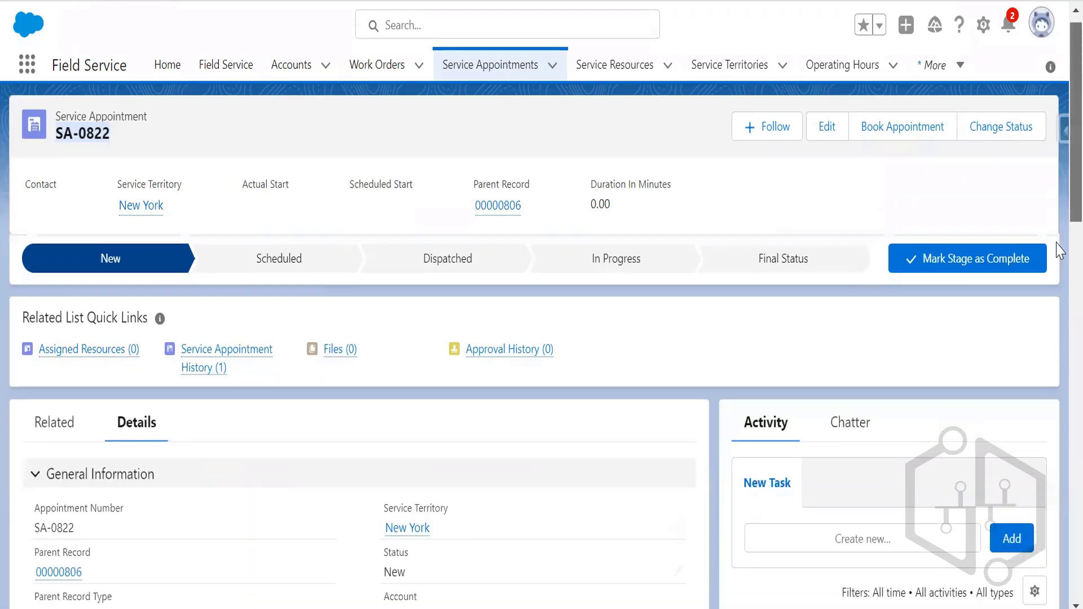
pyautogui.scroll(-4, 1059, 251)
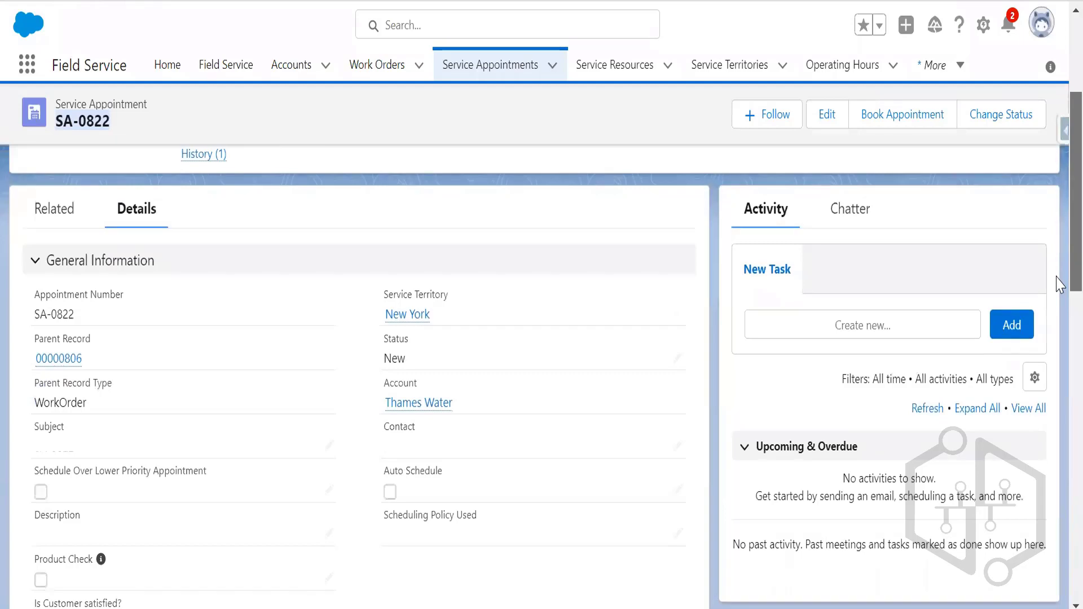
pyautogui.scroll(-10, 1058, 282)
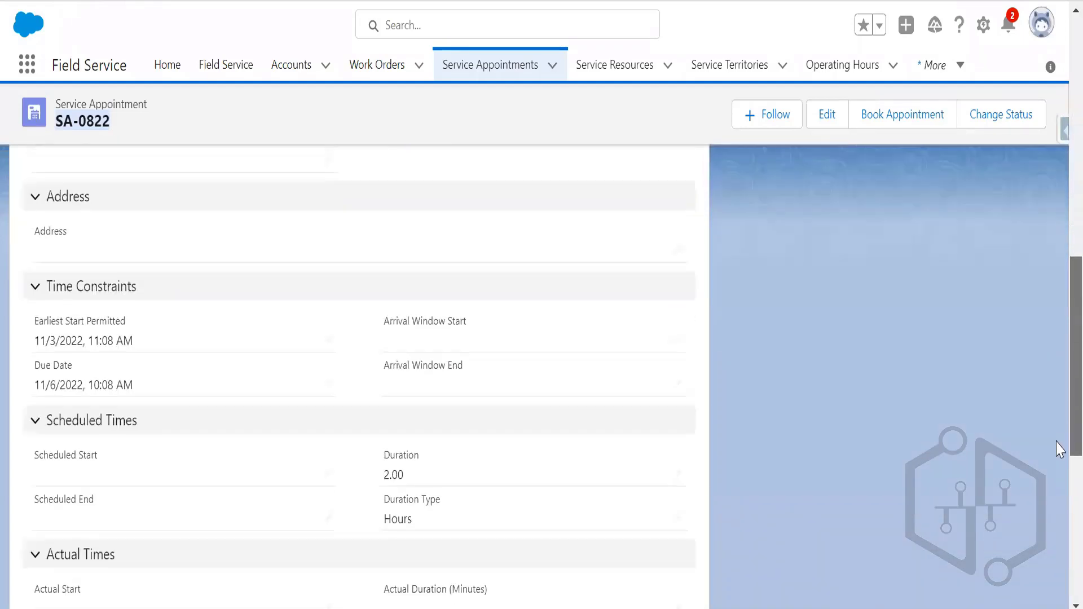
pyautogui.scroll(13, 1059, 449)
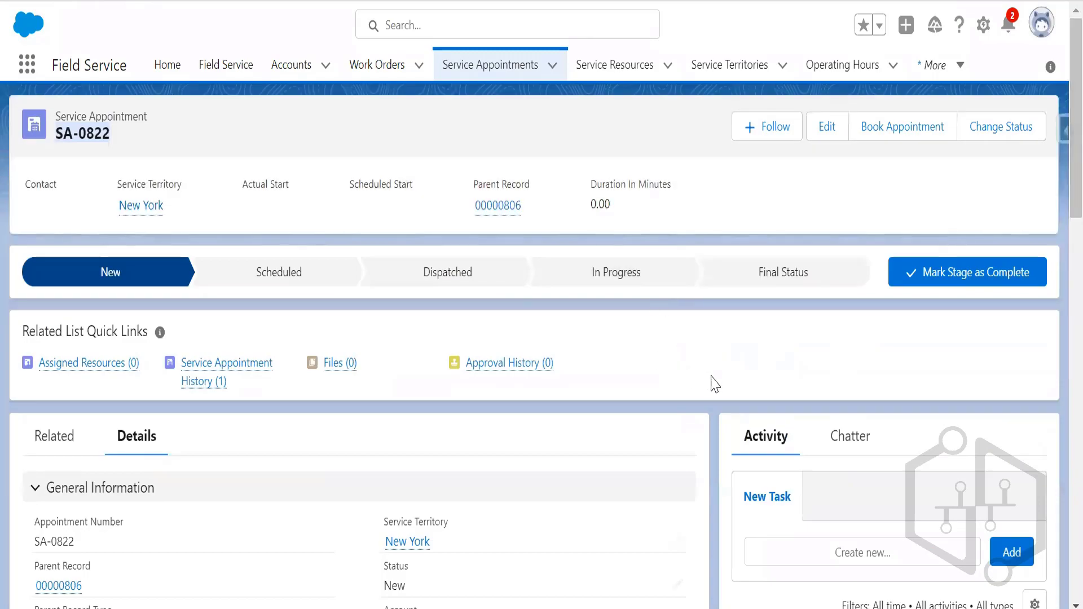
# - Open the Field Service dispatch console in a separate browser tab, keeping the service appointment record open
pyautogui.hotkey('alt', 'Tab')
pyautogui.click(464, 608)
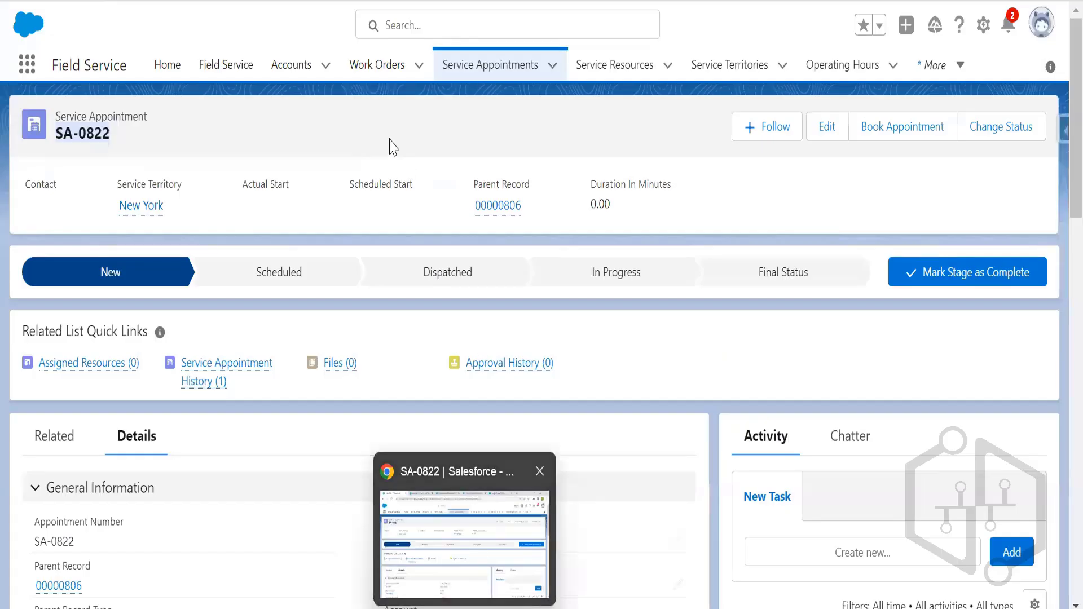
pyautogui.rightClick(237, 68)
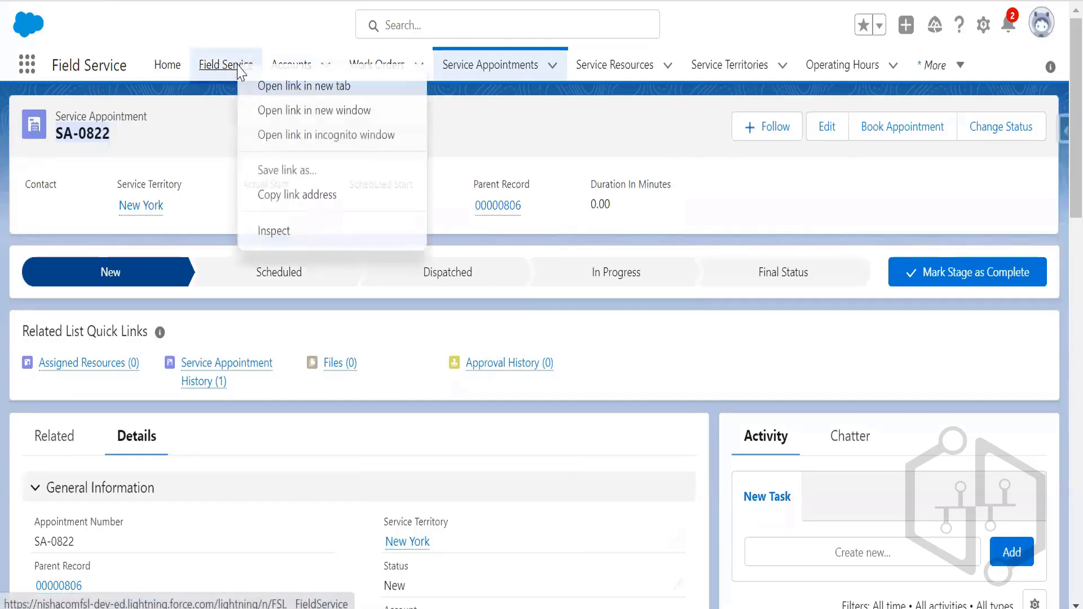
pyautogui.click(375, 1)
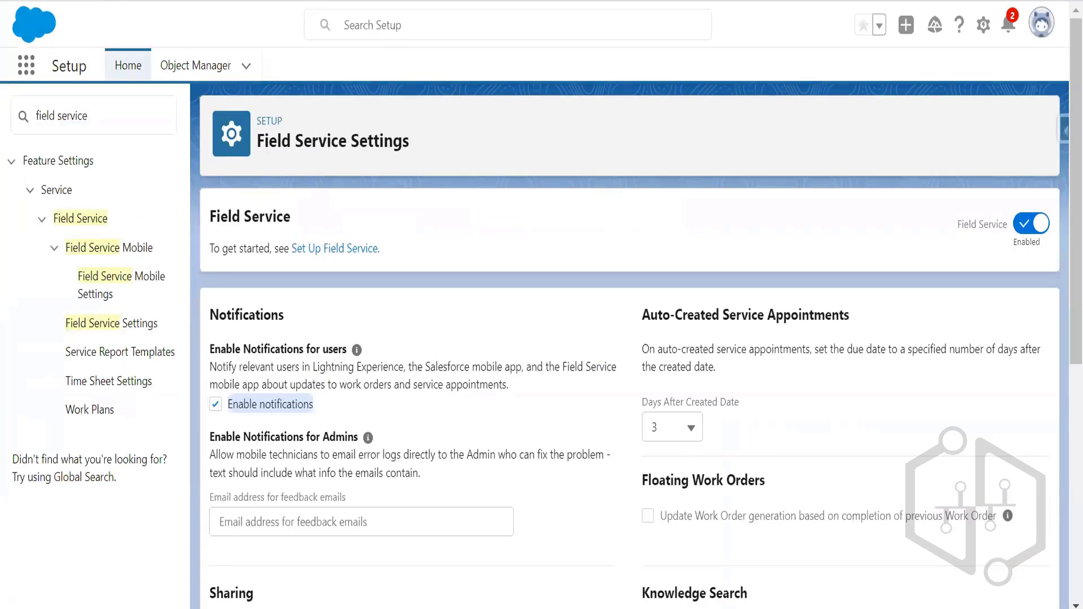
pyautogui.click(236, 2)
pyautogui.click(135, 1)
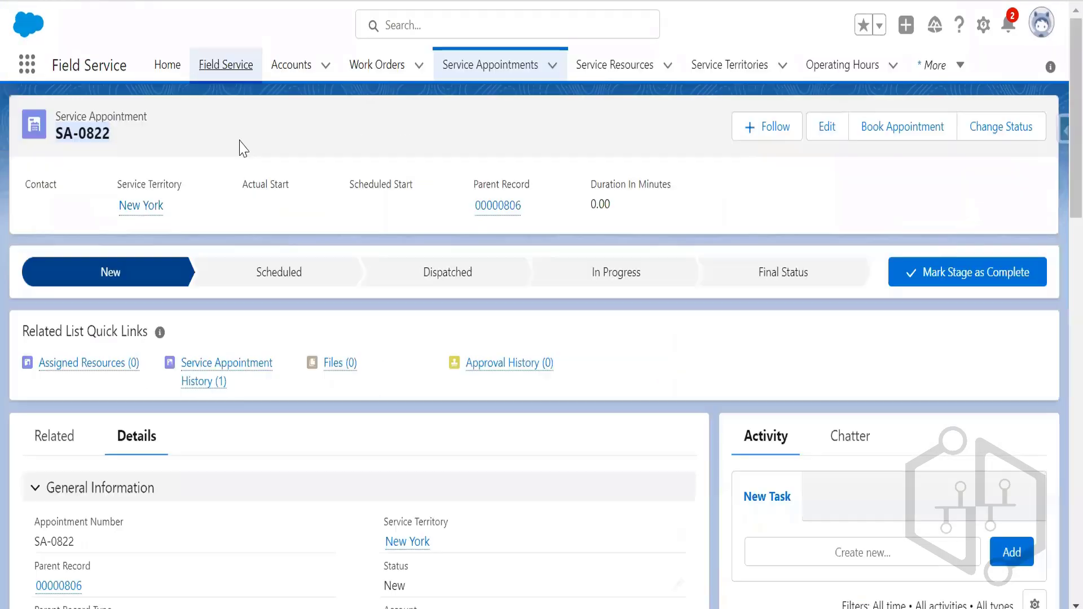
pyautogui.rightClick(232, 78)
pyautogui.click(249, 91)
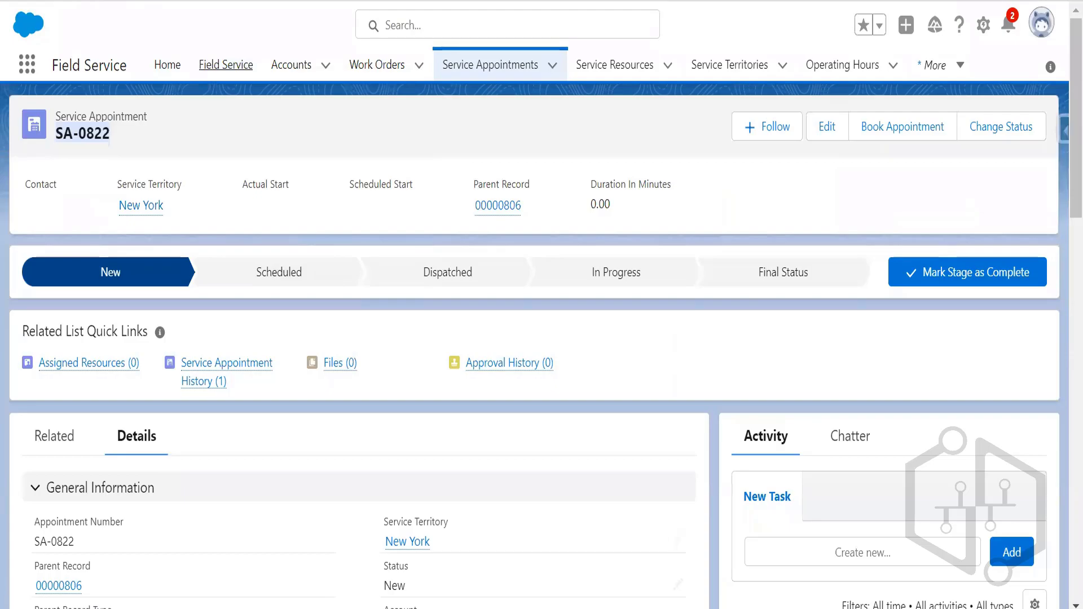
pyautogui.click(212, 1)
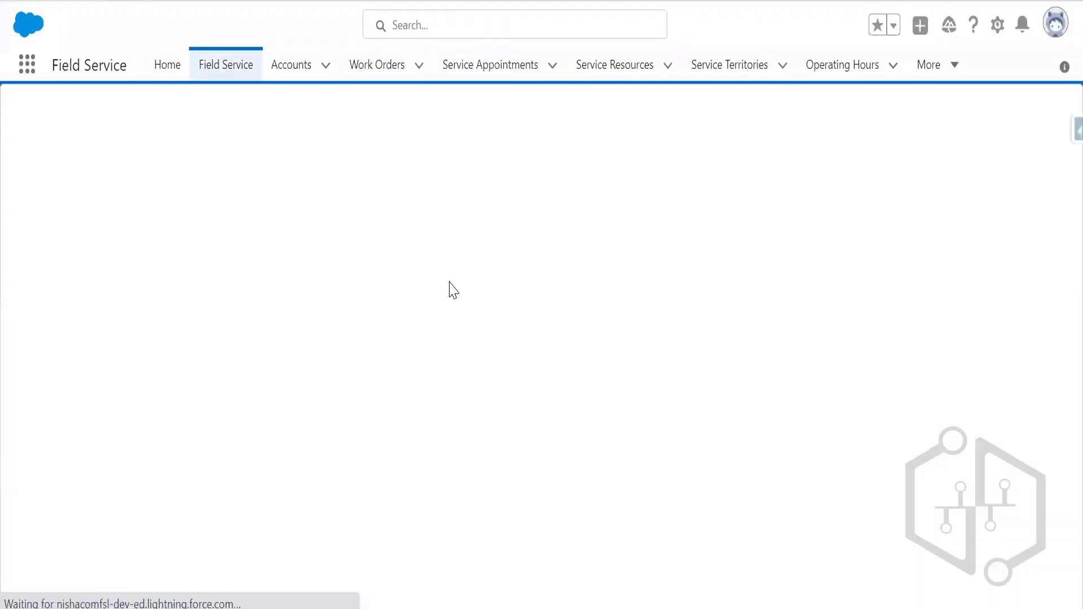
# - Check the appointment number on the record and locate that service appointment in the dispatch console's appointment list
pyautogui.click(98, 2)
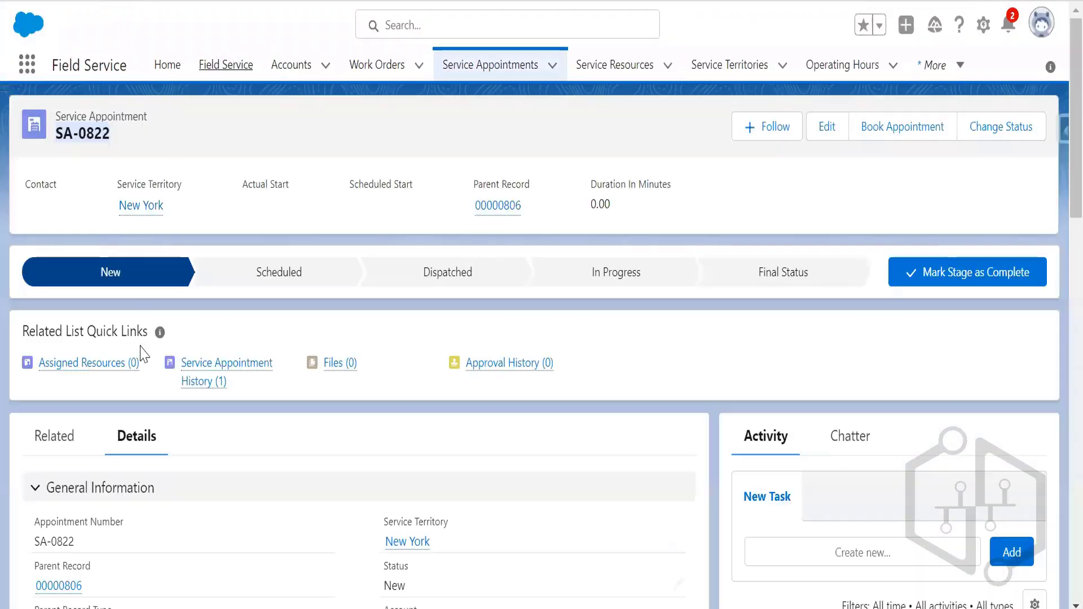
pyautogui.moveTo(79, 547); pyautogui.dragTo(35, 552)
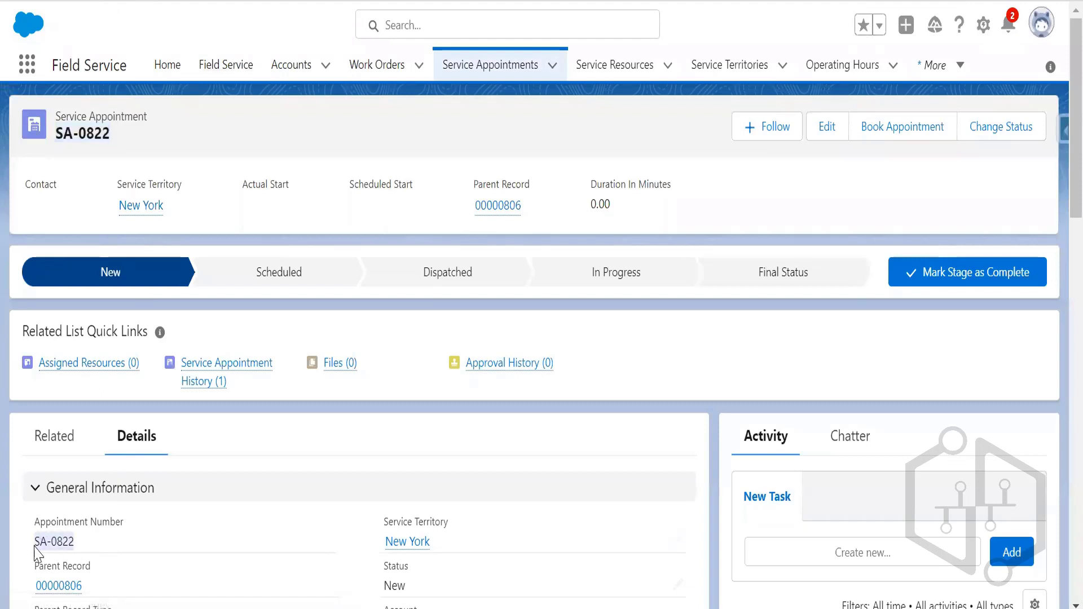
pyautogui.click(248, 1)
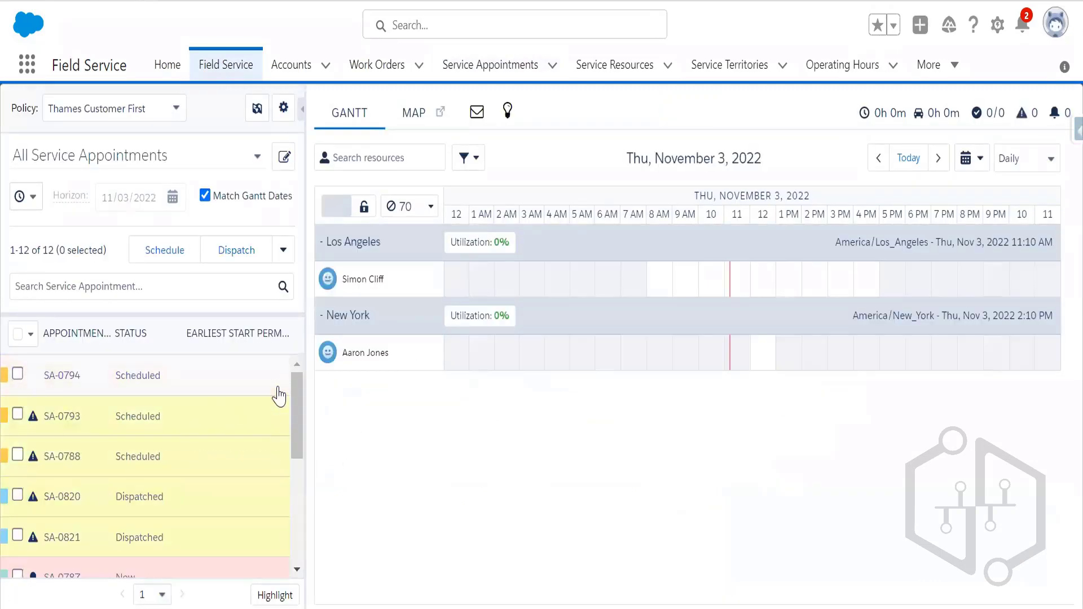
pyautogui.moveTo(299, 427); pyautogui.dragTo(298, 530)
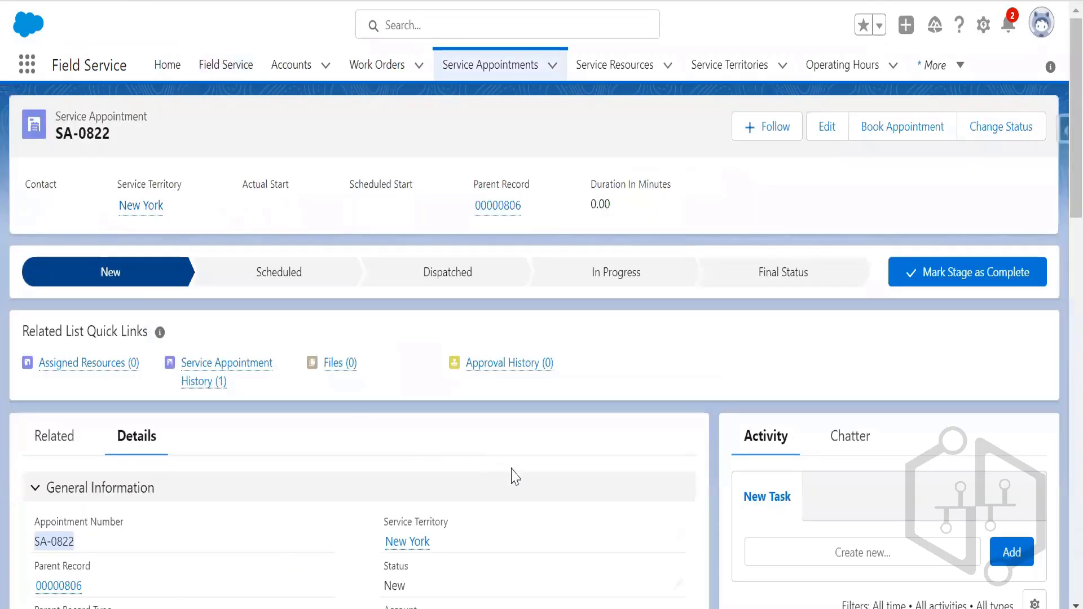
pyautogui.scroll(-2, 514, 477)
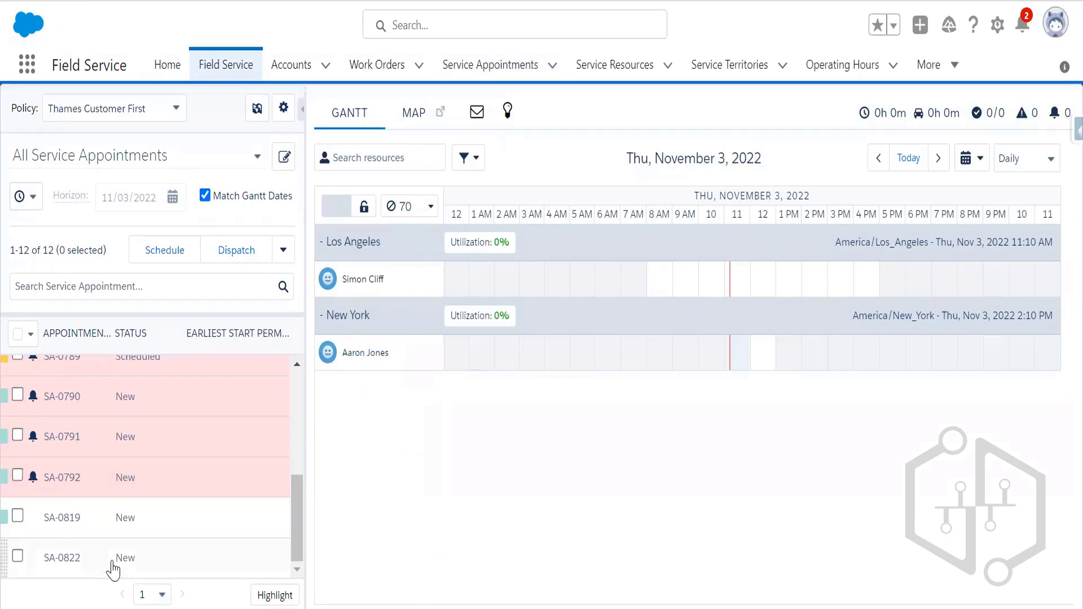
# - Schedule service appointment SA-0822 on the Gantt for the New York territory's resource, starting at about 12 PM on November 3, 2022
pyautogui.moveTo(86, 568); pyautogui.dragTo(753, 367)
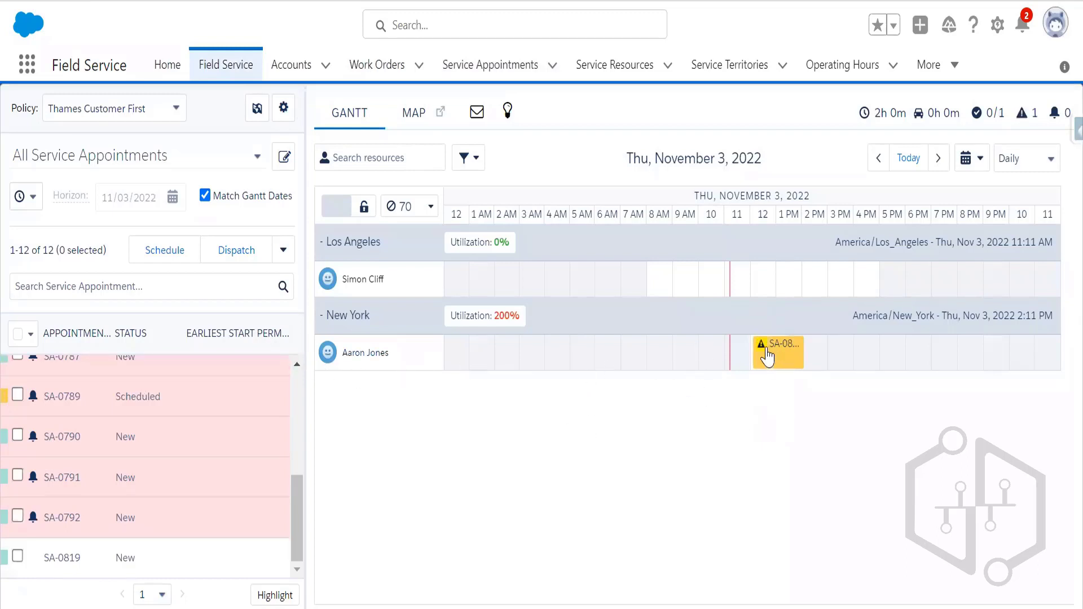
pyautogui.moveTo(767, 356)
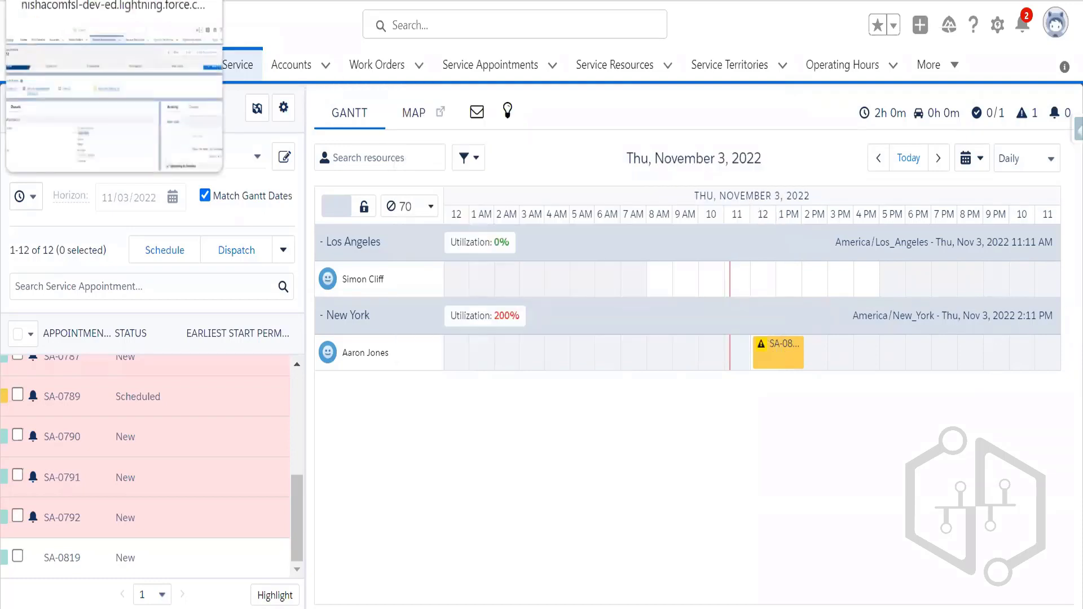
# - Return to the SA-0822 service appointment record in its browser tab and refresh it to load the scheduling changes
pyautogui.click(108, 1)
pyautogui.click(74, 0)
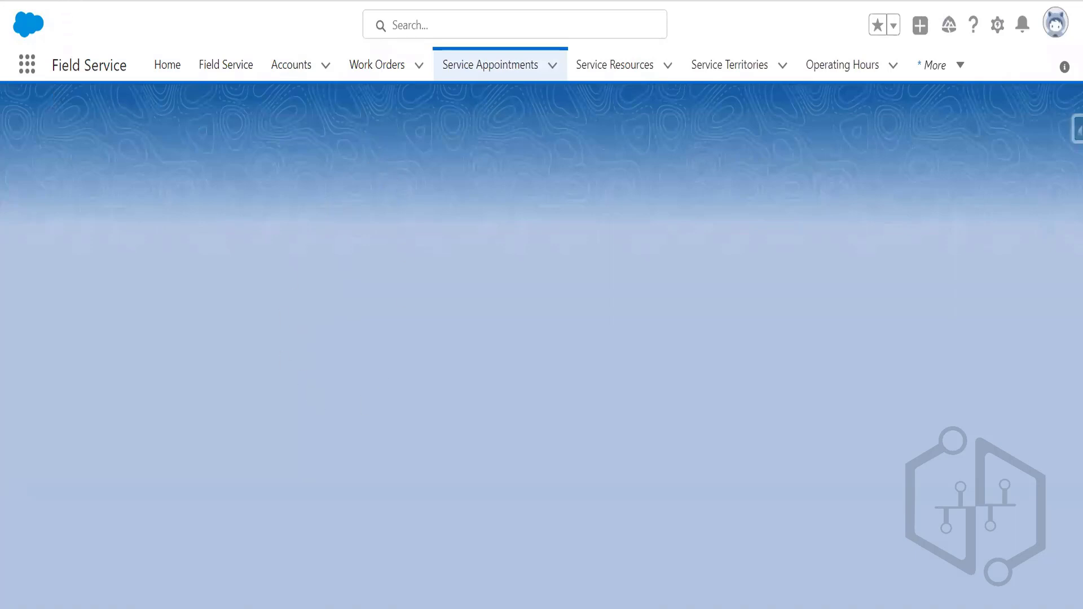
pyautogui.click(77, 0)
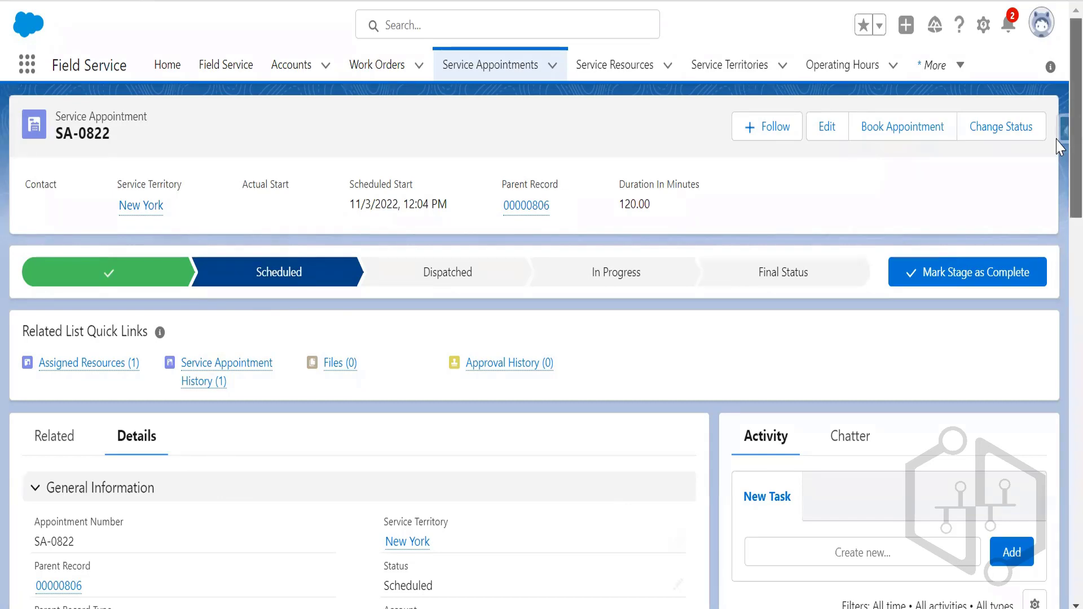
# - Collapse the Time Constraints section, check the Scheduled Start and Scheduled End values, and return to the general information
pyautogui.scroll(-5, 1060, 146)
pyautogui.scroll(-10, 1060, 259)
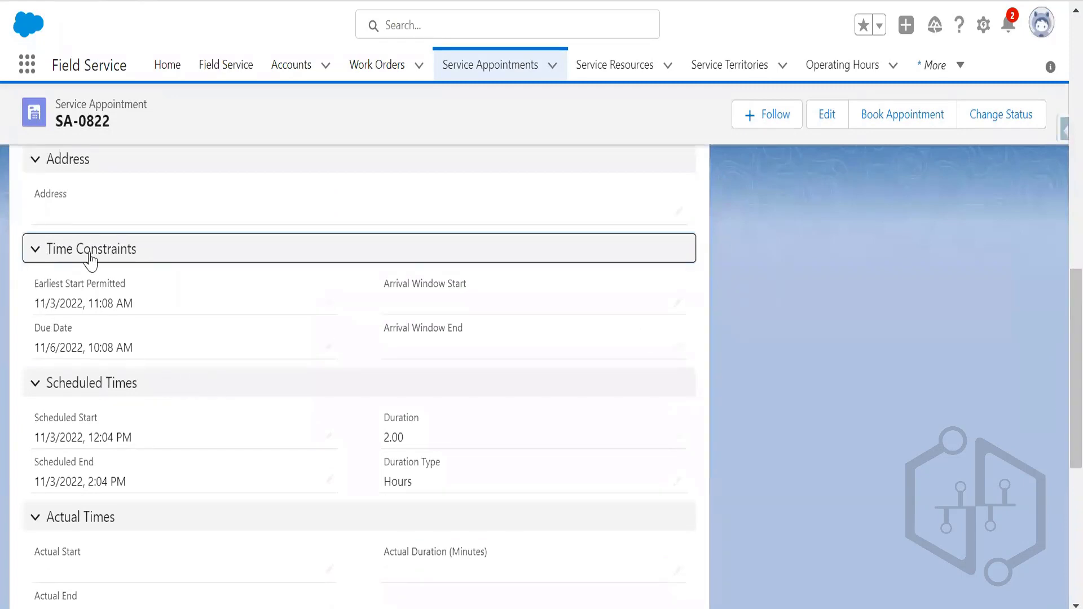
pyautogui.click(139, 261)
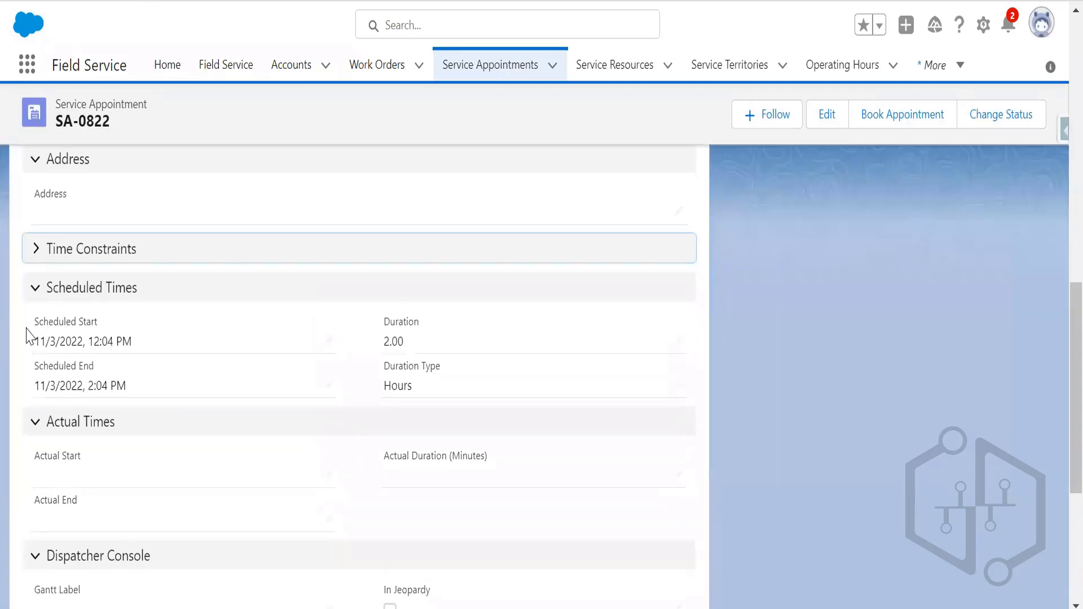
pyautogui.moveTo(35, 322); pyautogui.dragTo(97, 321)
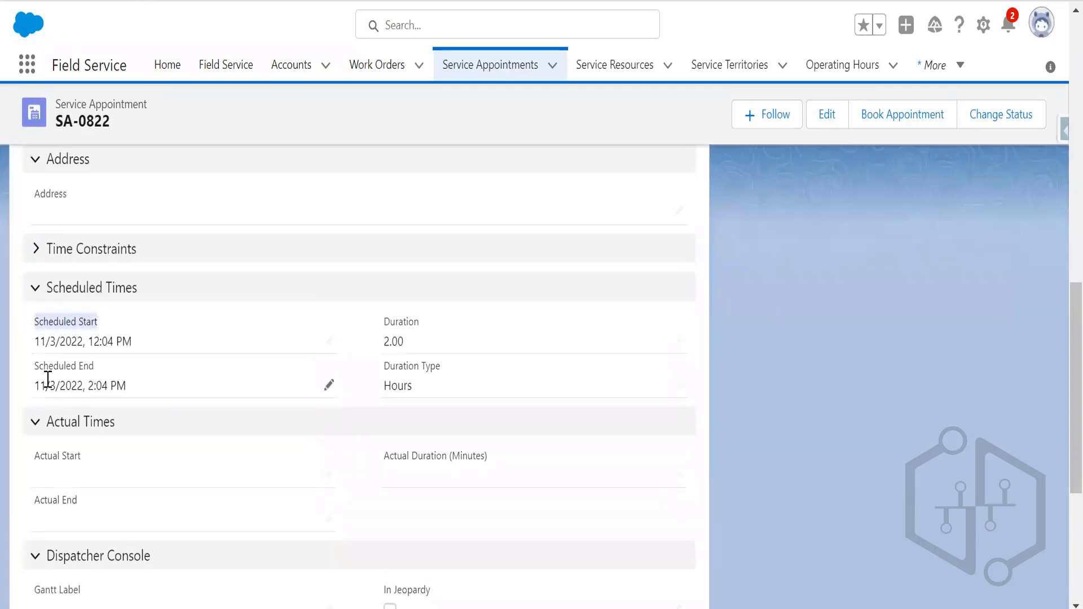
pyautogui.moveTo(34, 364); pyautogui.dragTo(96, 367)
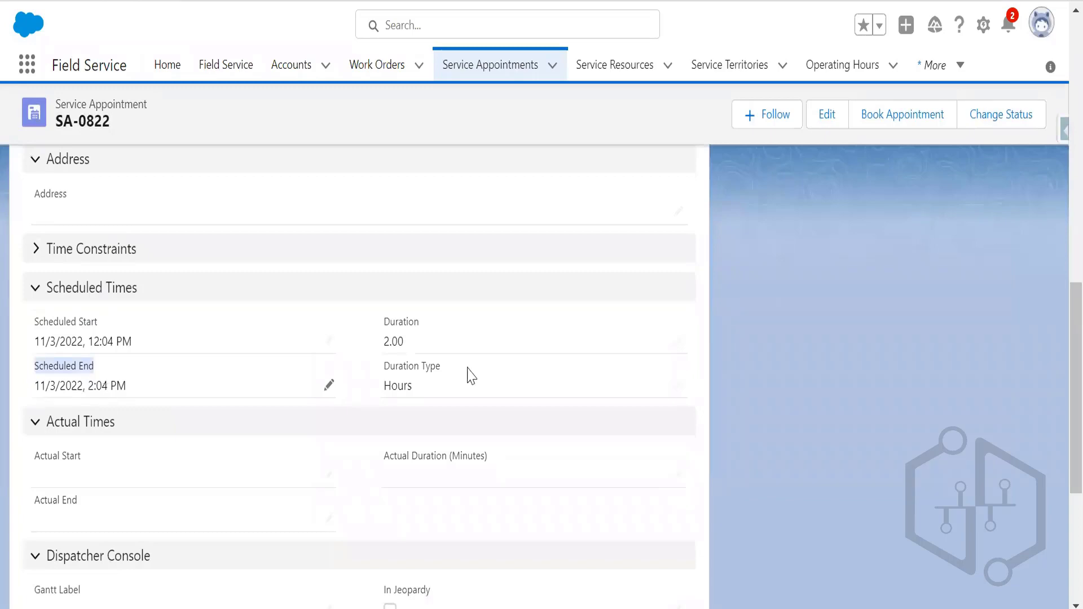
pyautogui.scroll(7, 814, 375)
pyautogui.scroll(5, 814, 373)
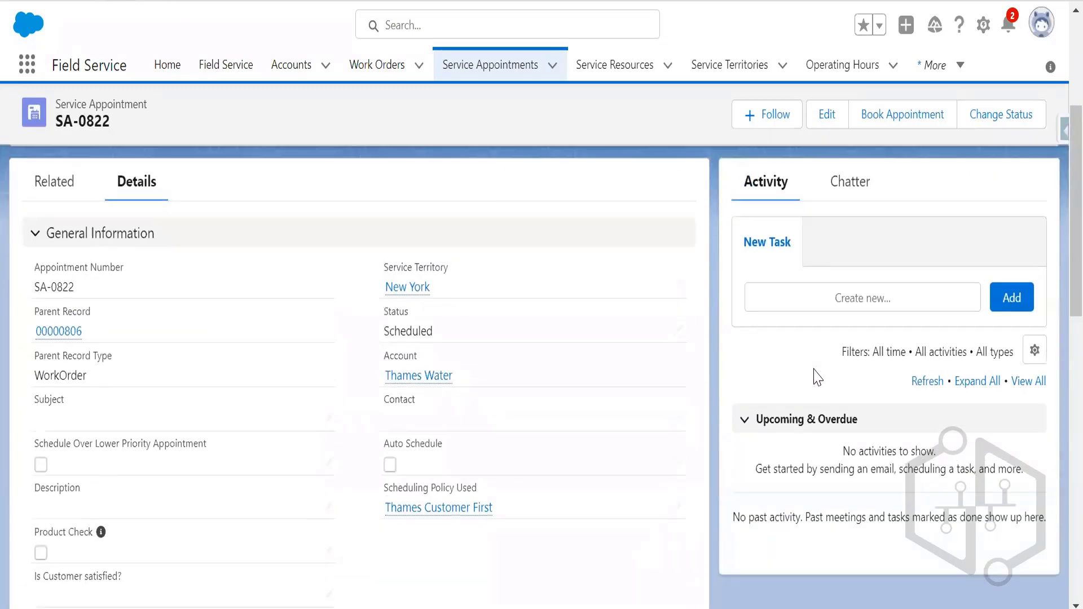